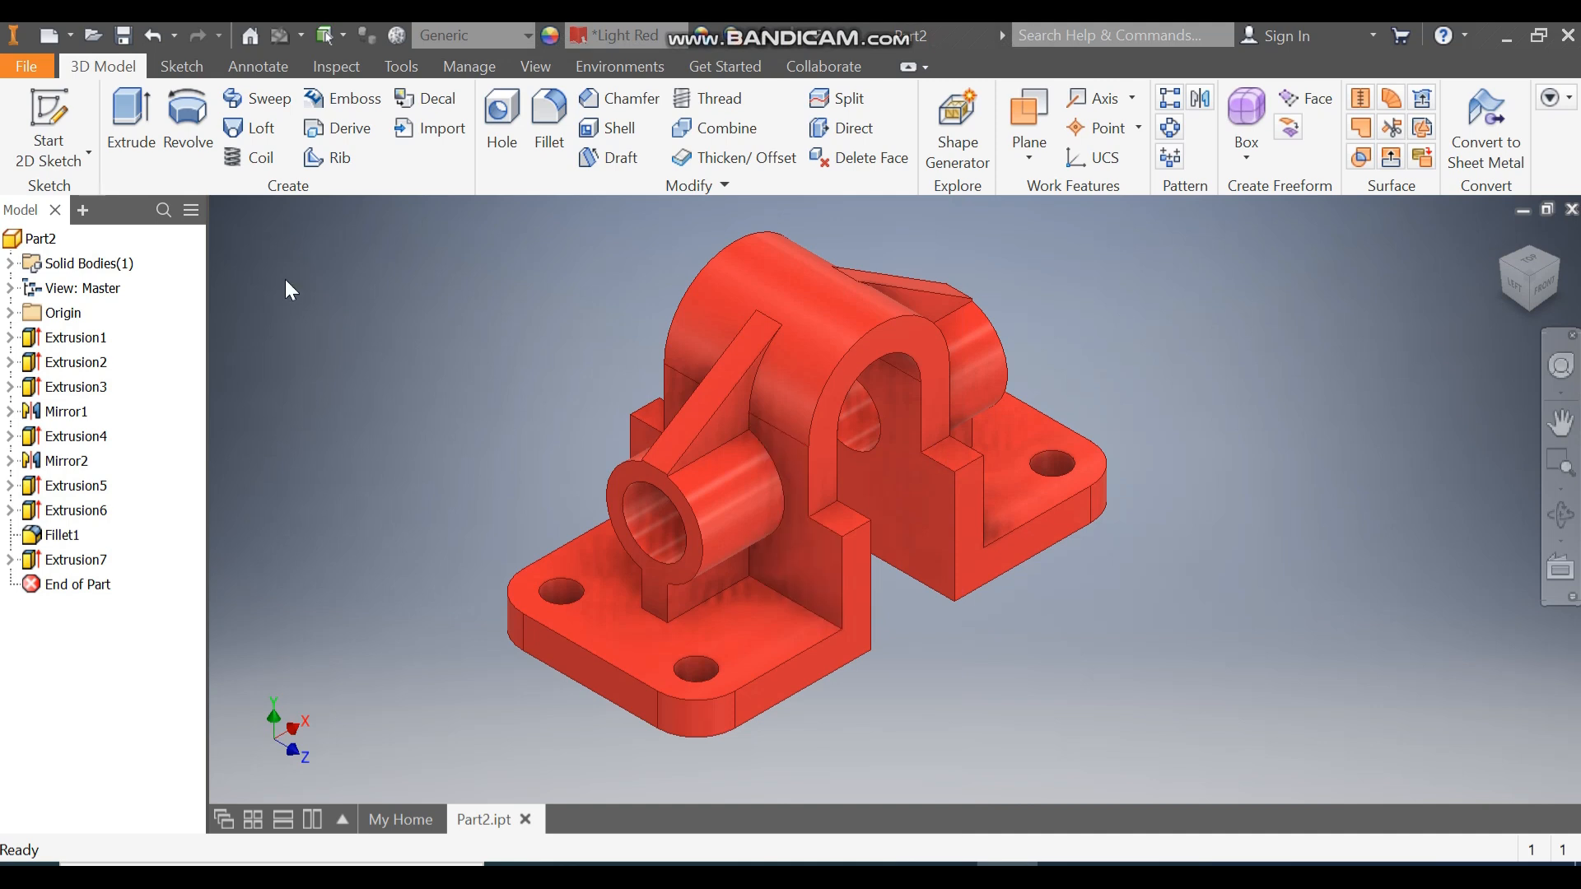
Create a new part from Standard (mm).ipt and start a sketch on the XY plane.
{"action": "left_click", "coordinate": [49, 34]}
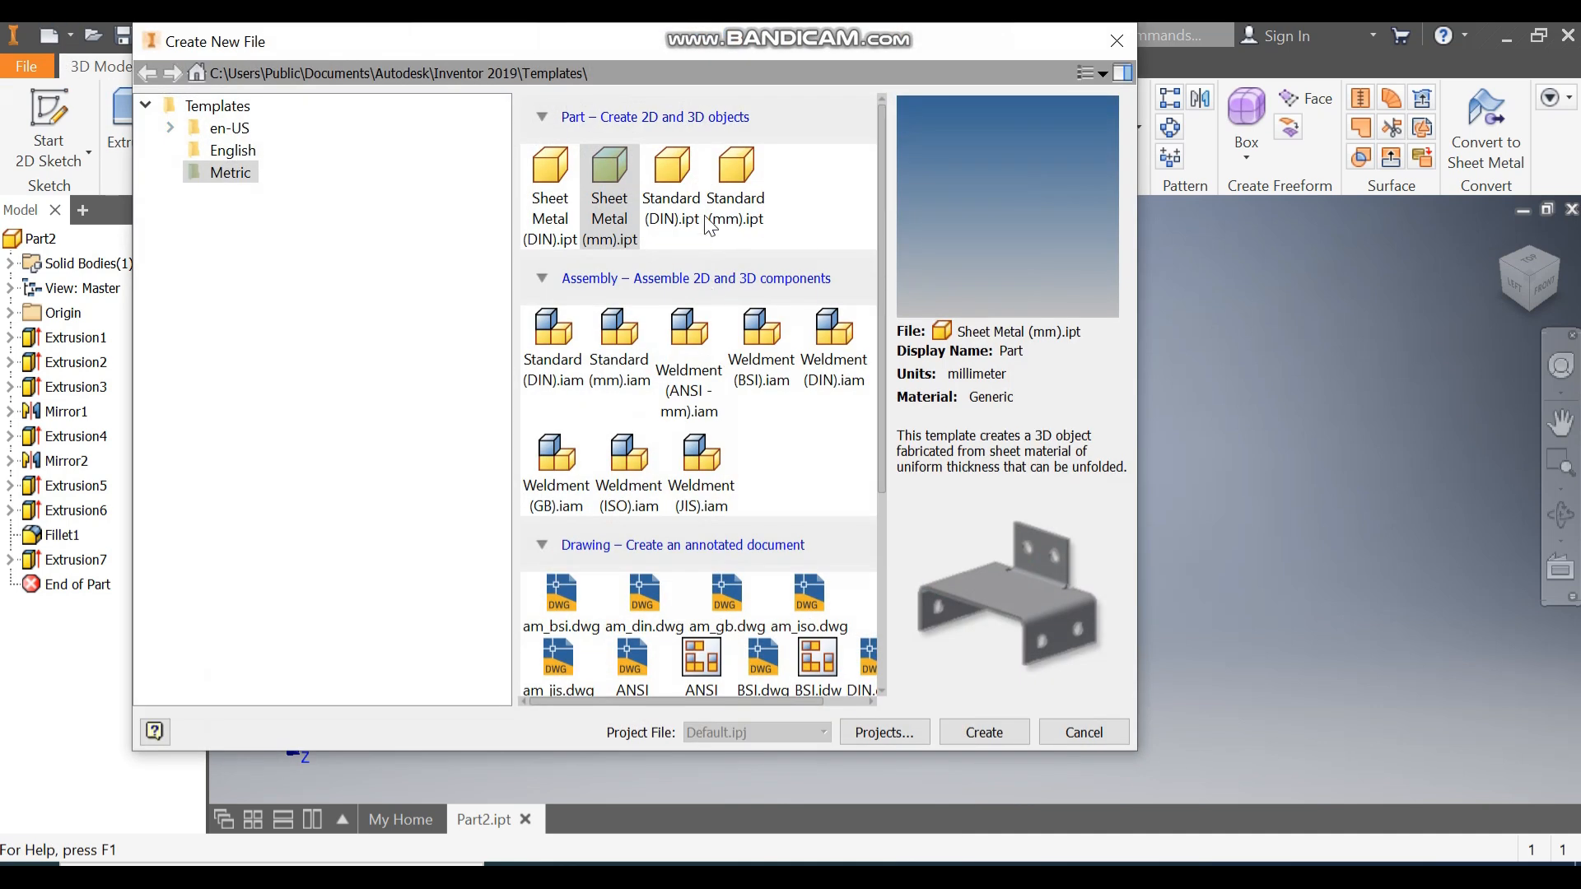
{"action": "left_click", "coordinate": [735, 175]}
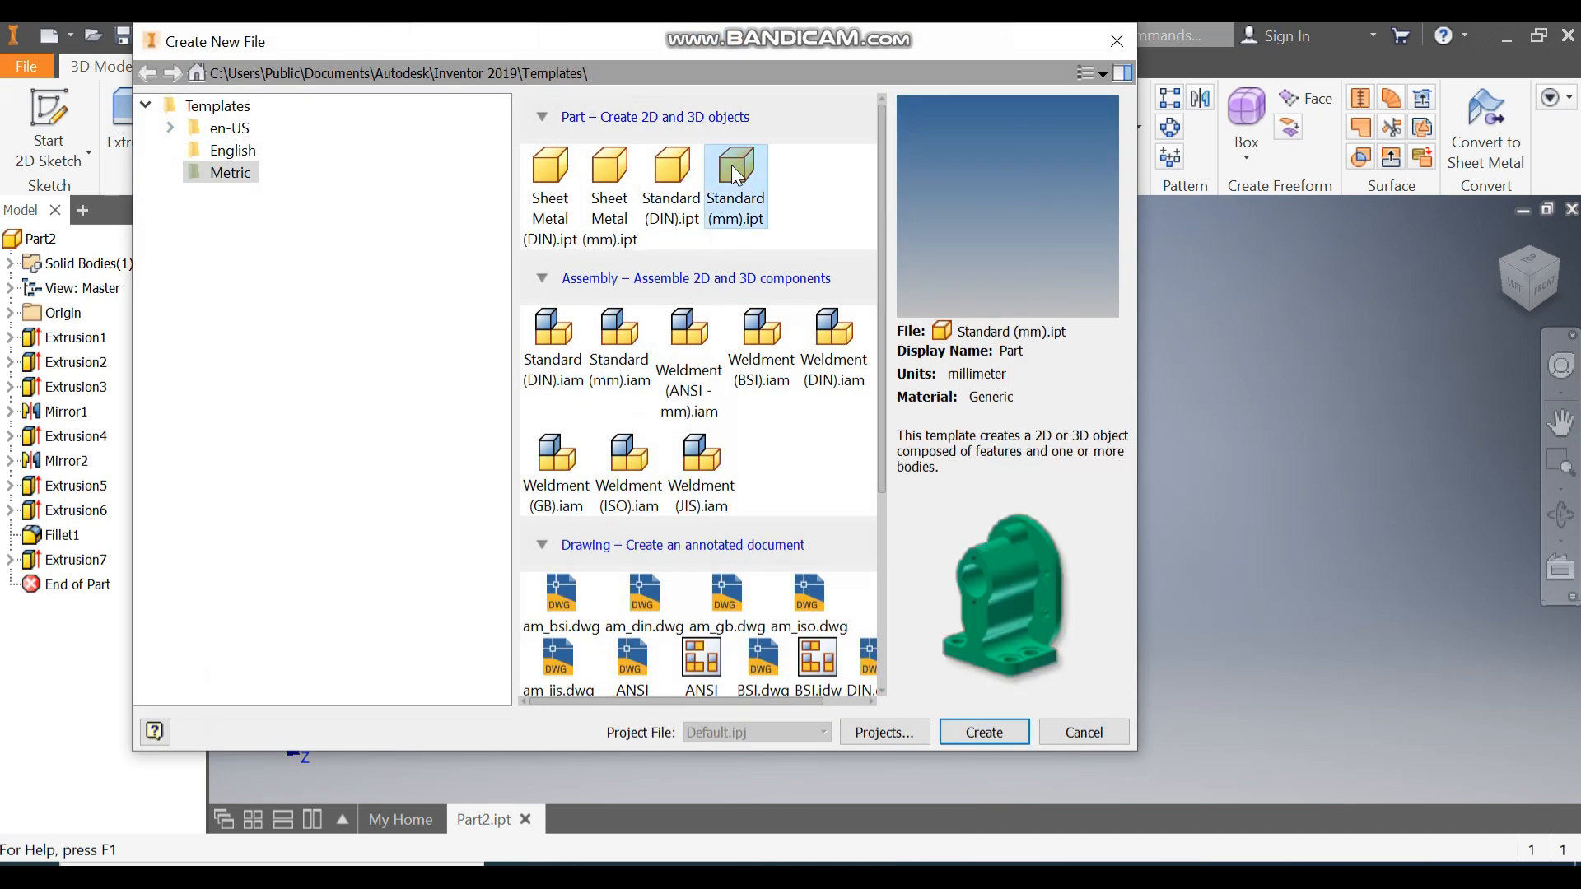
{"action": "left_click", "coordinate": [986, 733]}
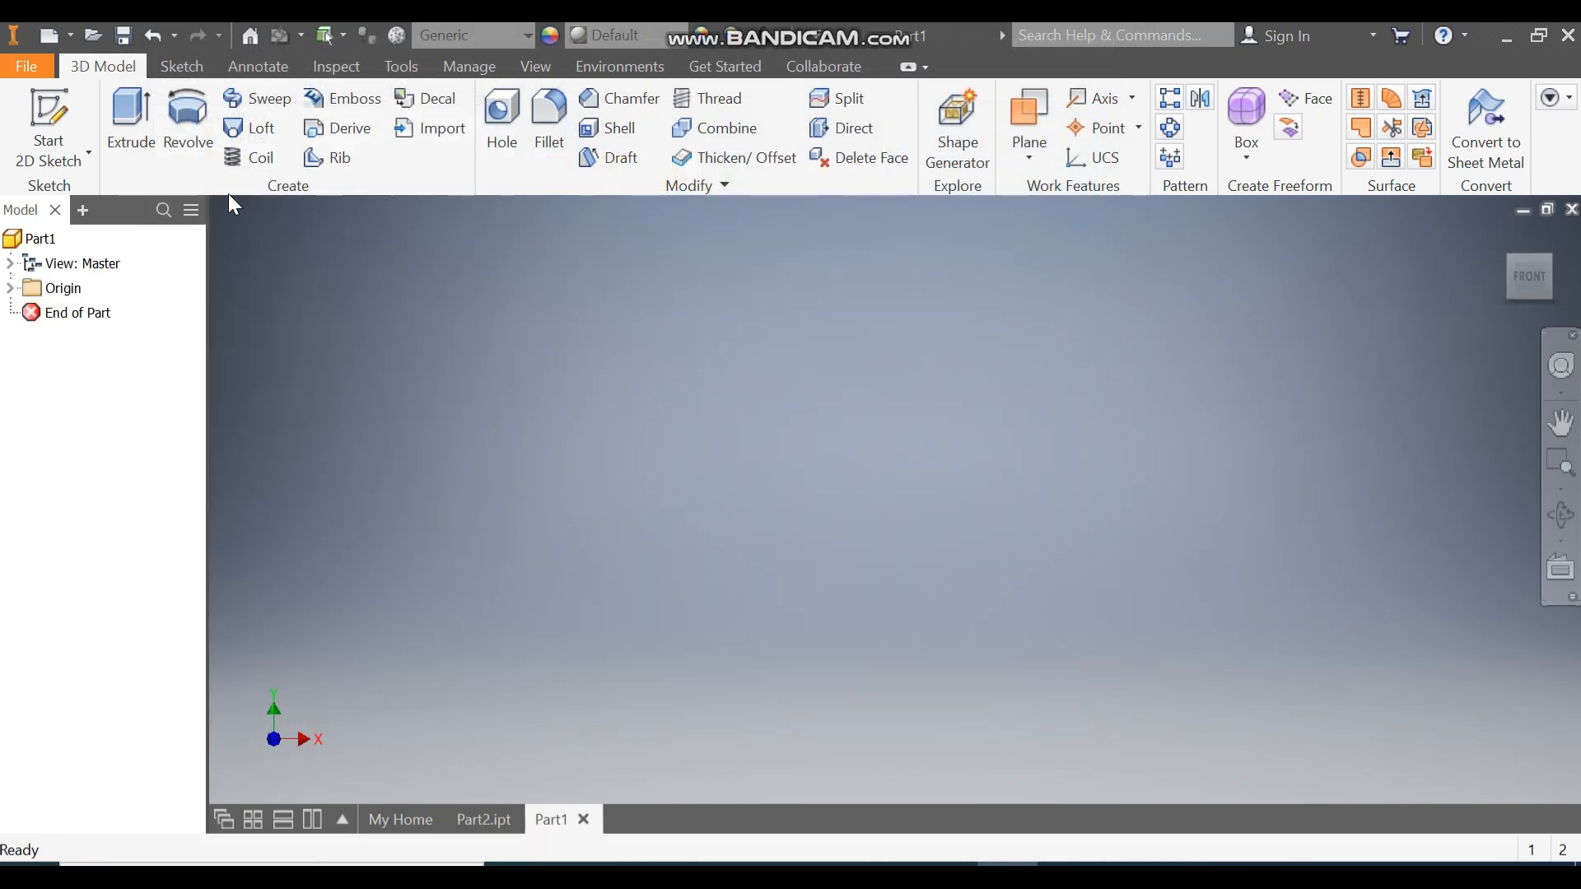
{"action": "left_click", "coordinate": [50, 115]}
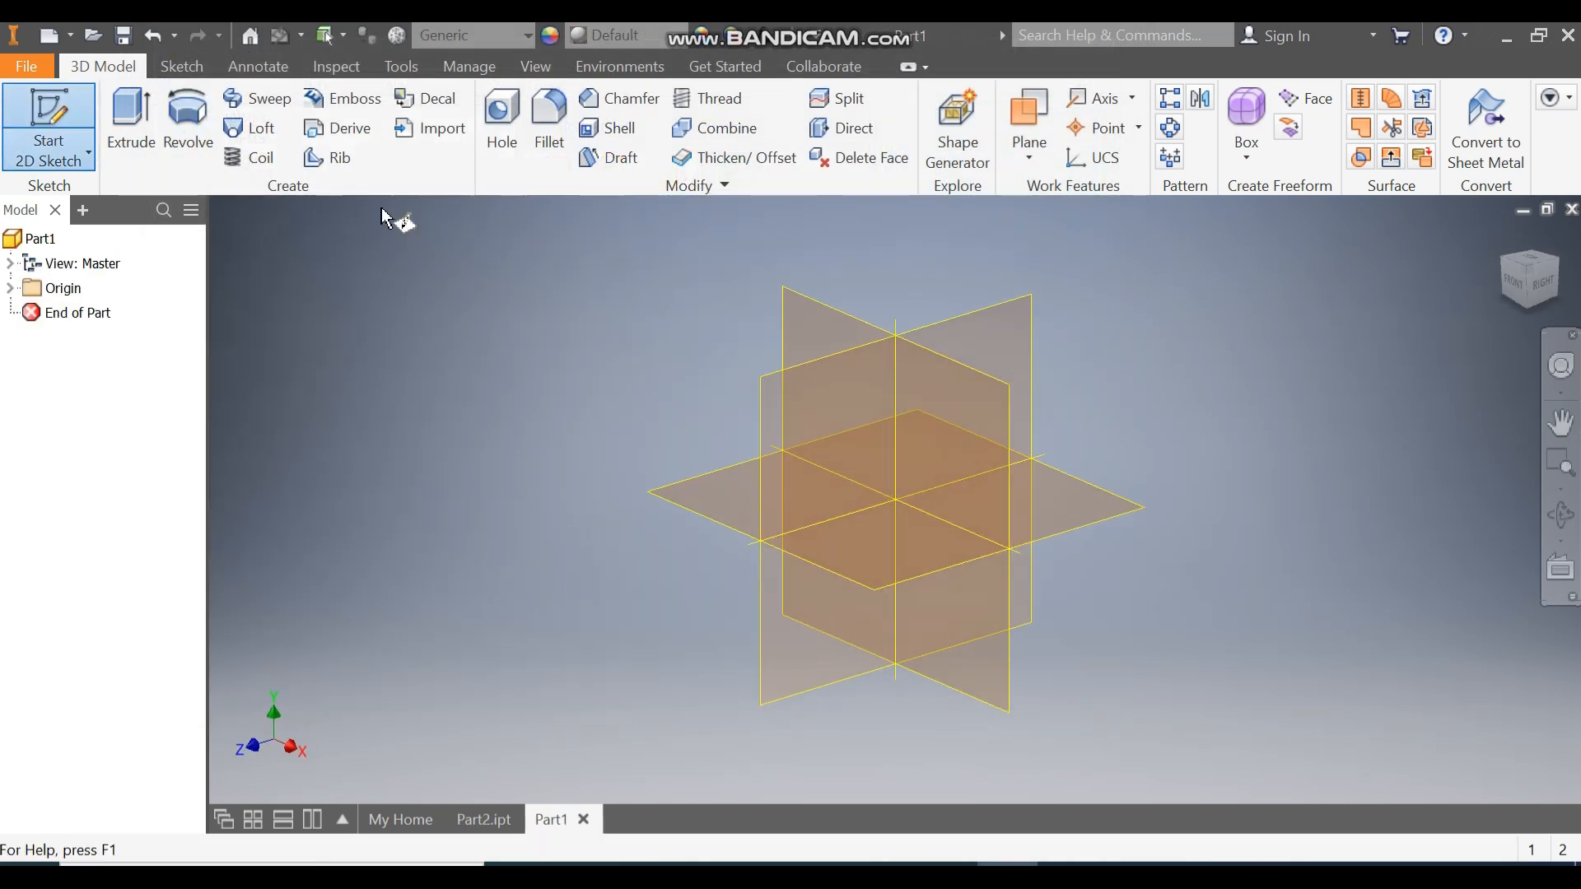
{"action": "left_click", "coordinate": [817, 315]}
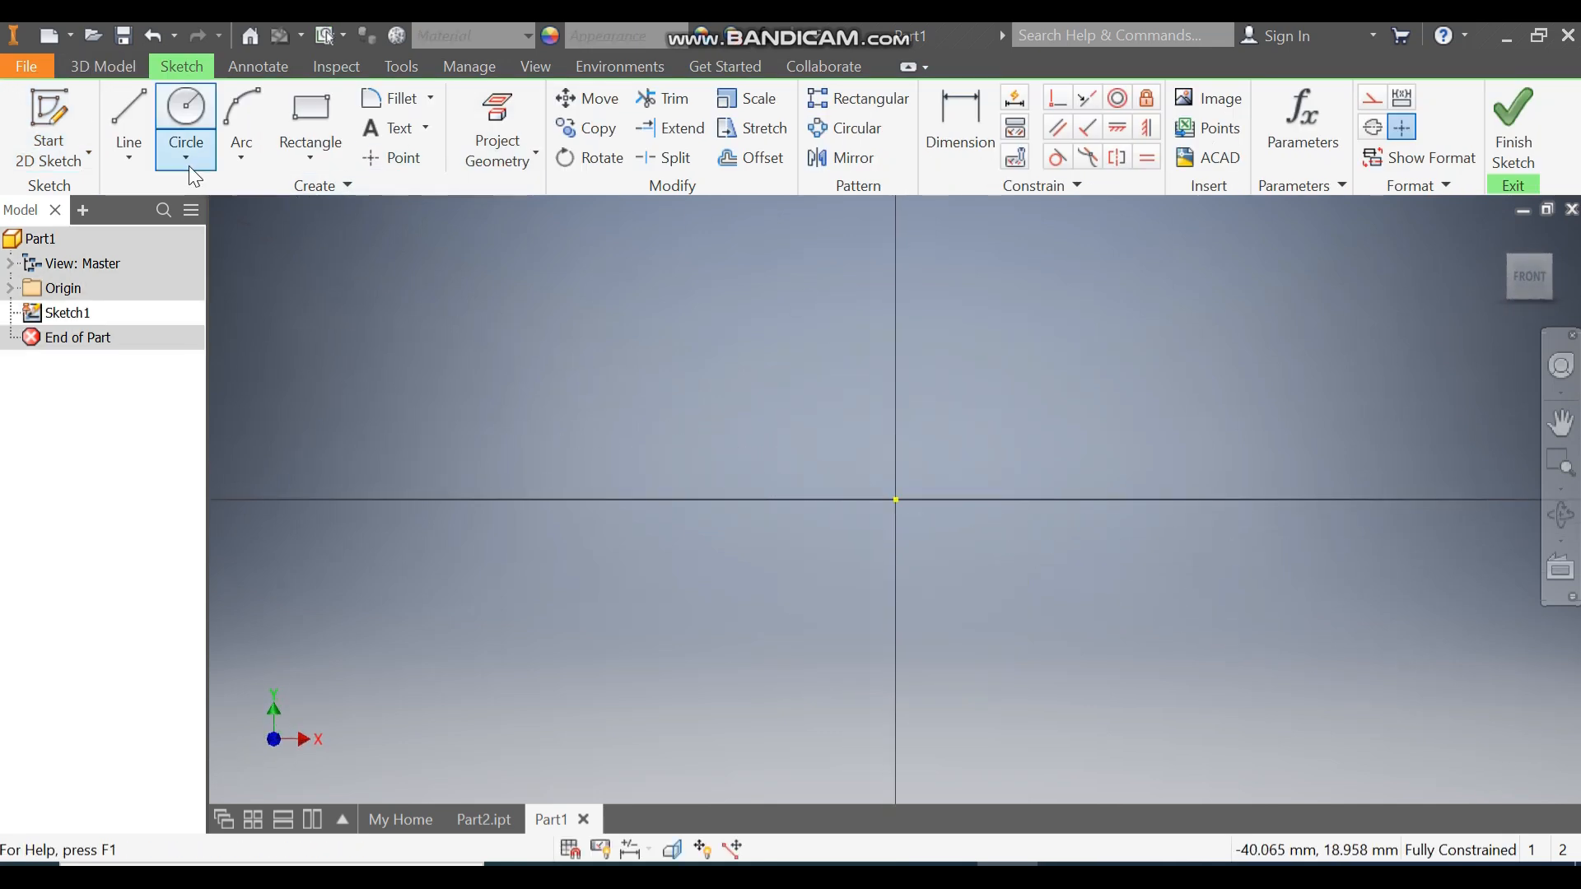
Draw a stepped open outline of four lines starting at the origin.
{"action": "left_click", "coordinate": [134, 105]}
{"action": "left_click", "coordinate": [894, 499]}
{"action": "left_click", "coordinate": [383, 498]}
{"action": "left_click", "coordinate": [383, 429]}
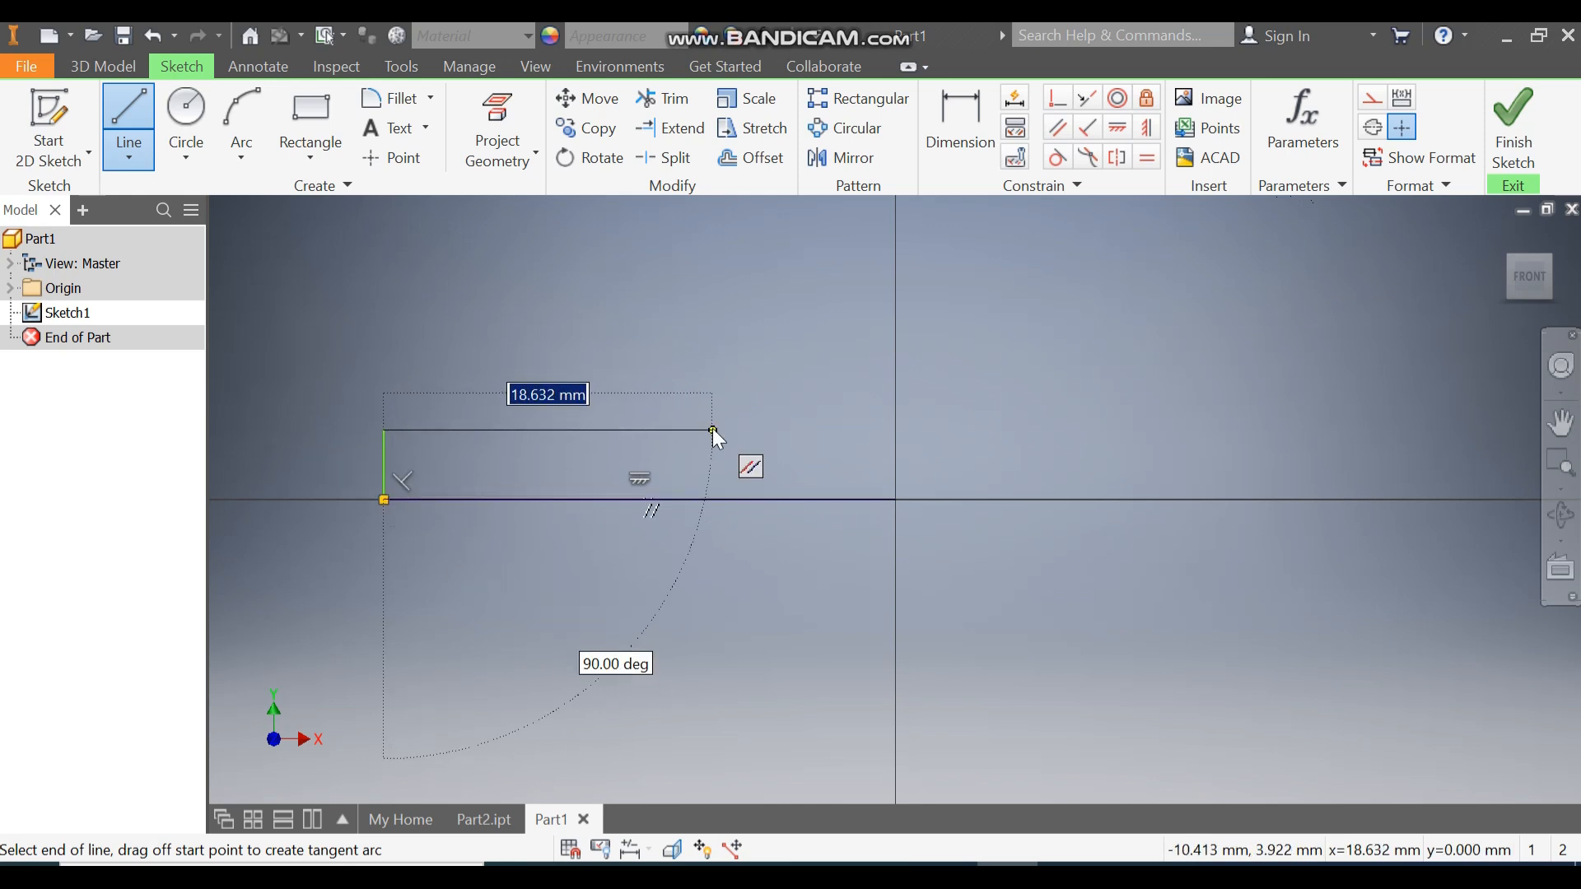
{"action": "left_click", "coordinate": [712, 429]}
{"action": "scroll", "coordinate": [723, 346], "scroll_direction": "up", "scroll_amount": 2}
{"action": "middle_click_drag", "start_coordinate": [723, 346], "coordinate": [745, 533]}
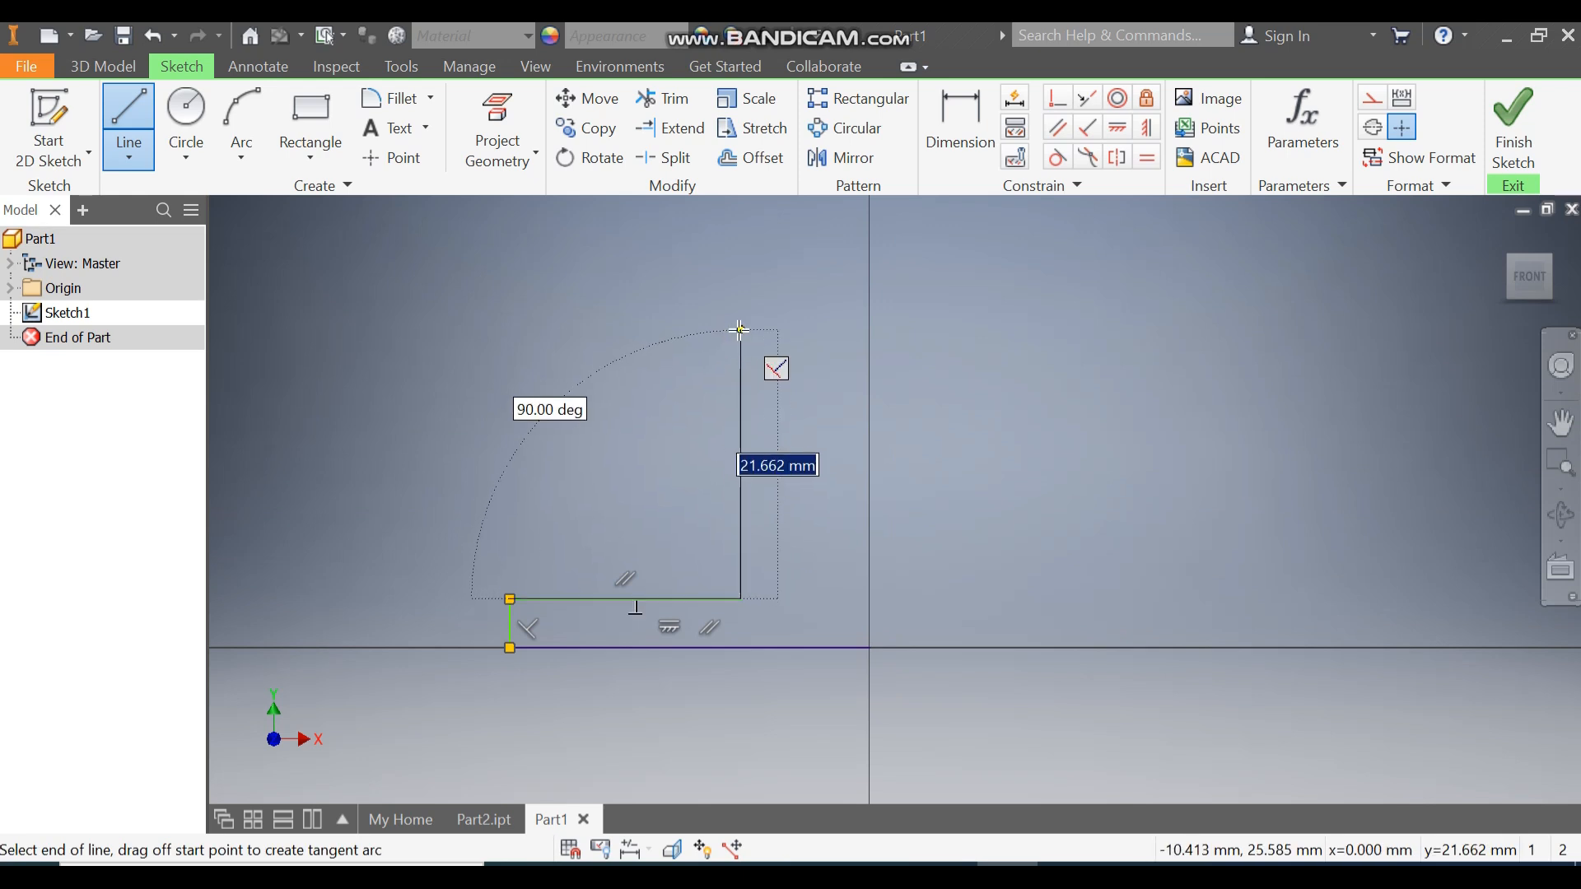
{"action": "left_click", "coordinate": [739, 330]}
{"action": "key", "text": "Escape"}
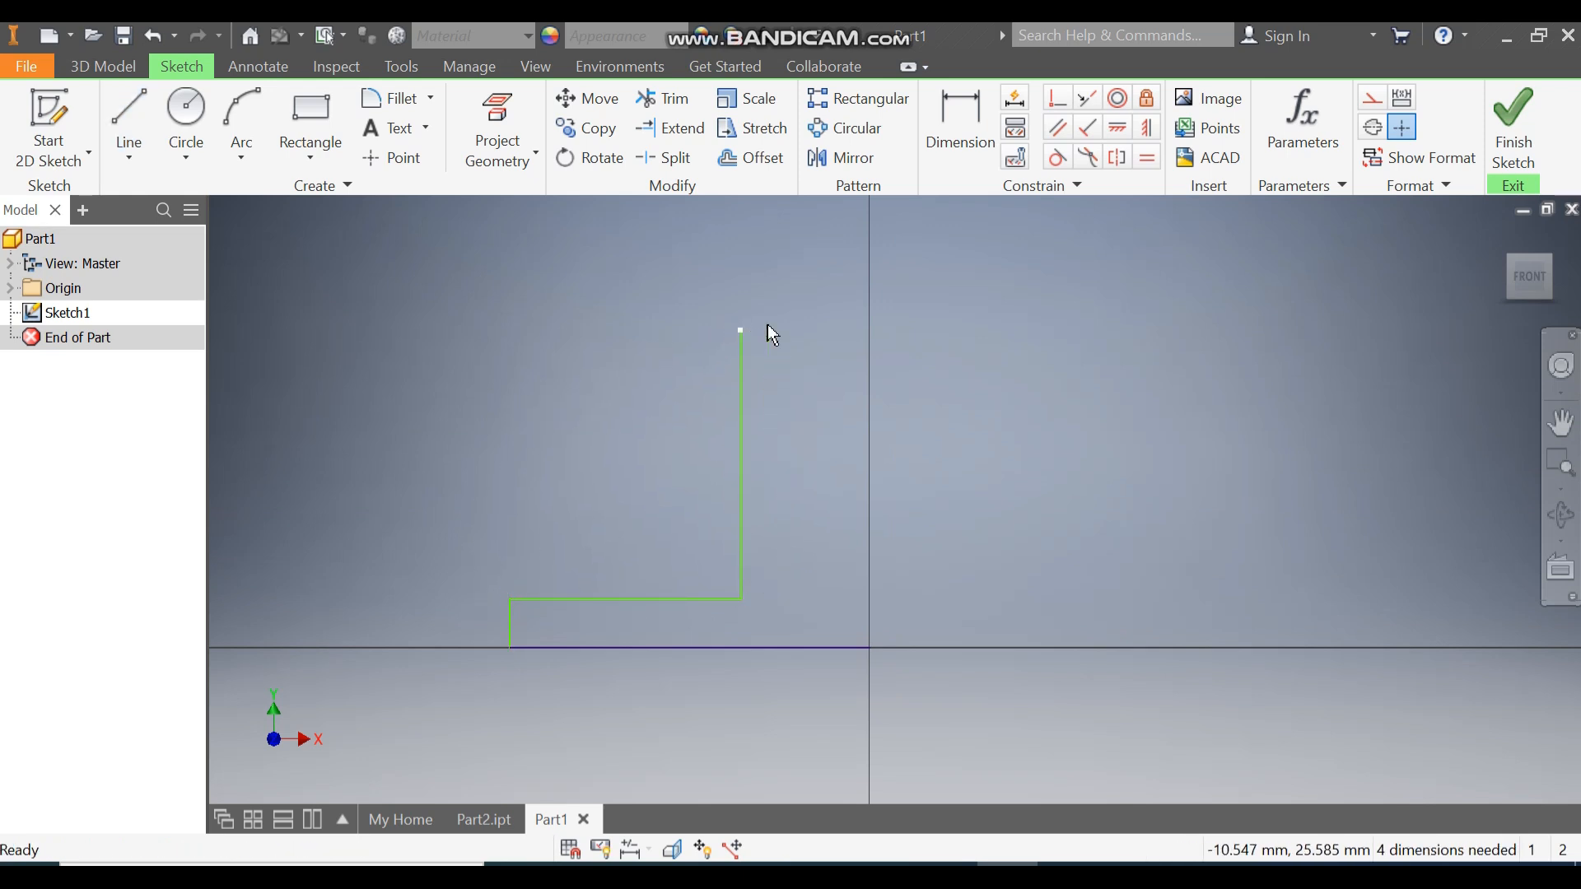
{"action": "left_click", "coordinate": [942, 126]}
Dimension the base line to 67.5 and the short step height to 10.
{"action": "left_click", "coordinate": [764, 652]}
{"action": "left_click", "coordinate": [759, 698]}
{"action": "type", "text": "67"}
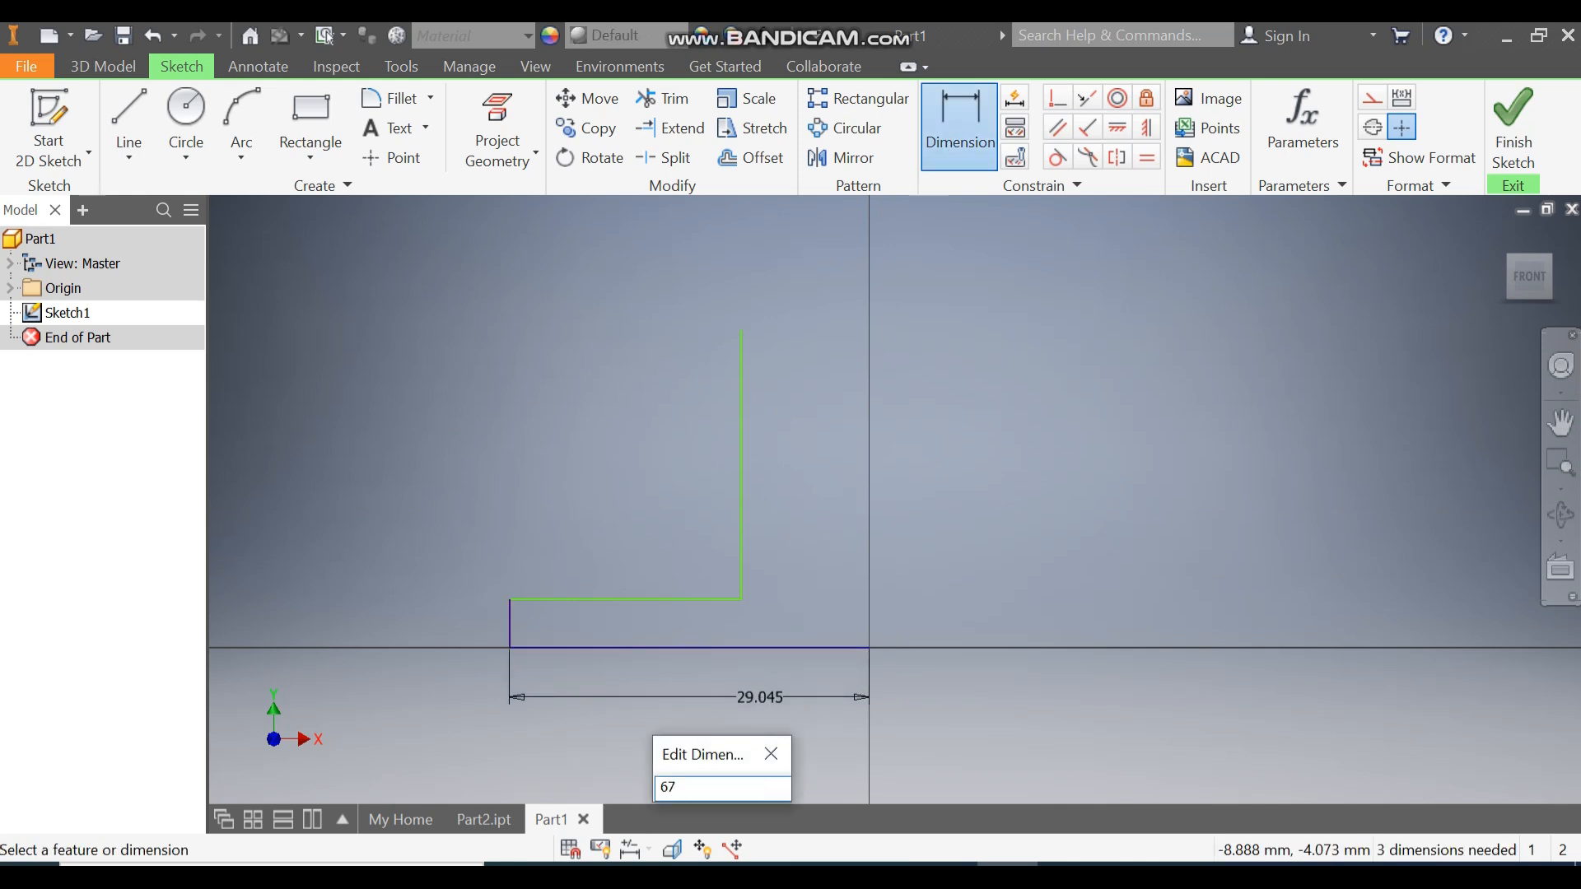
{"action": "type", "text": ".5"}
{"action": "key", "text": "Return"}
{"action": "middle_click_drag", "start_coordinate": [784, 494], "coordinate": [1186, 342]}
{"action": "left_click", "coordinate": [754, 526]}
{"action": "left_click", "coordinate": [694, 533]}
{"action": "type", "text": "10"}
{"action": "key", "text": "Return"}
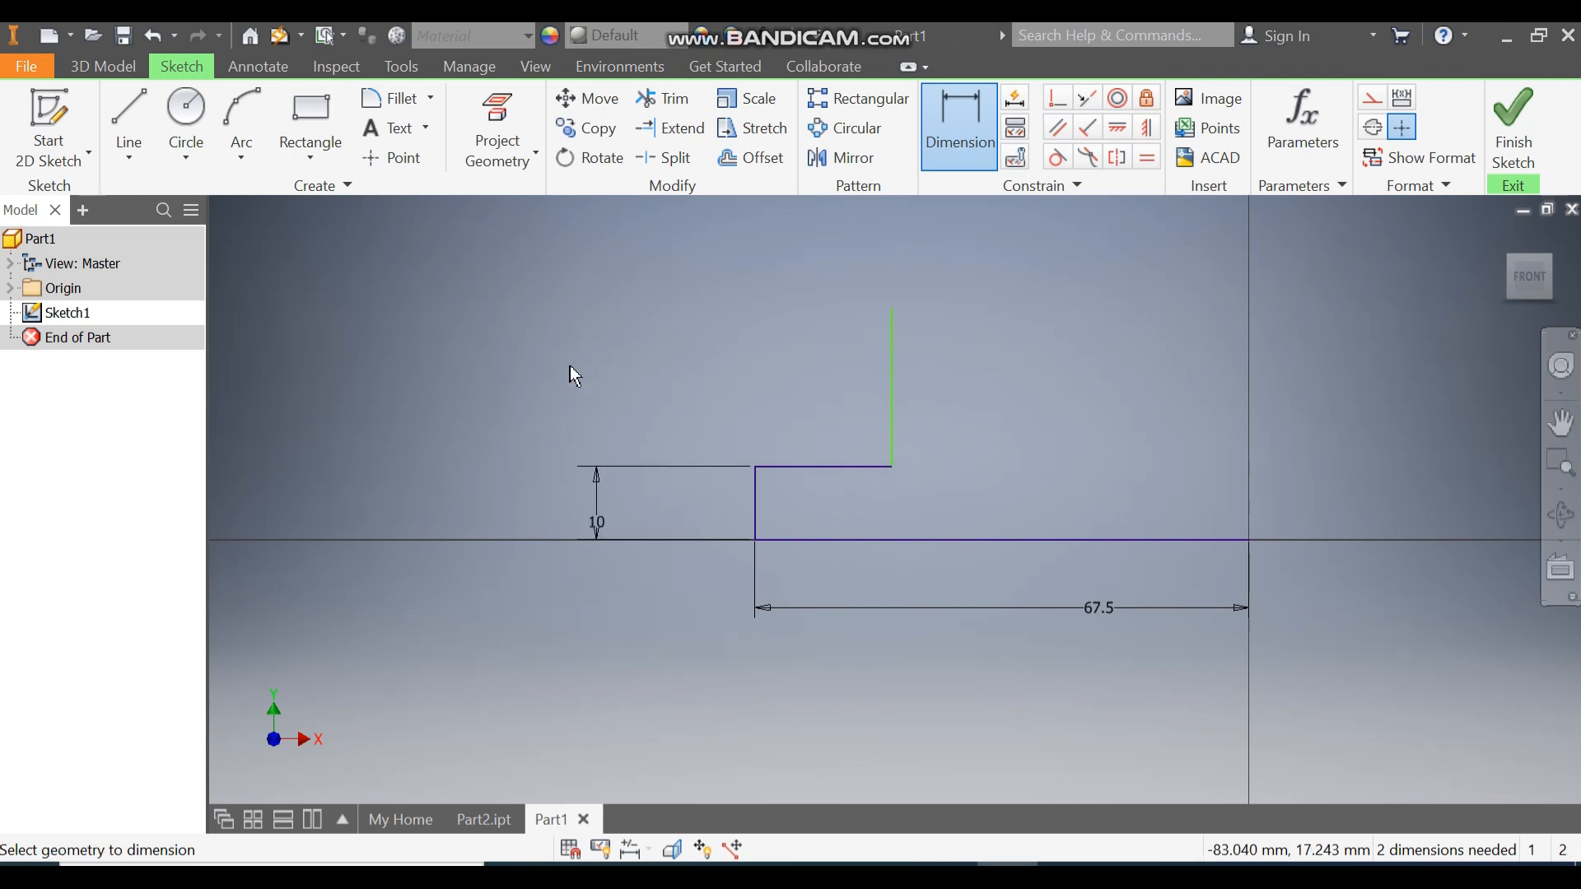
Draw a three-point arc starting from the top of the tall line.
{"action": "left_click", "coordinate": [245, 155]}
{"action": "left_click", "coordinate": [312, 218]}
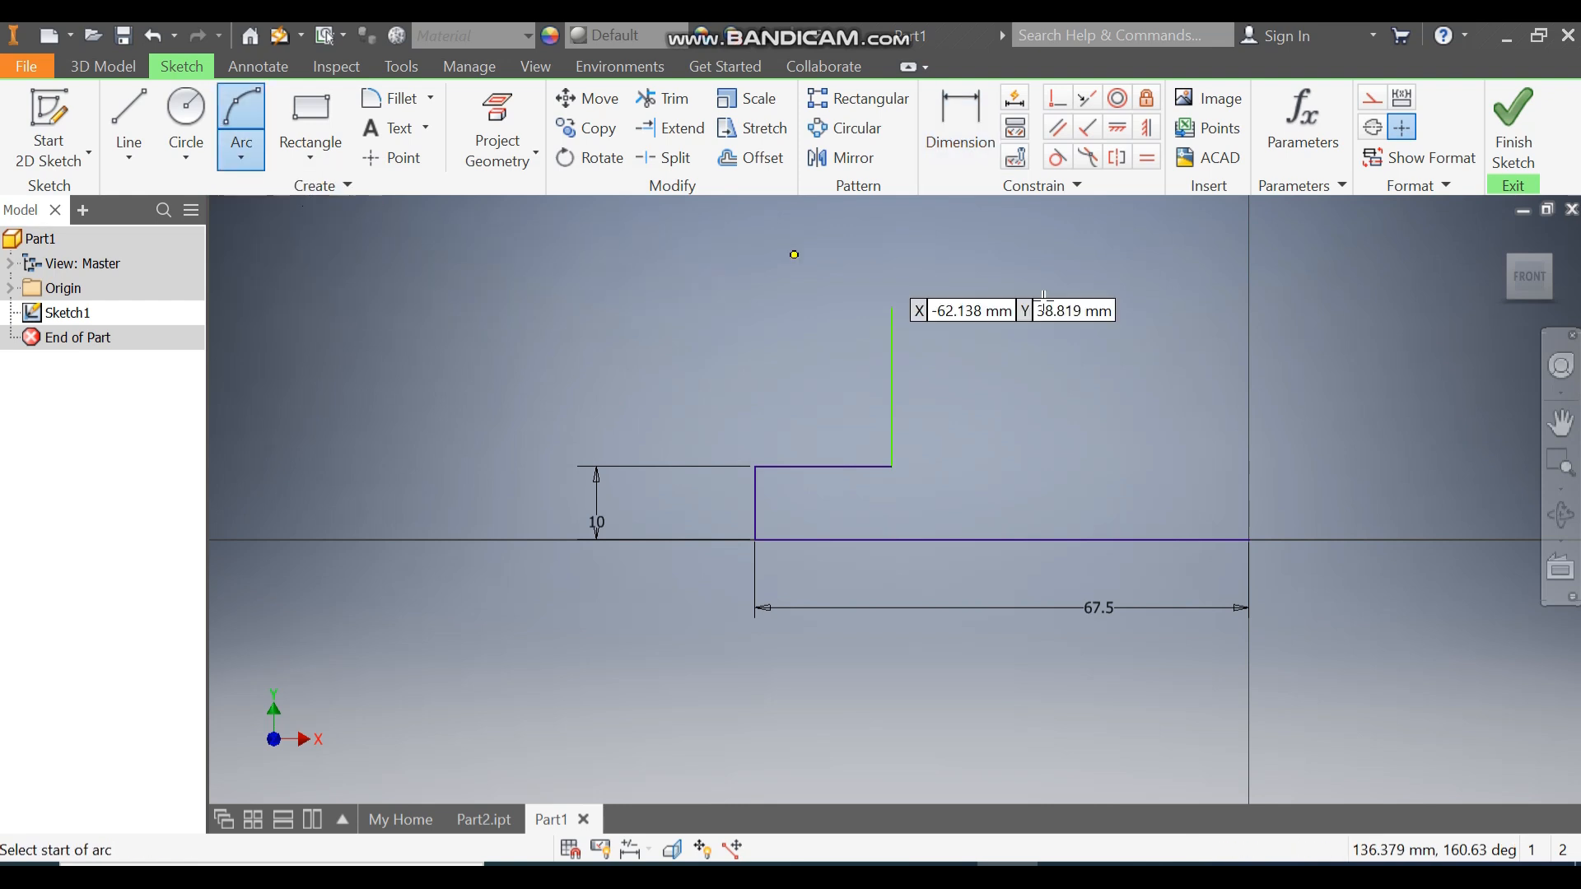
{"action": "left_click", "coordinate": [892, 308]}
{"action": "middle_click_drag", "start_coordinate": [1104, 316], "coordinate": [895, 400]}
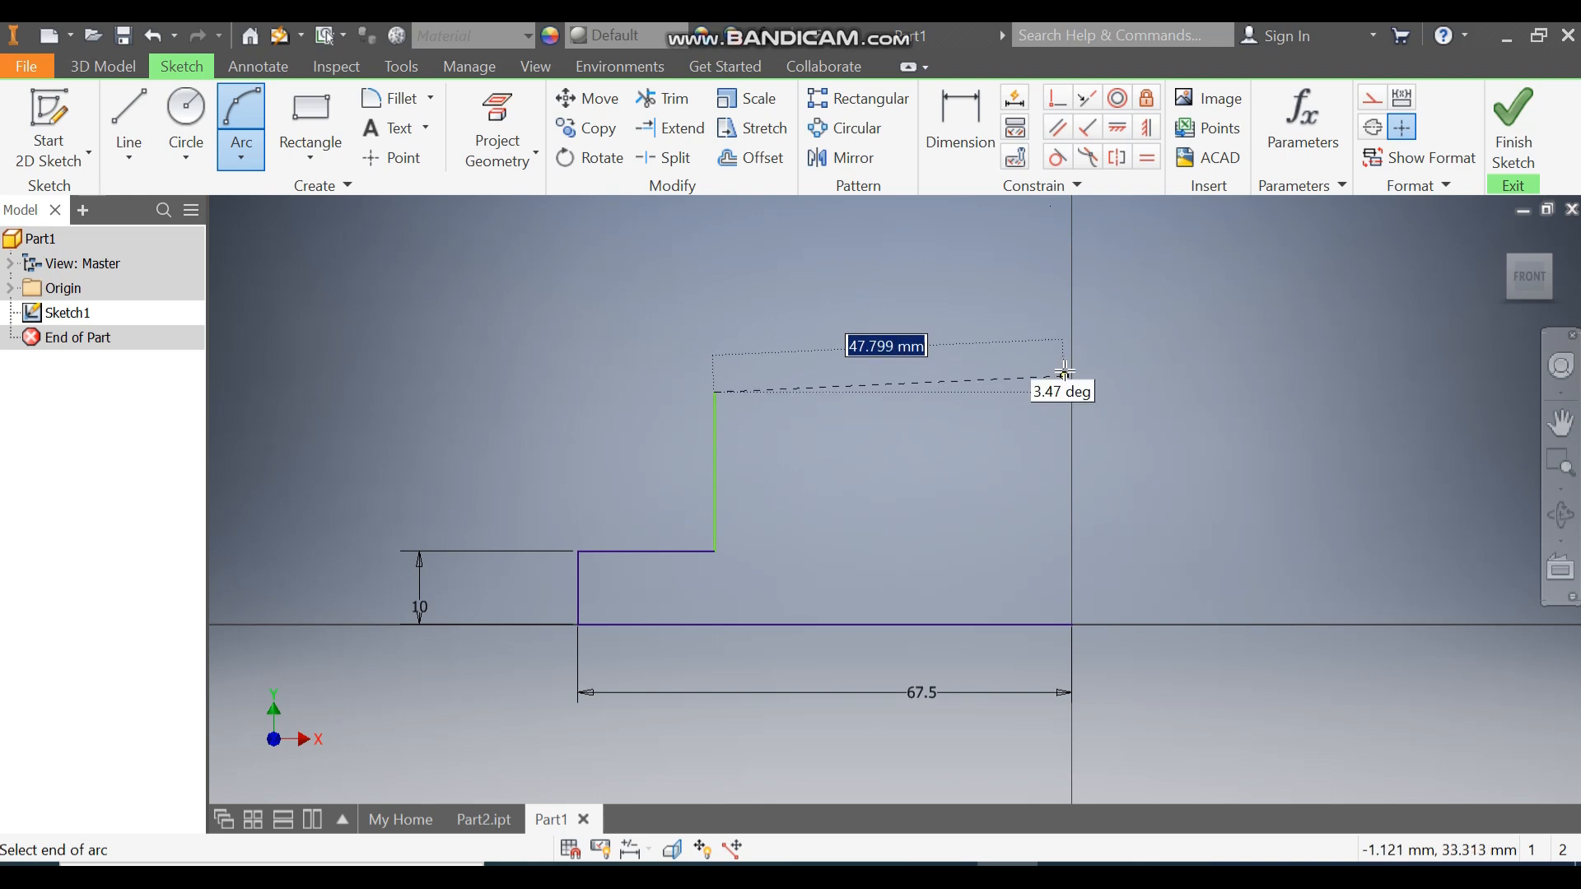
{"action": "left_click", "coordinate": [1018, 226]}
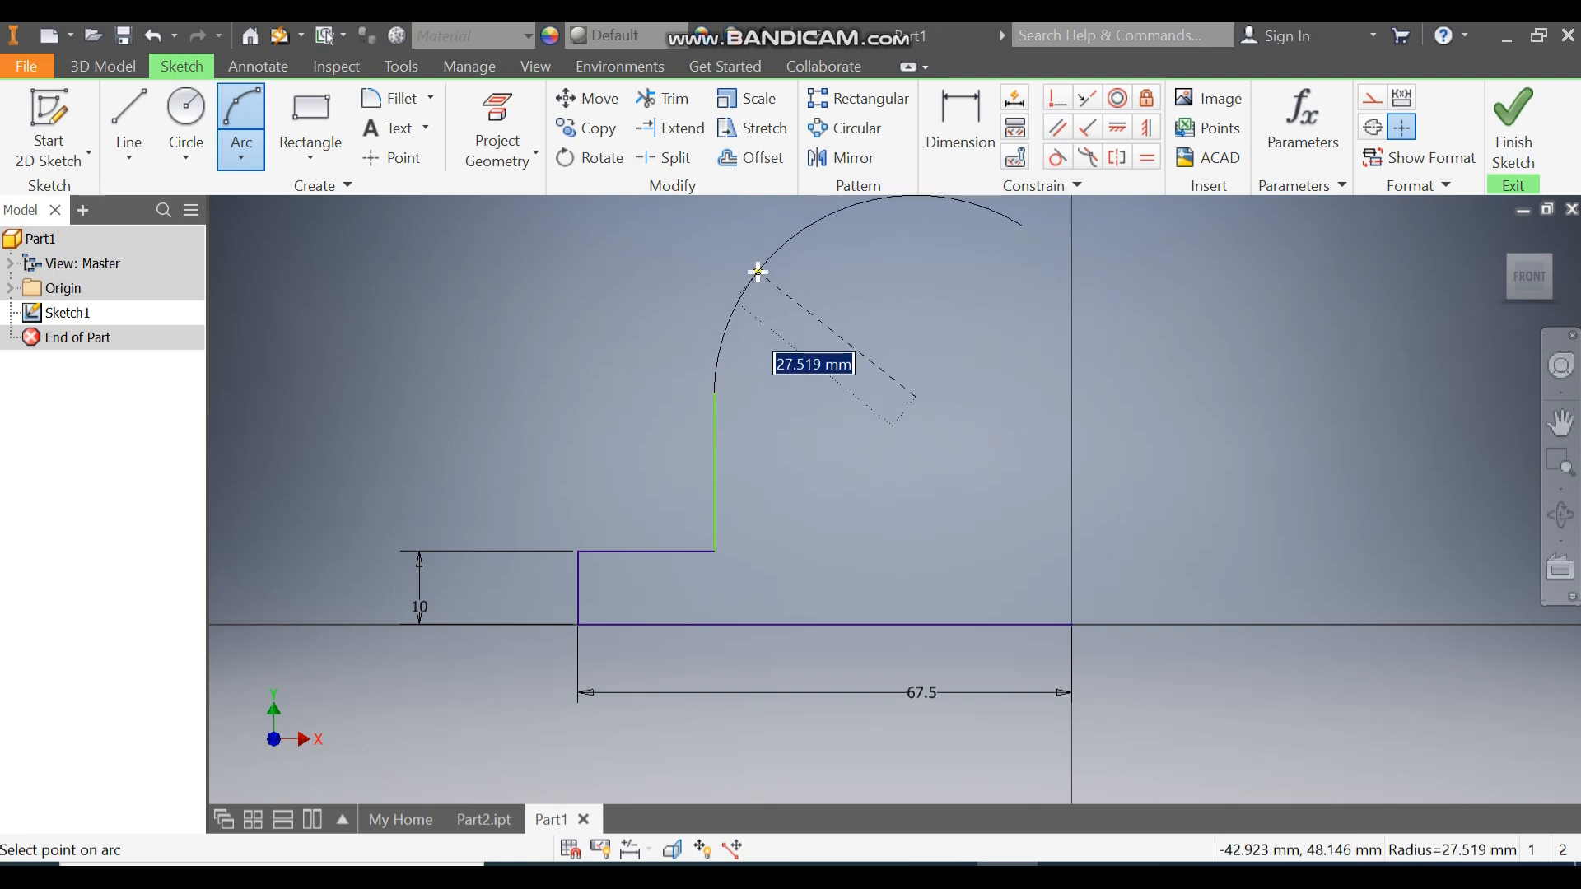
{"action": "left_click", "coordinate": [756, 269]}
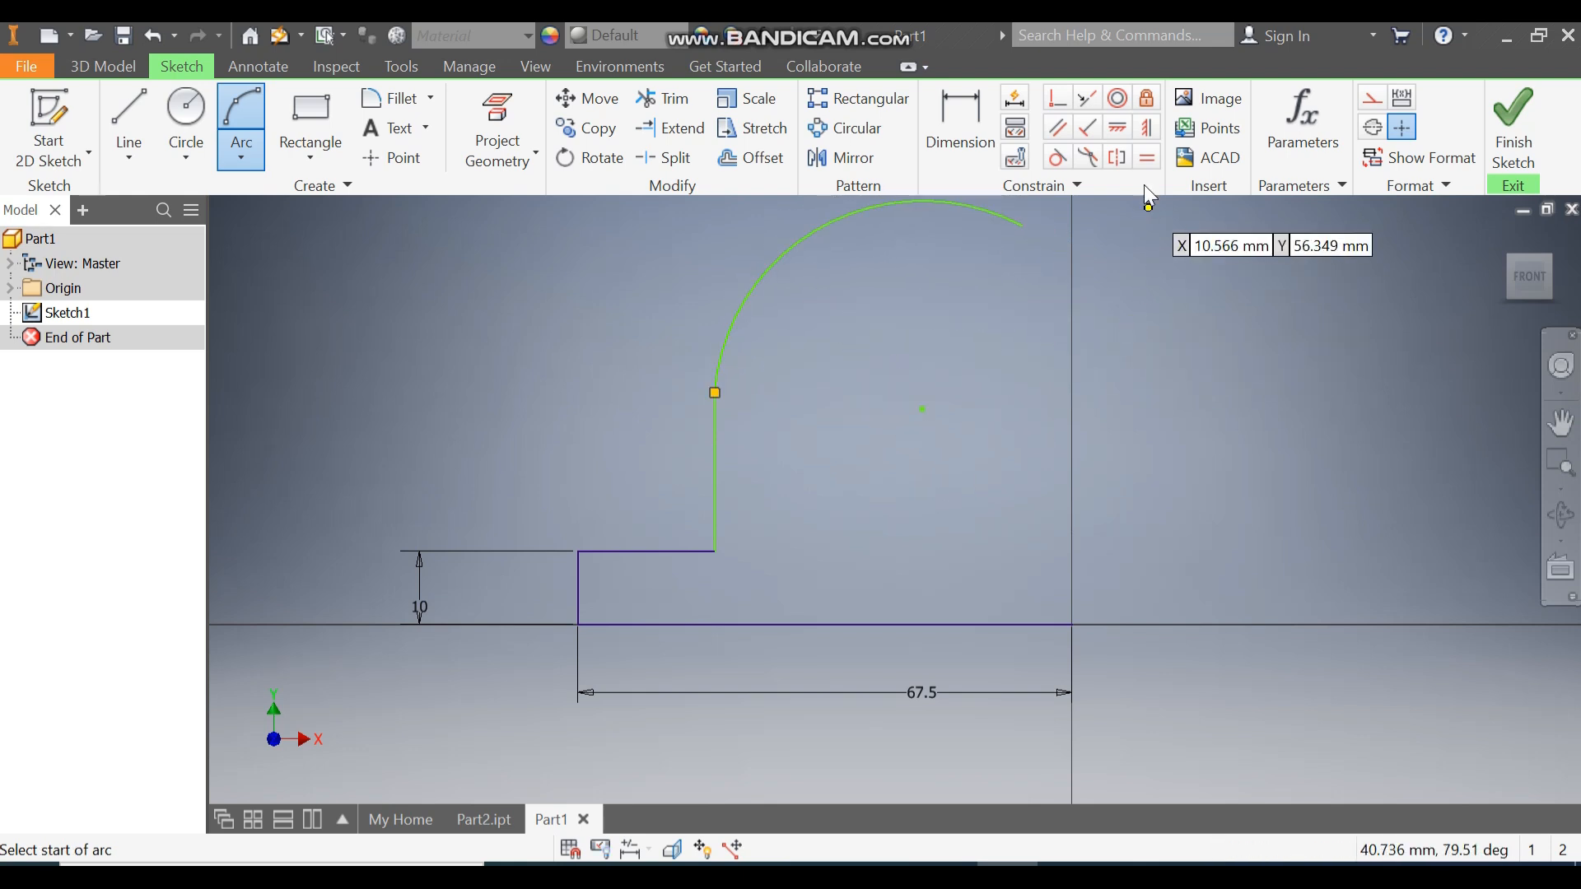
Constrain the arc's free end and its centre vertically above the origin.
{"action": "left_click", "coordinate": [1149, 130]}
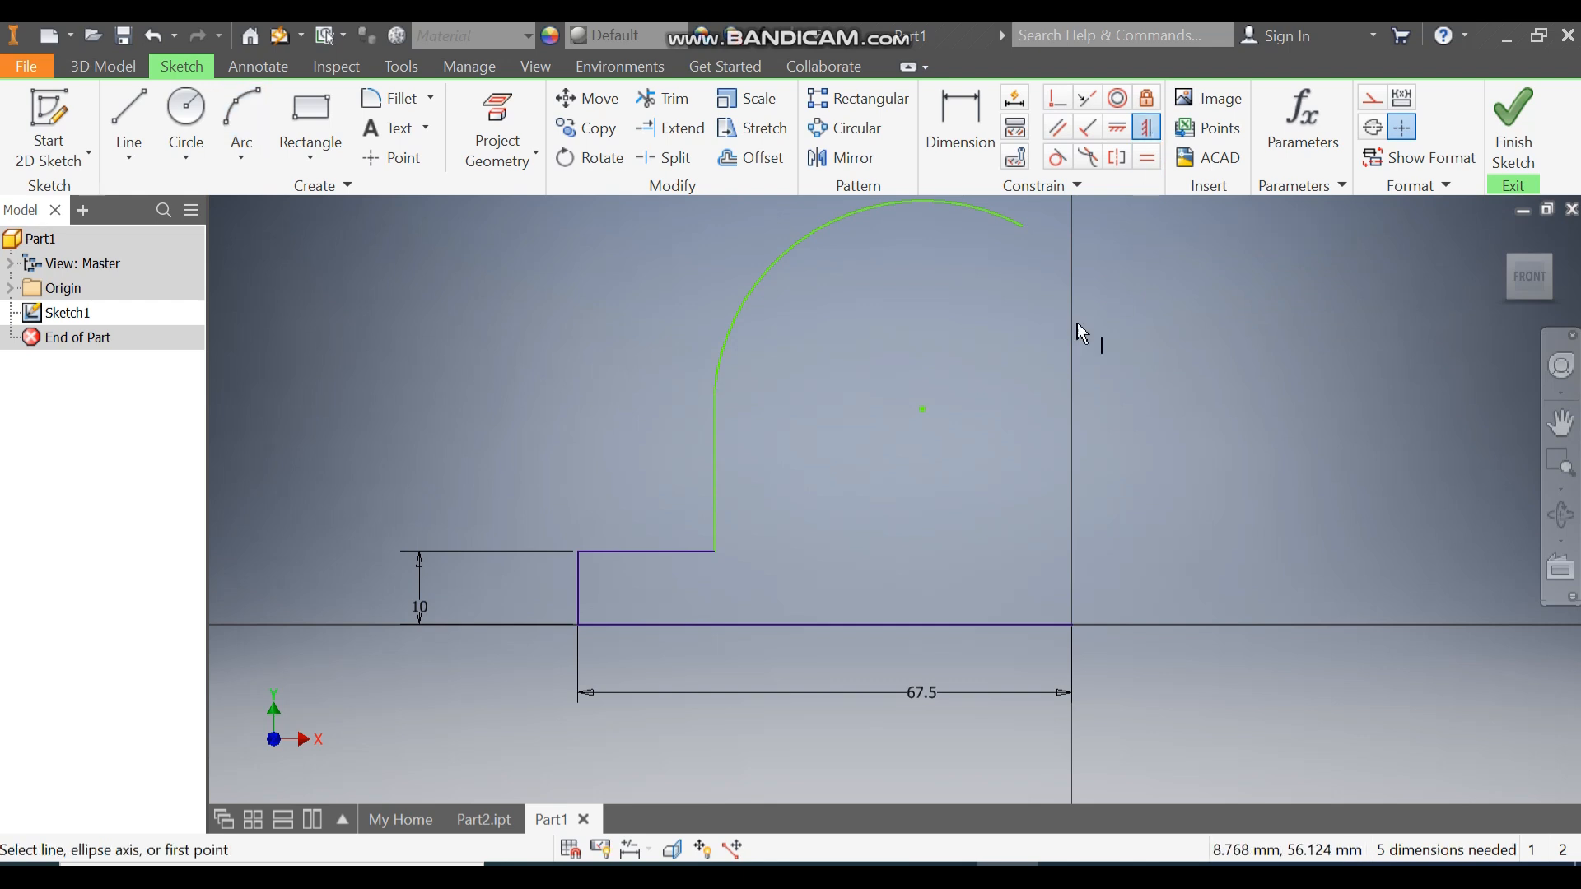
{"action": "left_click", "coordinate": [1022, 226]}
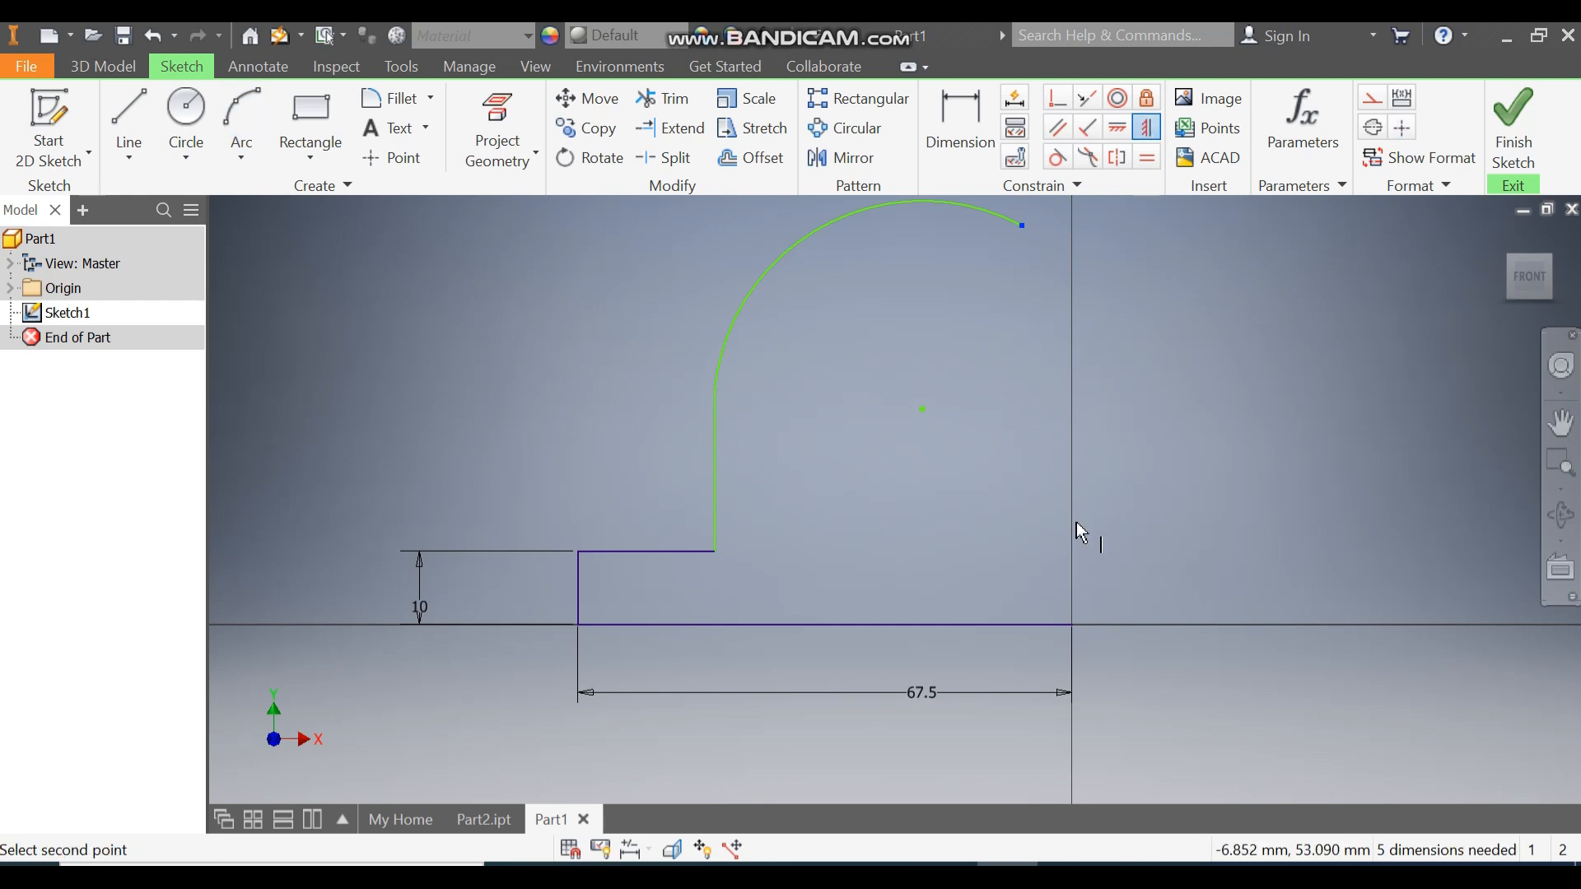
{"action": "left_click", "coordinate": [1072, 625]}
{"action": "left_click", "coordinate": [973, 409]}
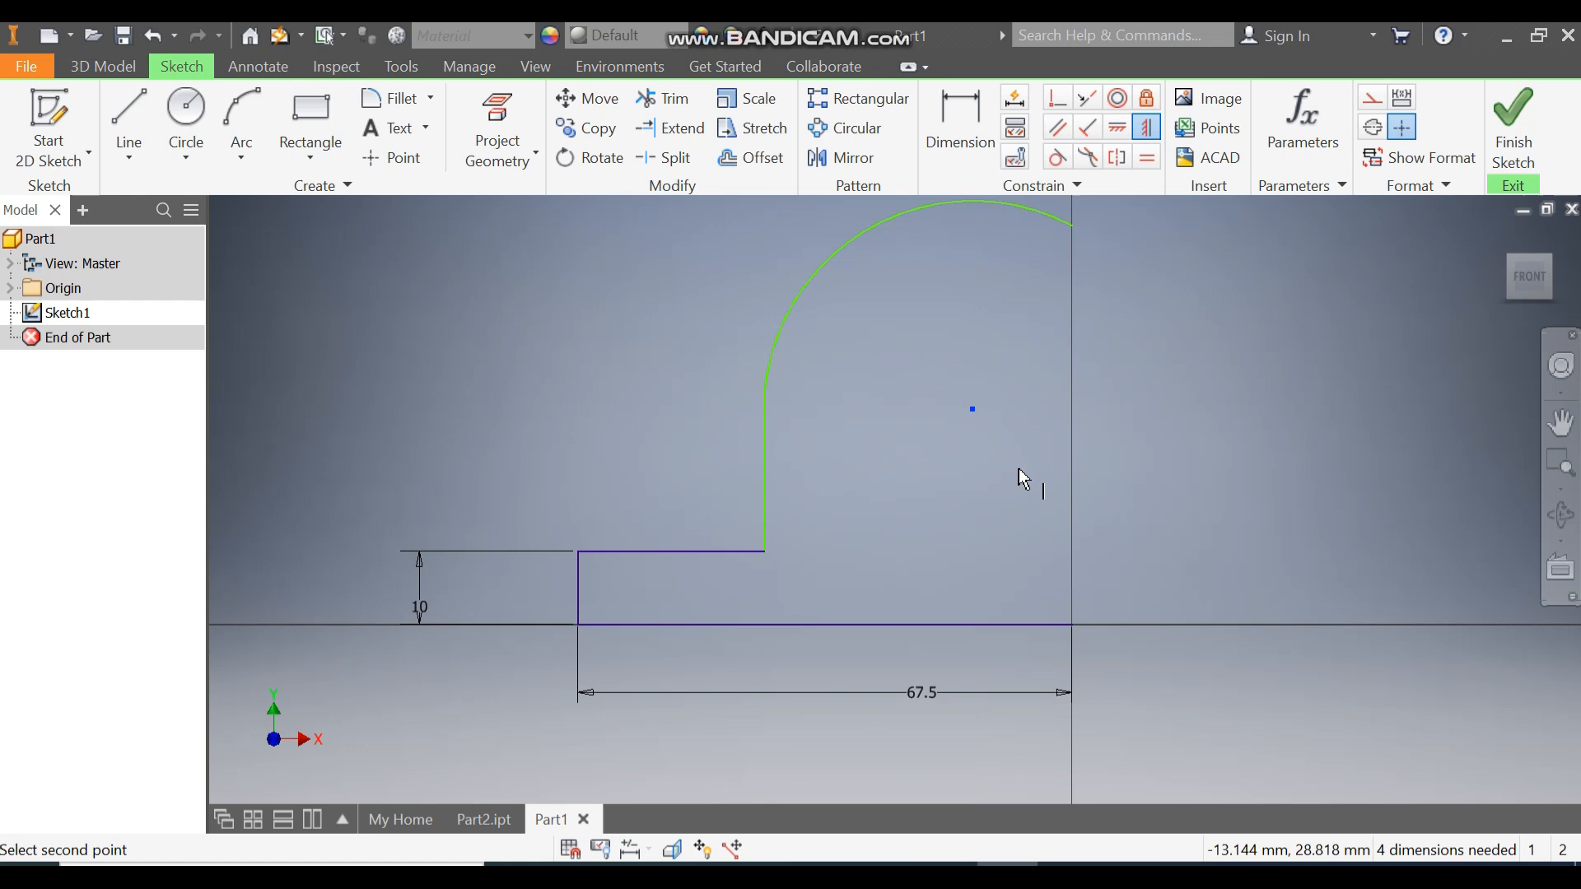
{"action": "left_click", "coordinate": [1073, 626]}
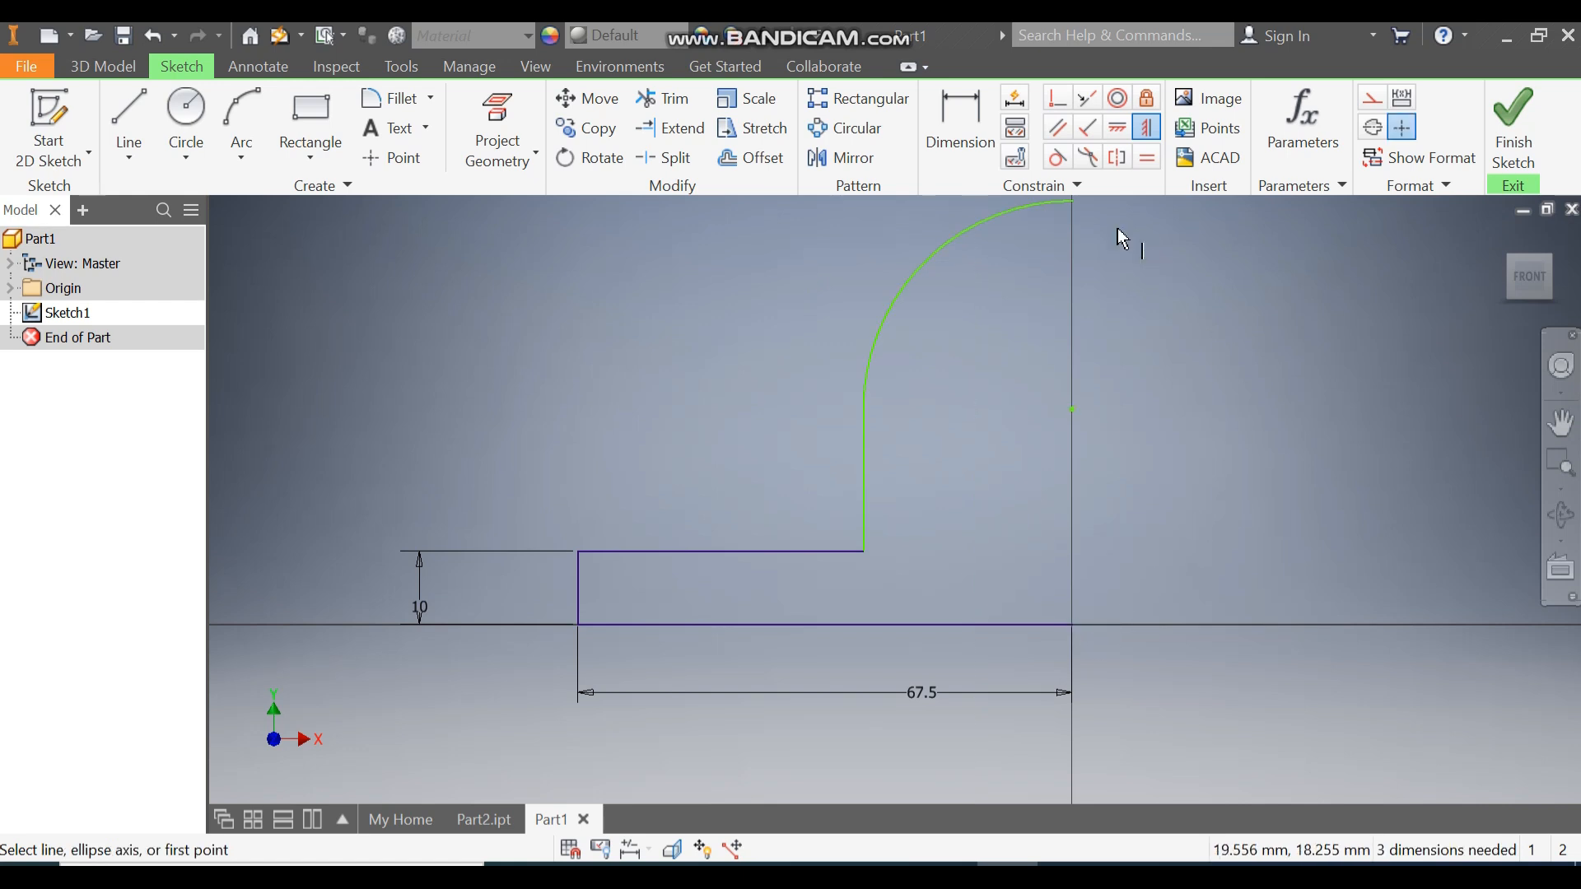
{"action": "left_click", "coordinate": [960, 124]}
Dimension the arc radius to 22 and its centre height to 54 above the base line.
{"action": "left_click", "coordinate": [893, 275]}
{"action": "left_click", "coordinate": [789, 268]}
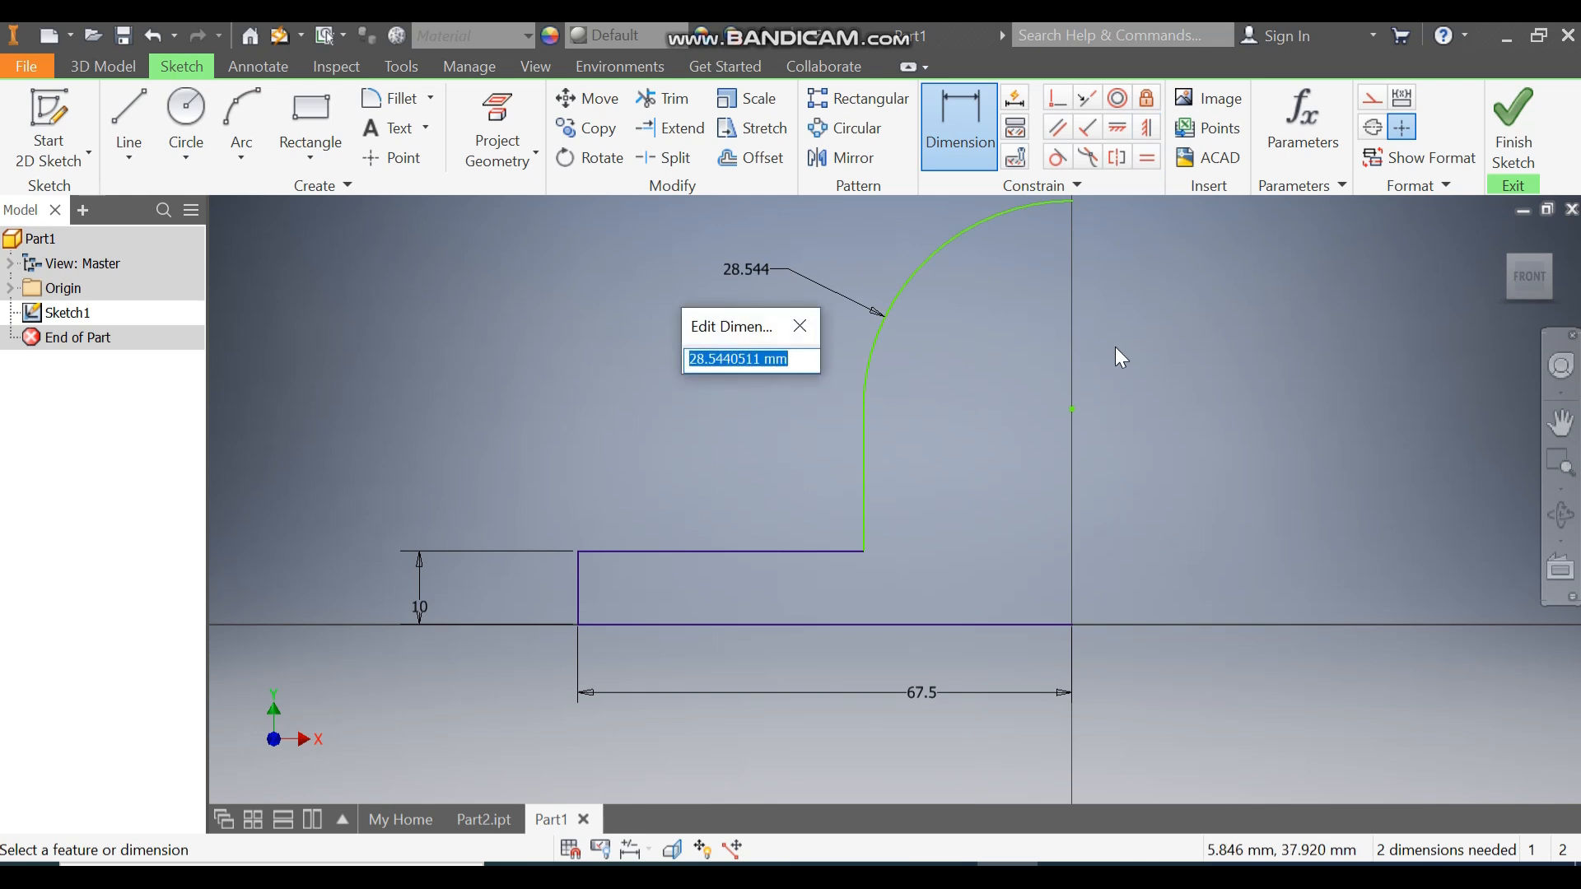
{"action": "type", "text": "22"}
{"action": "key", "text": "Return"}
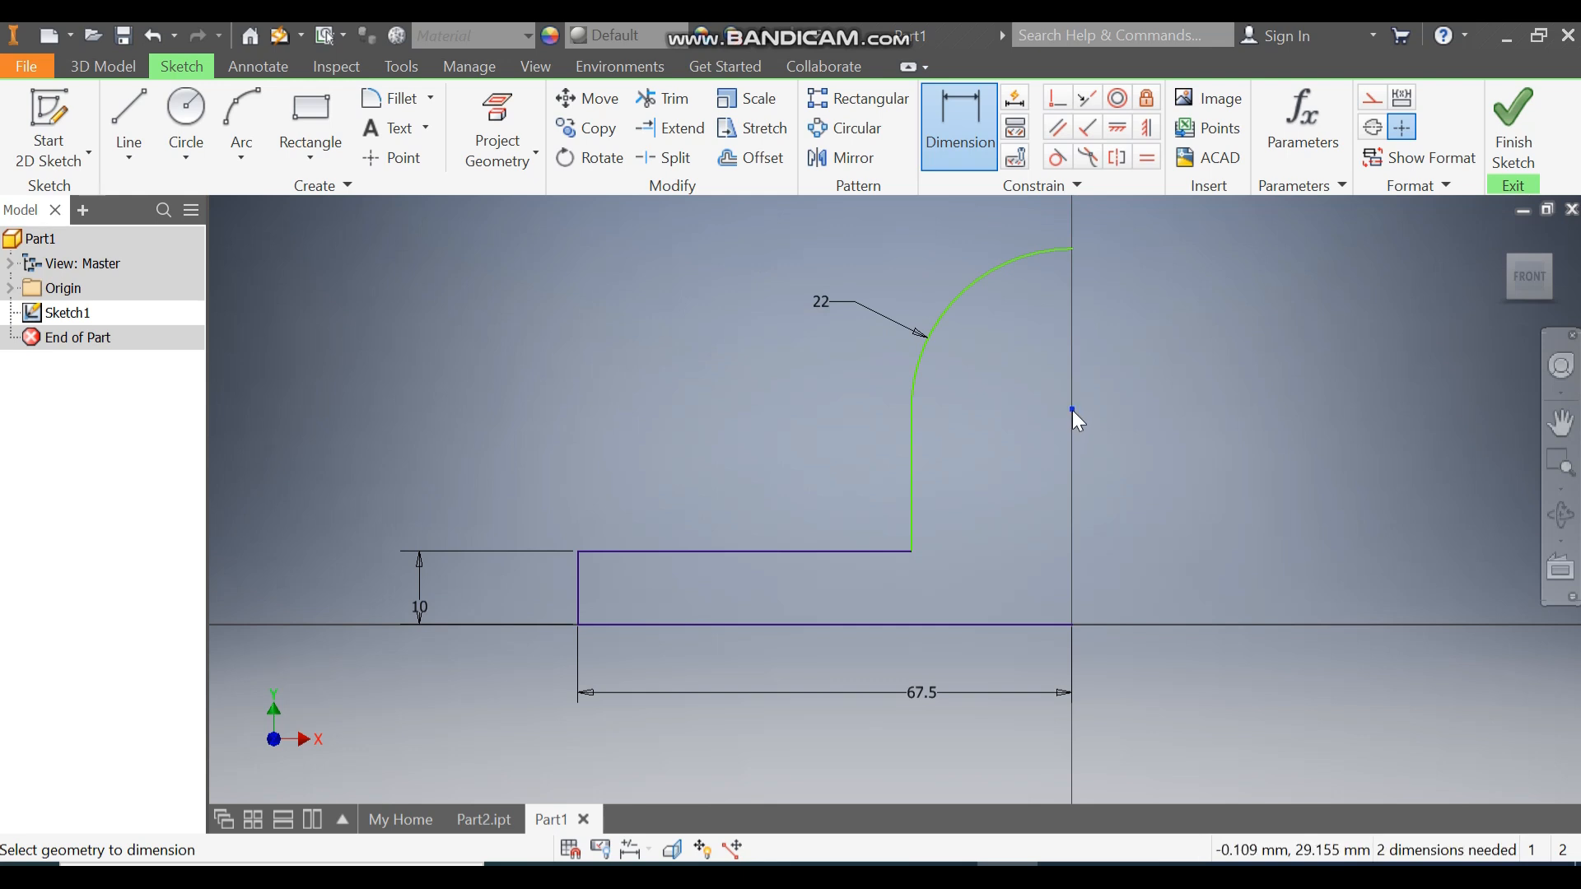
{"action": "left_click", "coordinate": [1042, 625]}
{"action": "left_click", "coordinate": [1152, 559]}
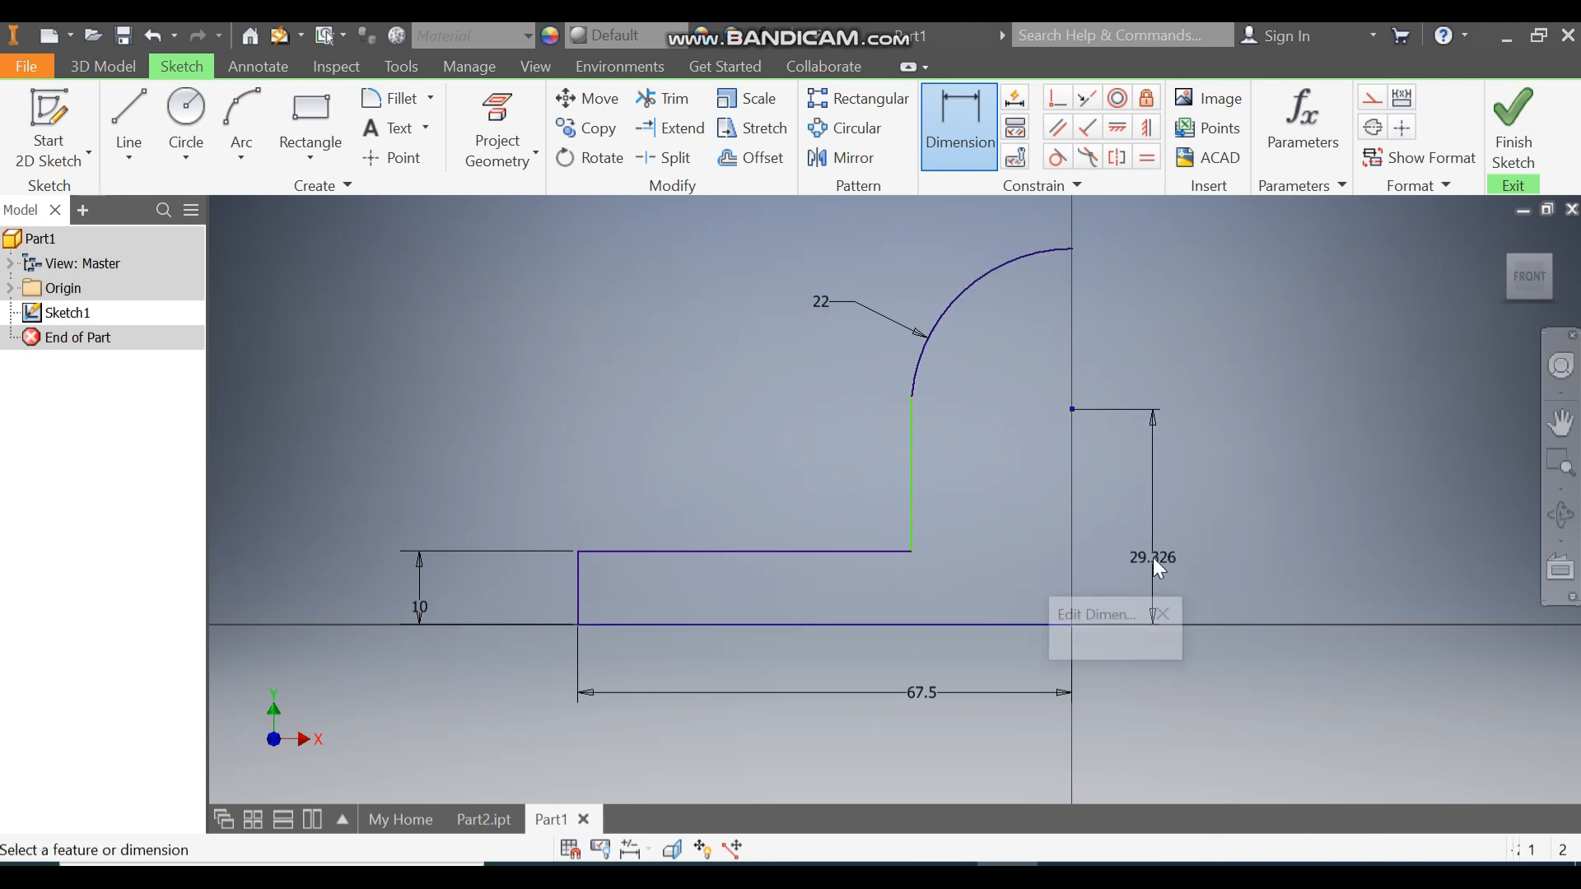
{"action": "type", "text": "54"}
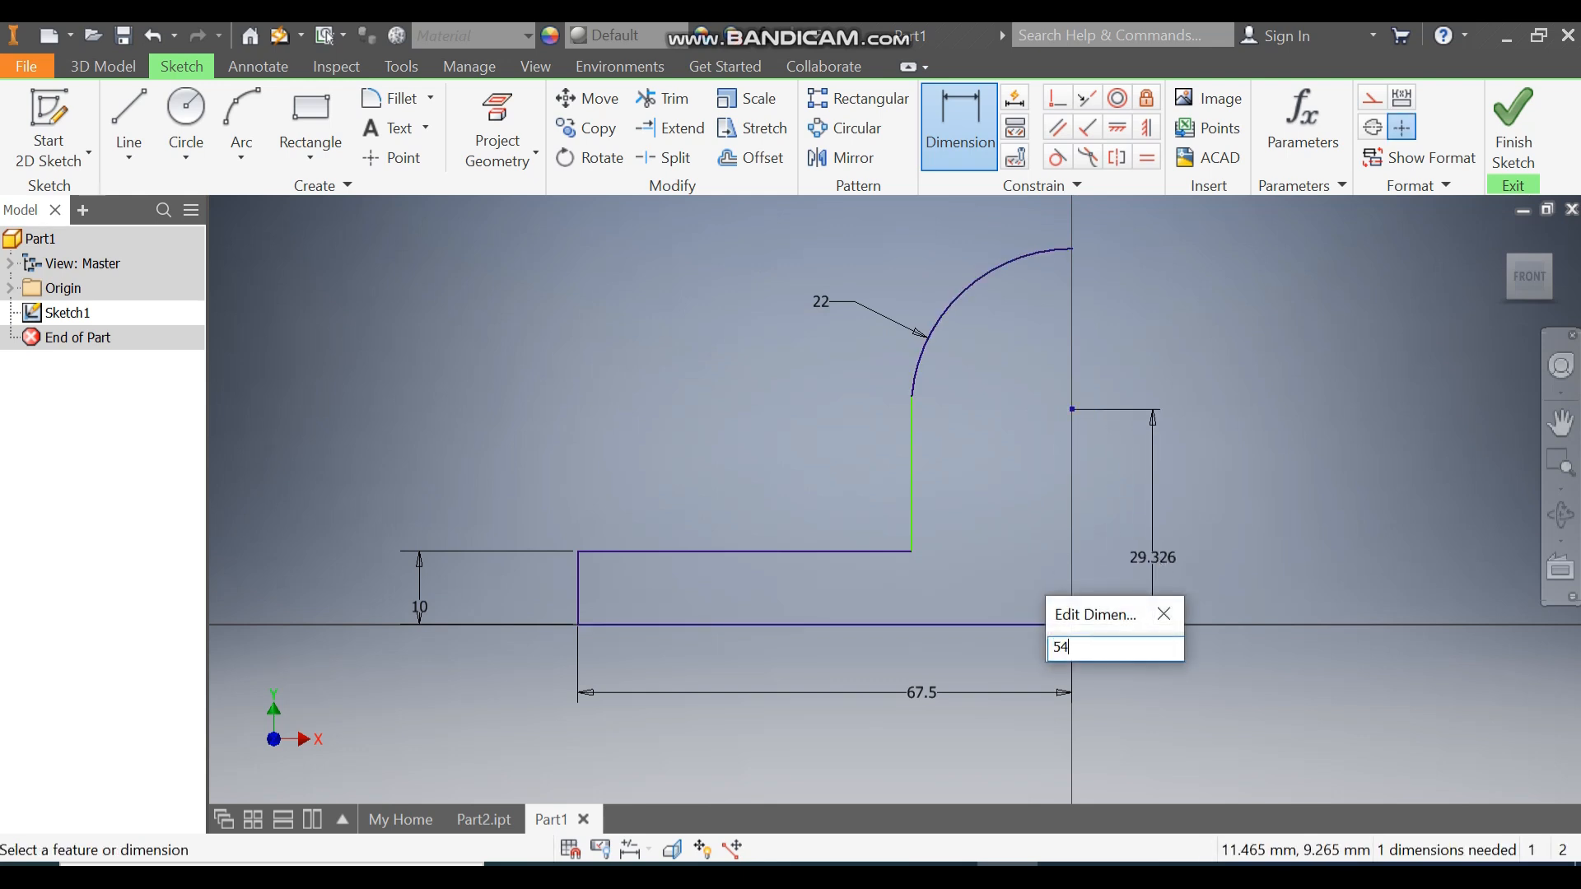
{"action": "key", "text": "Return"}
{"action": "scroll", "coordinate": [1087, 387], "scroll_direction": "up", "scroll_amount": 1}
{"action": "middle_click_drag", "start_coordinate": [1085, 390], "coordinate": [1040, 484]}
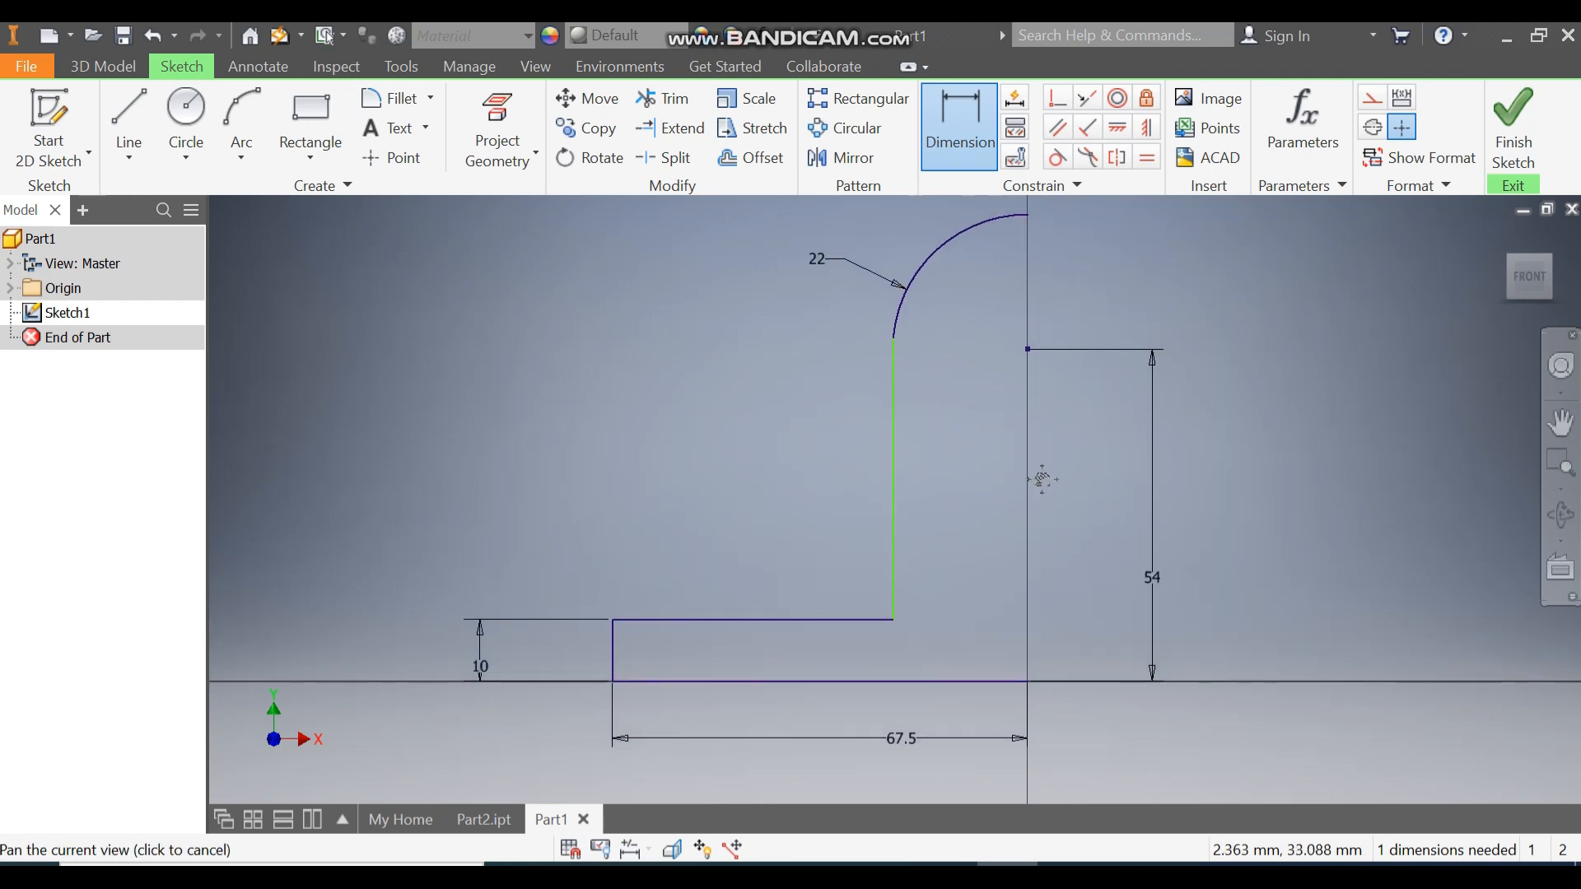
Attempt a vertical constraint on the tall line, cancel the over-constraint, and reconnect it to the arc.
{"action": "left_click", "coordinate": [1146, 128]}
{"action": "left_click", "coordinate": [895, 382]}
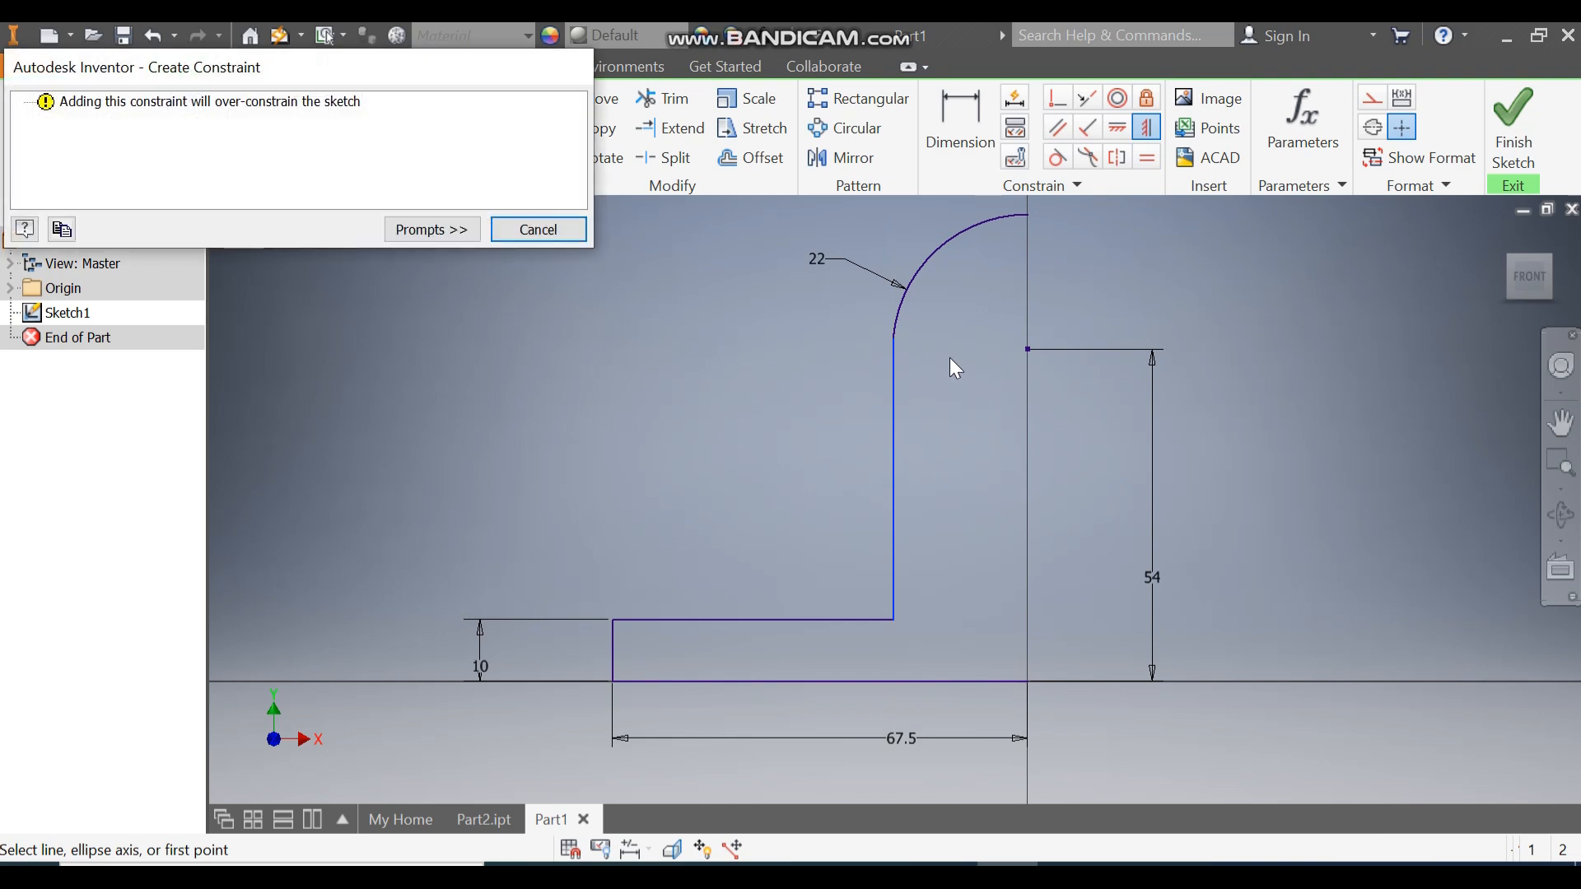
{"action": "left_click", "coordinate": [539, 230]}
{"action": "key", "text": "Escape"}
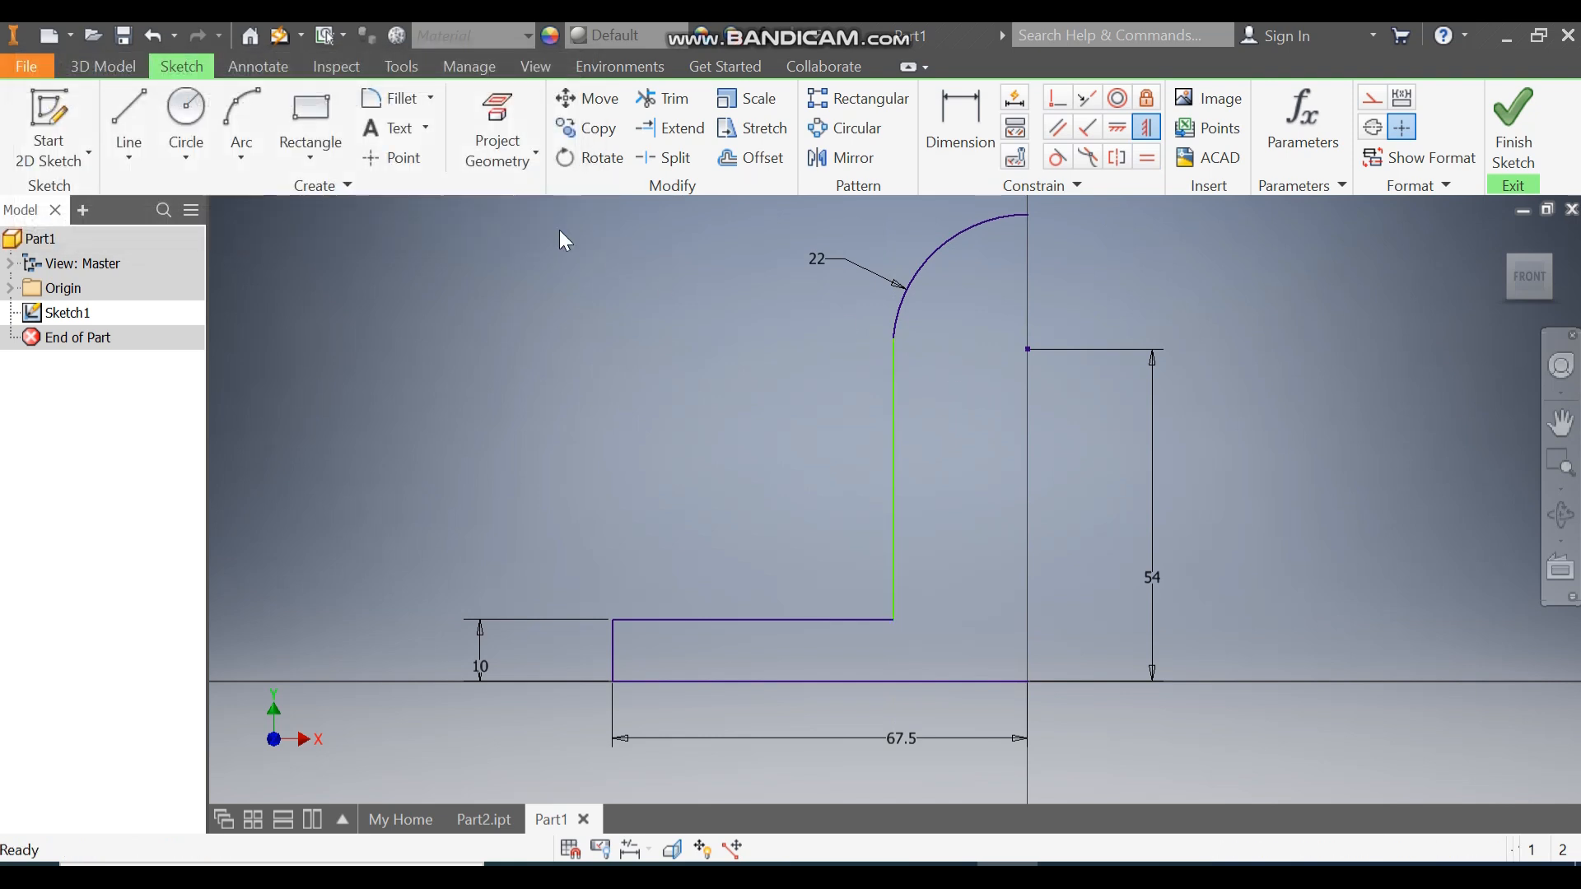
{"action": "left_click_drag", "start_coordinate": [896, 339], "coordinate": [805, 430]}
{"action": "mouse_move", "coordinate": [893, 351]}
{"action": "left_mouse_down"}
{"action": "mouse_move", "coordinate": [893, 403]}
{"action": "mouse_move", "coordinate": [897, 386]}
{"action": "mouse_move", "coordinate": [849, 349]}
{"action": "mouse_move", "coordinate": [831, 258]}
{"action": "mouse_move", "coordinate": [832, 297]}
{"action": "left_mouse_up"}
Make the tall line tangent to the arc.
{"action": "left_click", "coordinate": [1057, 156]}
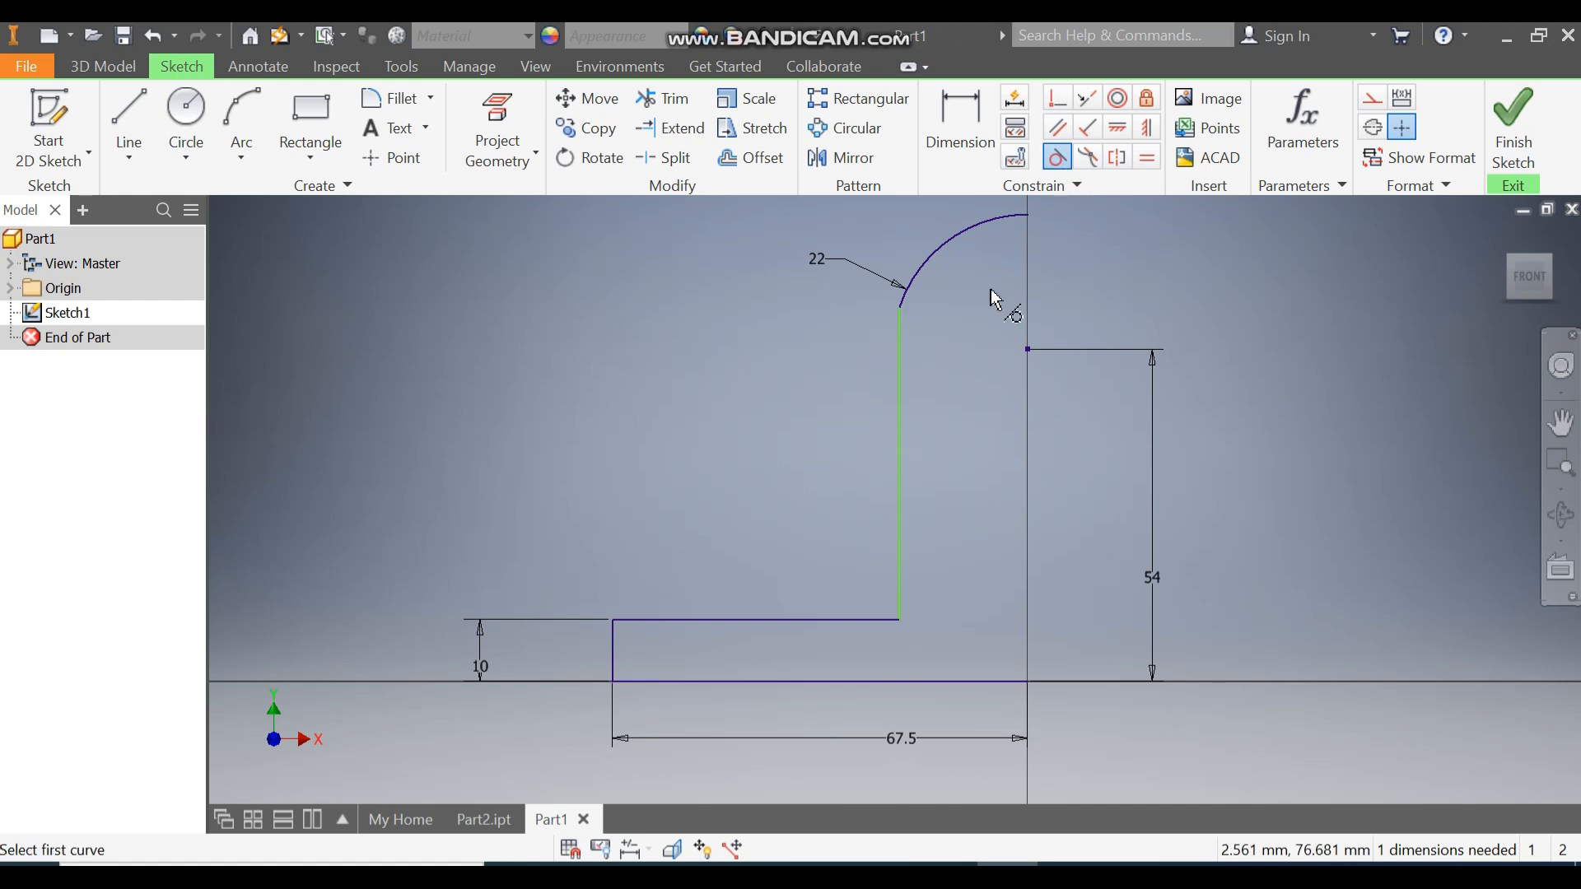
{"action": "left_click", "coordinate": [919, 288]}
{"action": "left_click", "coordinate": [905, 342]}
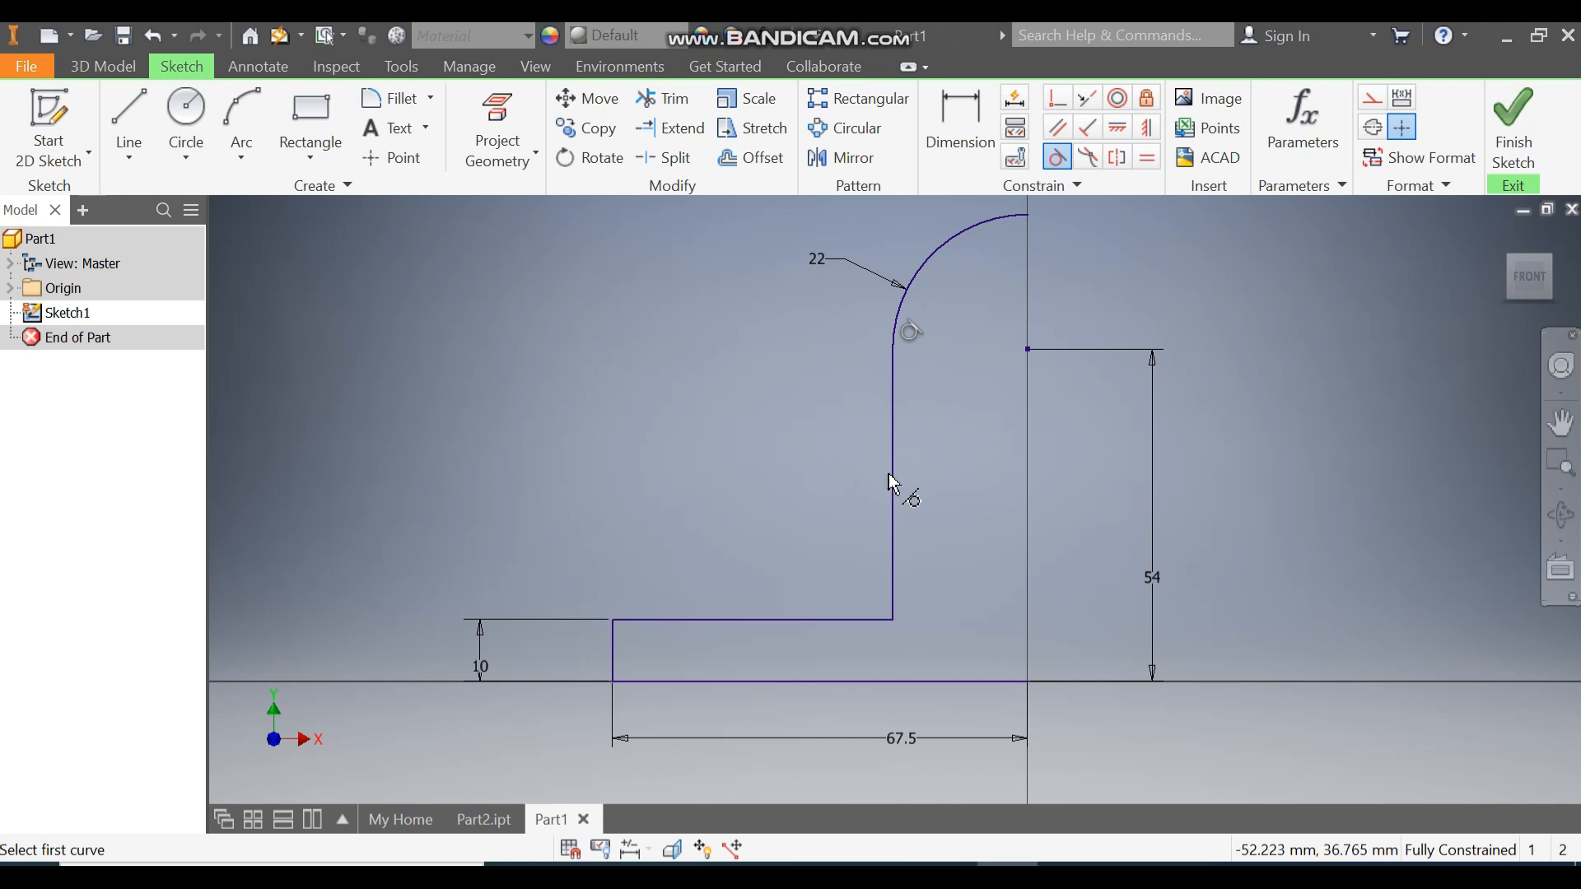
{"action": "key", "text": "Escape"}
Draw a vertical line from the arc's top down to the base and make it construction geometry.
{"action": "left_click", "coordinate": [129, 120]}
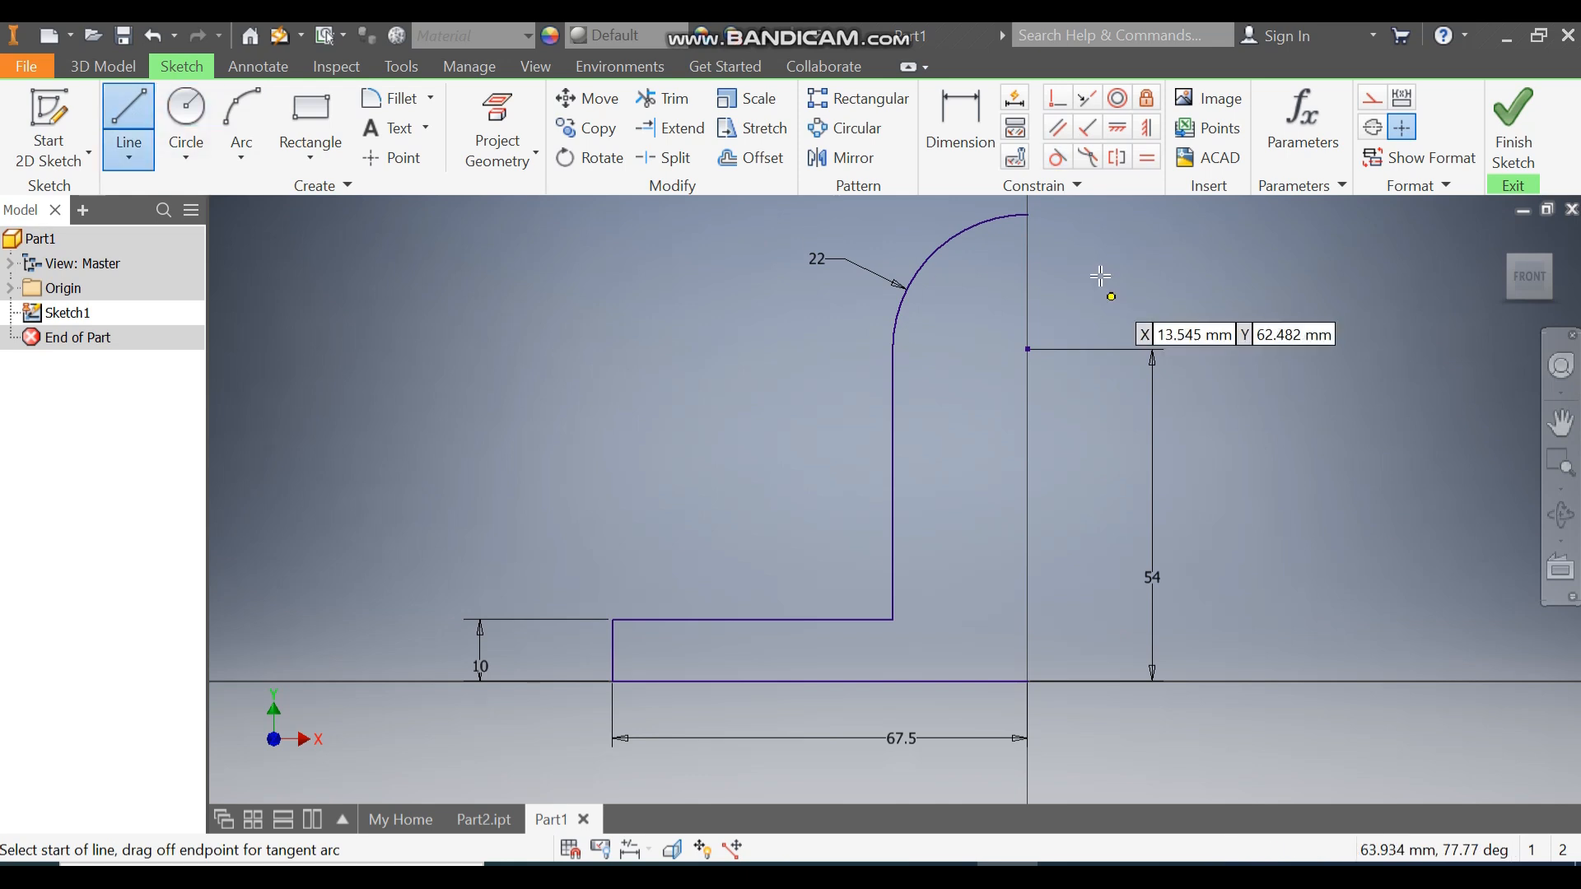
{"action": "left_click", "coordinate": [1028, 215]}
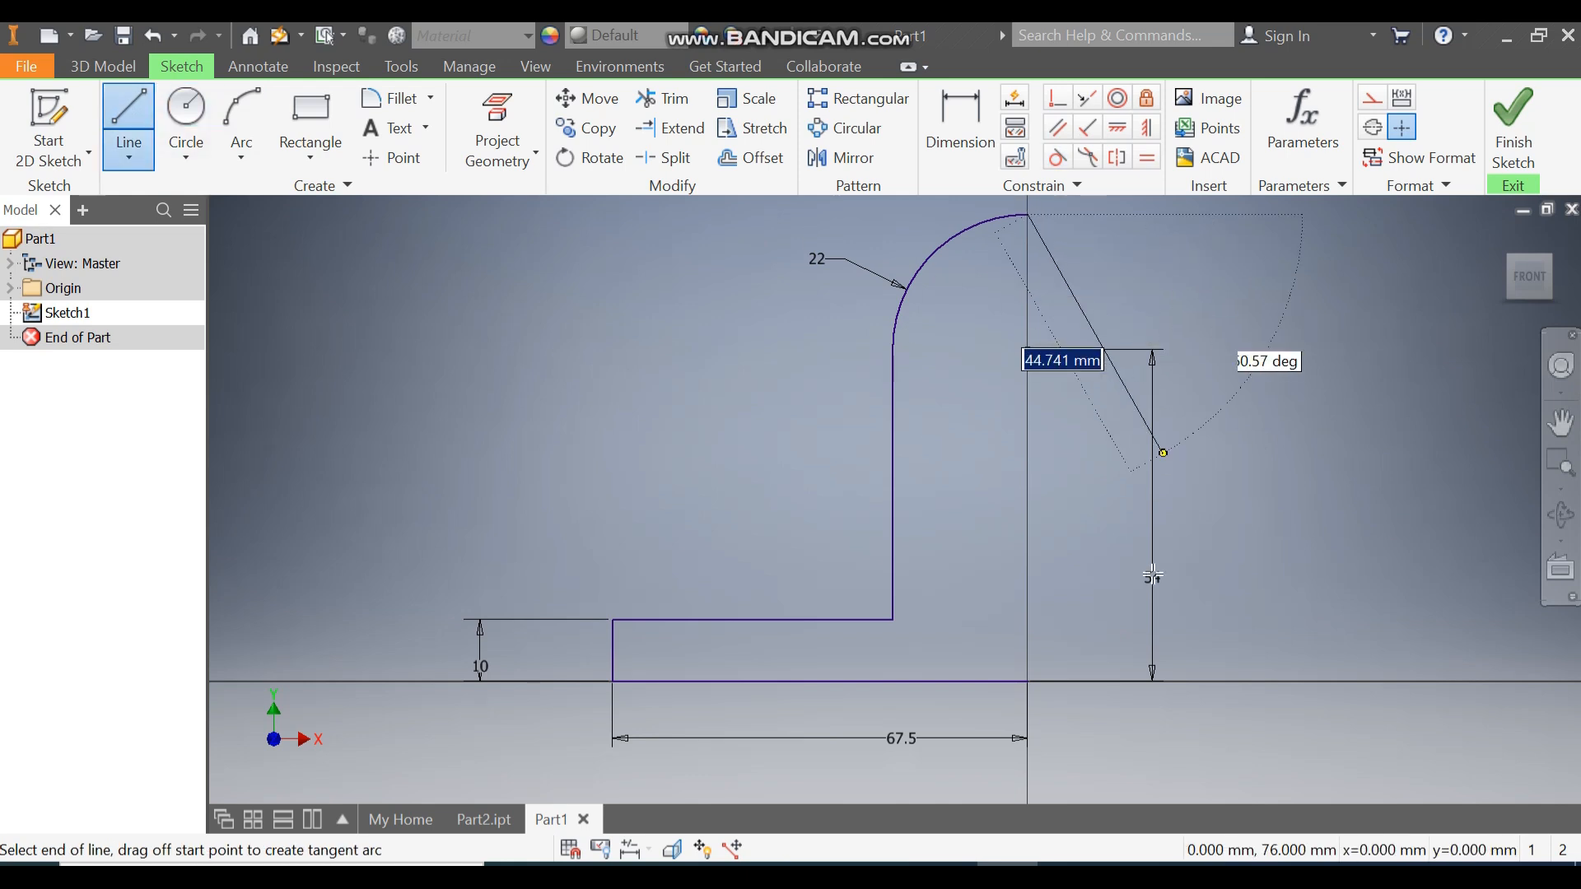
{"action": "left_click", "coordinate": [1027, 681]}
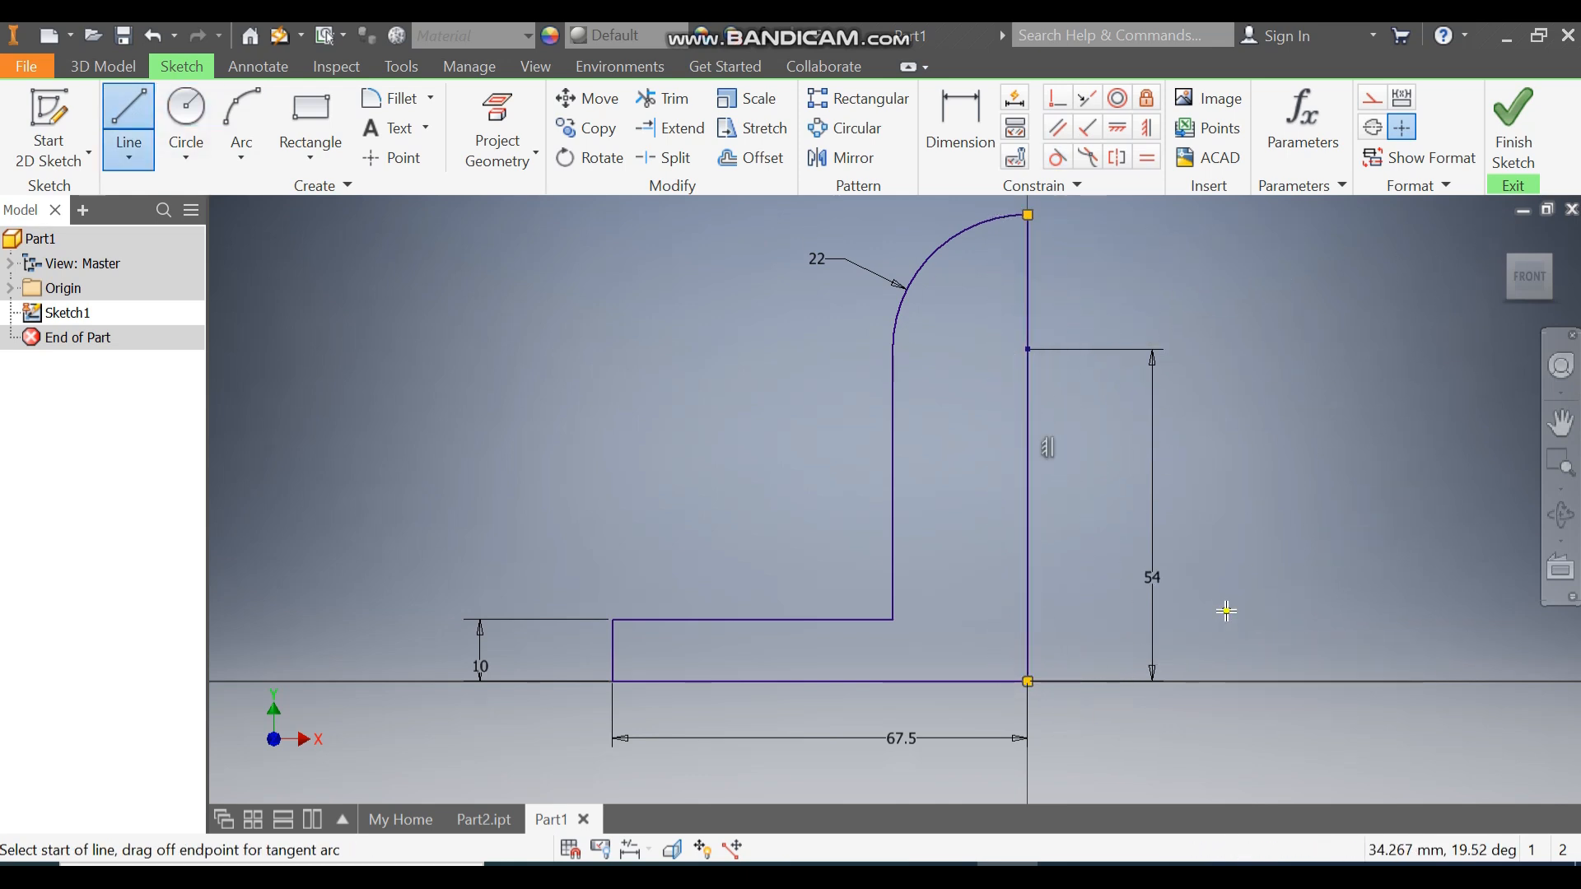
{"action": "key", "text": "Escape"}
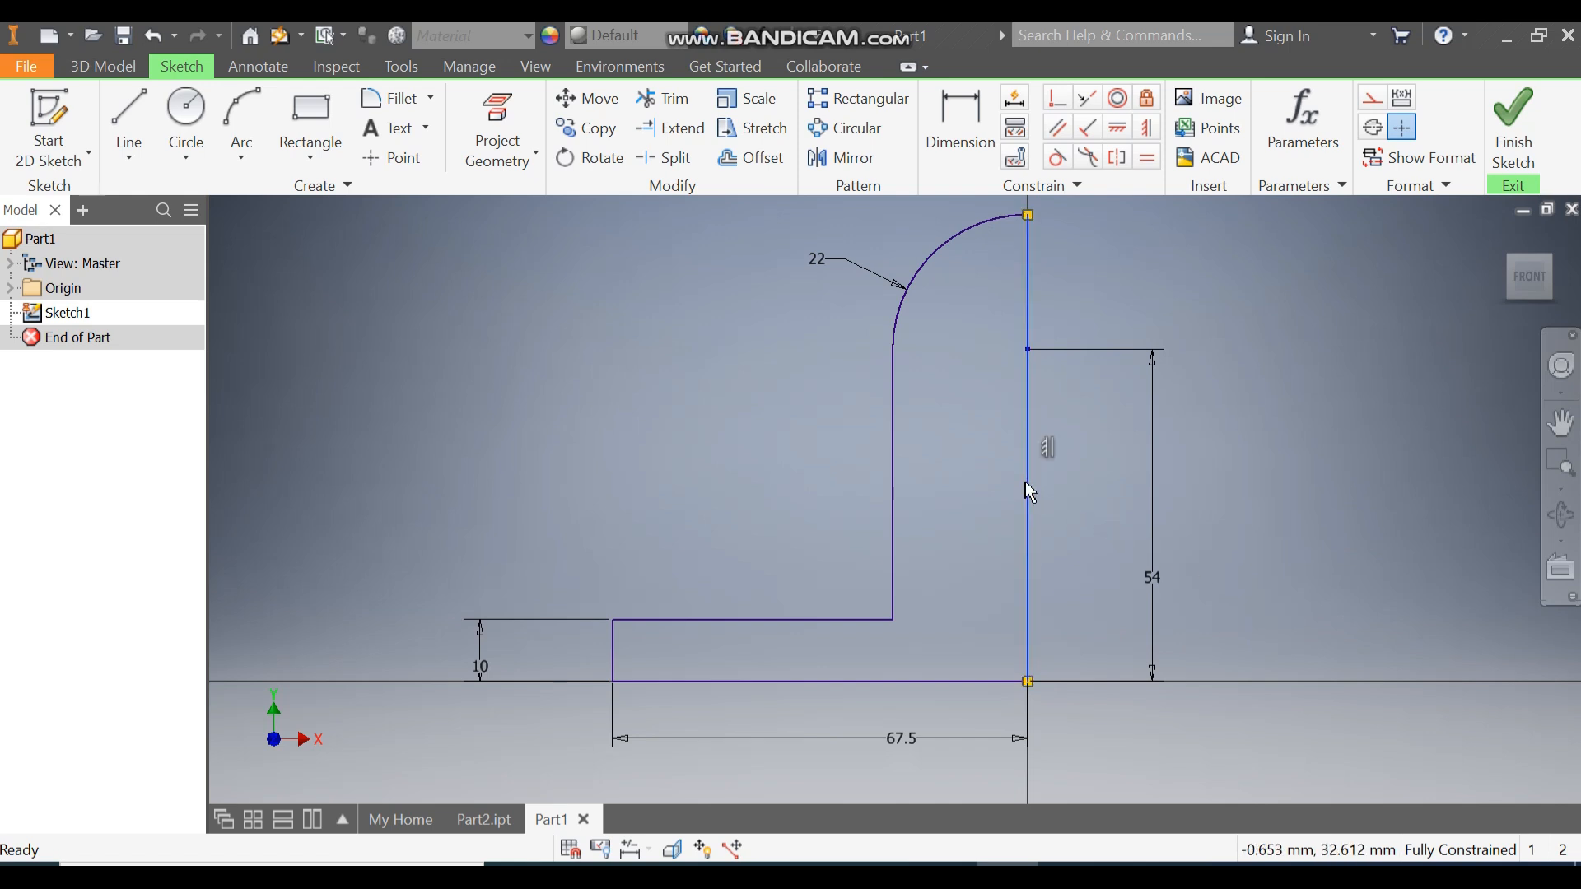
{"action": "left_click", "coordinate": [1371, 98]}
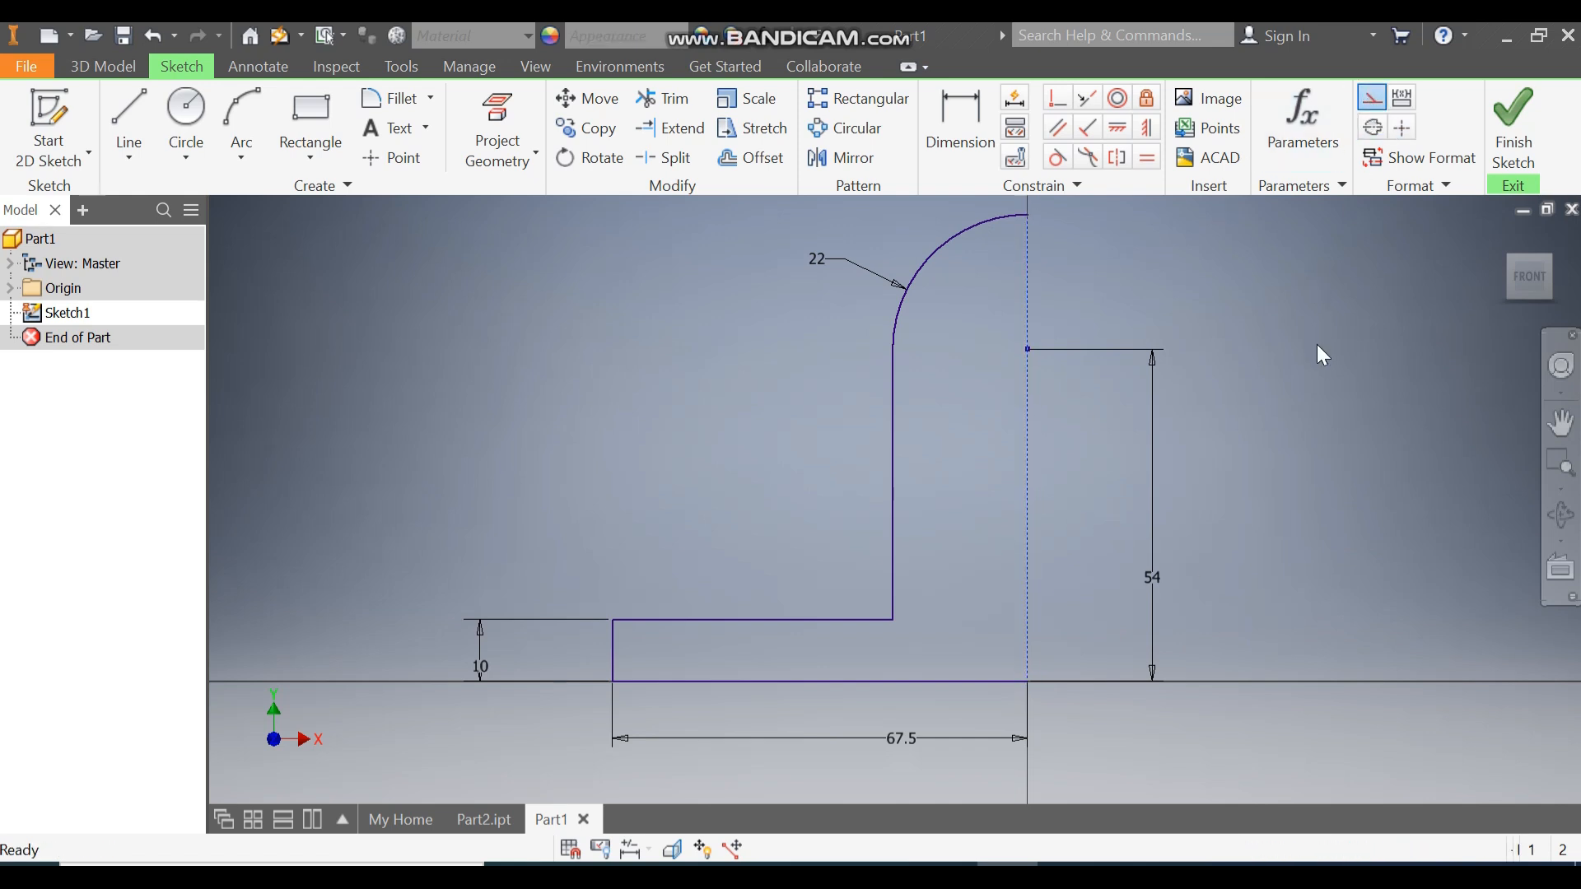
Mirror the window-selected half-profile across the dashed centre line, then finish the sketch.
{"action": "left_click", "coordinate": [841, 157]}
{"action": "mouse_move", "coordinate": [1009, 202]}
{"action": "left_mouse_down"}
{"action": "mouse_move", "coordinate": [788, 586]}
{"action": "mouse_move", "coordinate": [548, 811]}
{"action": "mouse_move", "coordinate": [583, 734]}
{"action": "left_mouse_up"}
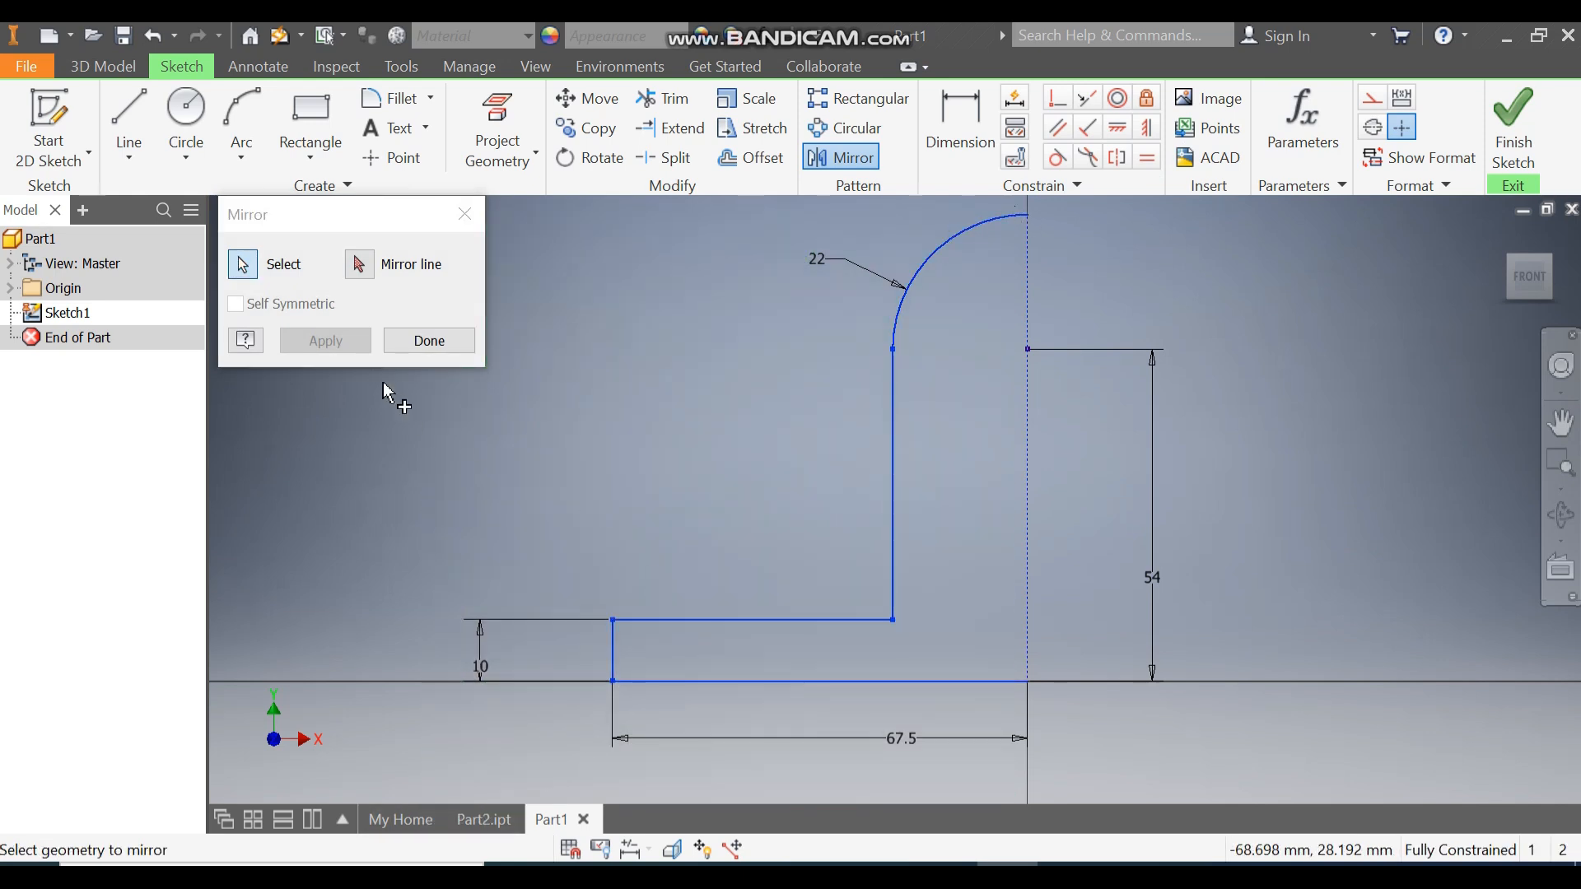
{"action": "left_click", "coordinate": [359, 265]}
{"action": "left_click", "coordinate": [1029, 401]}
{"action": "left_click", "coordinate": [325, 340]}
{"action": "left_click", "coordinate": [428, 340]}
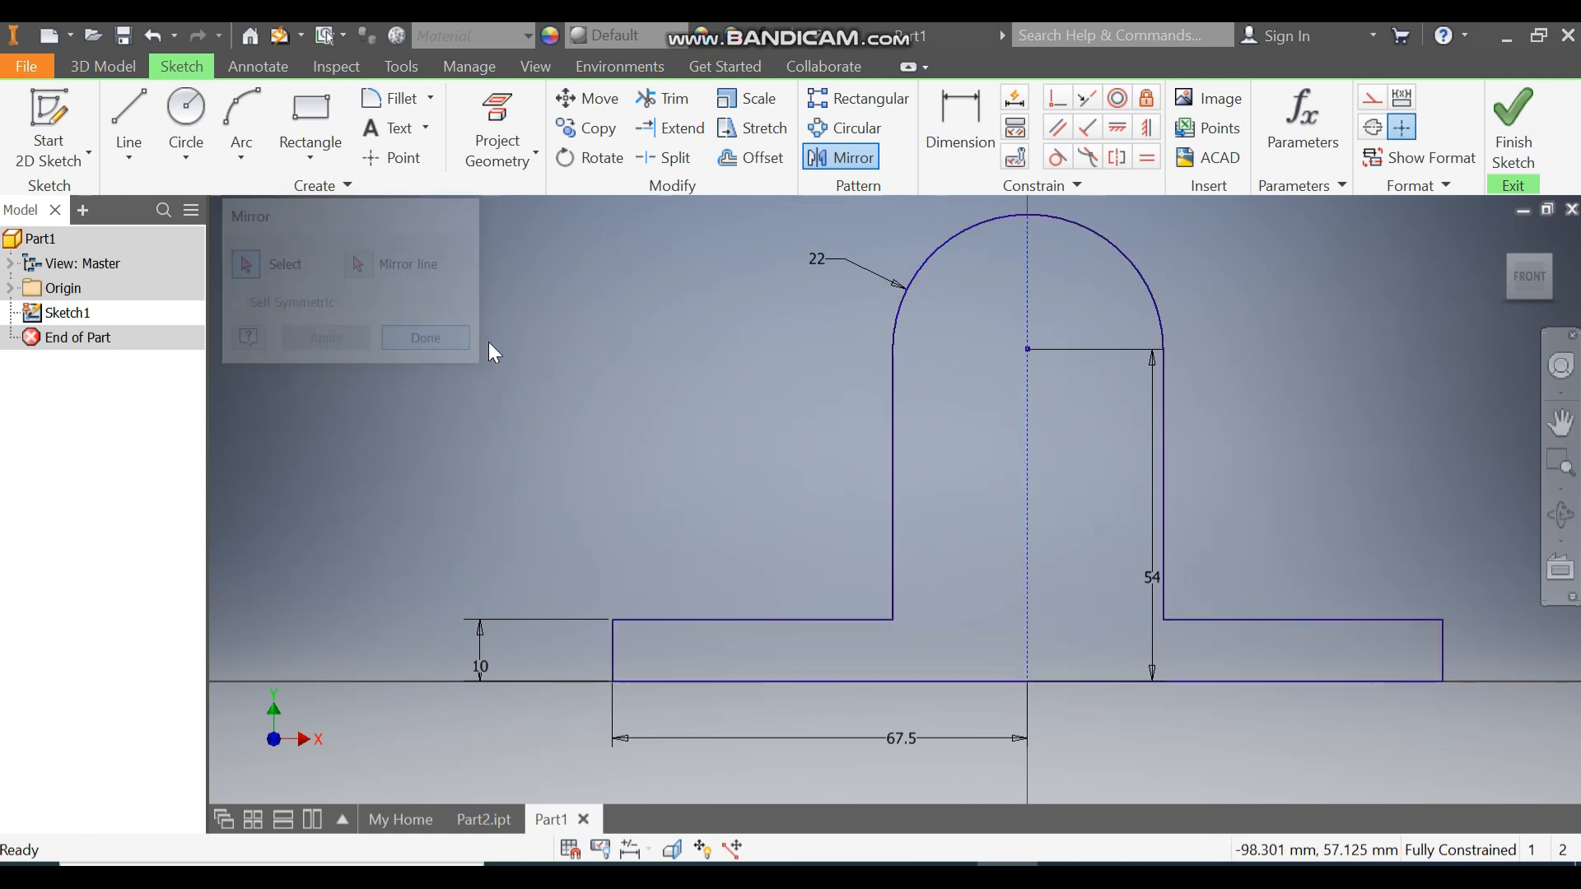
{"action": "left_click", "coordinate": [1513, 123]}
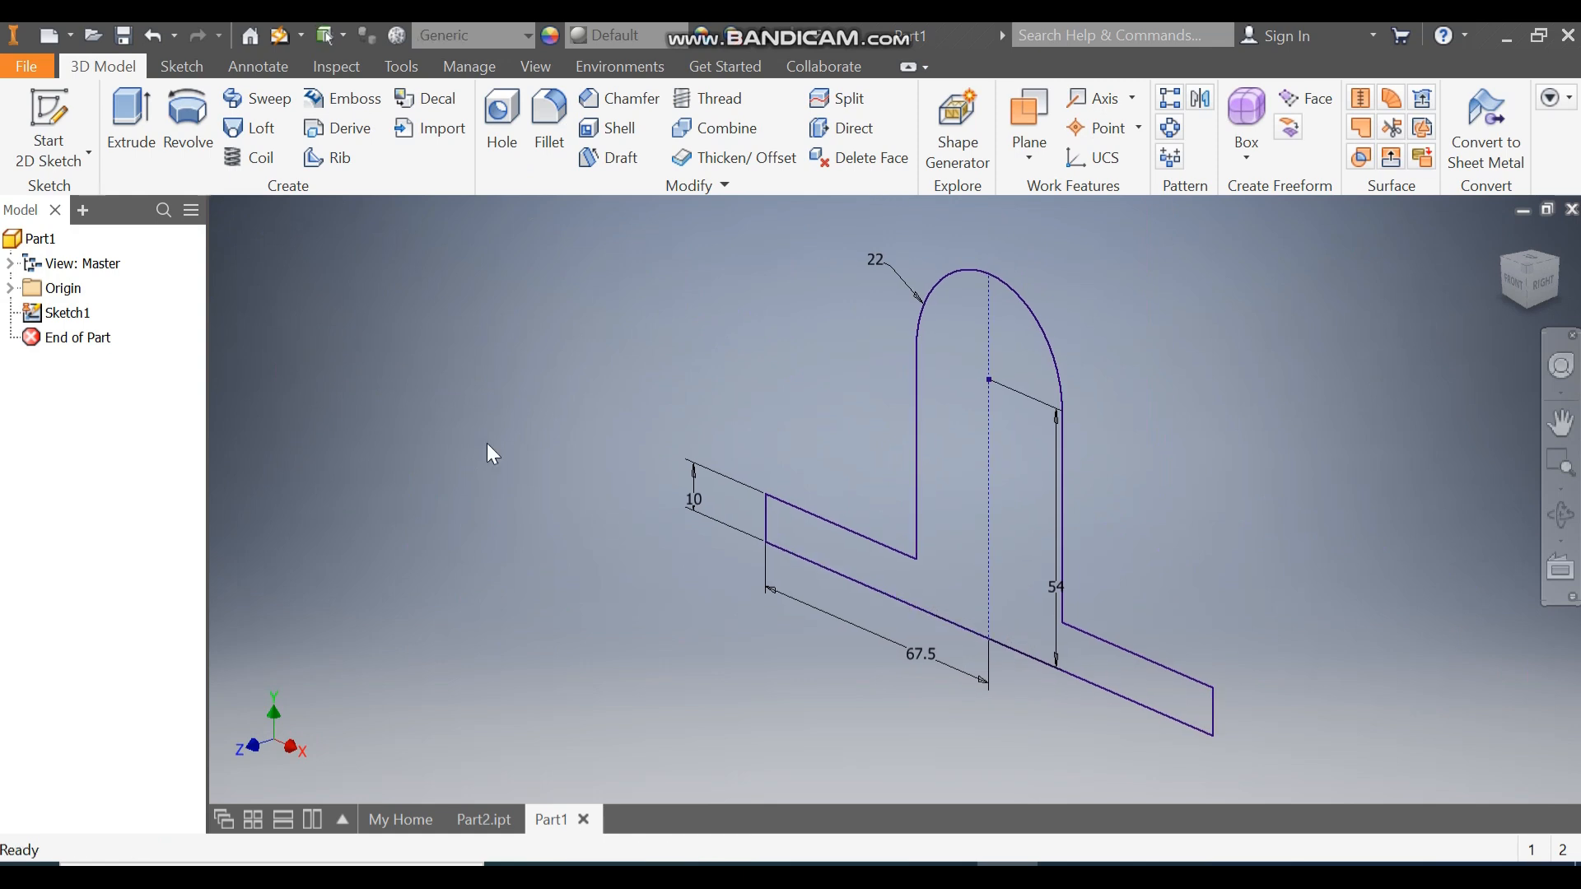
Extrude the outline symmetrically to a total thickness of 66 mm.
{"action": "left_click", "coordinate": [132, 113]}
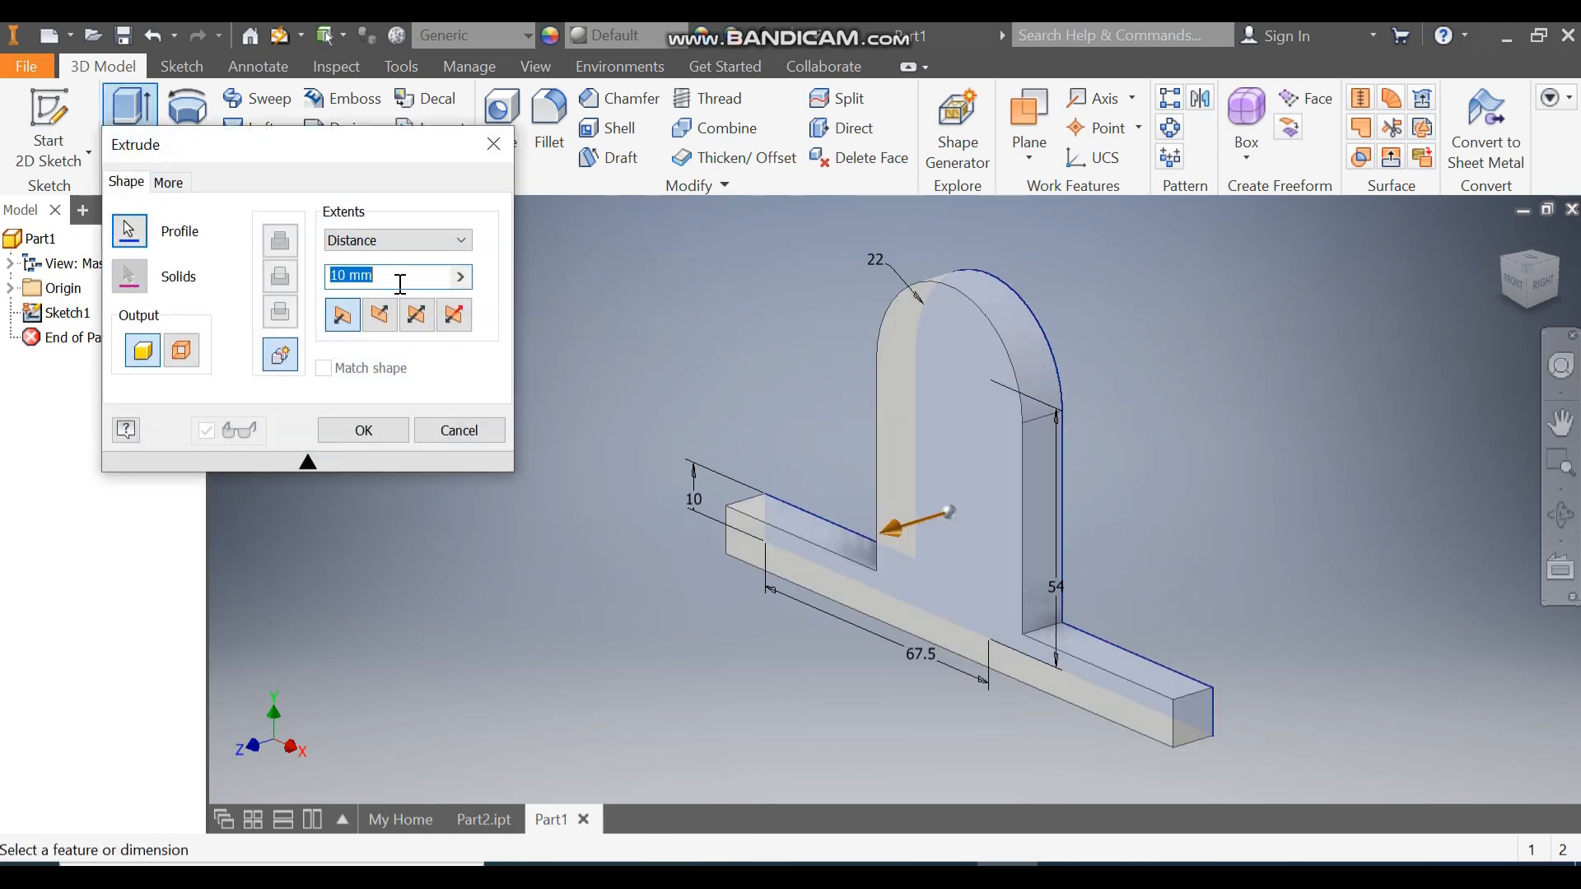
{"action": "left_click", "coordinate": [418, 317]}
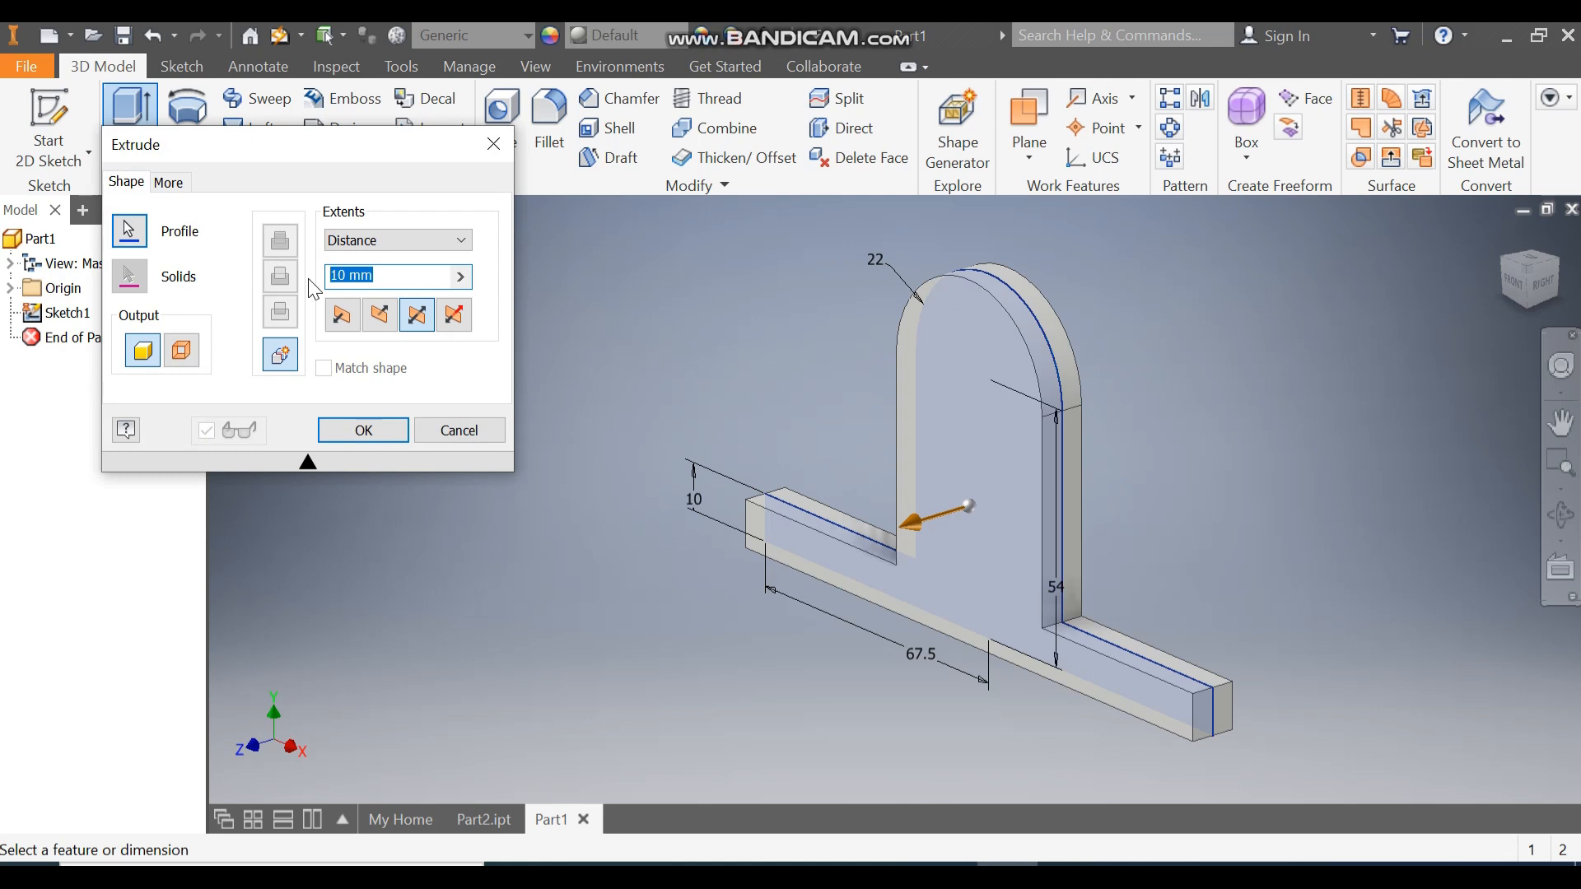
{"action": "type", "text": "66"}
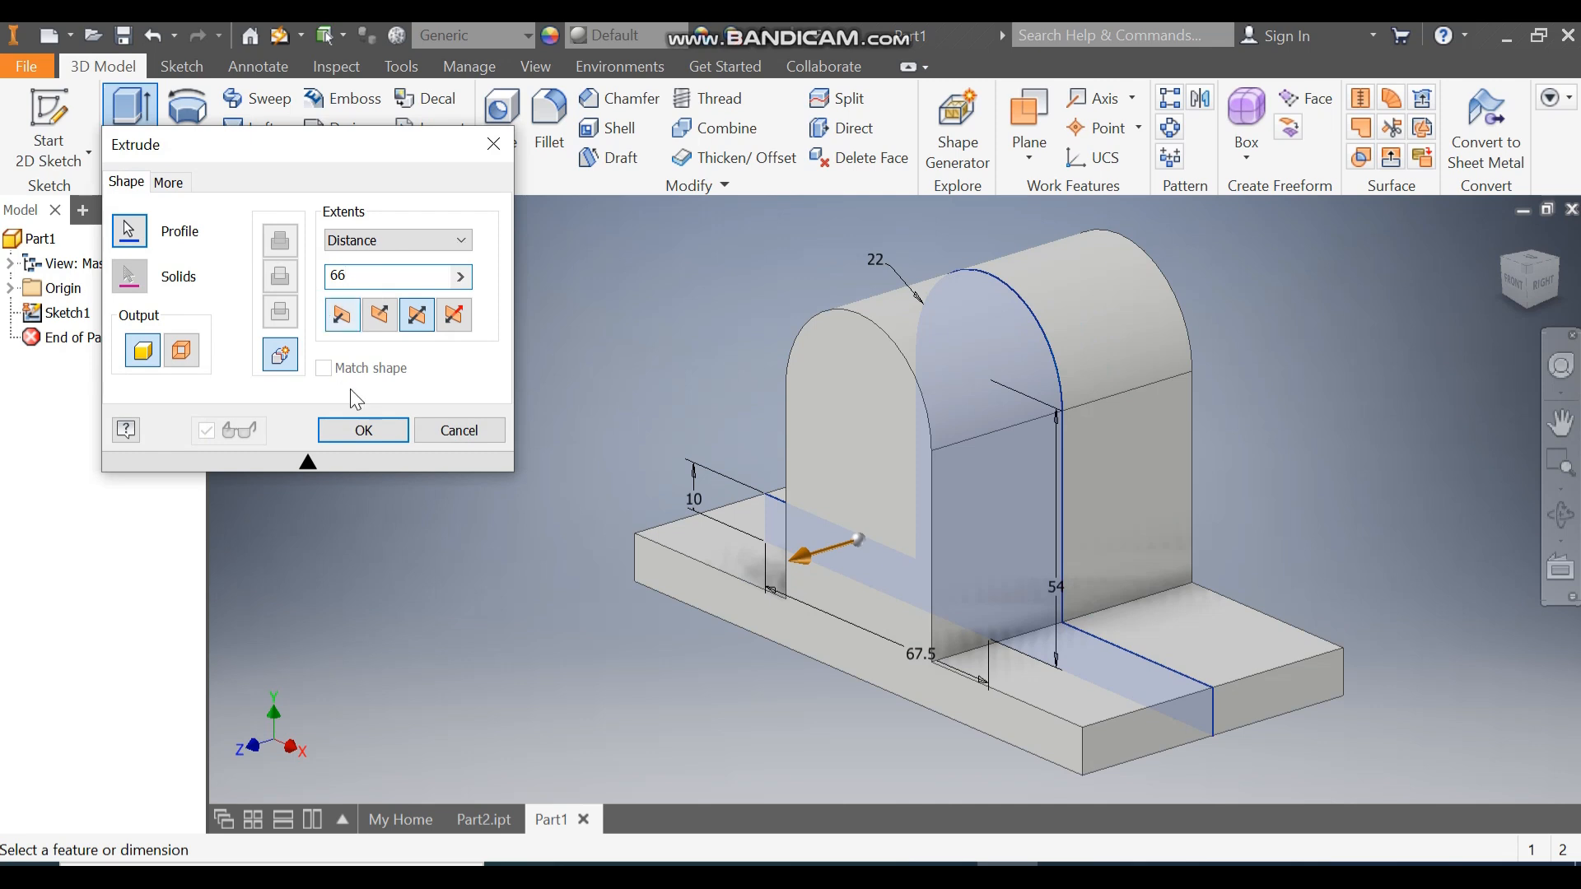
{"action": "left_click", "coordinate": [363, 428]}
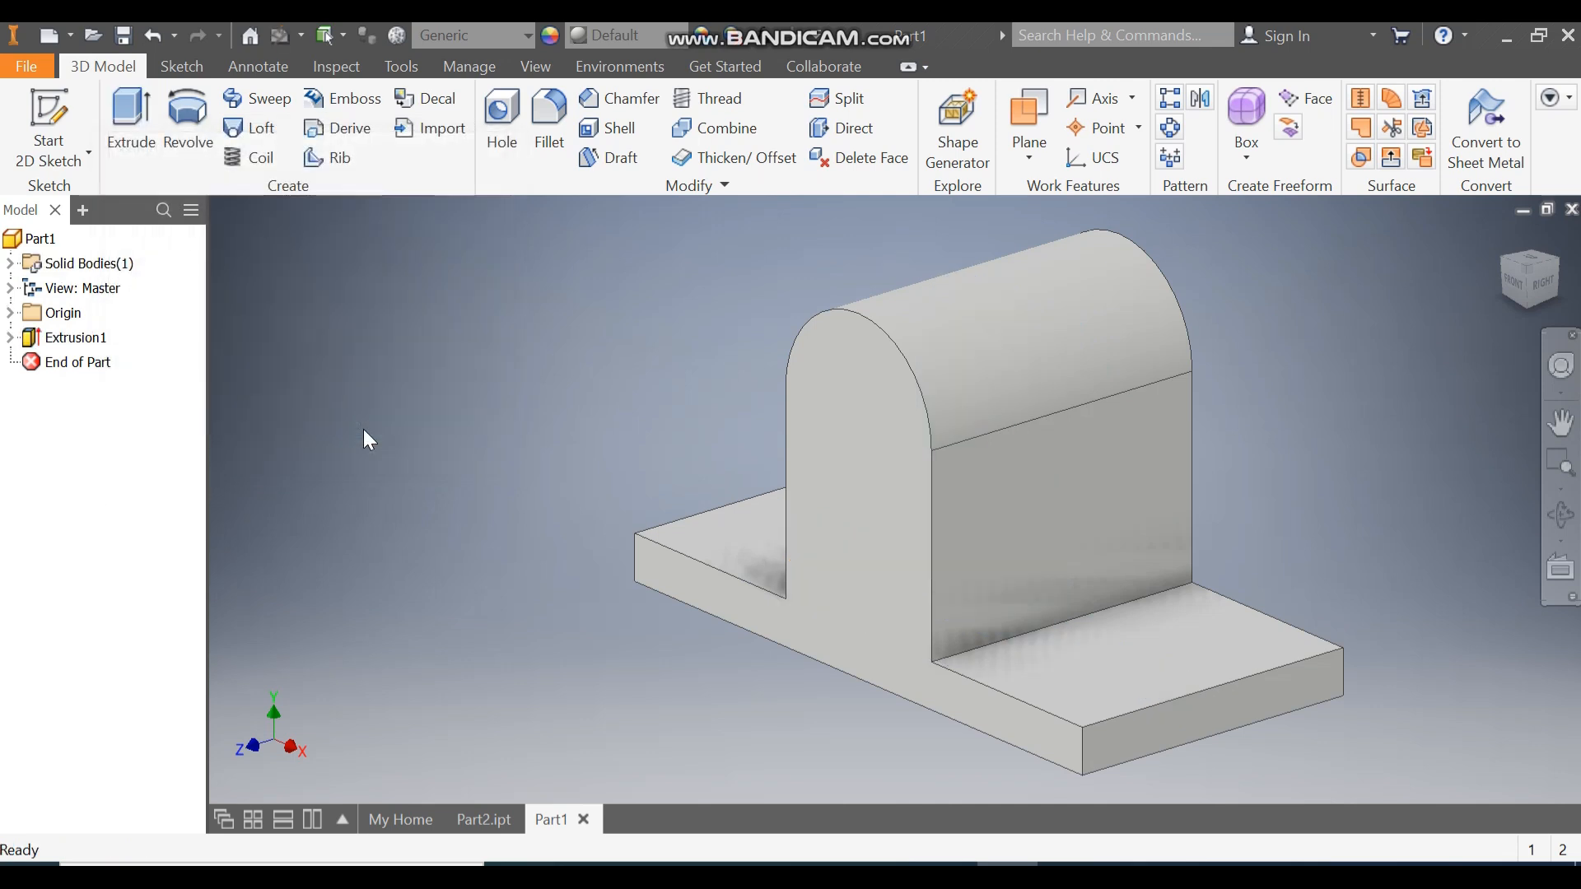
Start a sketch on the upright's front face and draw a 30 mm circle.
{"action": "left_click", "coordinate": [1084, 466]}
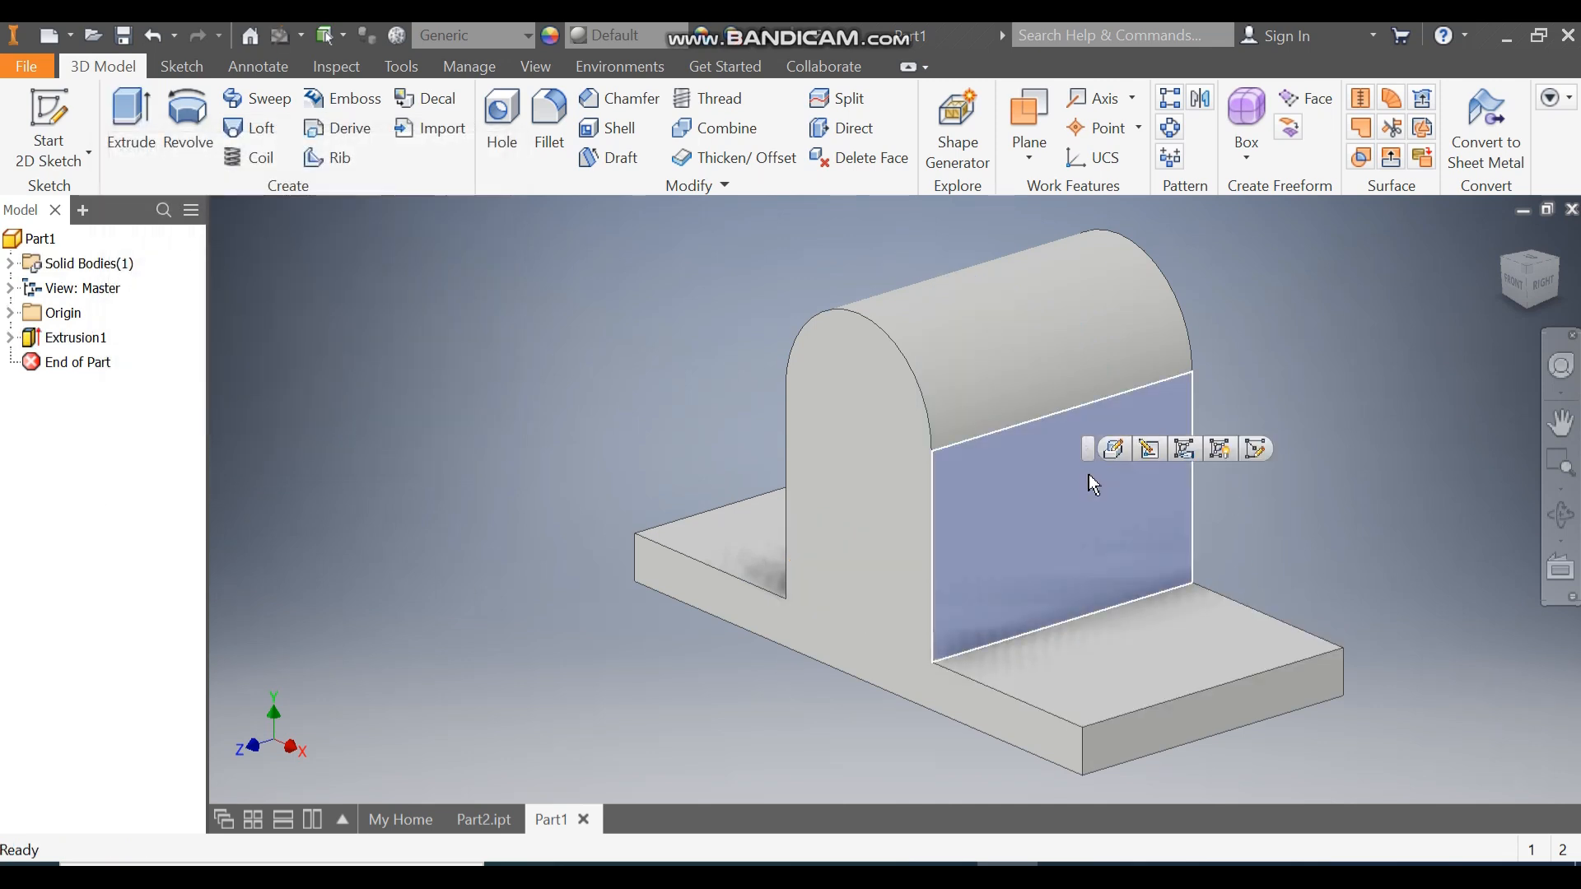
{"action": "left_click", "coordinate": [1253, 450]}
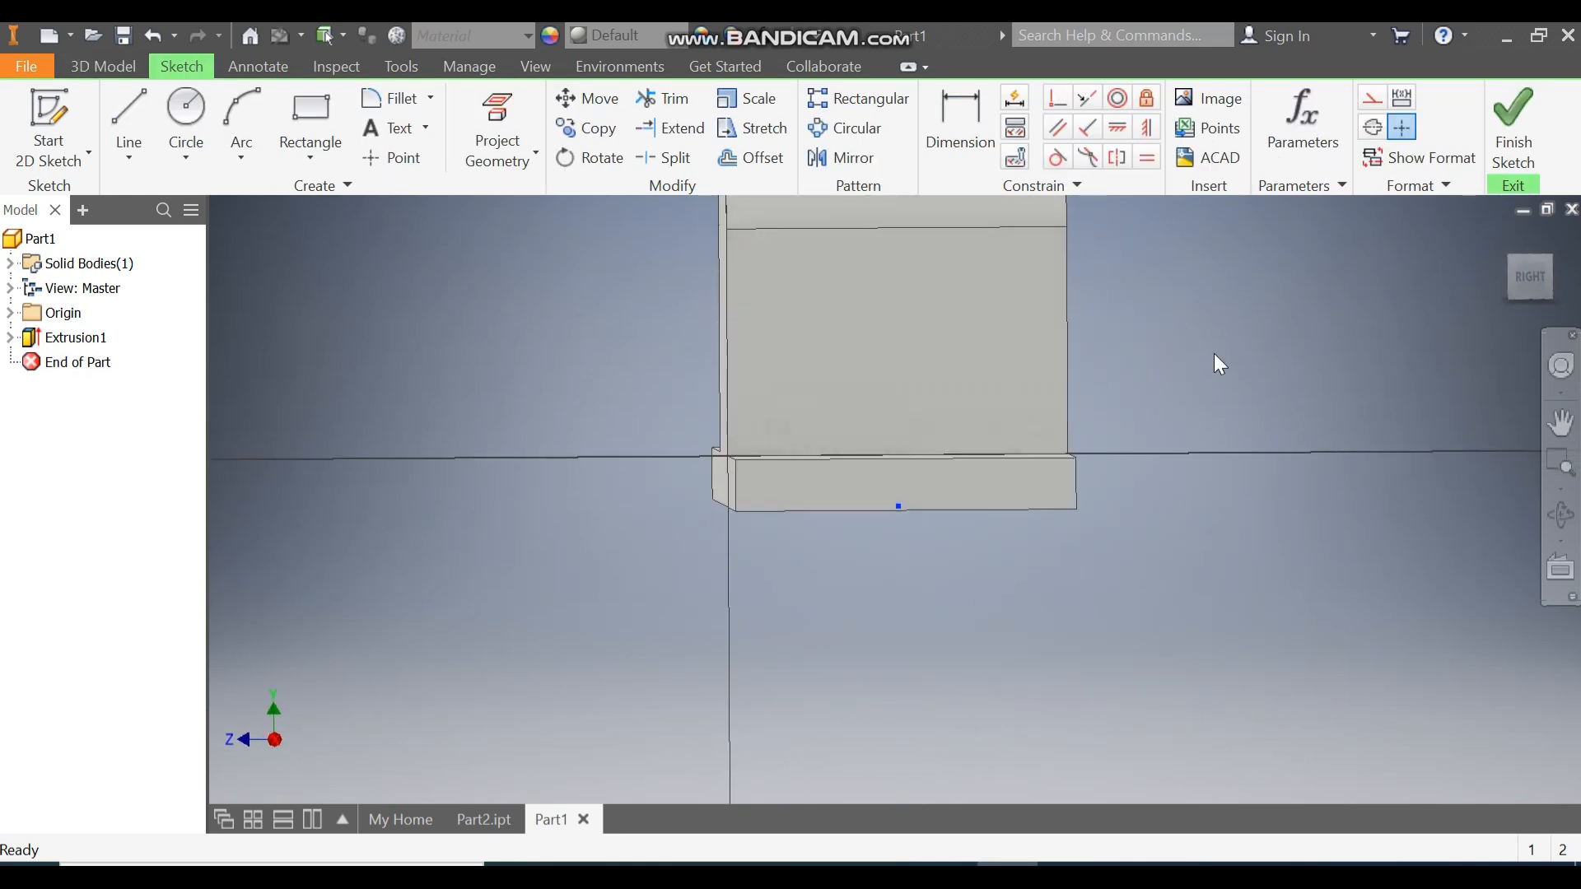
{"action": "left_click", "coordinate": [188, 111]}
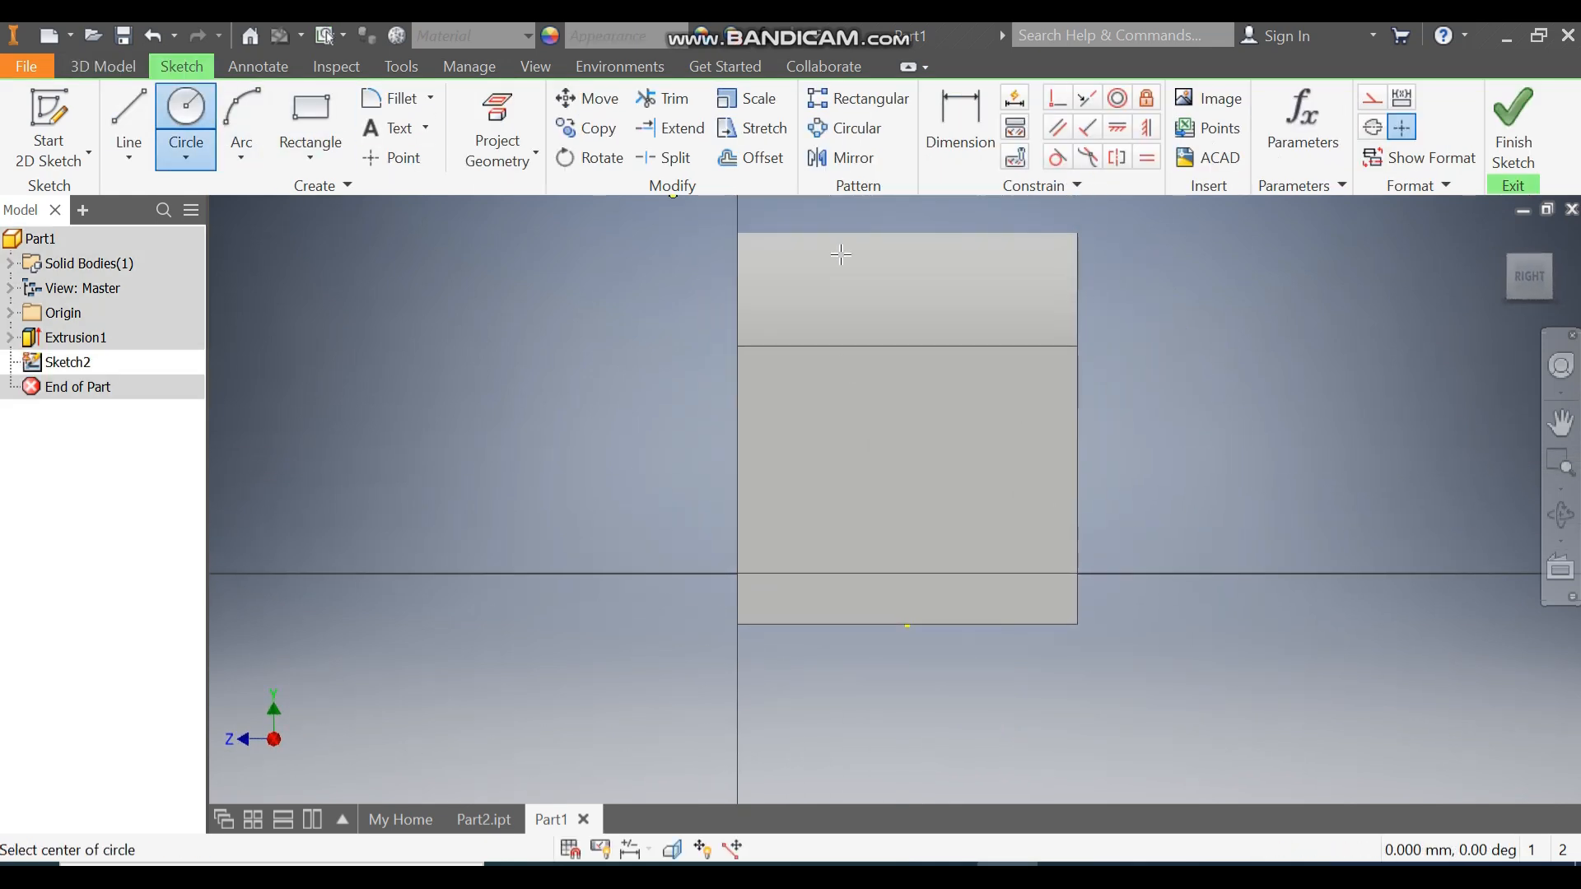
{"action": "left_click", "coordinate": [908, 414]}
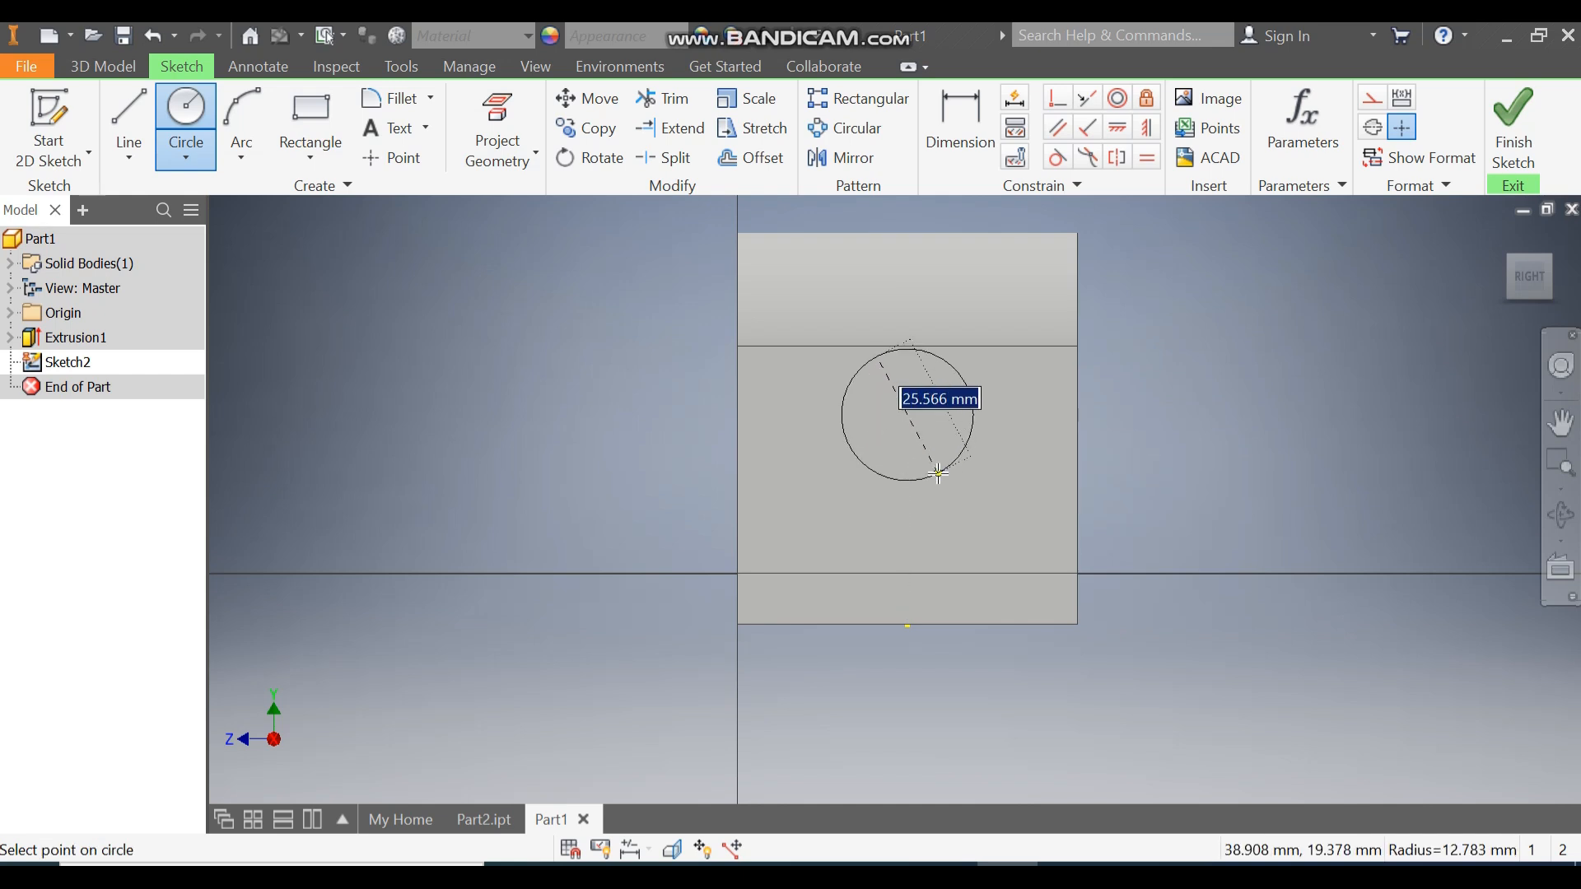
{"action": "type", "text": "0"}
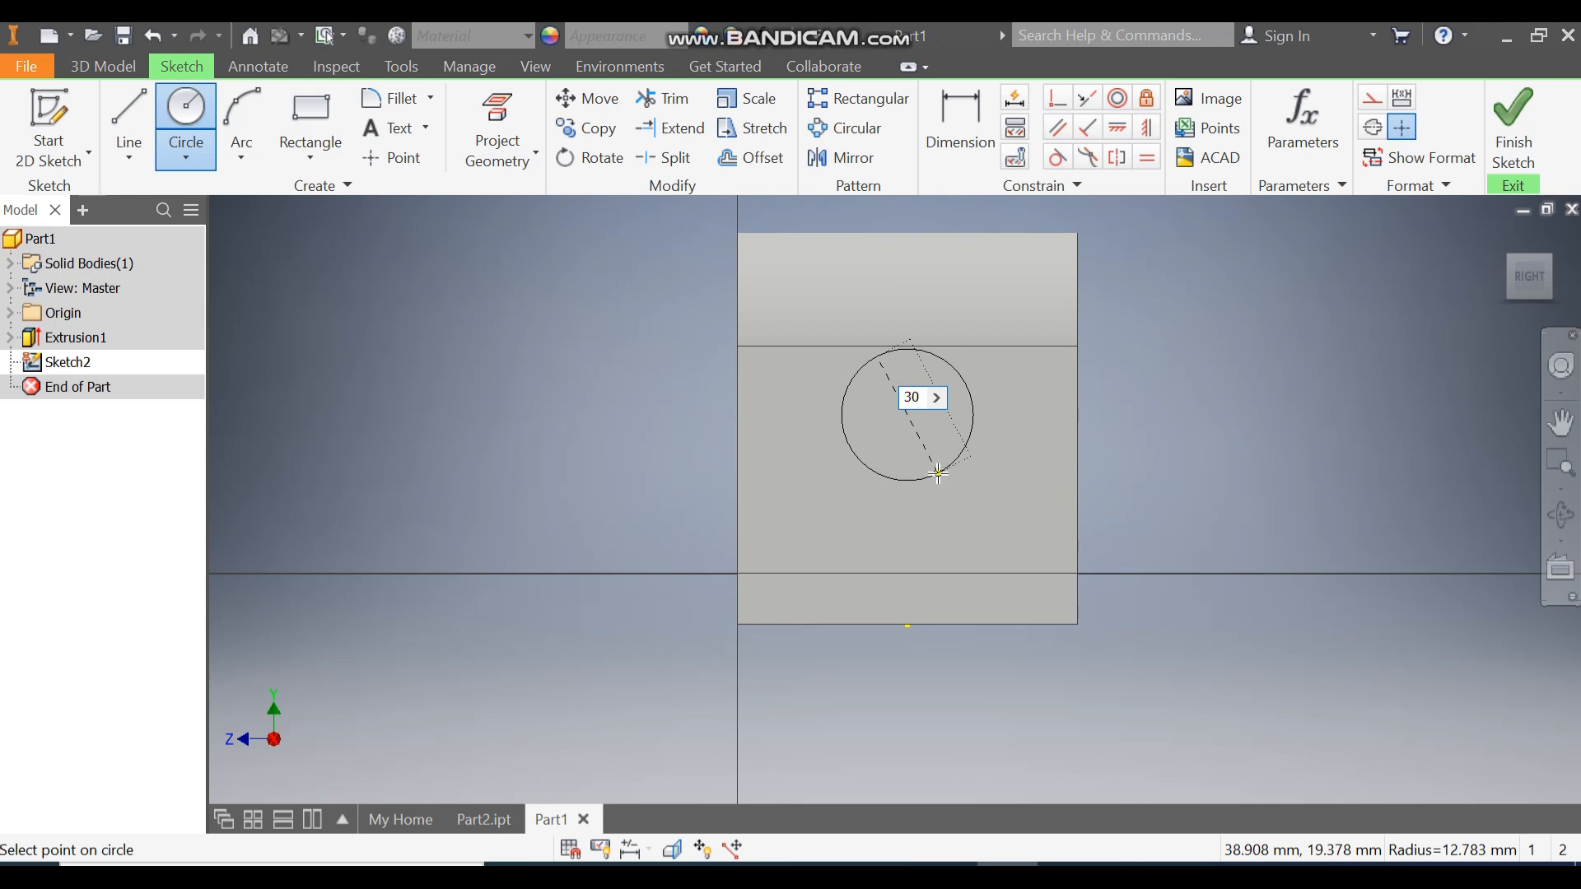
{"action": "key", "text": "Return"}
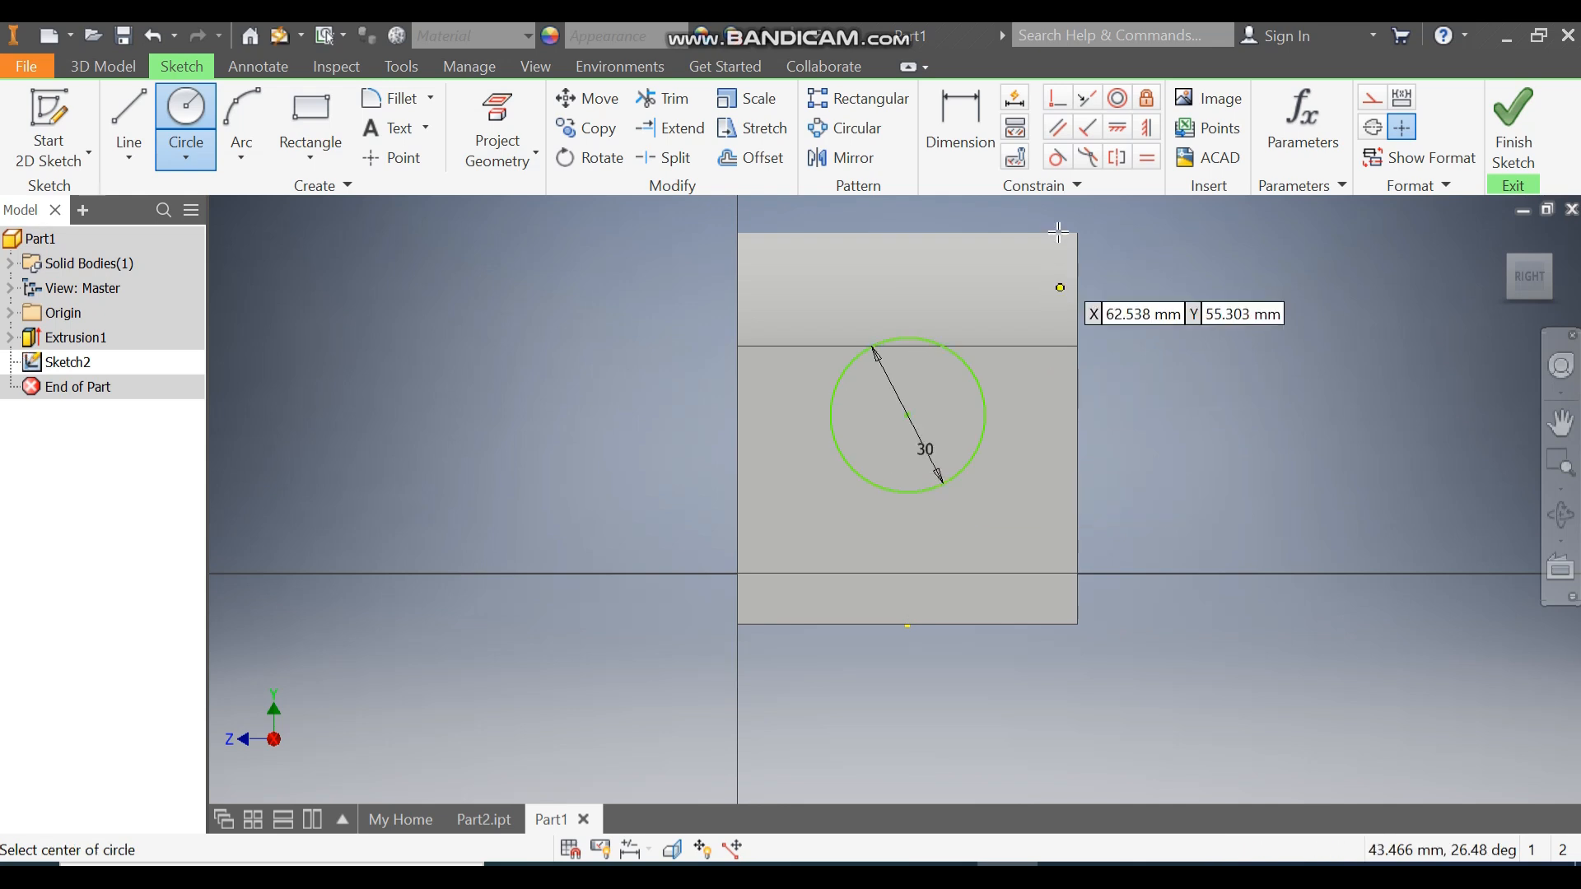
Place the circle centre 35 mm above the bottom edge, vertically over its midpoint, then finish the sketch.
{"action": "left_click", "coordinate": [955, 149]}
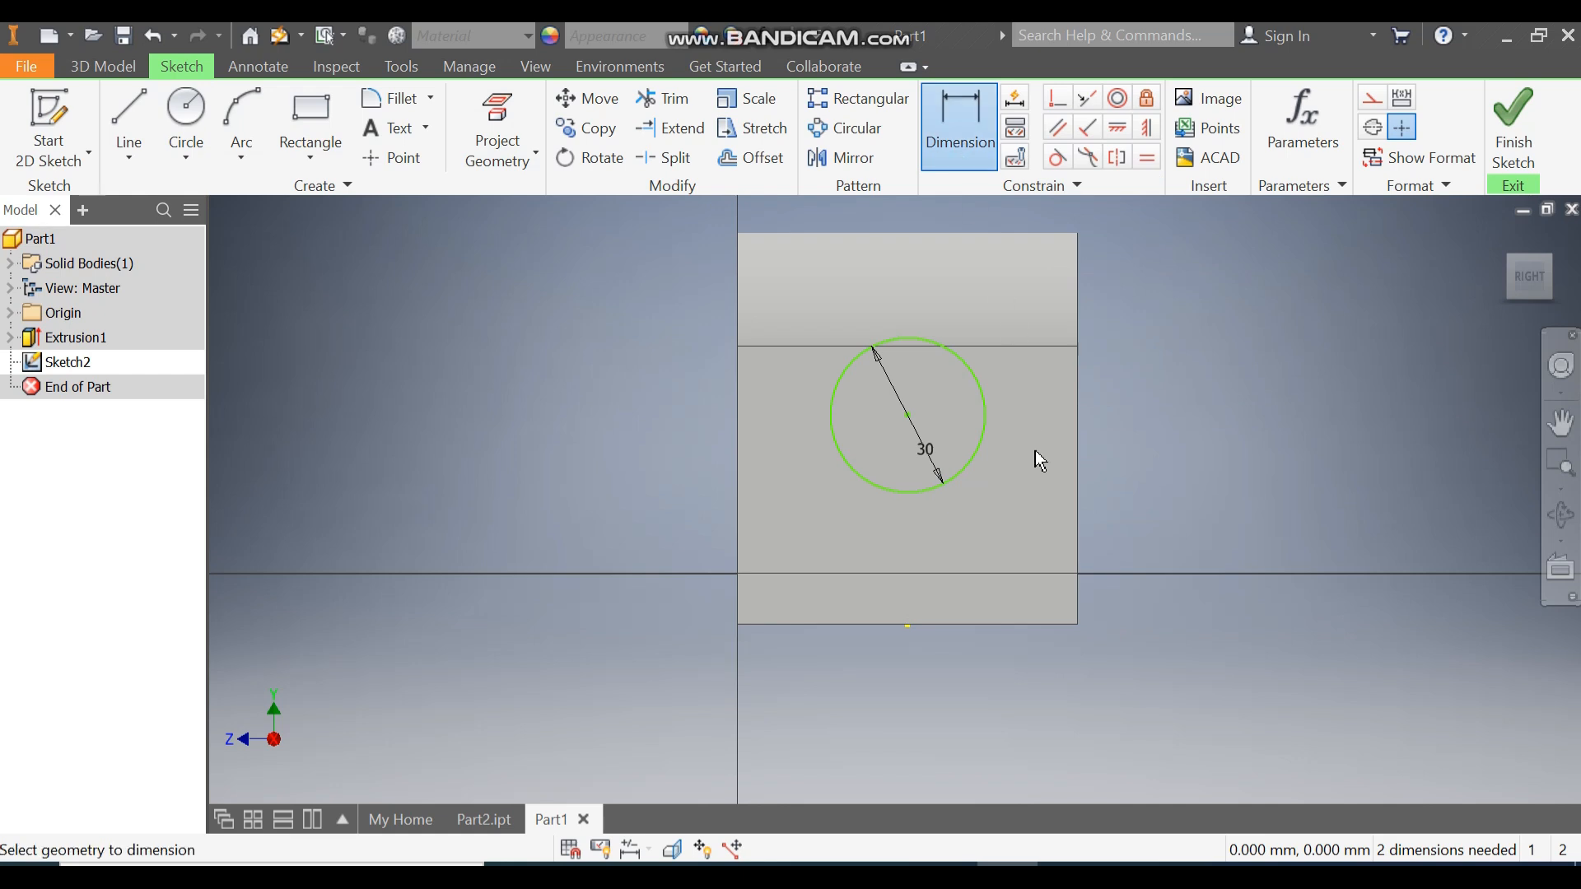
{"action": "left_click", "coordinate": [976, 626]}
{"action": "left_click", "coordinate": [907, 415]}
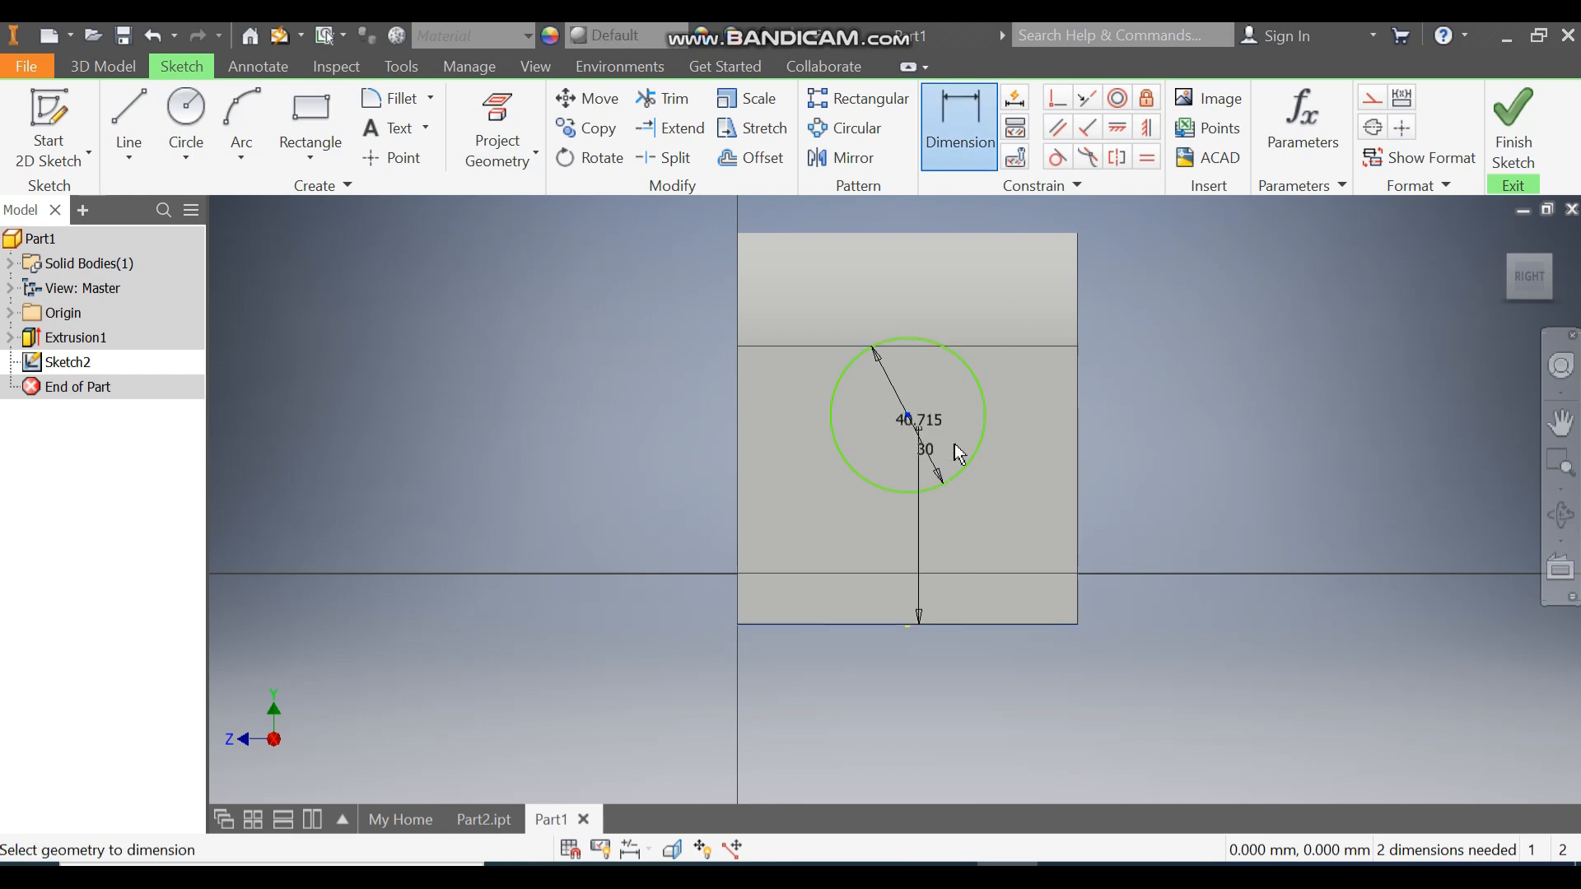
{"action": "left_click", "coordinate": [1162, 505]}
{"action": "type", "text": "35"}
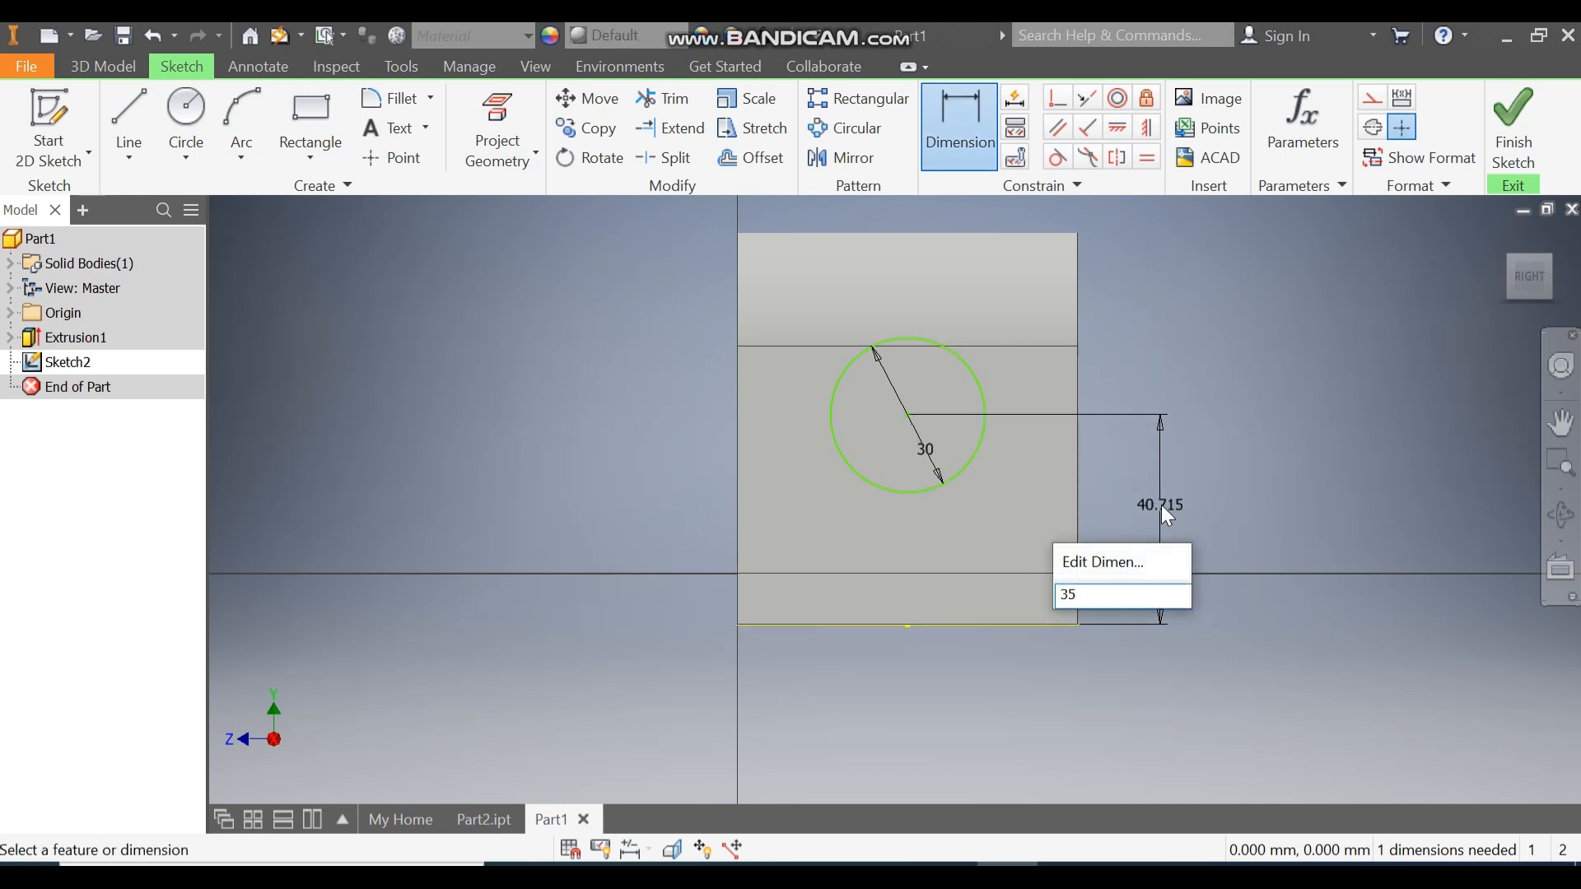
{"action": "key", "text": "Return"}
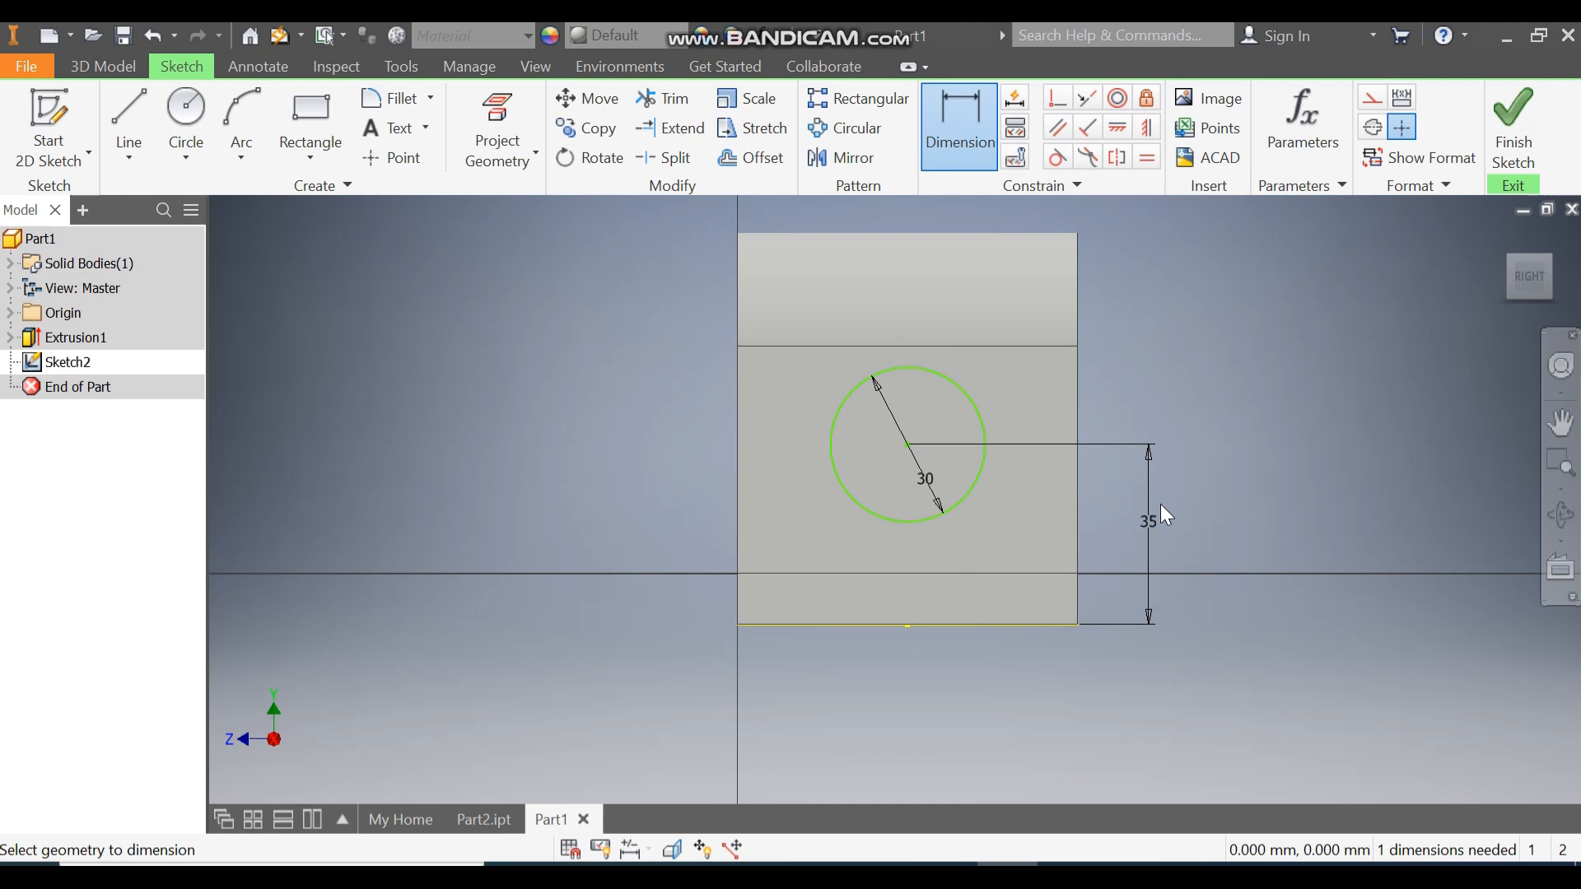
{"action": "left_click", "coordinate": [1146, 127]}
{"action": "left_click", "coordinate": [908, 446]}
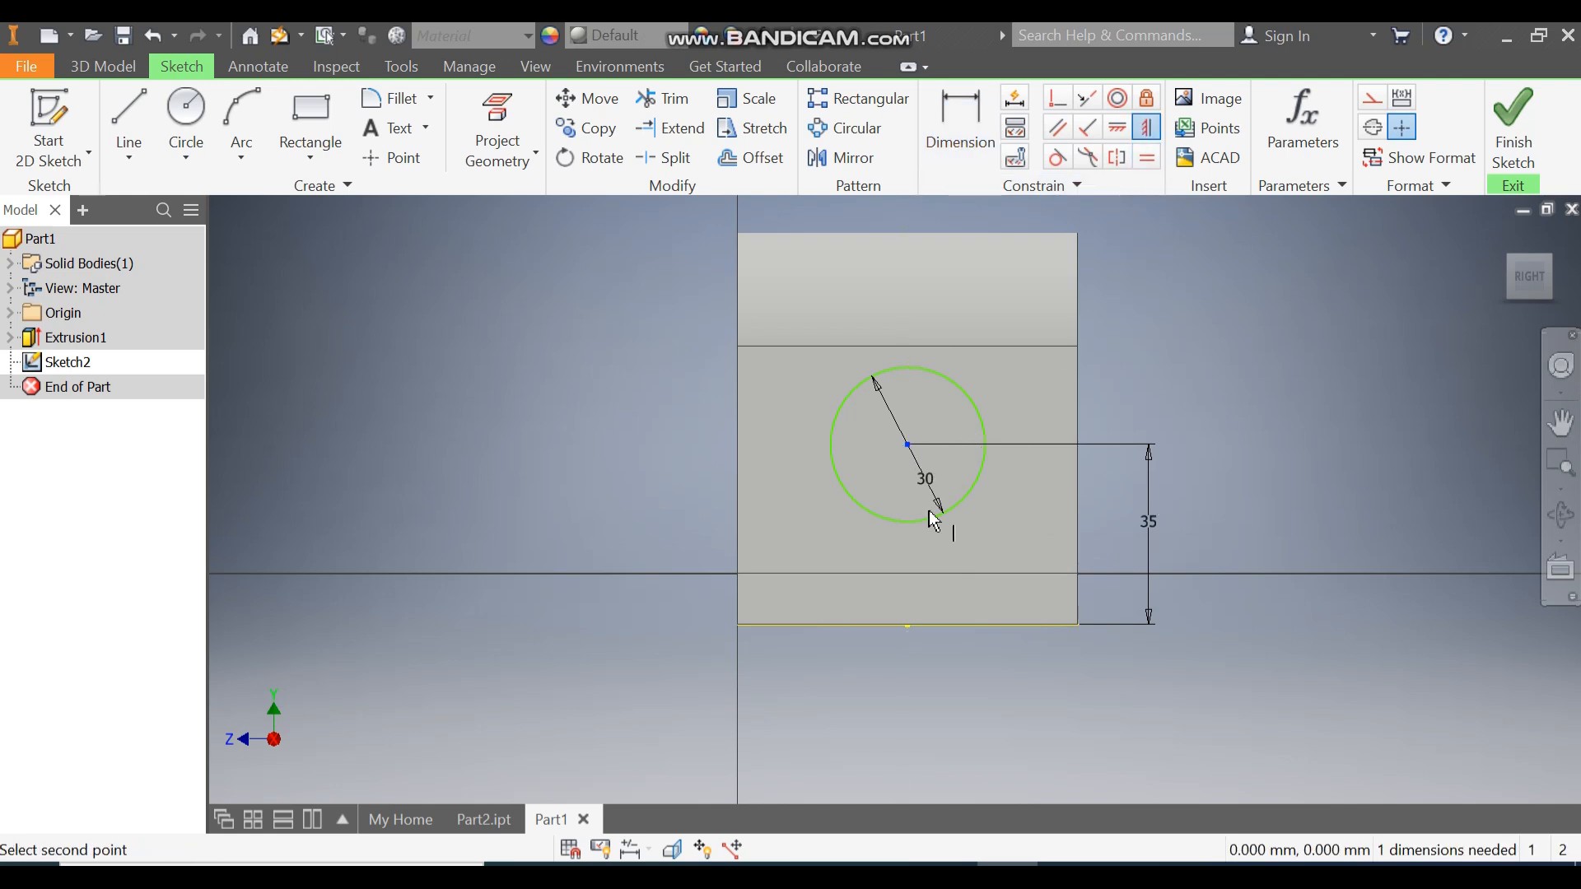
{"action": "left_click", "coordinate": [910, 635]}
{"action": "left_click", "coordinate": [921, 505]}
{"action": "left_click", "coordinate": [906, 446]}
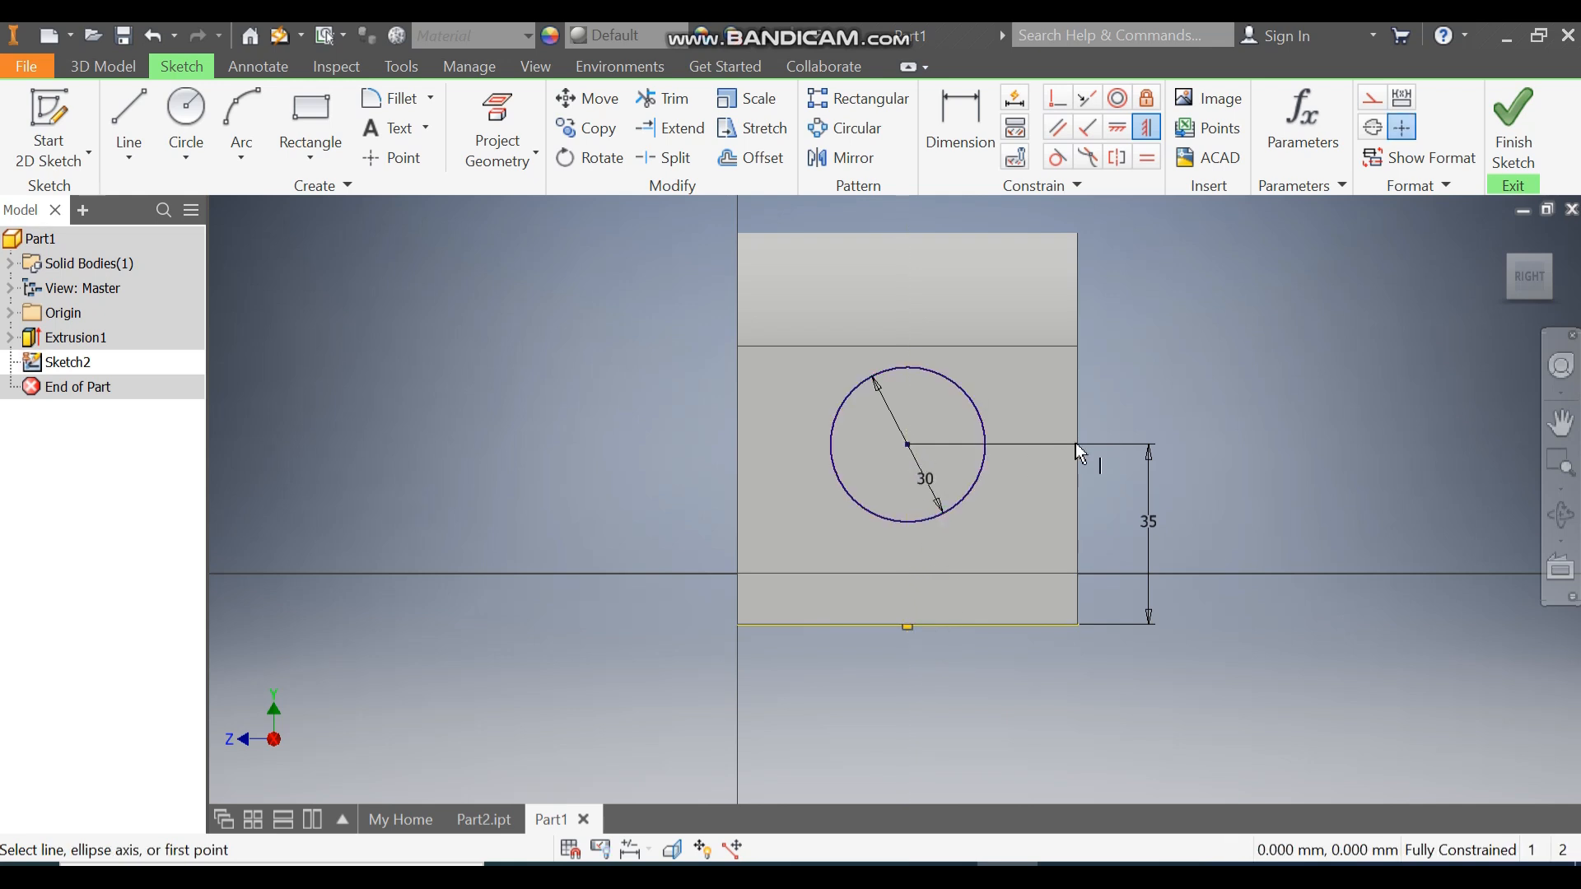
{"action": "left_click", "coordinate": [1513, 124]}
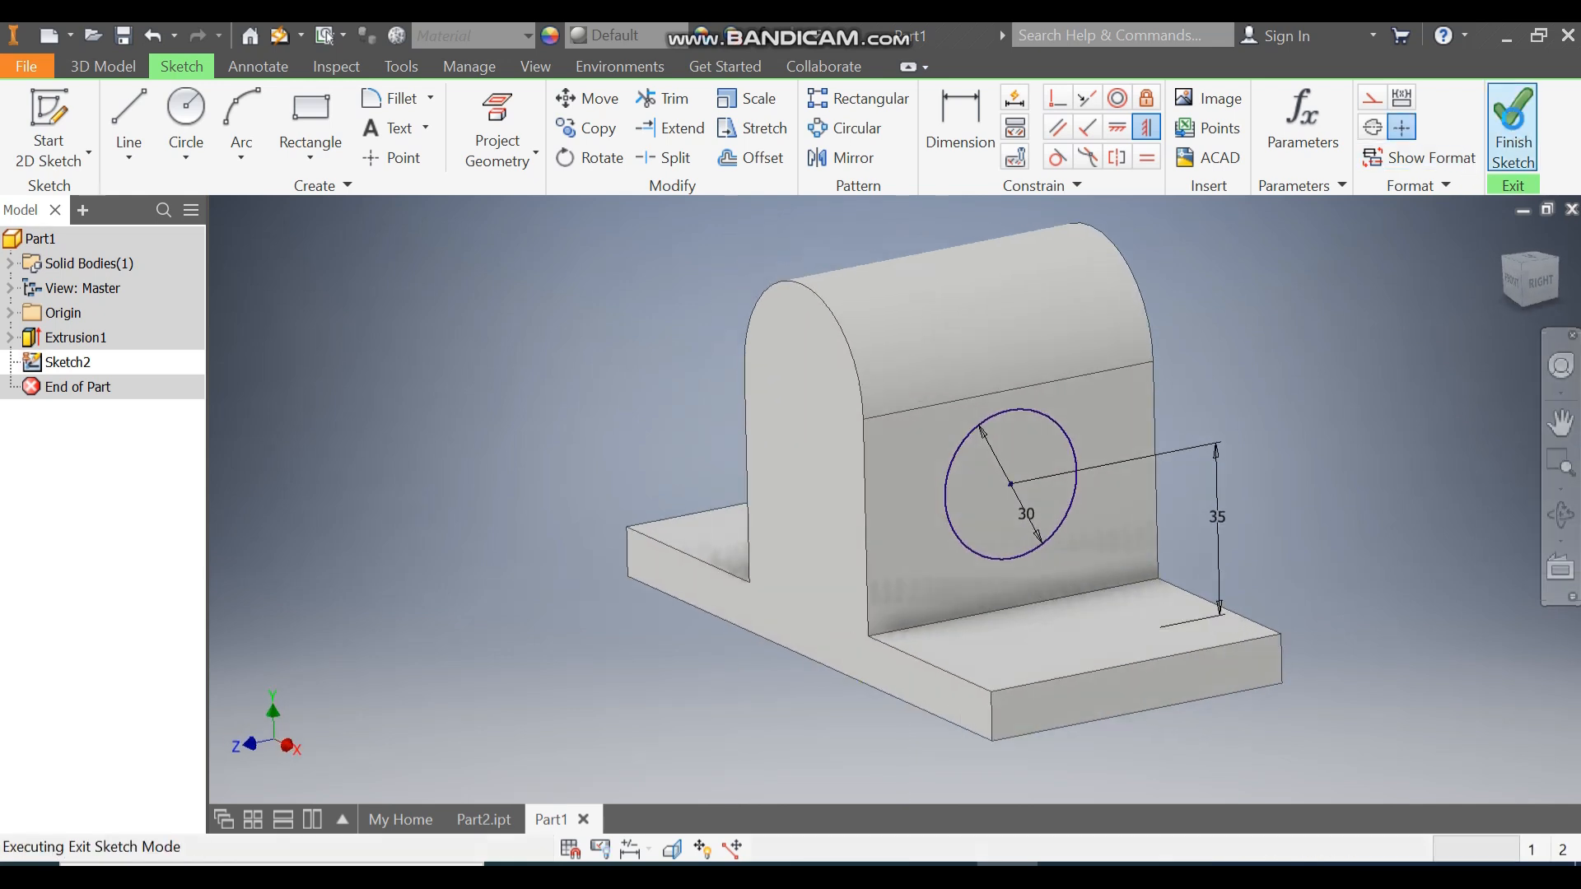
Extrude the 30 mm circle 25.5 mm outward, joined to the bracket.
{"action": "left_click", "coordinate": [125, 112]}
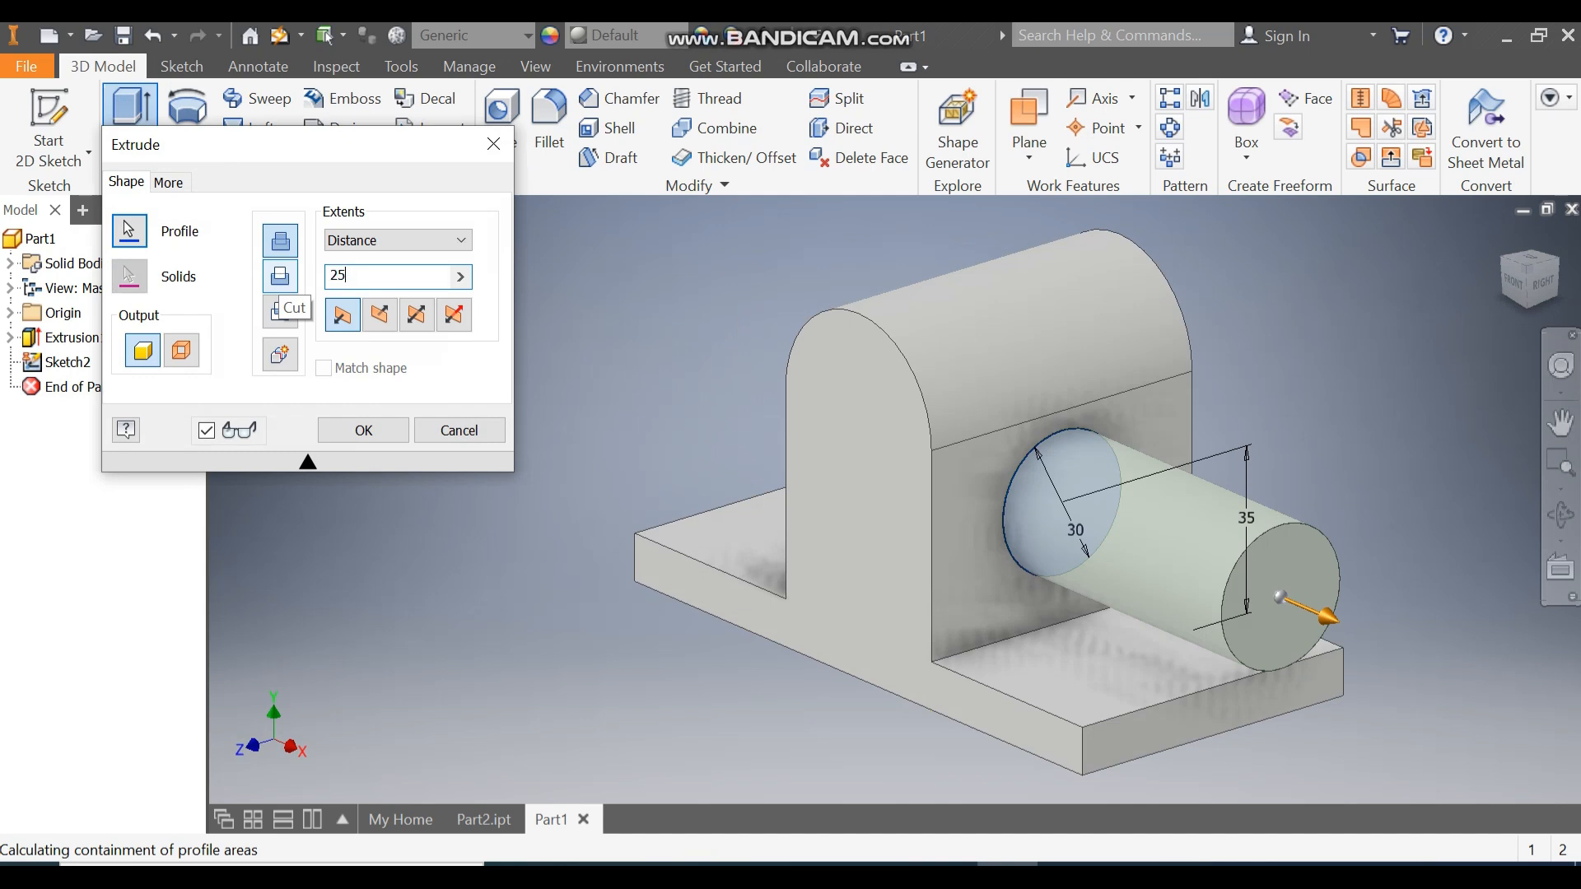
{"action": "left_click", "coordinate": [281, 277]}
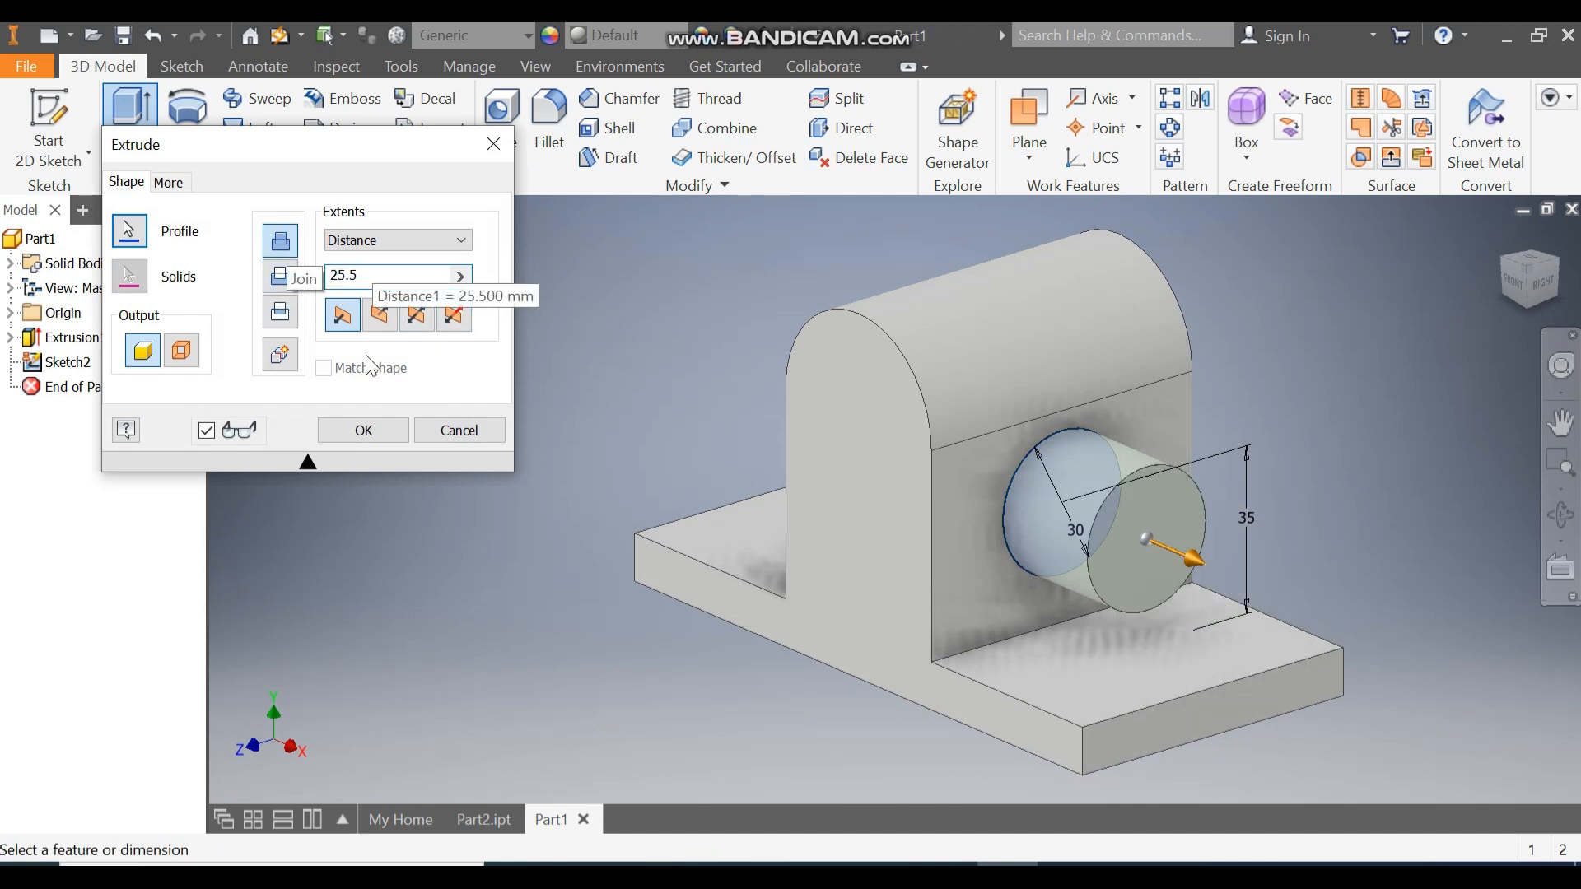
{"action": "left_click", "coordinate": [371, 435]}
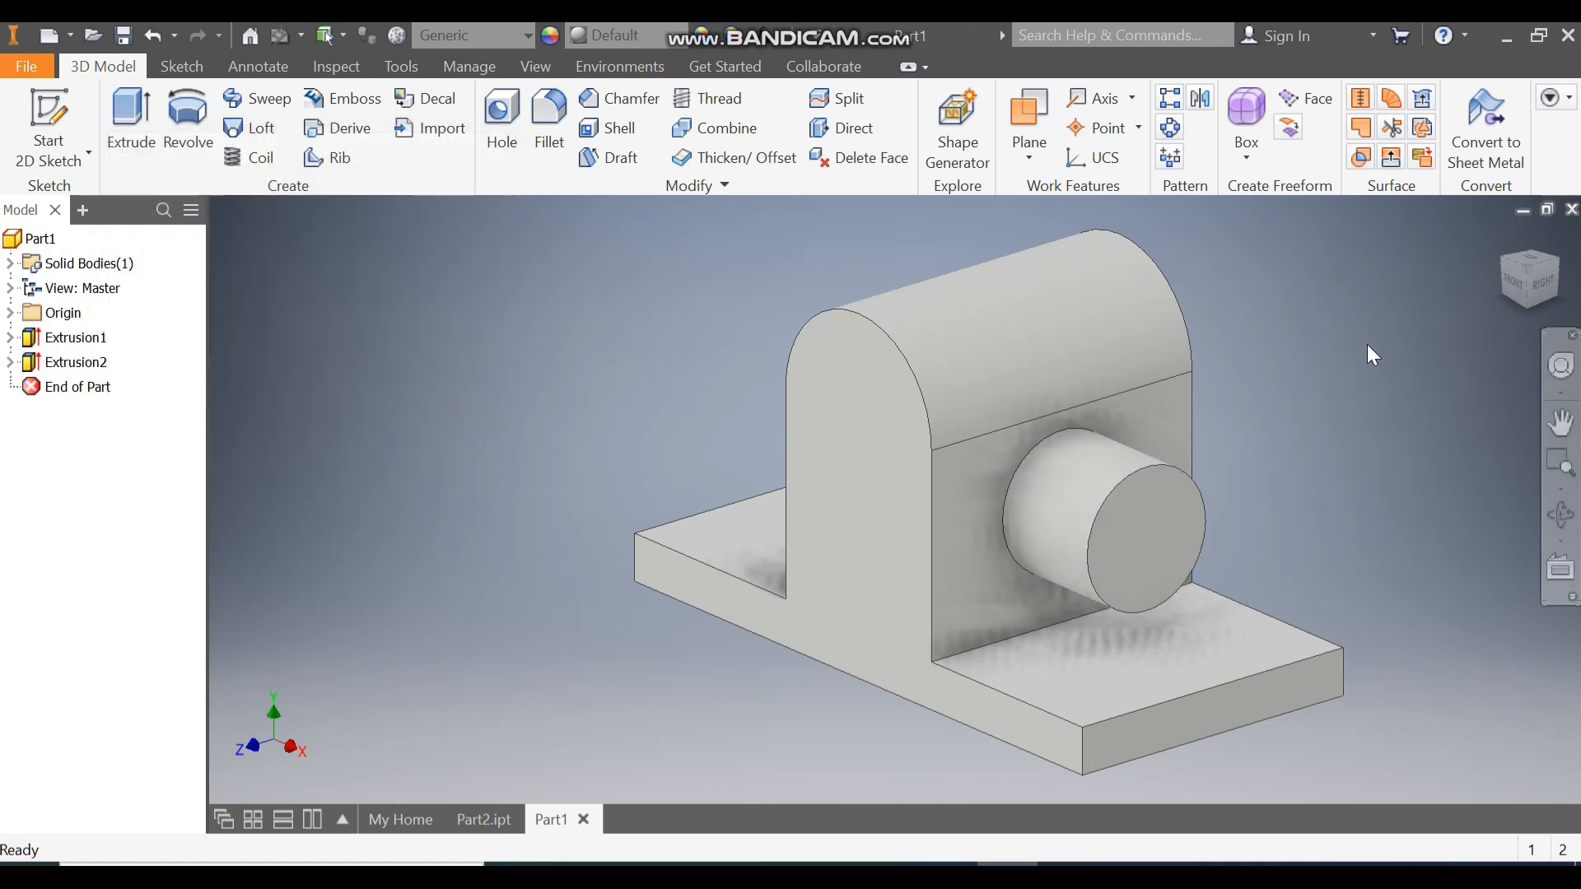
Set the front view, switch back to Part1, and start a sketch on its XY Plane.
{"action": "left_click", "coordinate": [1519, 286]}
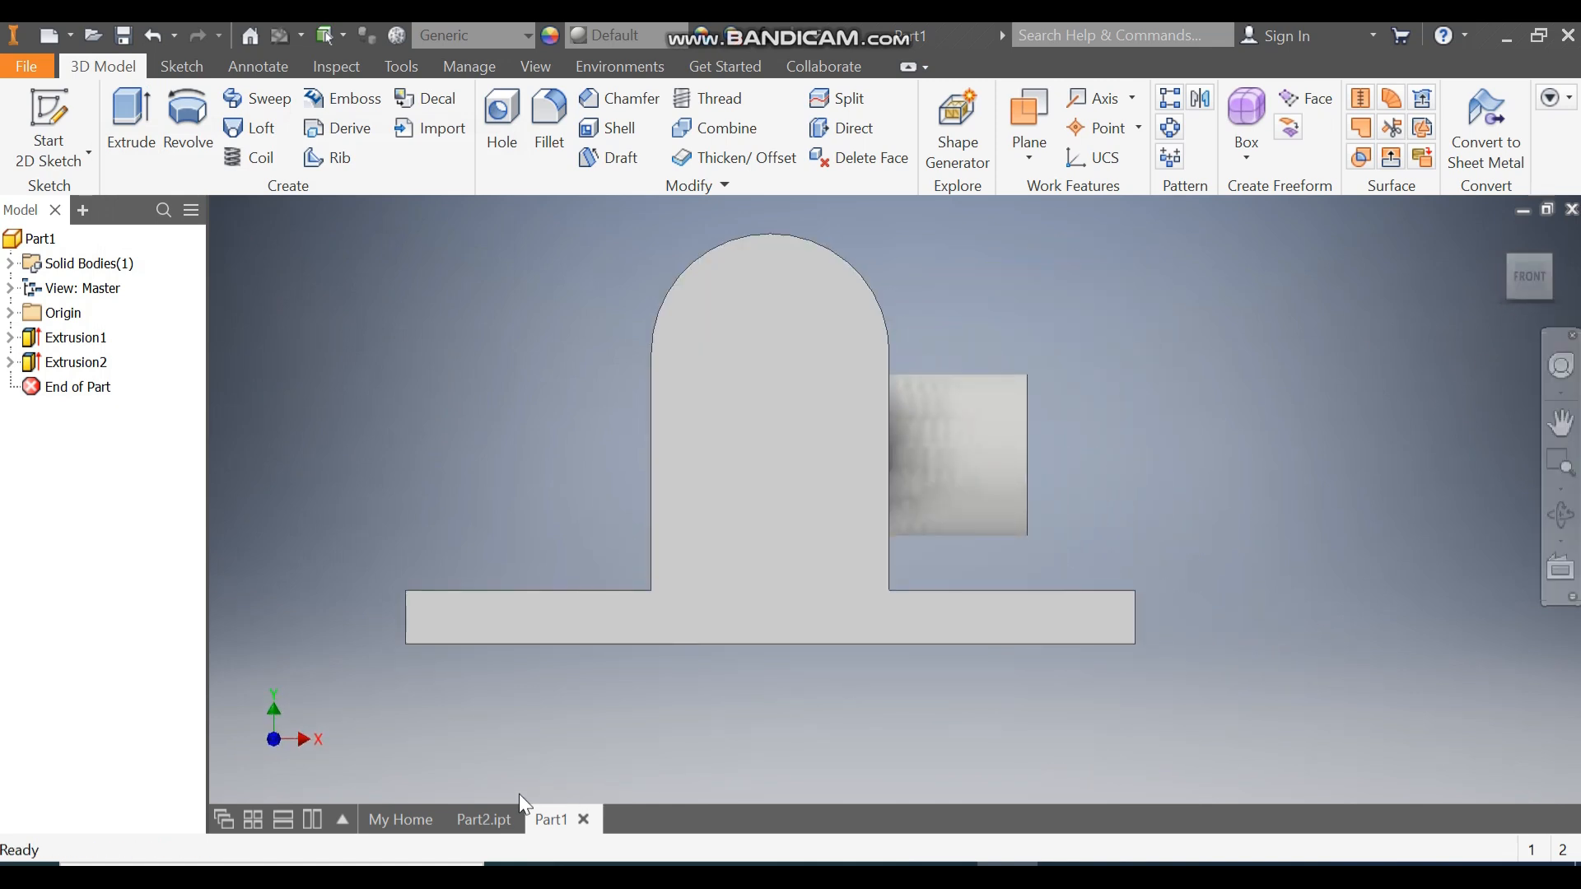
{"action": "left_click", "coordinate": [484, 819]}
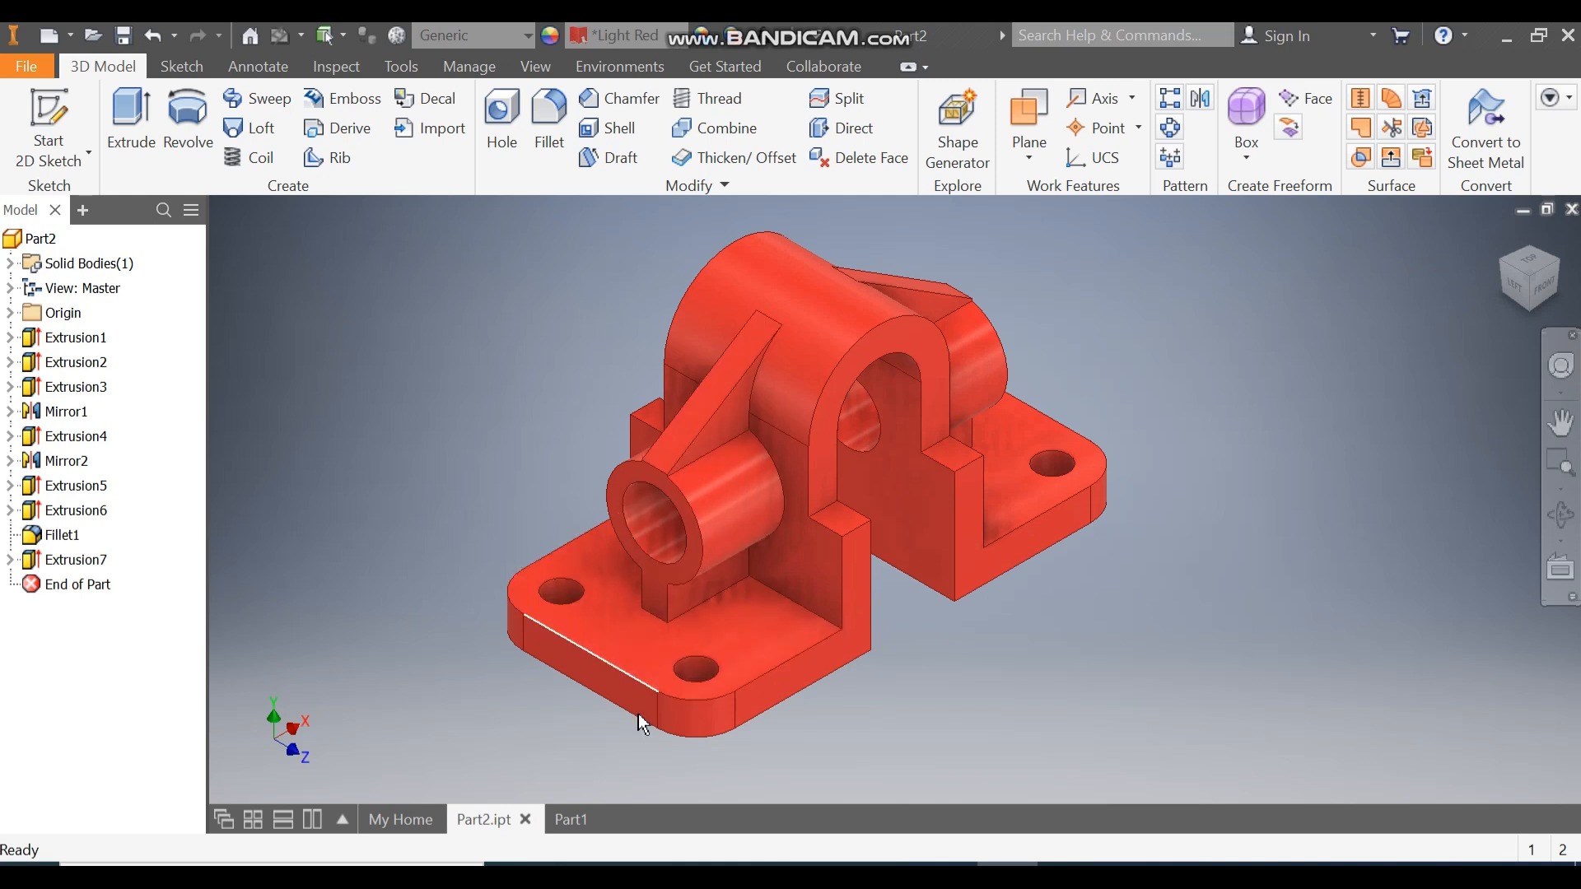
{"action": "left_click", "coordinate": [568, 819]}
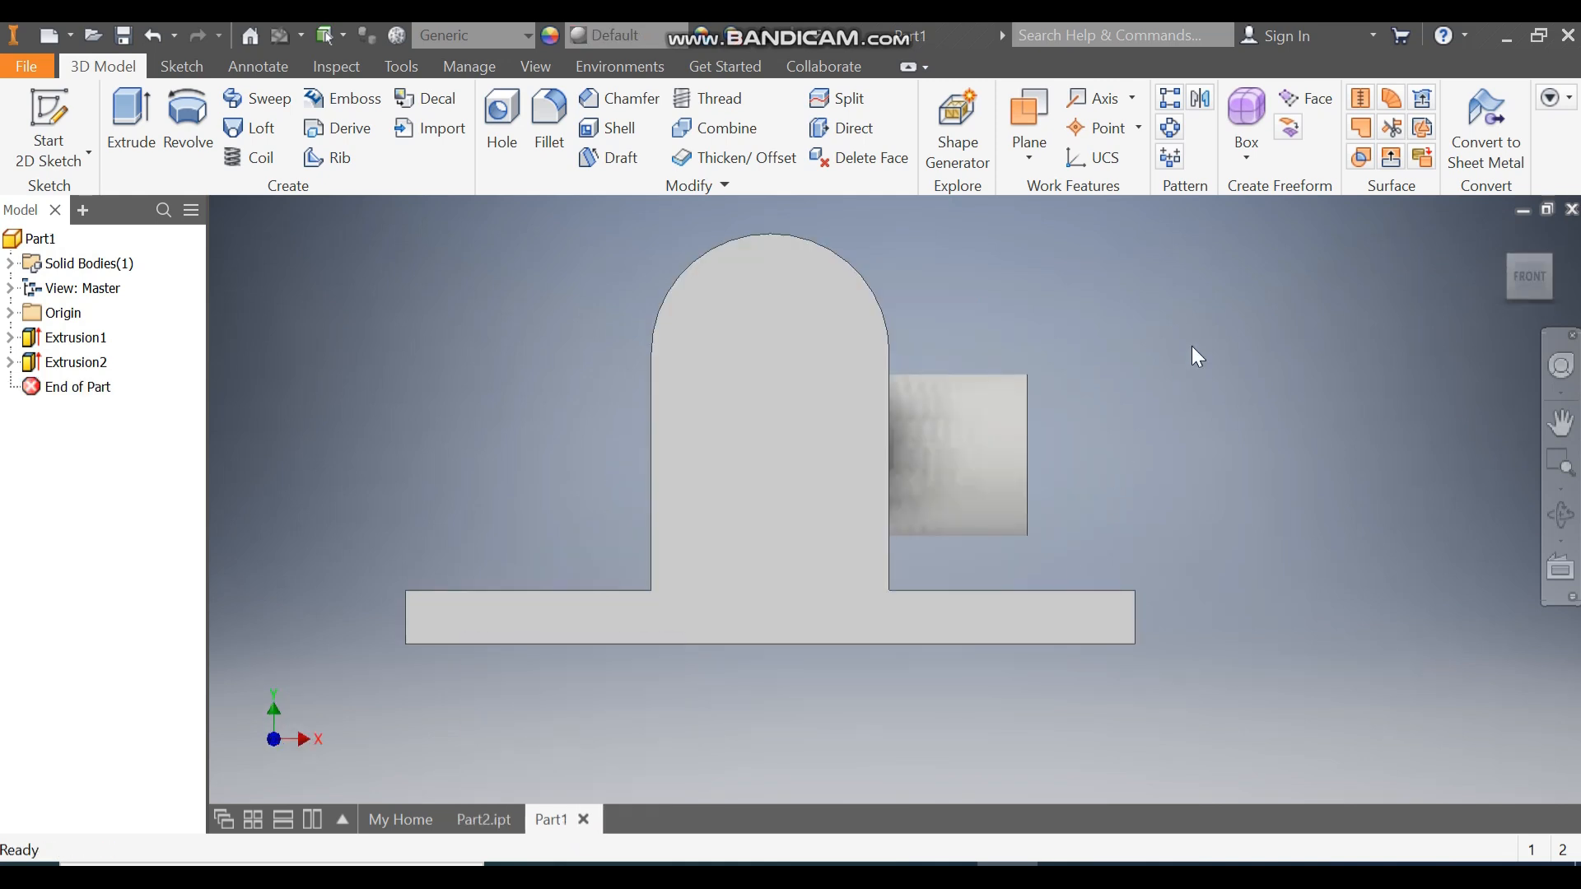
{"action": "left_click", "coordinate": [10, 313]}
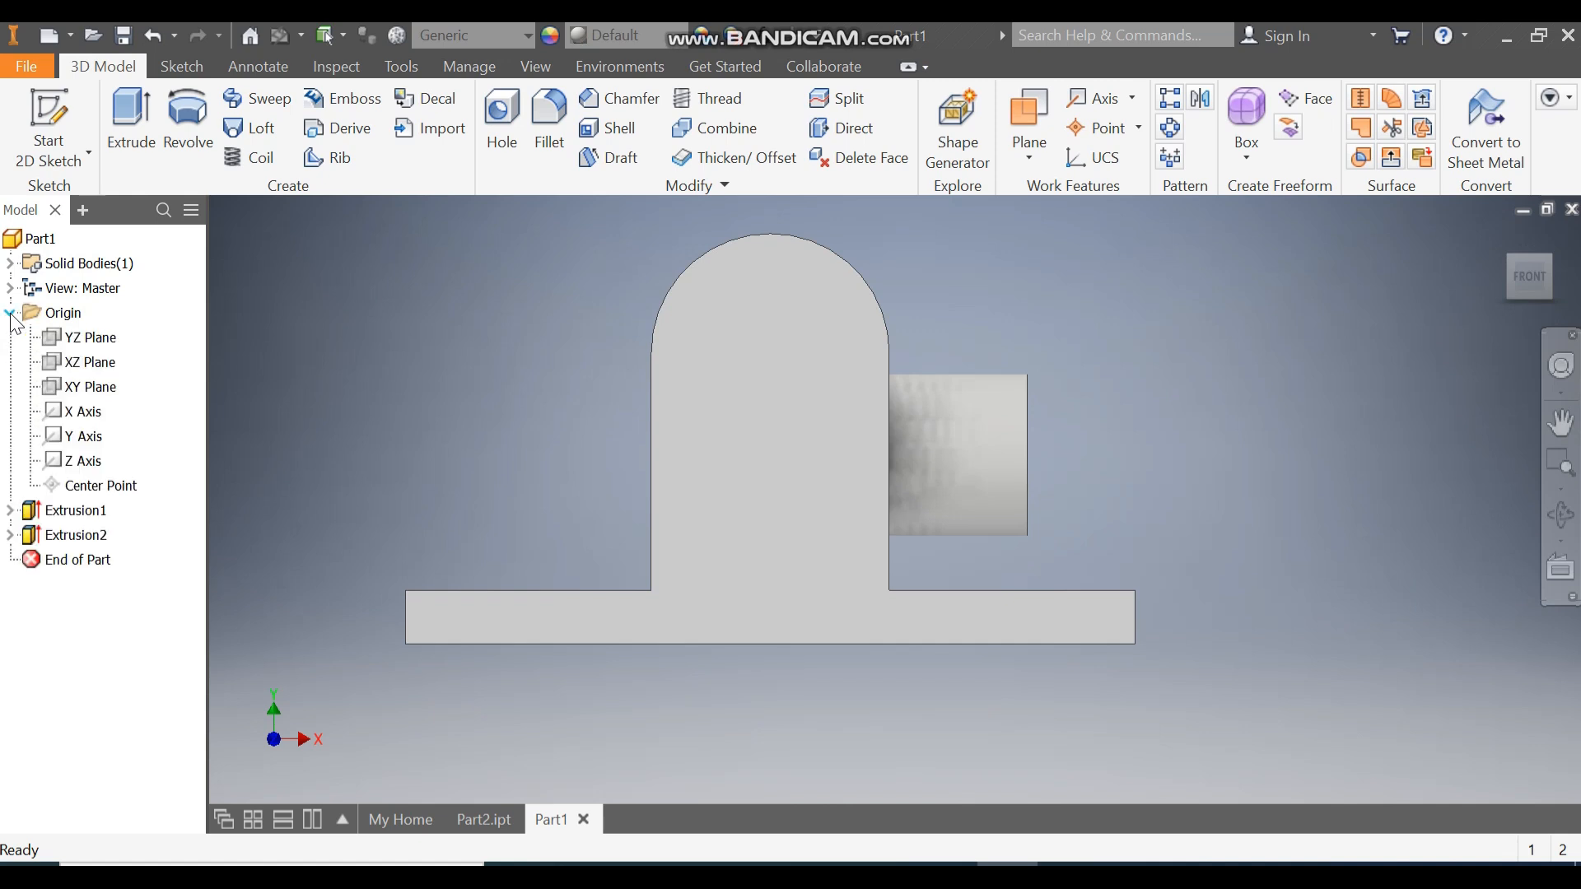
{"action": "left_click", "coordinate": [90, 387]}
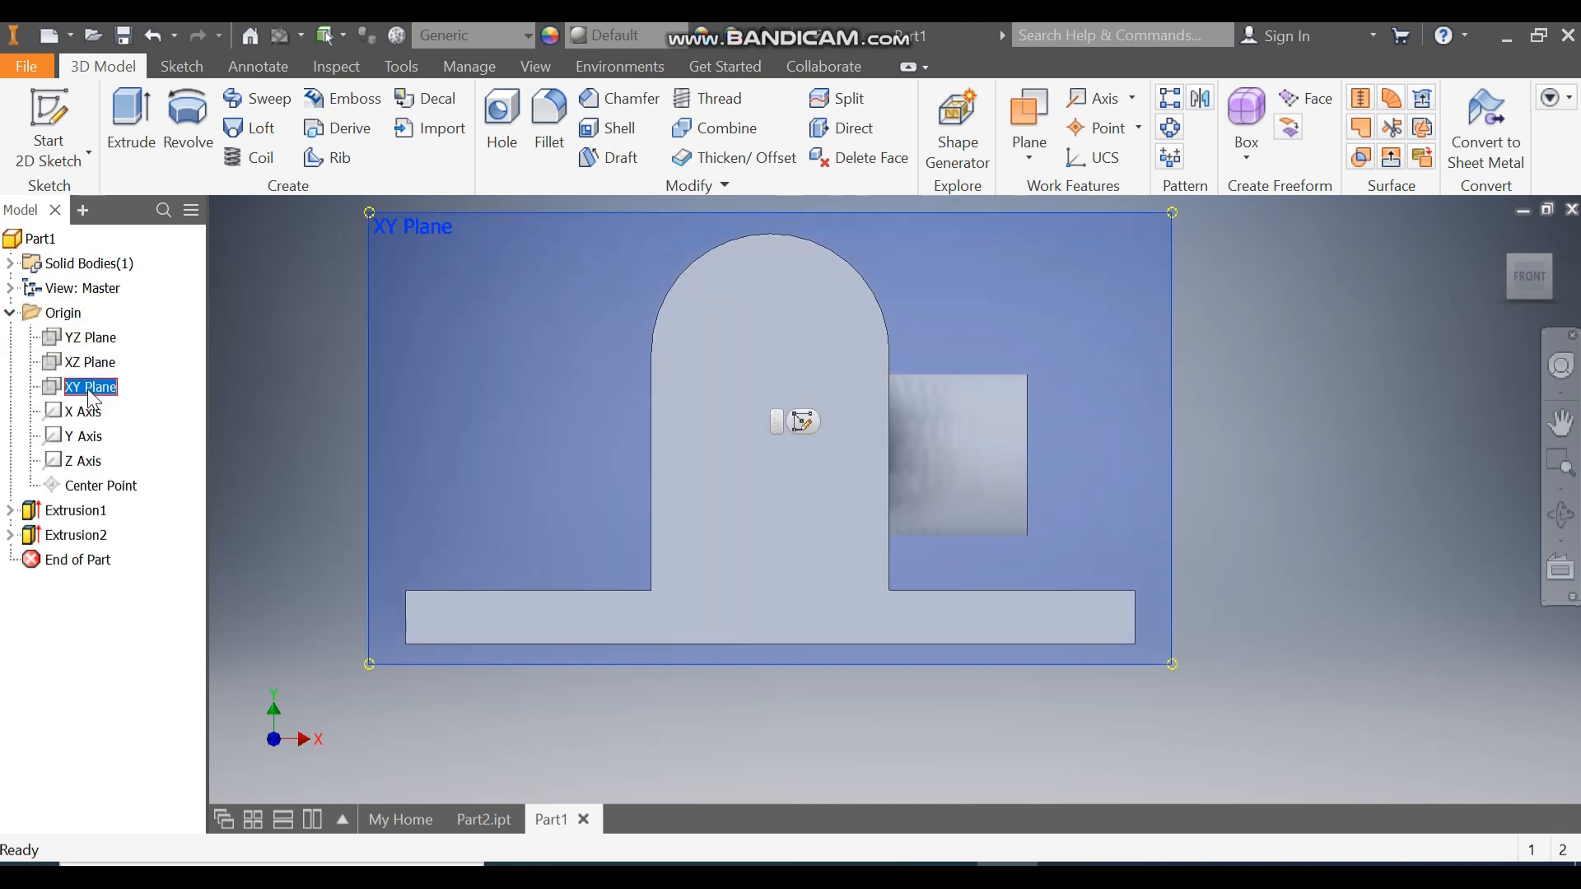
{"action": "left_click", "coordinate": [803, 422]}
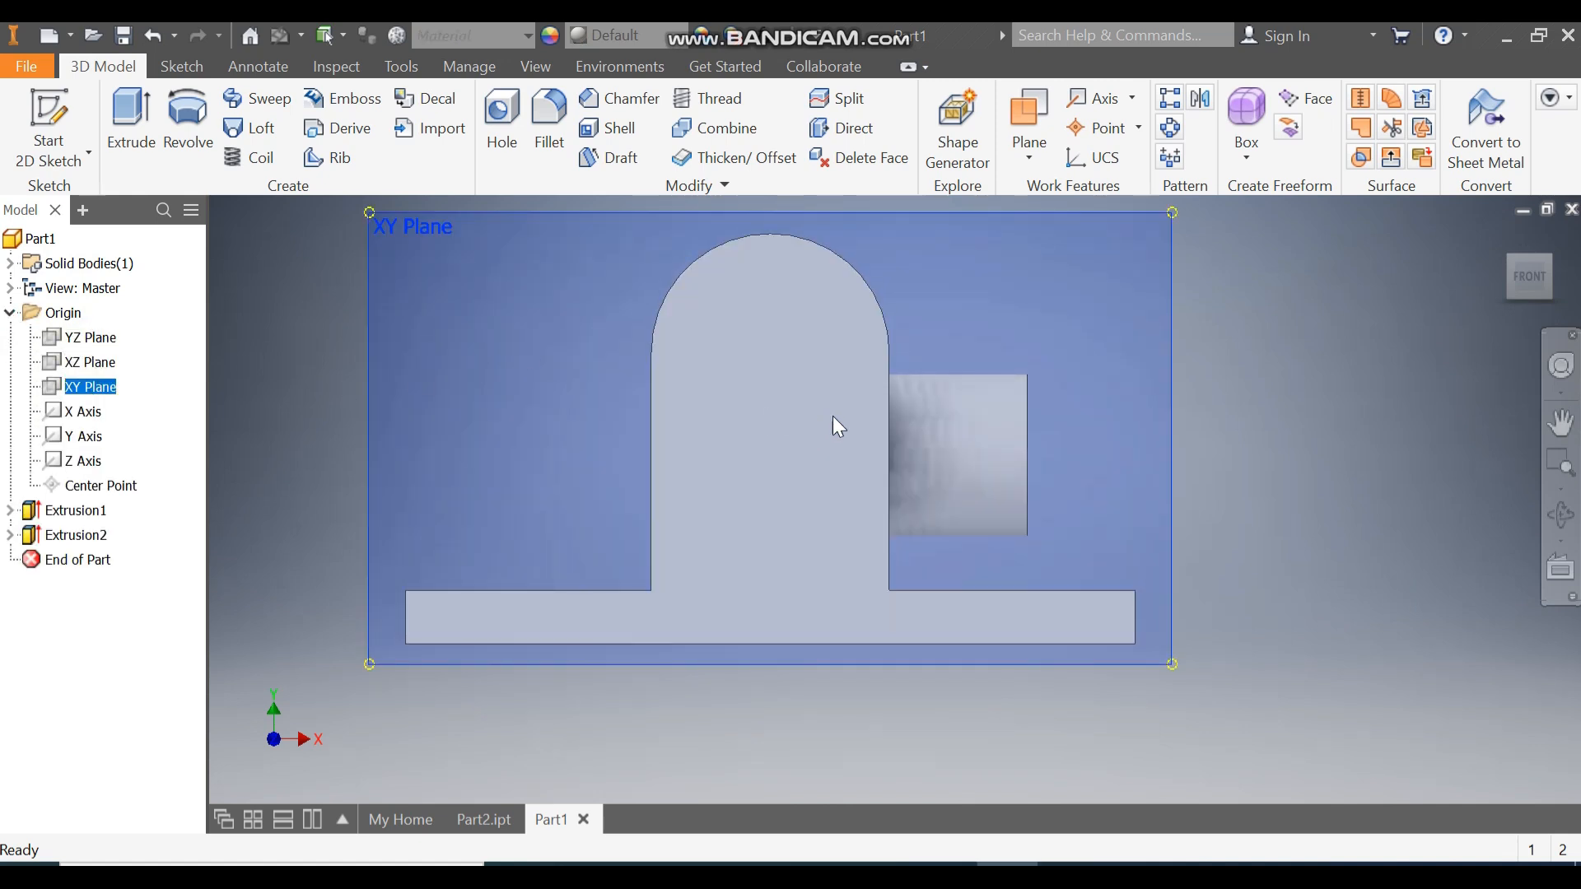
Switch the visual style to Wireframe.
{"action": "mouse_move", "coordinate": [1303, 363]}
{"action": "middle_mouse_down"}
{"action": "mouse_move", "coordinate": [1362, 292]}
{"action": "mouse_move", "coordinate": [1220, 472]}
{"action": "middle_mouse_up"}
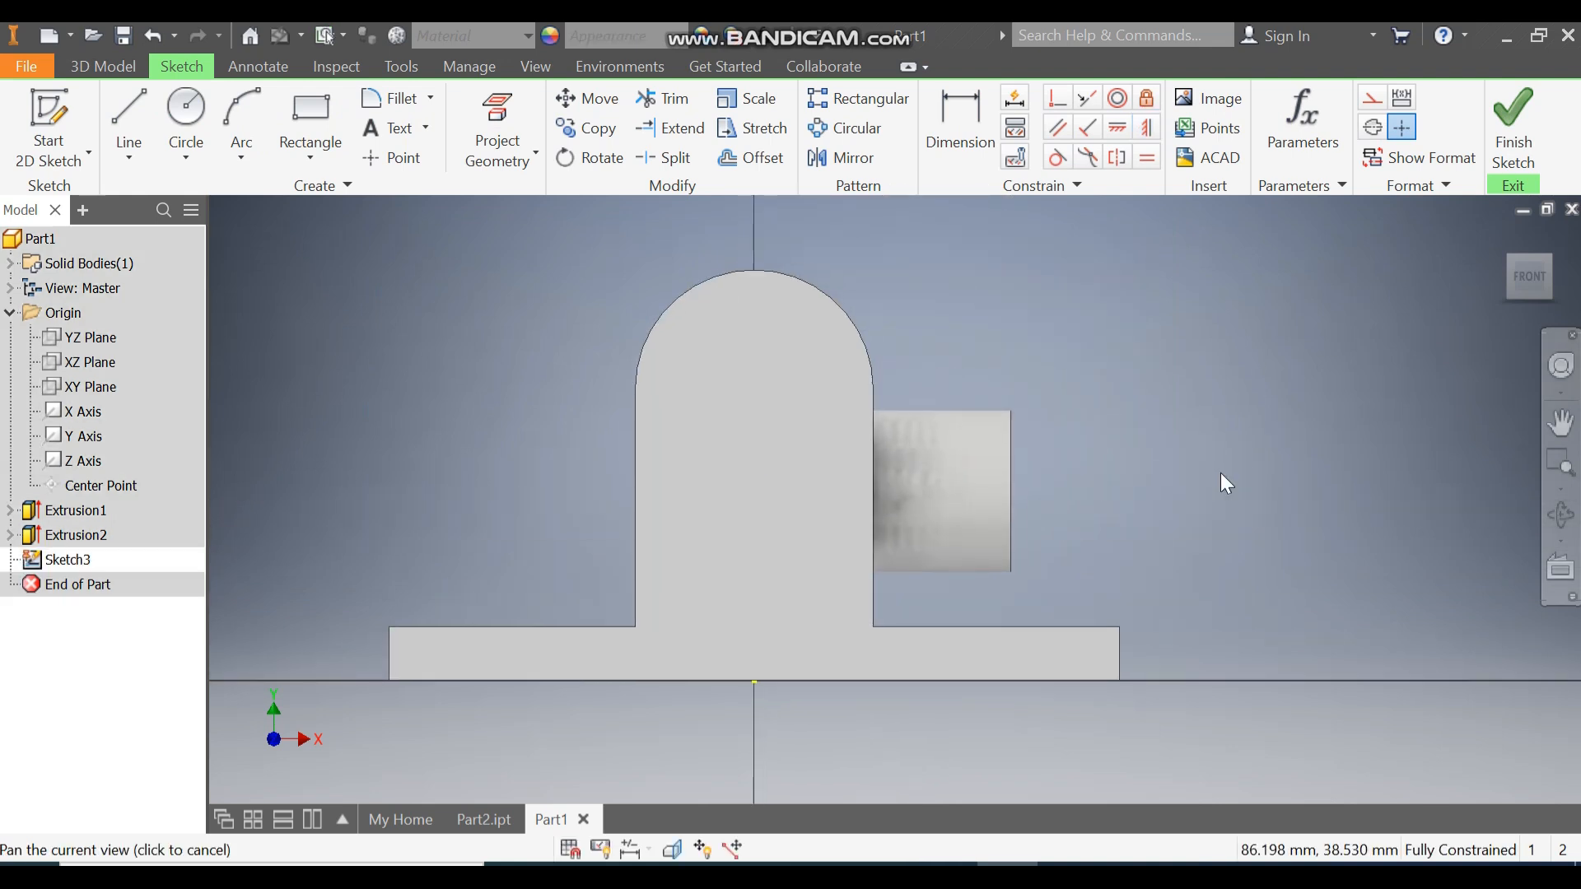
{"action": "left_click", "coordinate": [553, 65]}
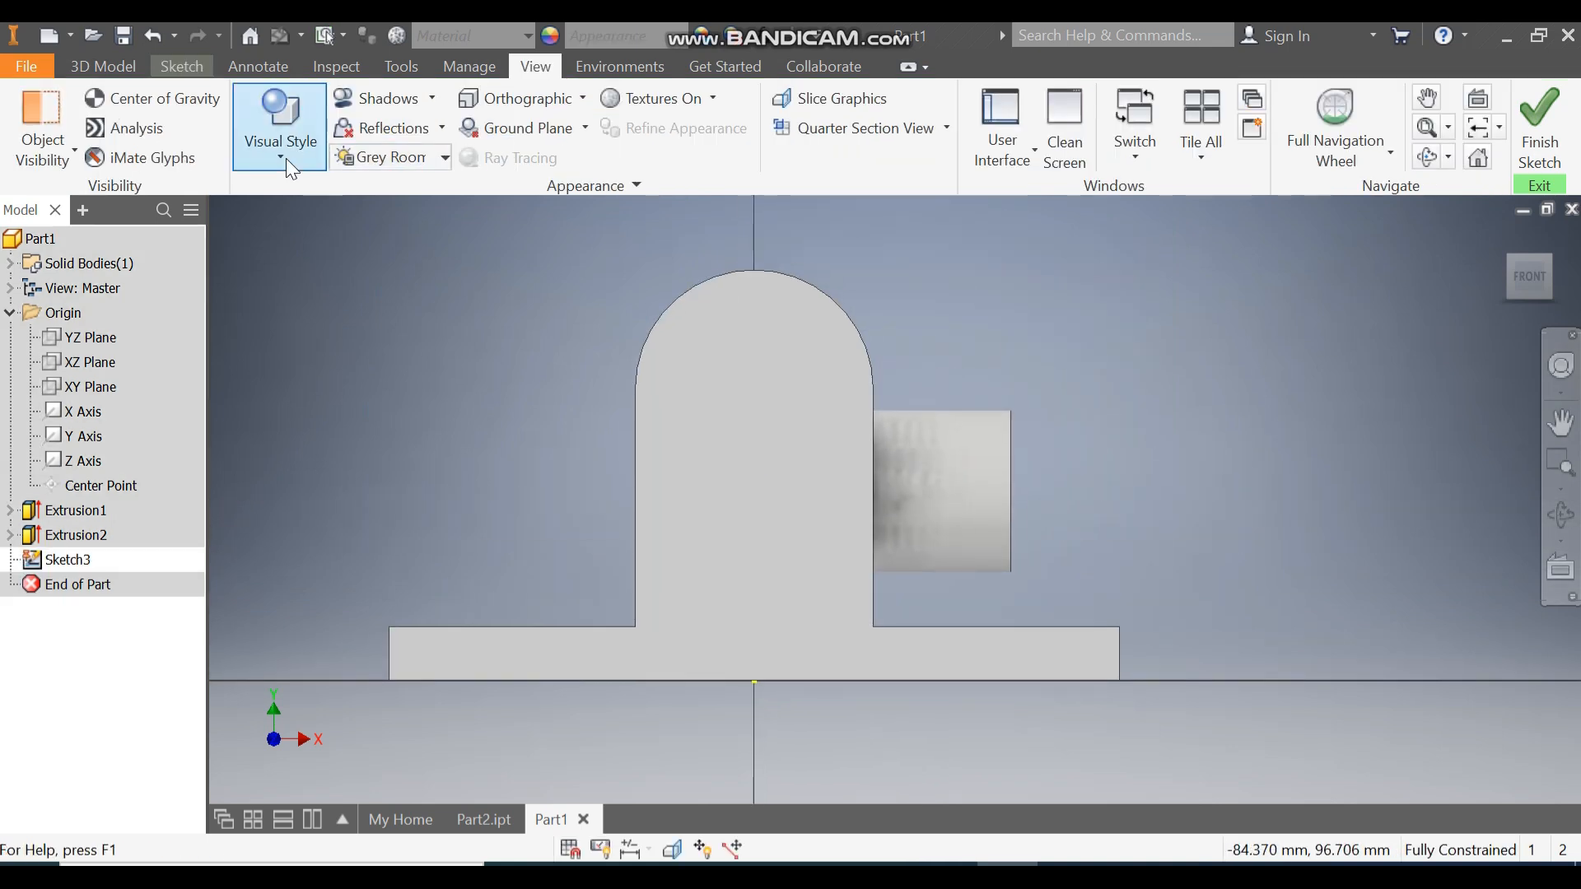
{"action": "left_click", "coordinate": [284, 148]}
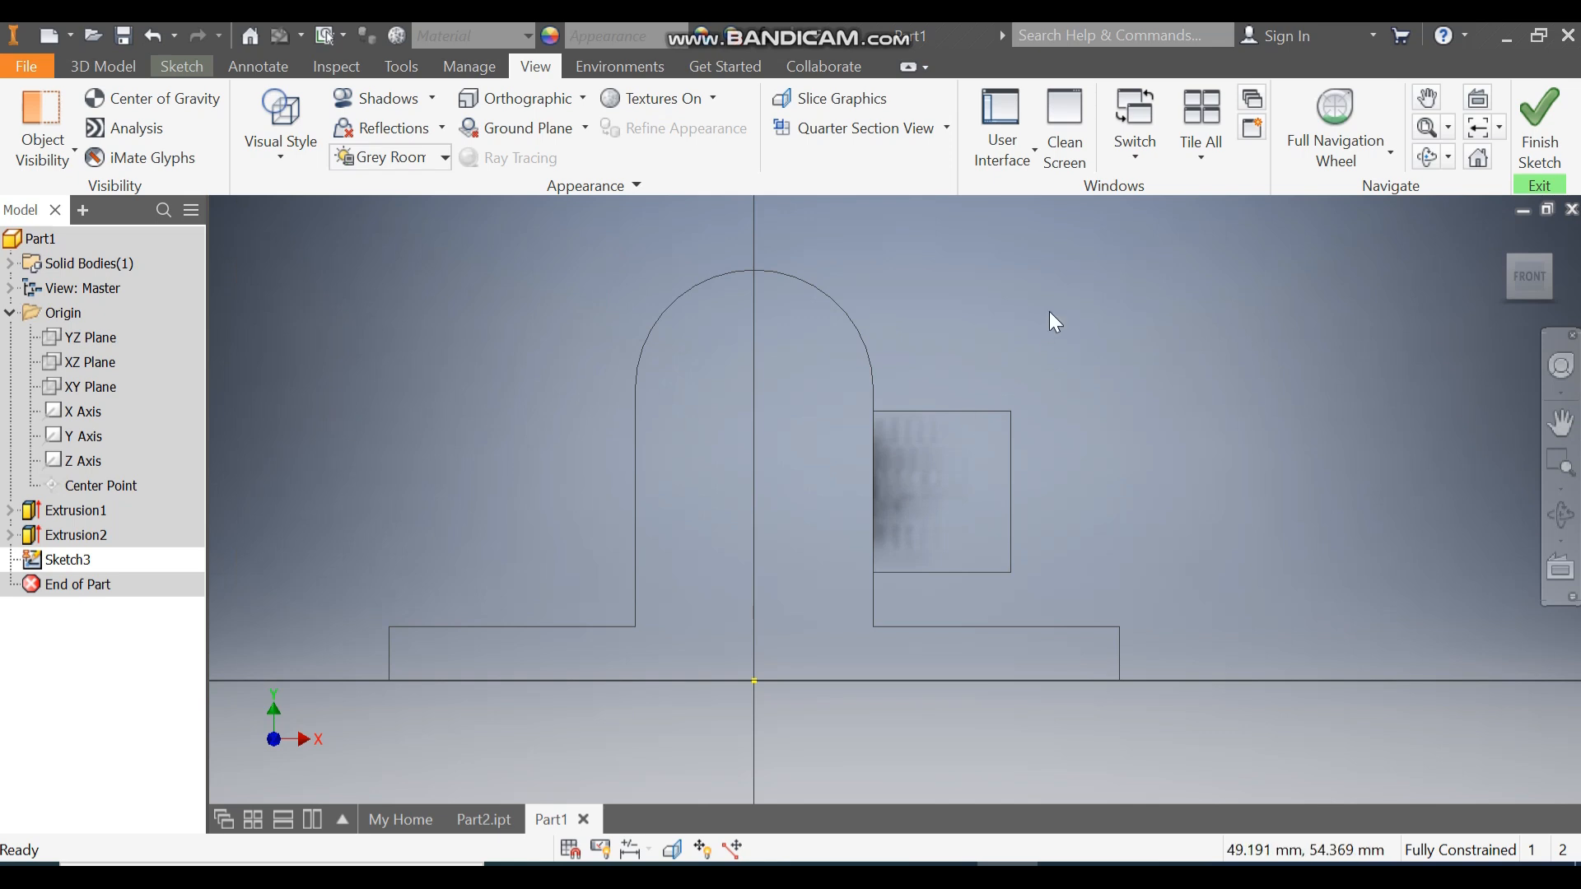
{"action": "left_click", "coordinate": [182, 66]}
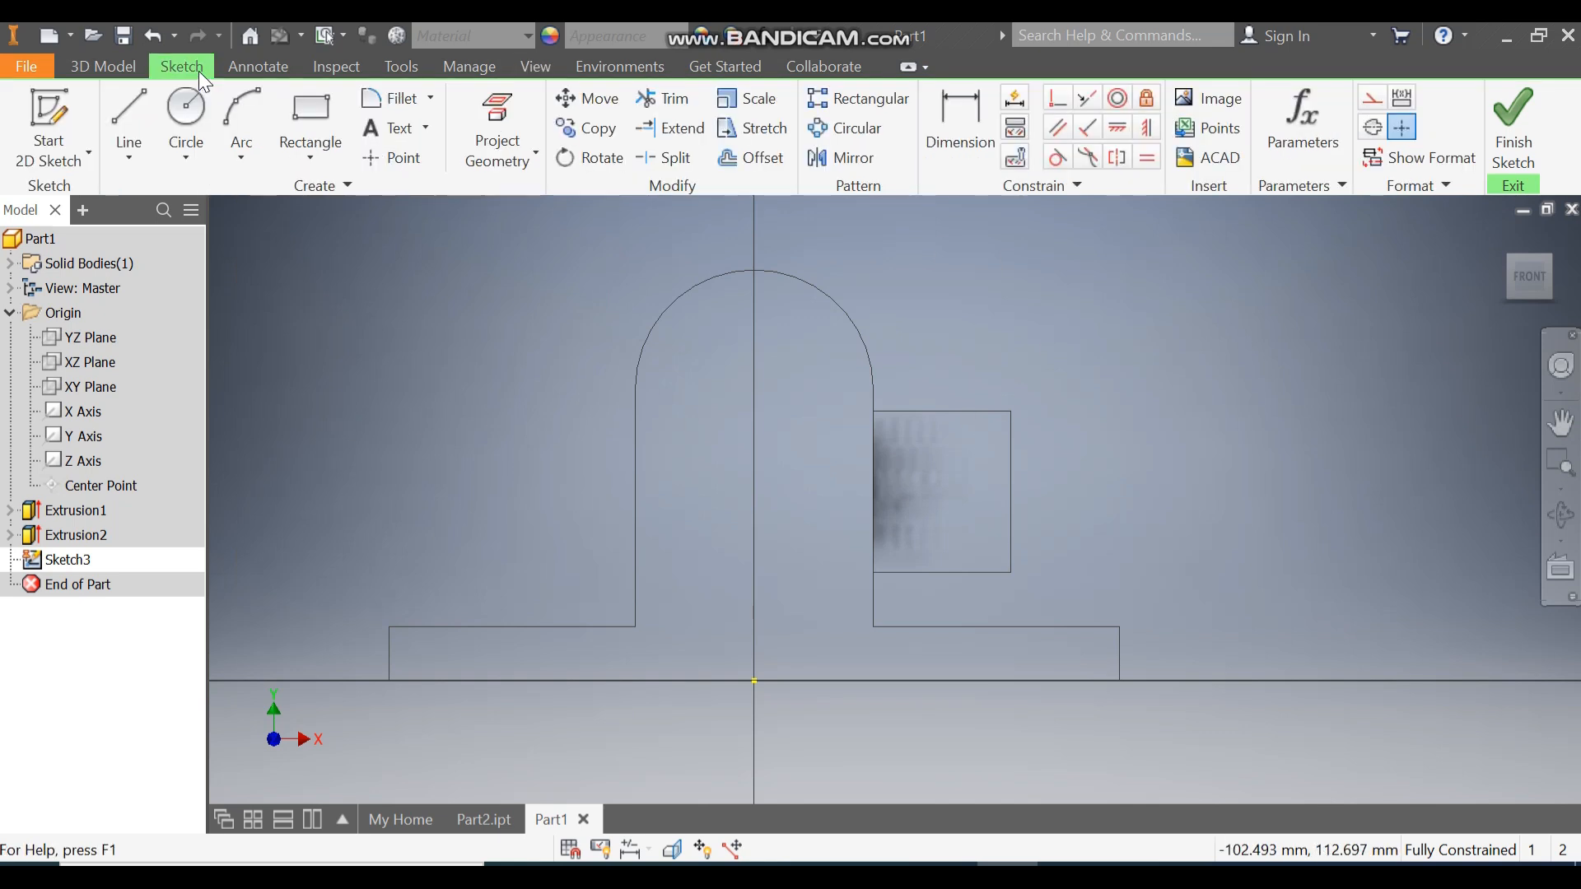
Draw a closed line profile from the arch down to the base beside the boss.
{"action": "left_click", "coordinate": [132, 111]}
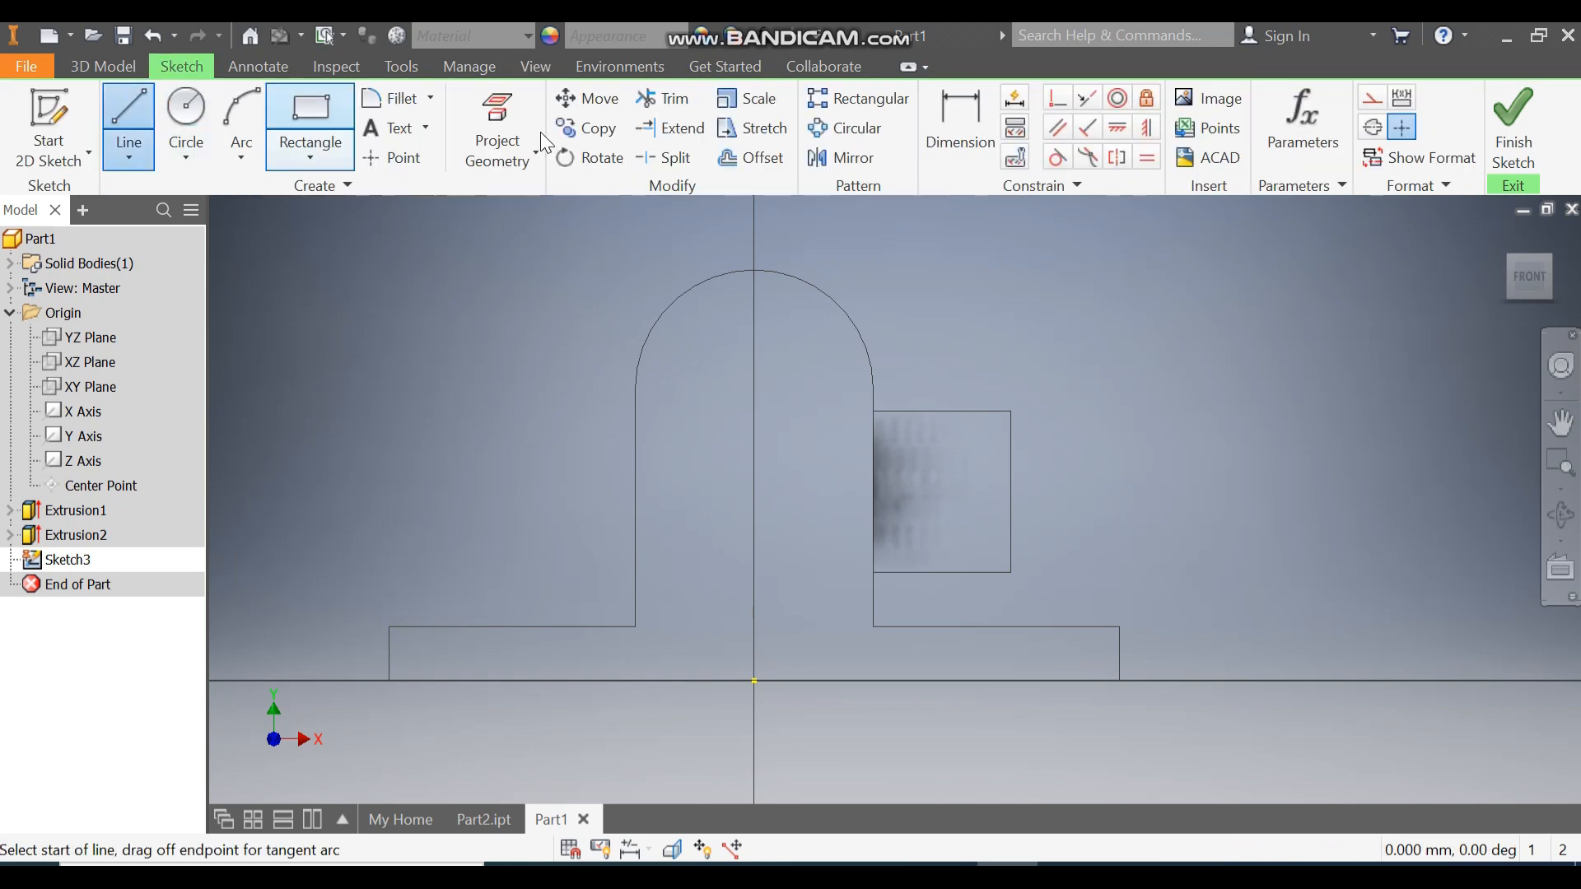
{"action": "left_click", "coordinate": [812, 286]}
{"action": "left_click", "coordinate": [1011, 411]}
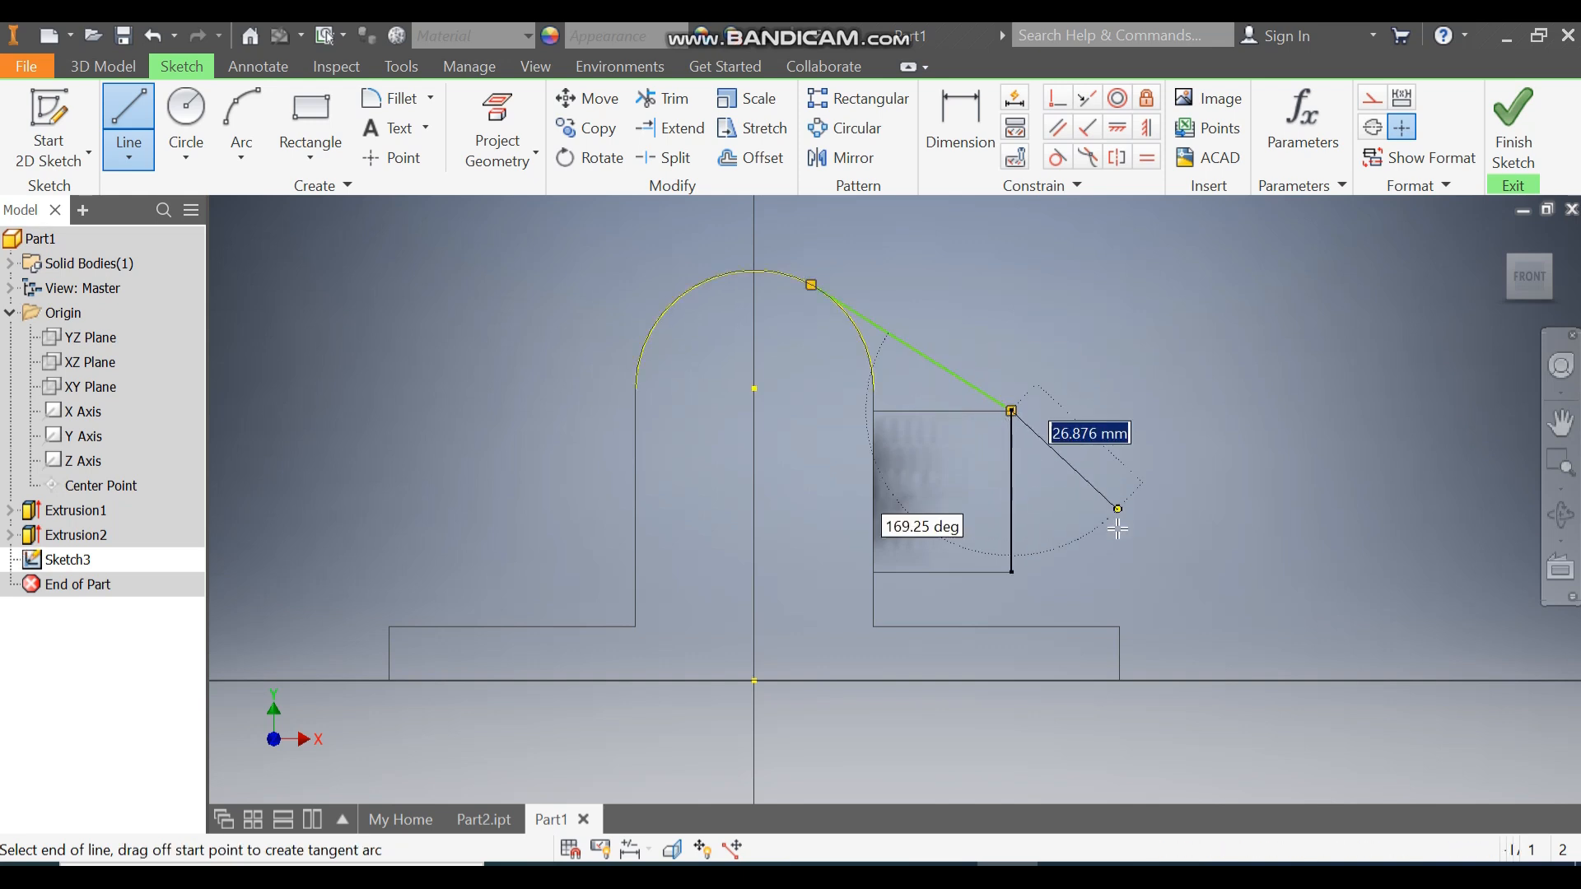
{"action": "double_click", "coordinate": [1015, 627]}
{"action": "left_click", "coordinate": [1015, 627]}
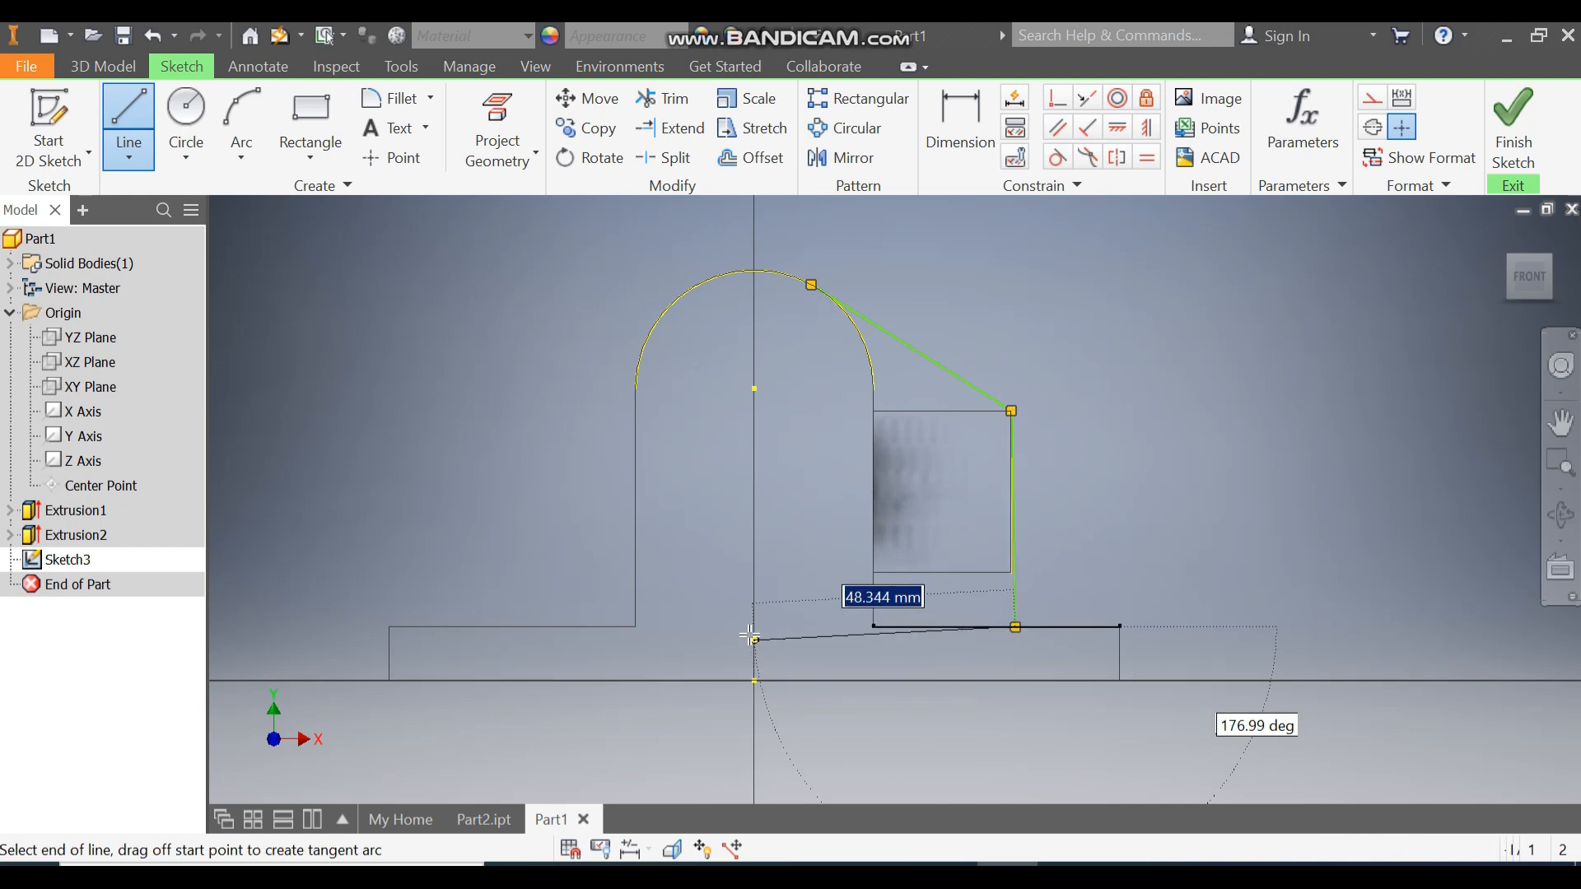
{"action": "left_click", "coordinate": [754, 627]}
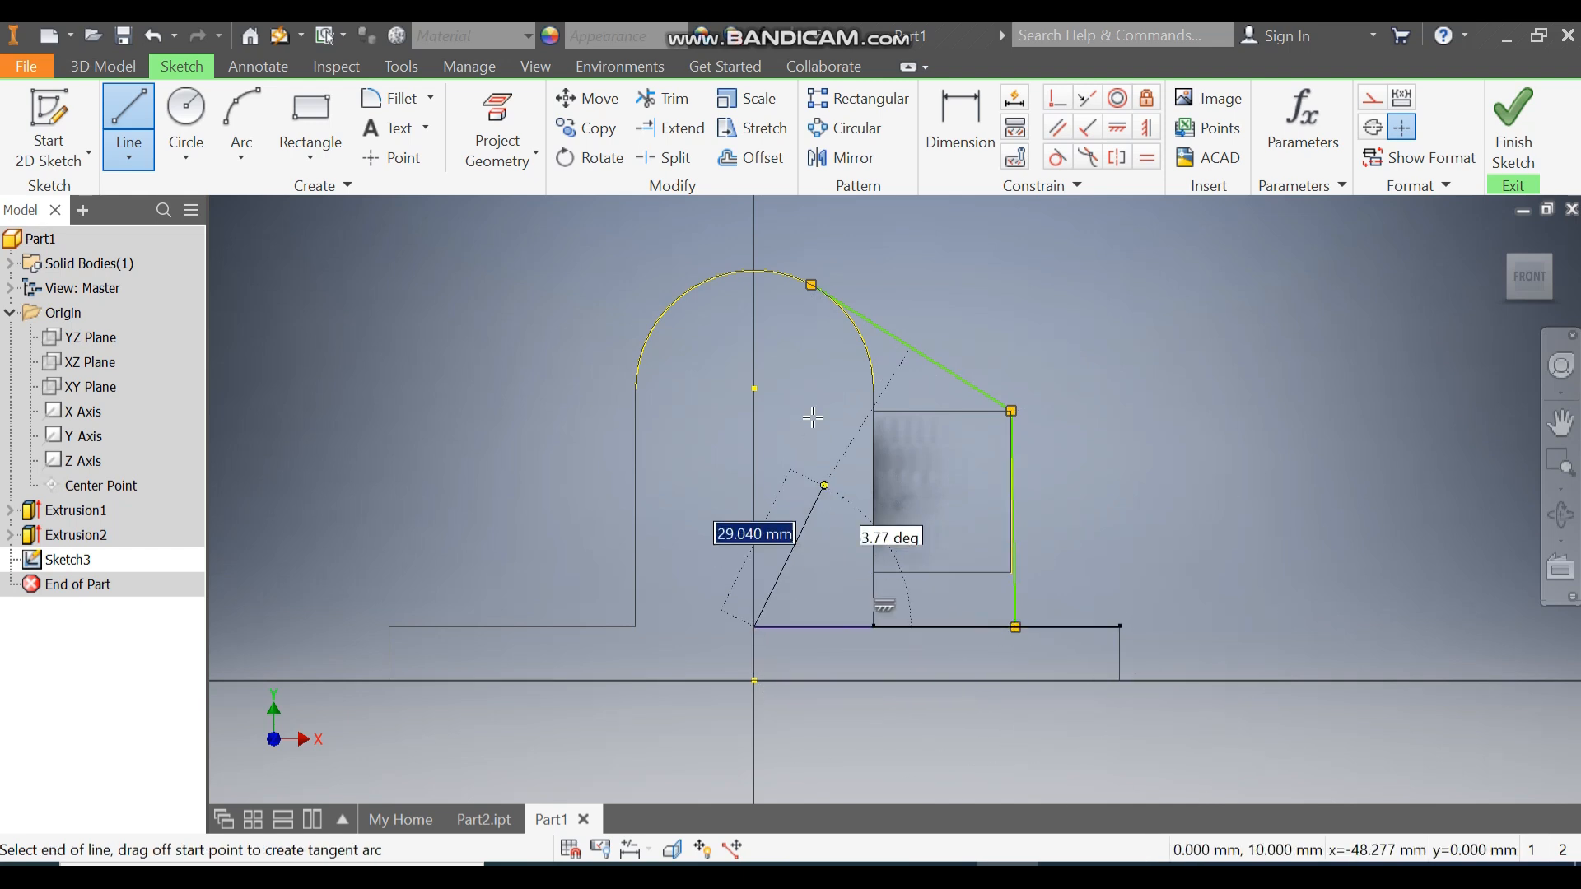
{"action": "left_click", "coordinate": [754, 284]}
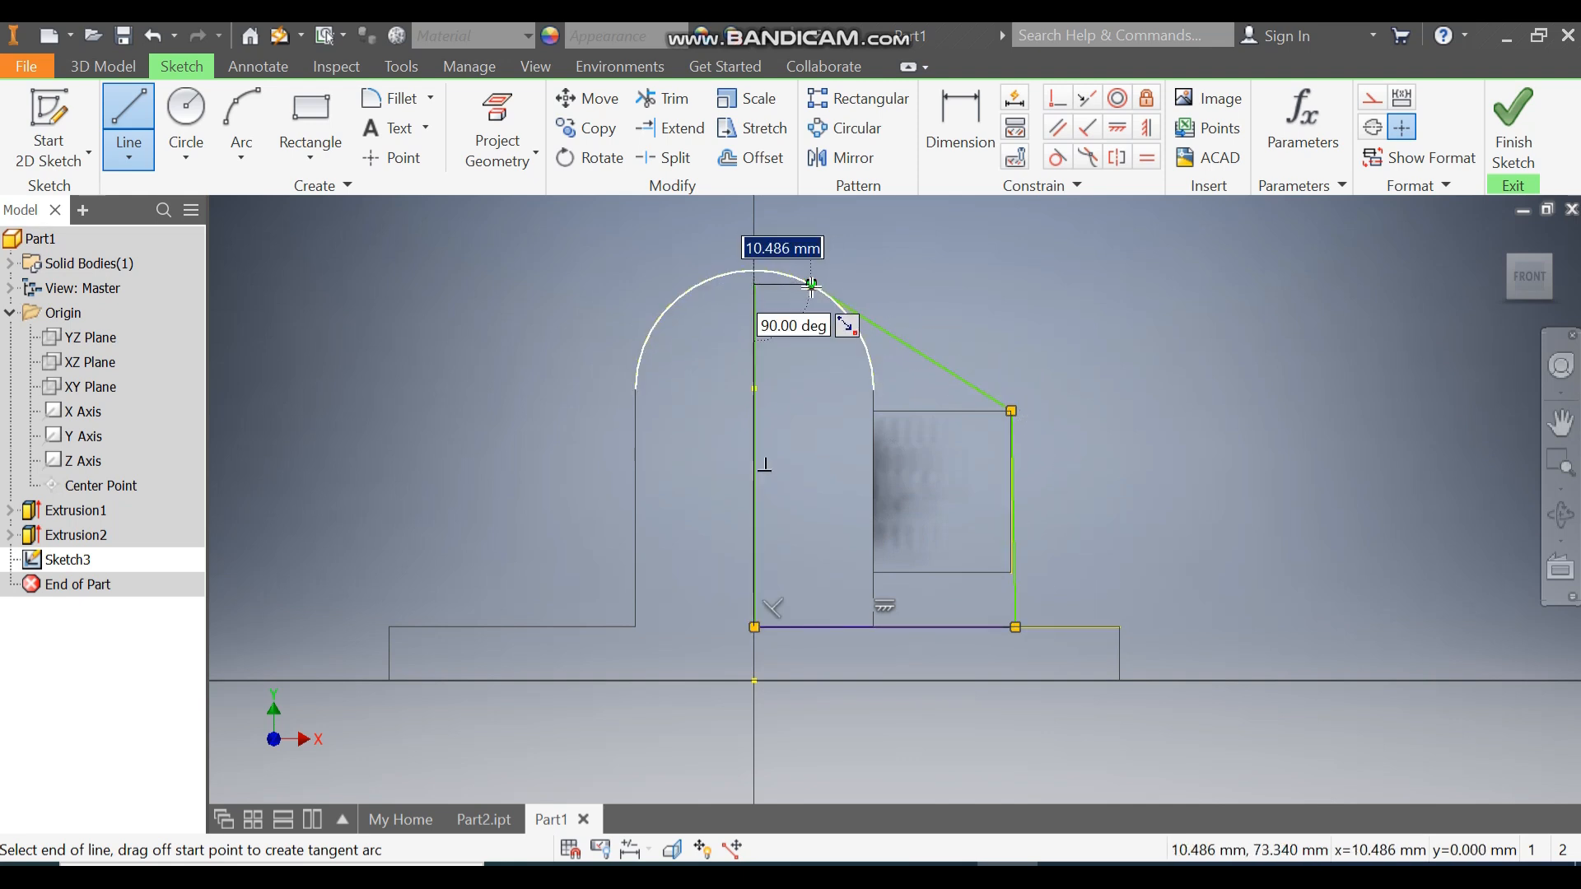
{"action": "left_click", "coordinate": [811, 285]}
{"action": "key", "text": "Escape"}
{"action": "key", "text": "Escape"}
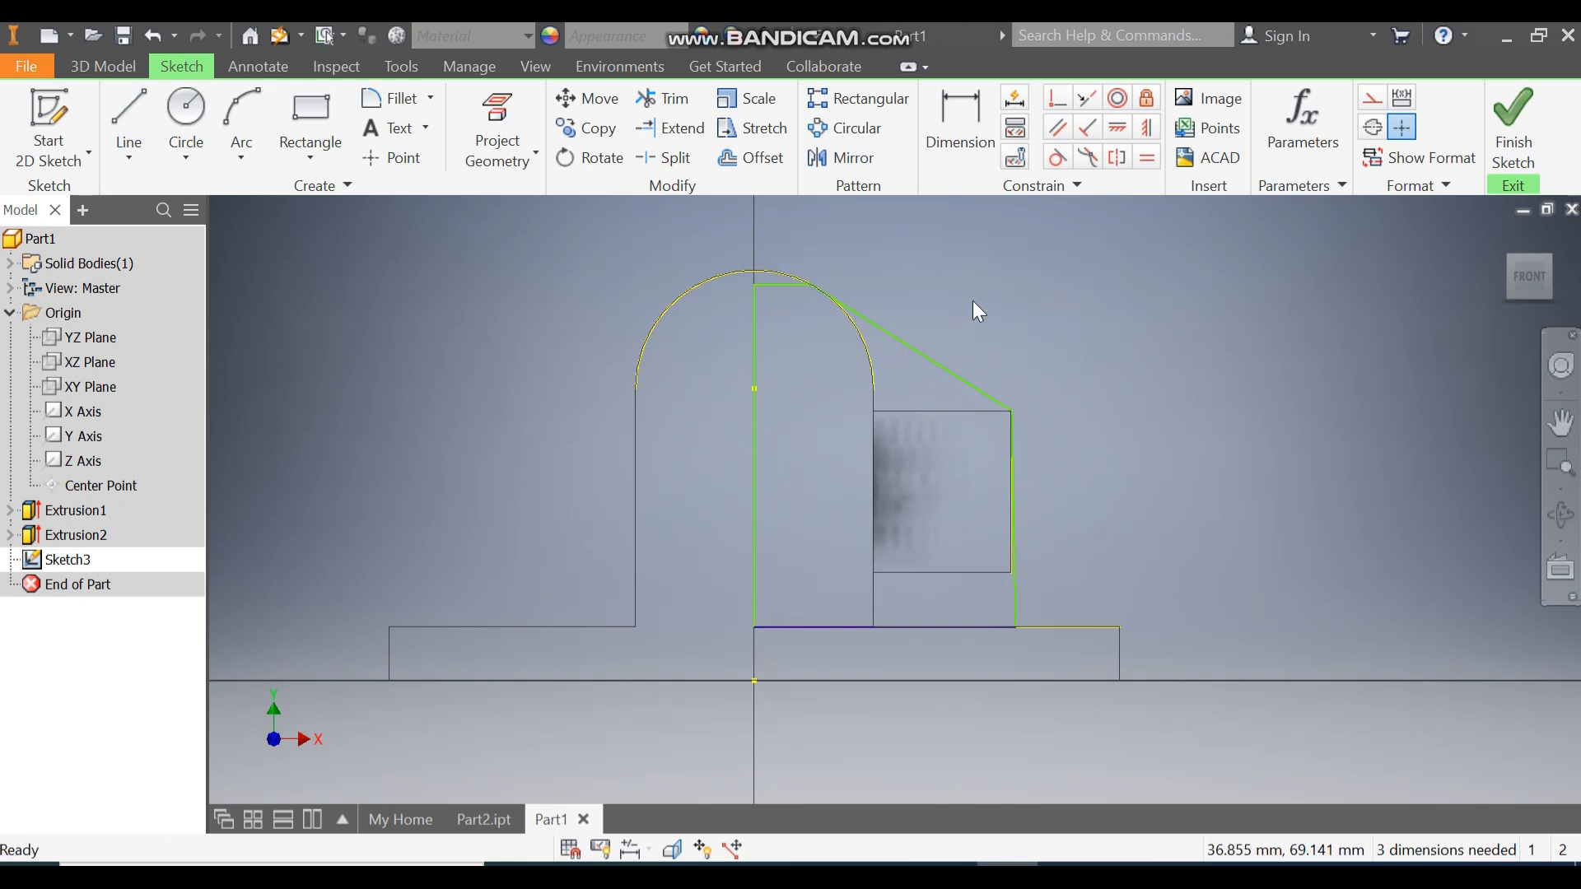
{"action": "left_click", "coordinate": [1056, 157]}
Make the slanted web edge tangent to the arch and the right edge vertical.
{"action": "left_click", "coordinate": [875, 338]}
{"action": "left_click", "coordinate": [898, 340]}
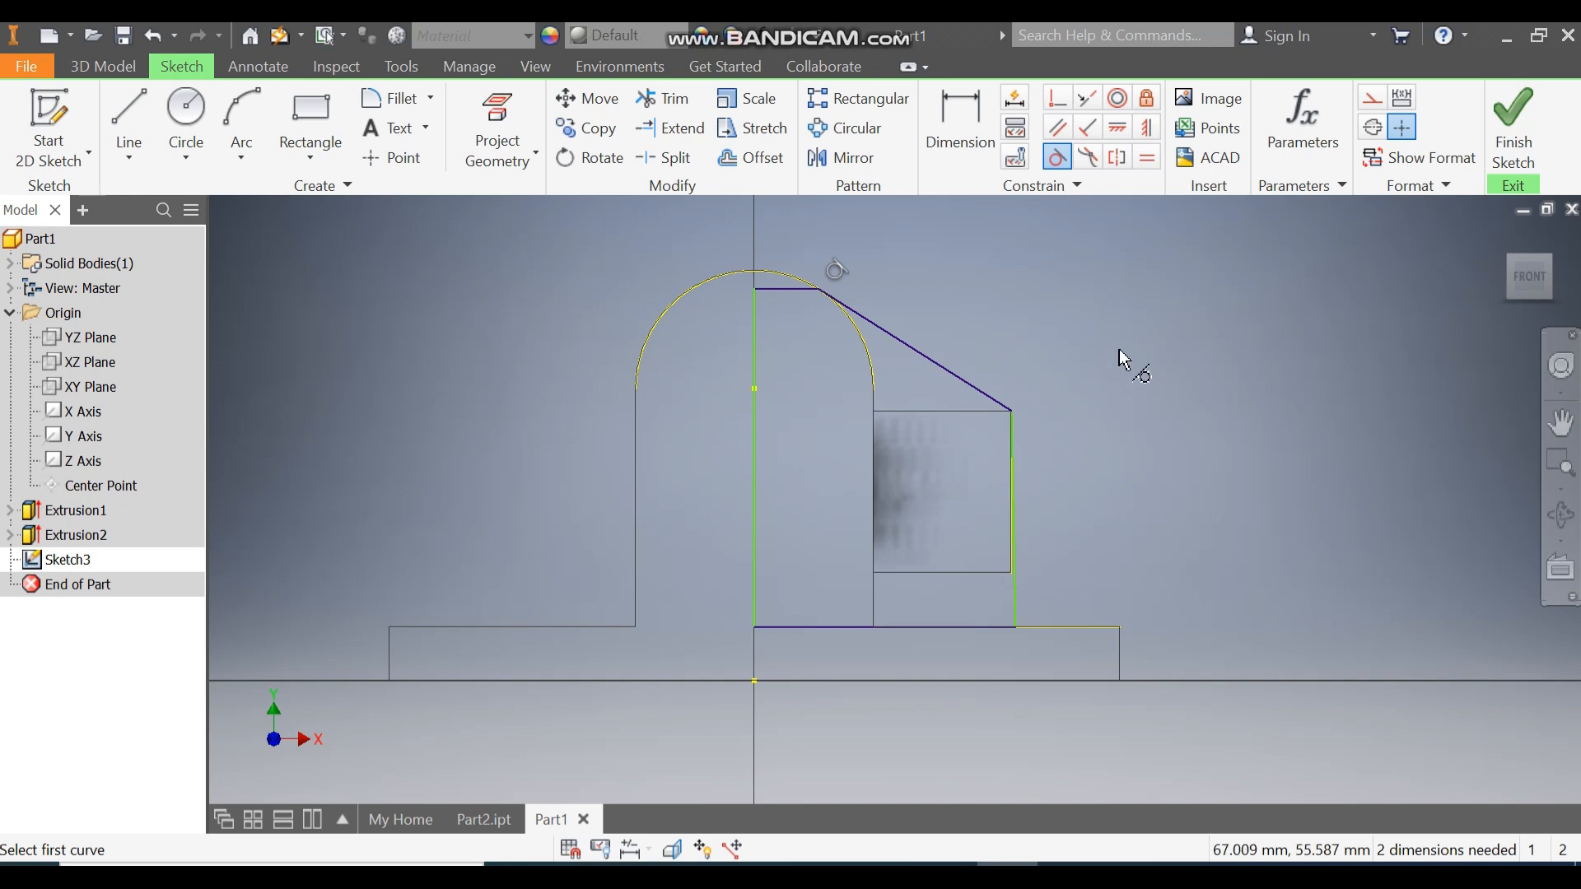
{"action": "left_click", "coordinate": [1145, 128]}
{"action": "left_click", "coordinate": [1015, 540]}
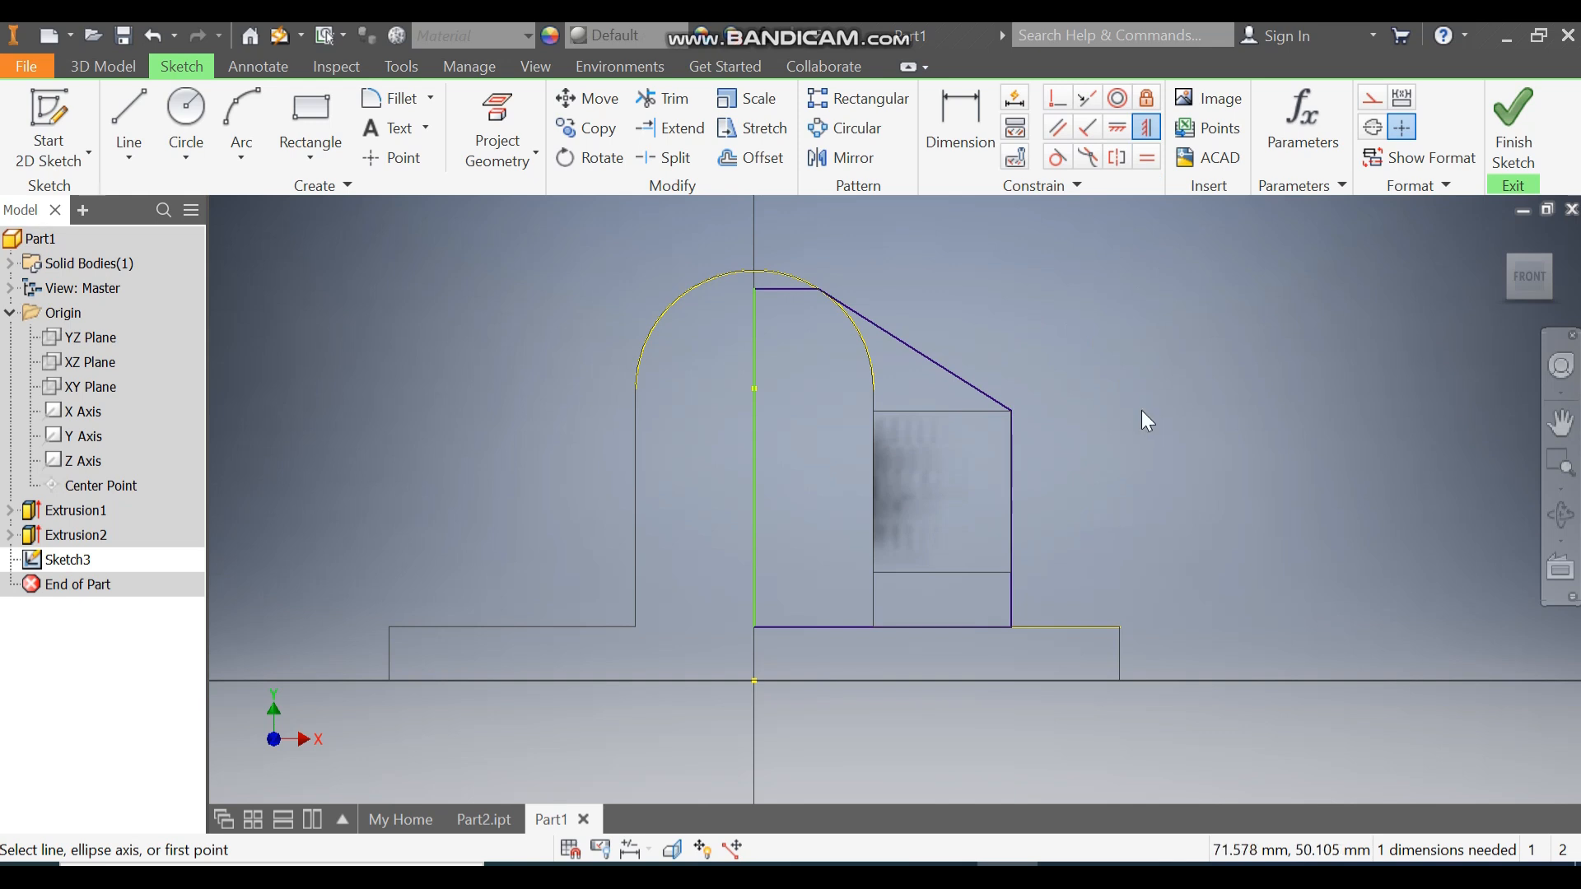
{"action": "key", "text": "Escape"}
Put the web's left edge through the arc centre and finish the sketch.
{"action": "mouse_move", "coordinate": [754, 290]}
{"action": "left_mouse_down"}
{"action": "mouse_move", "coordinate": [800, 346]}
{"action": "mouse_move", "coordinate": [695, 335]}
{"action": "mouse_move", "coordinate": [716, 328]}
{"action": "mouse_move", "coordinate": [800, 366]}
{"action": "left_mouse_up"}
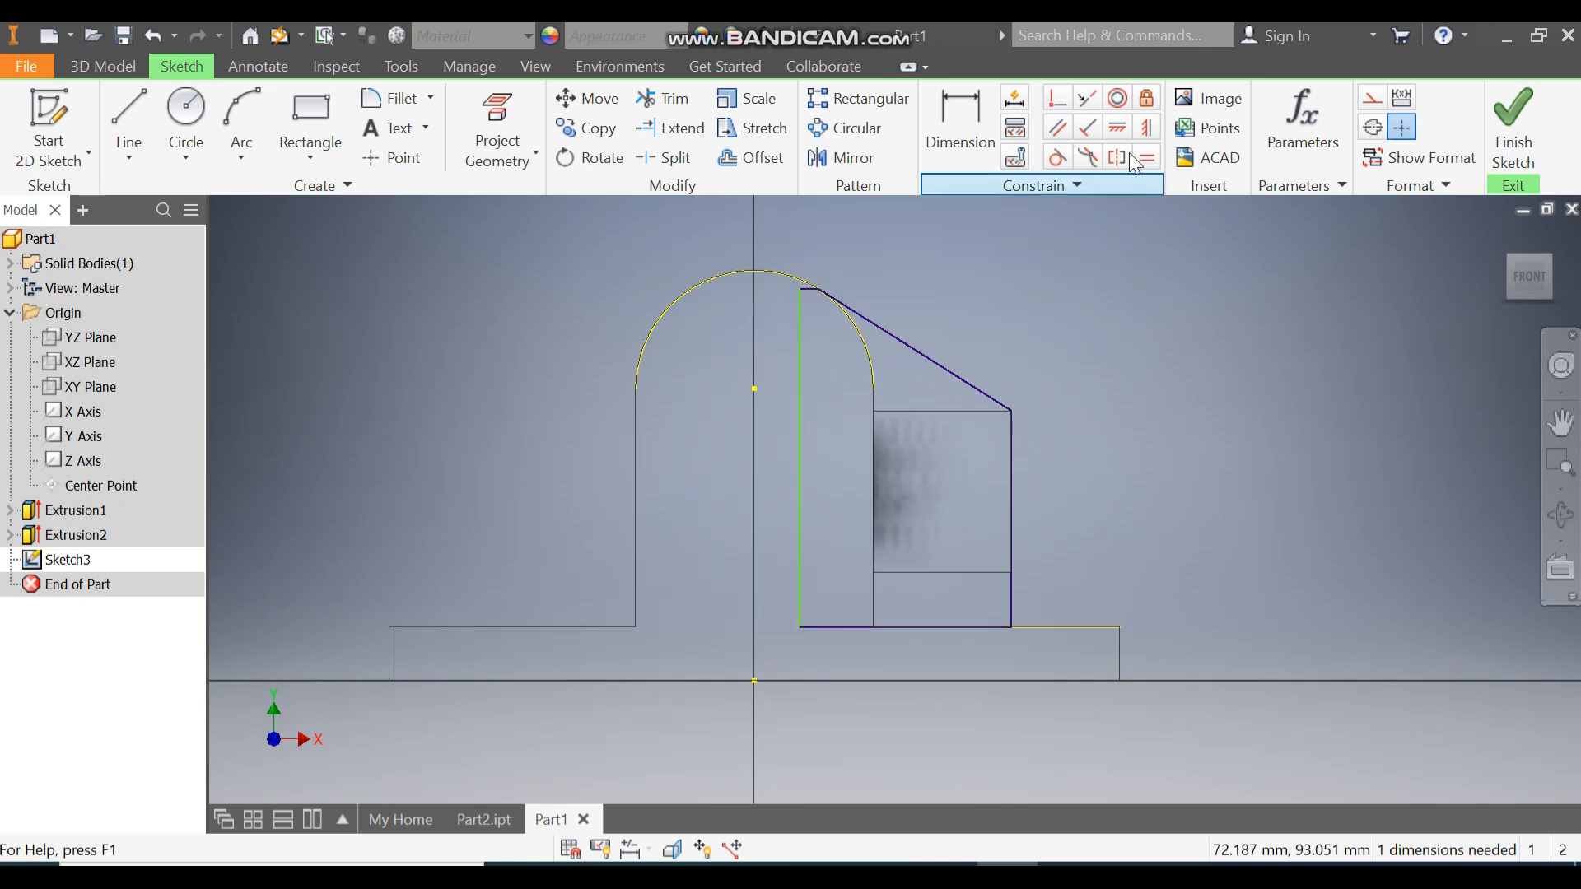
{"action": "left_click", "coordinate": [1059, 101]}
{"action": "left_click", "coordinate": [799, 627]}
{"action": "left_click", "coordinate": [753, 388]}
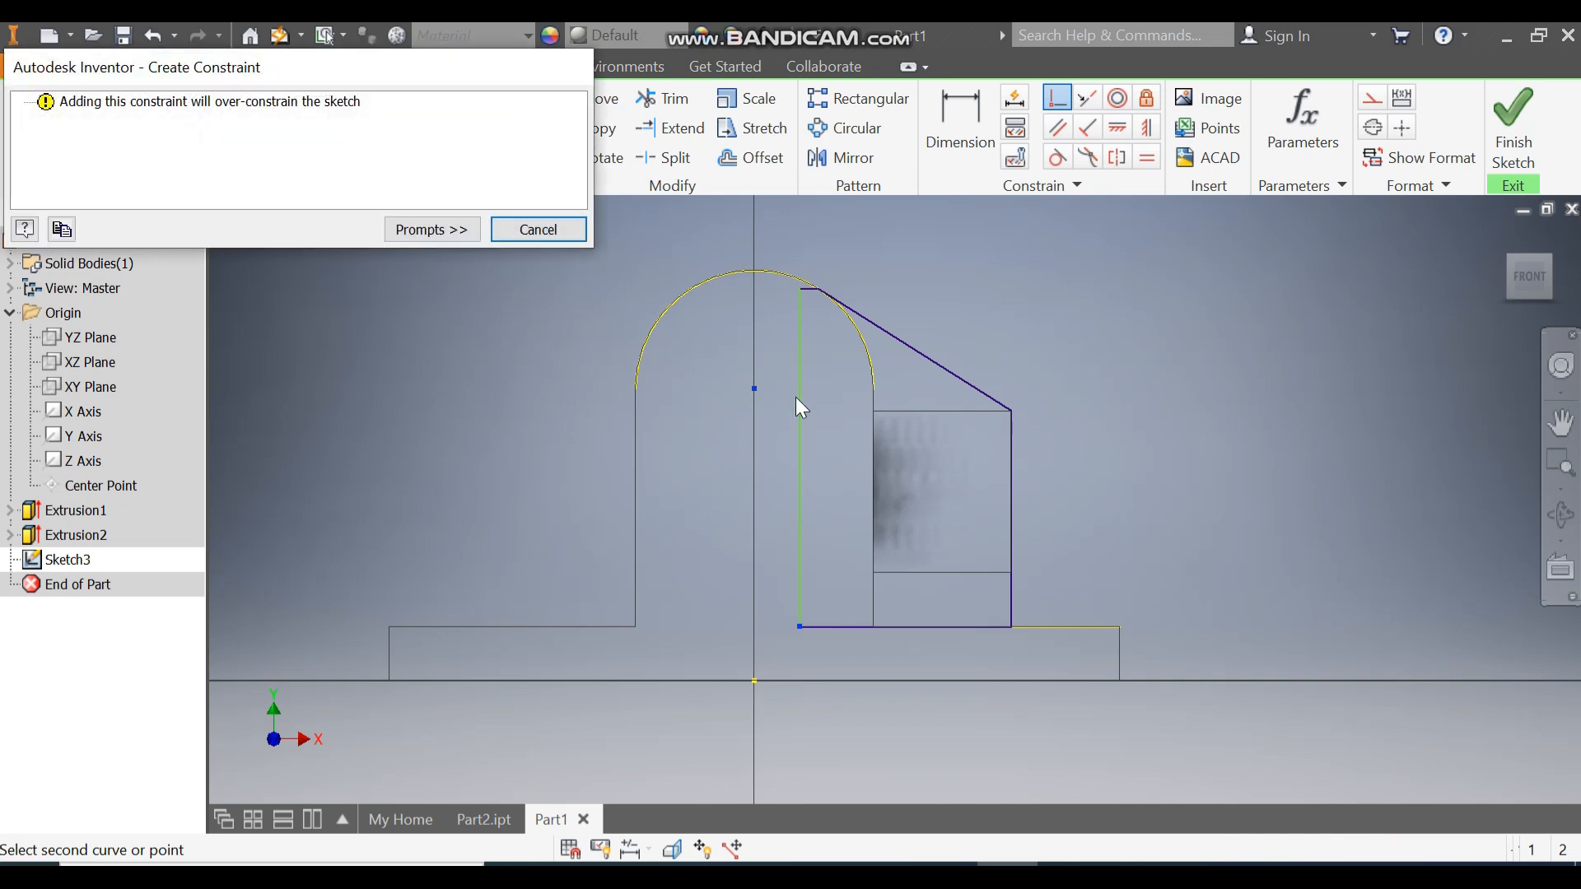
{"action": "left_click", "coordinate": [556, 235]}
{"action": "left_click", "coordinate": [801, 361]}
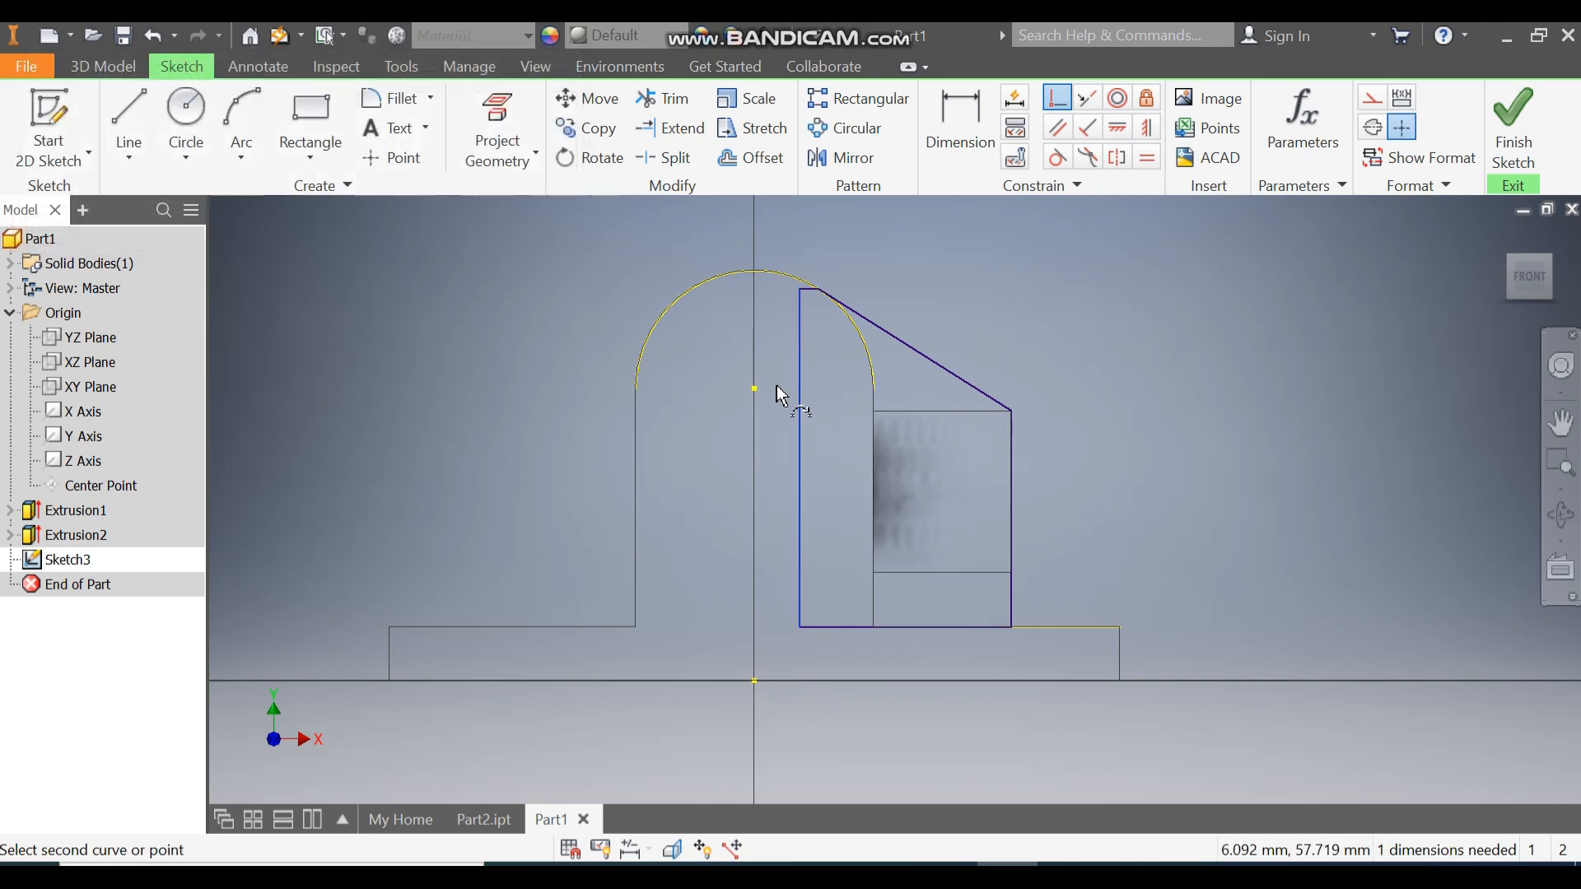
{"action": "left_click", "coordinate": [754, 388]}
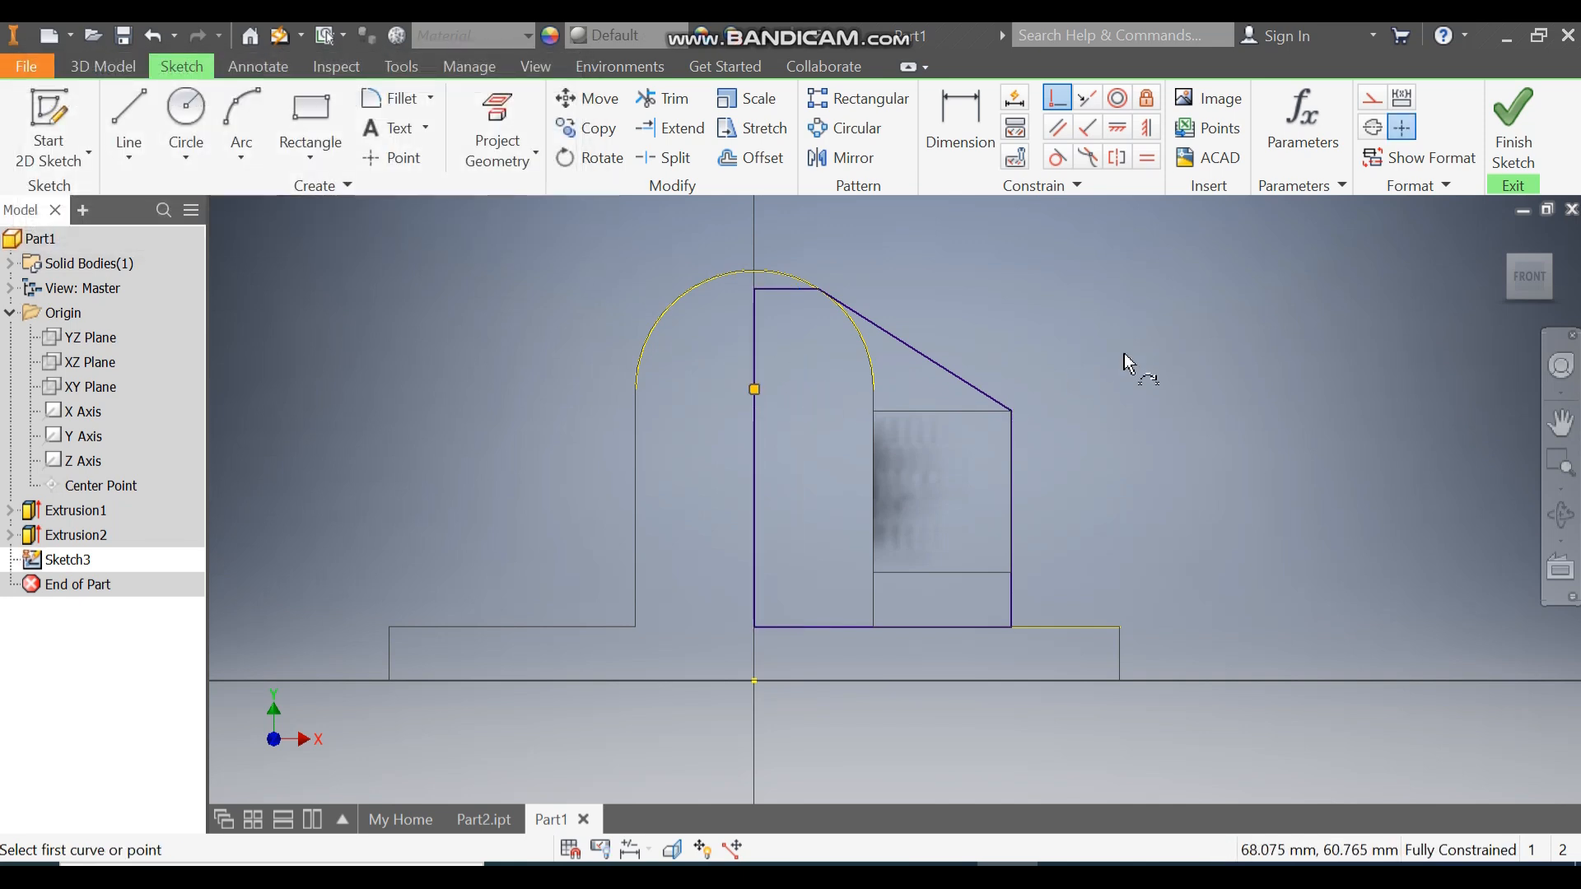
{"action": "left_click", "coordinate": [1515, 123]}
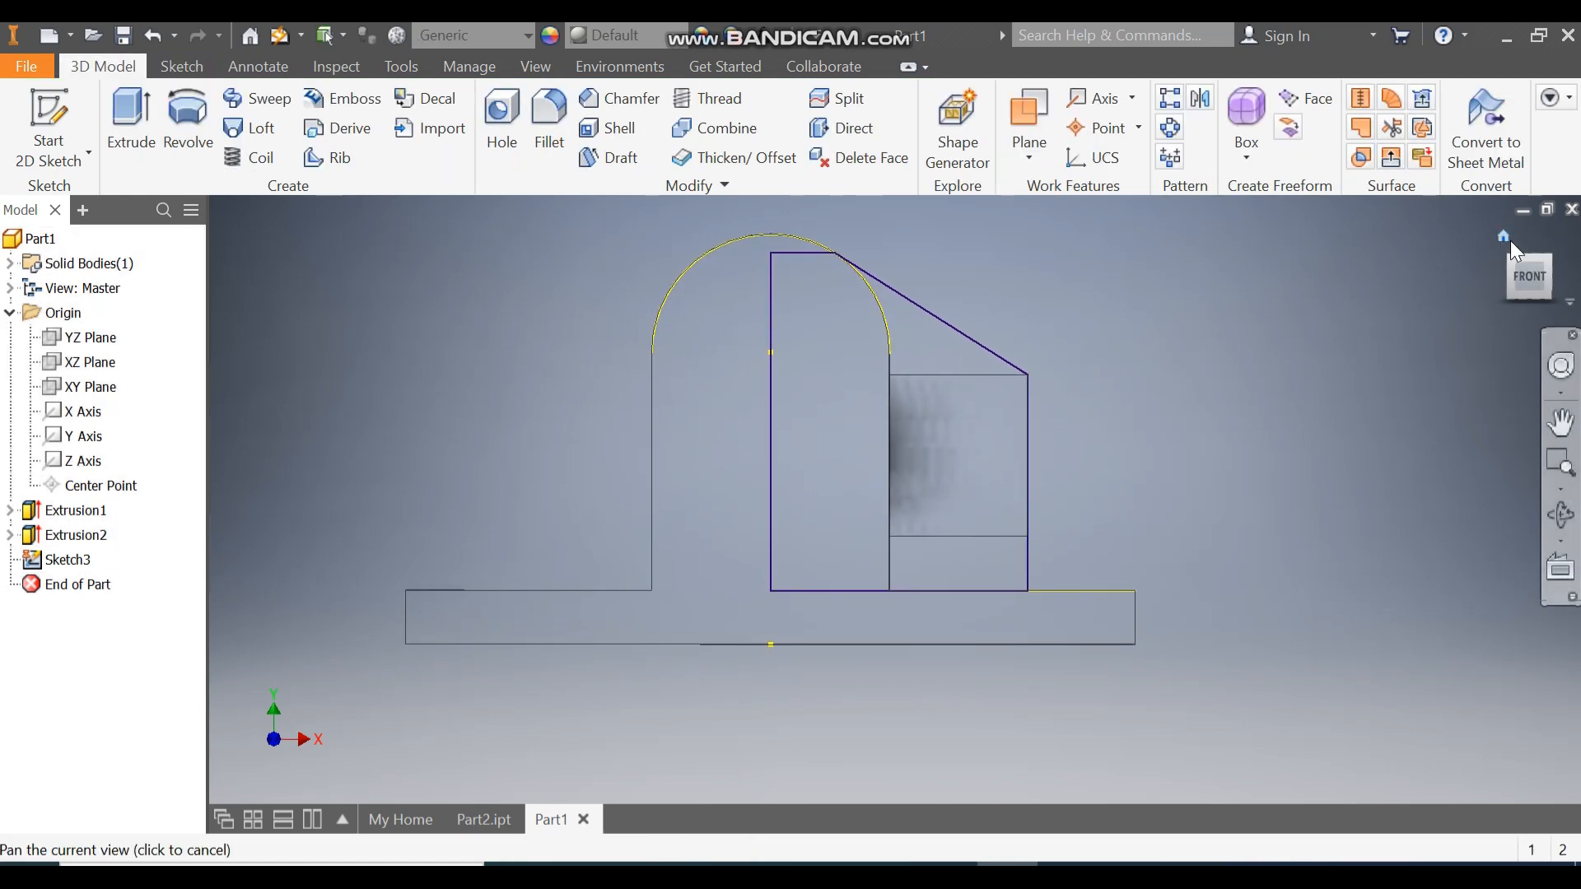
Extrude the web 8 mm symmetrically as Extrusion3, with the part shown Shaded with Edges.
{"action": "left_click", "coordinate": [1507, 238]}
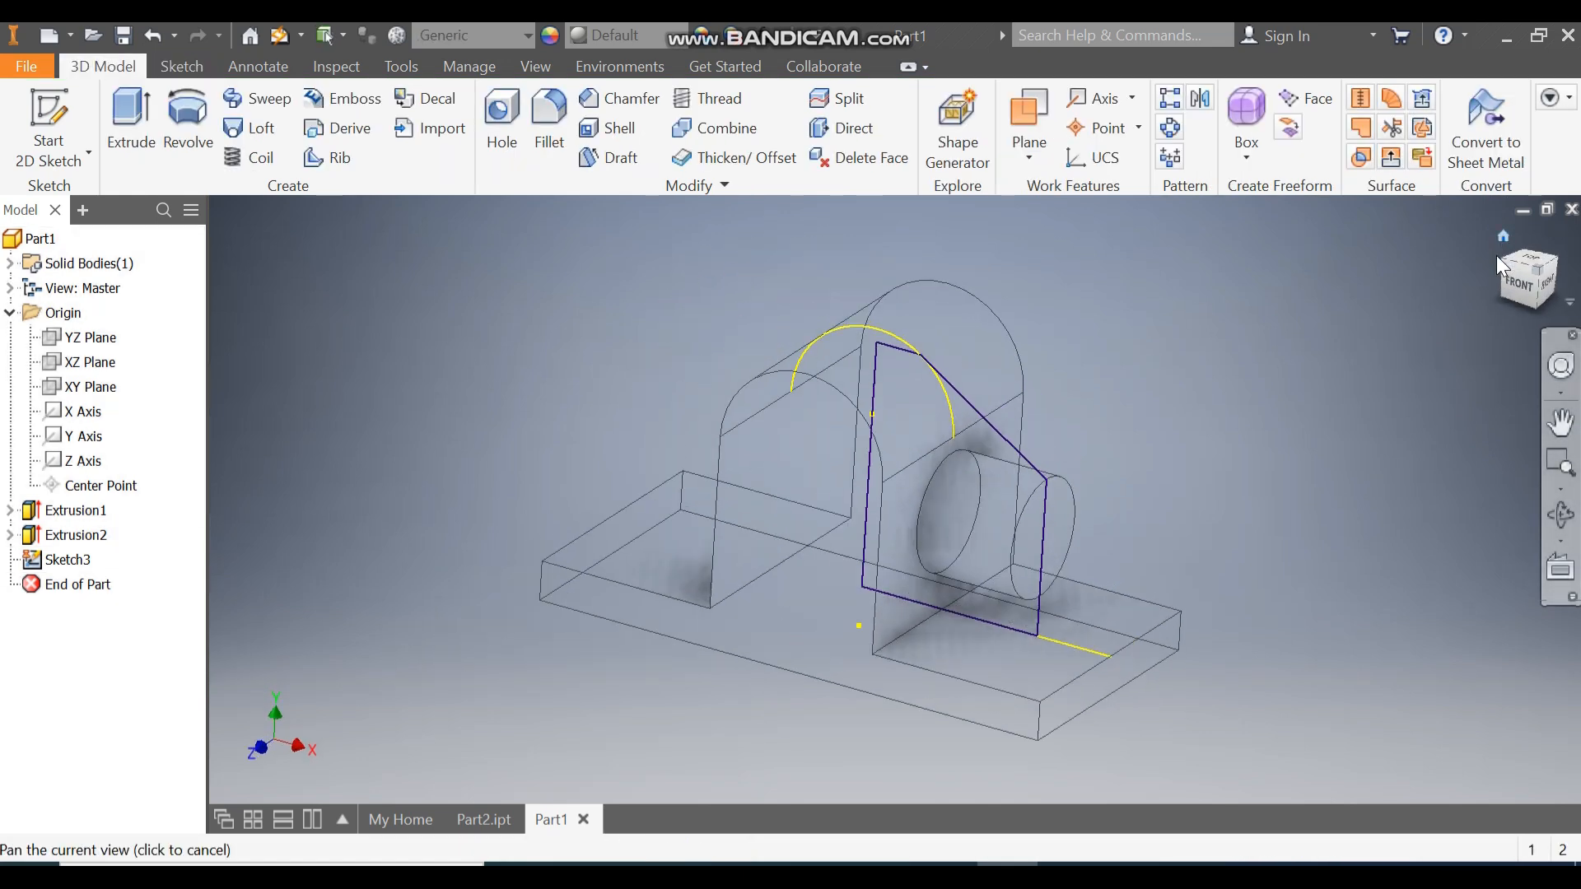
{"action": "left_click", "coordinate": [130, 111]}
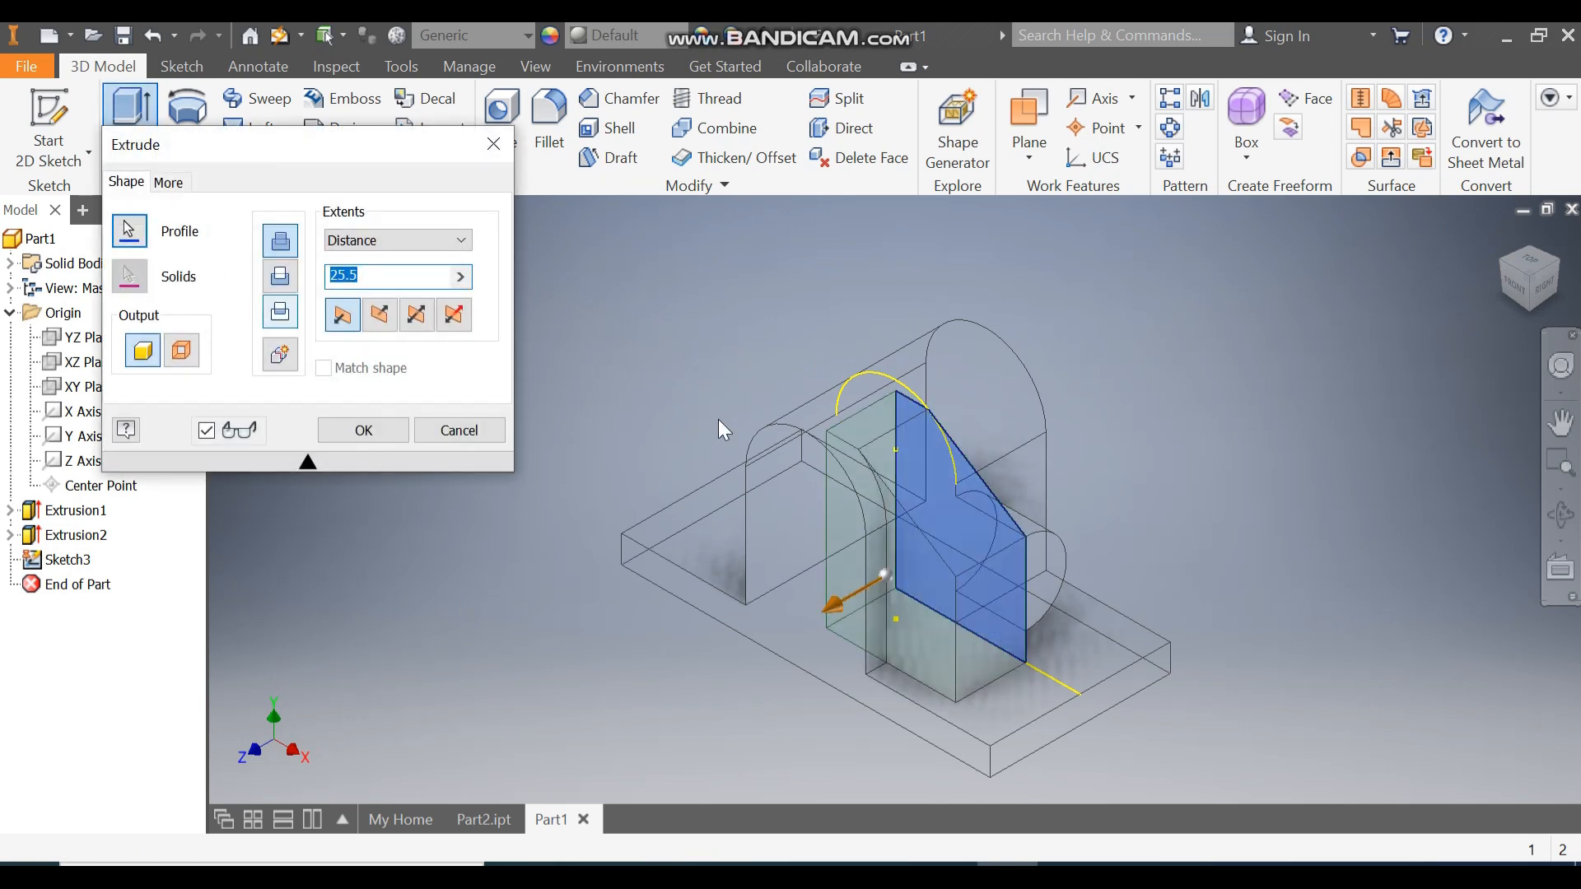
{"action": "left_click", "coordinate": [422, 321]}
{"action": "left_click_drag", "start_coordinate": [387, 279], "coordinate": [298, 273]}
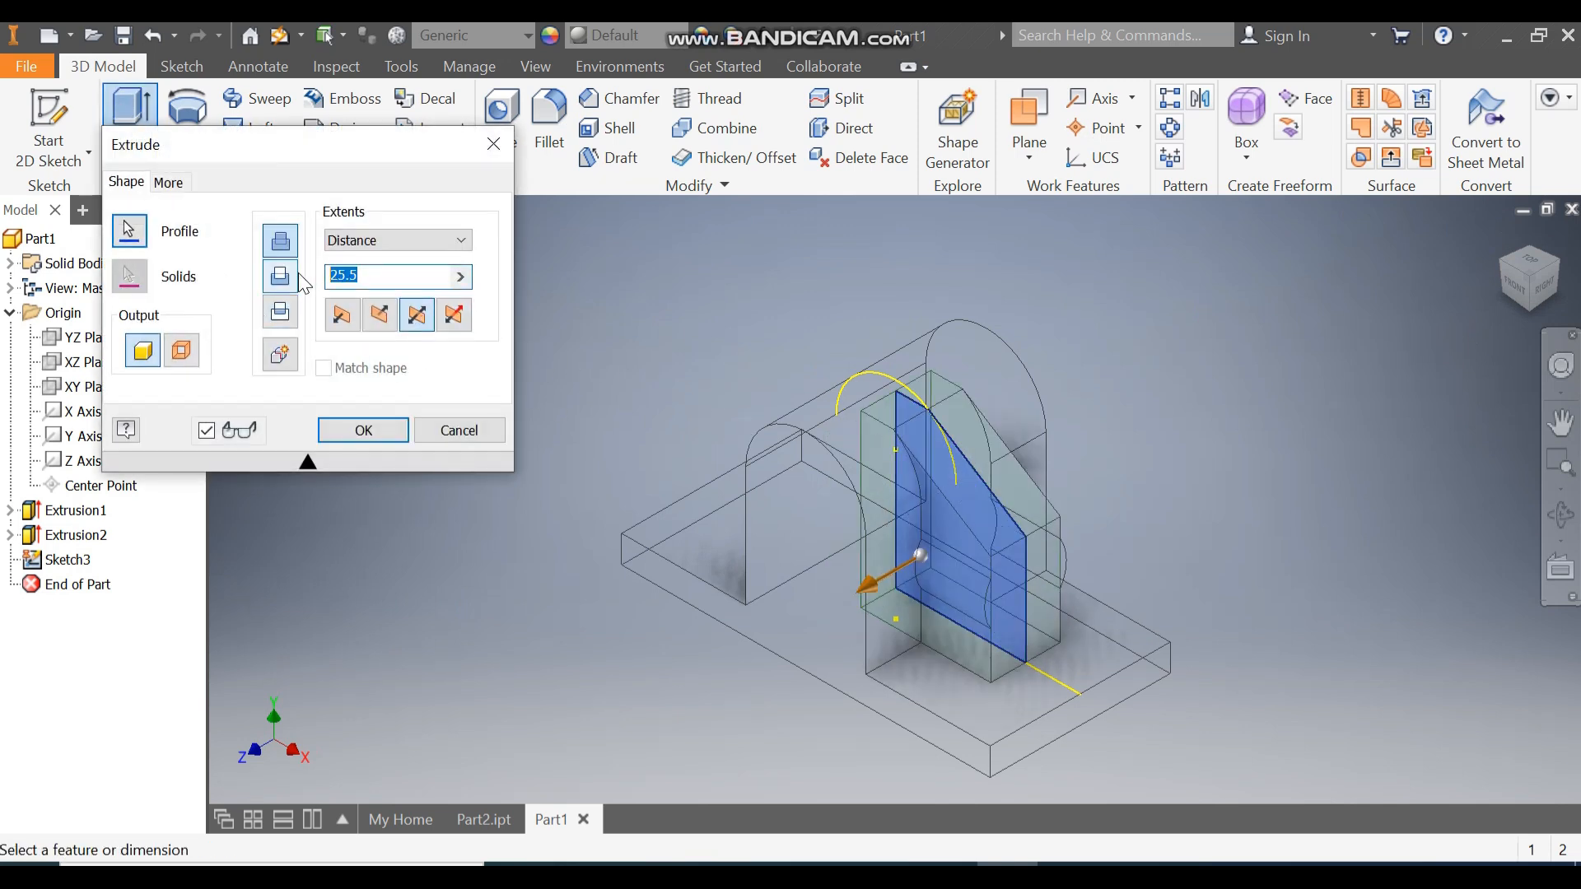
{"action": "type", "text": "8"}
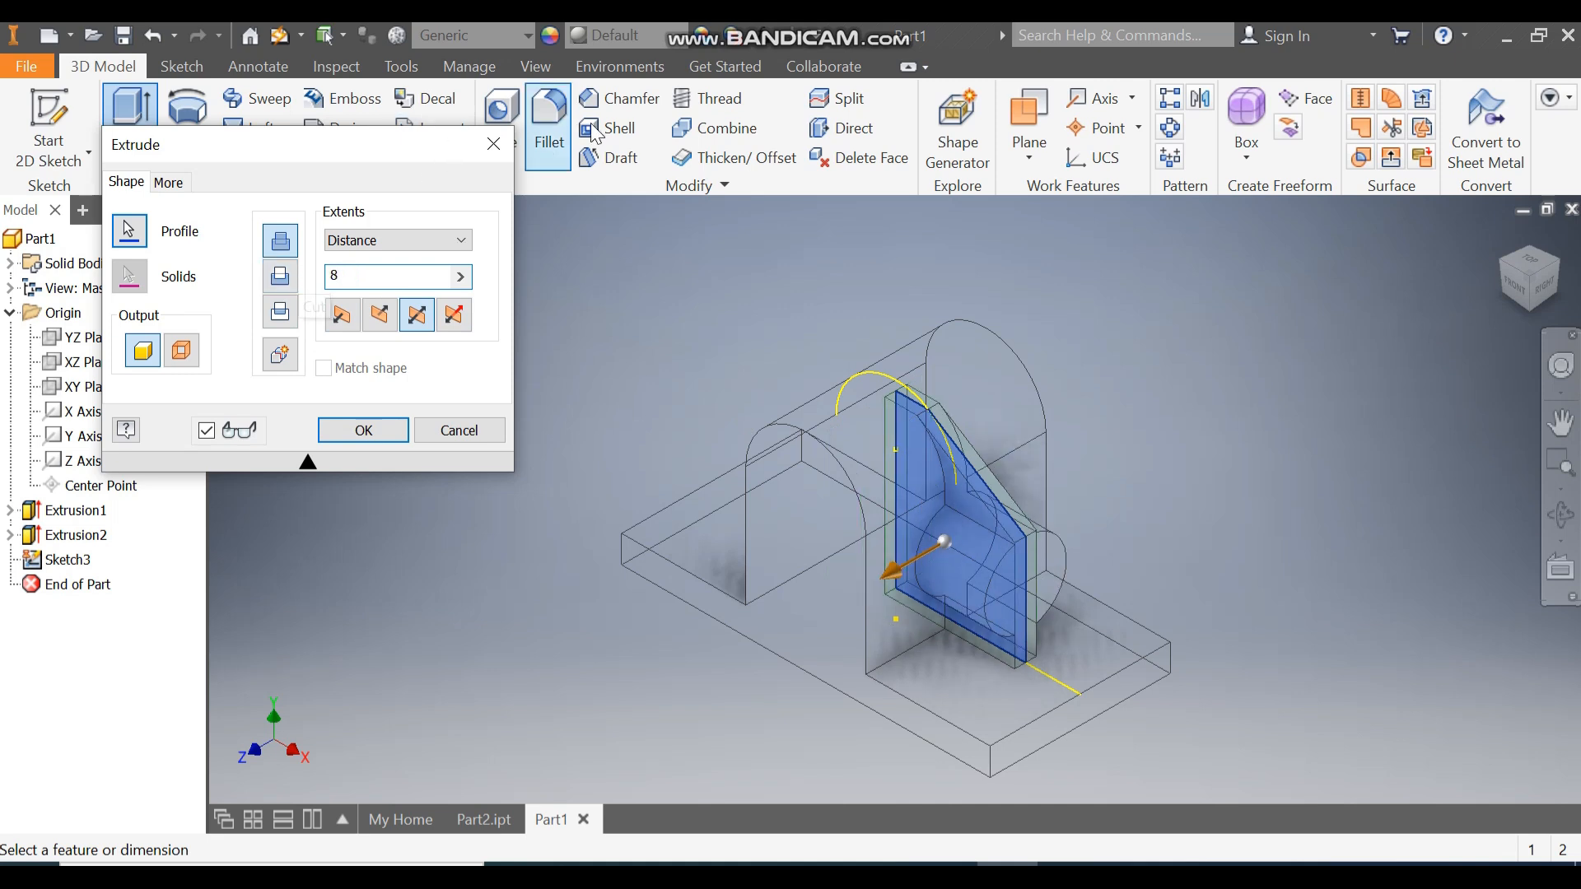
{"action": "left_click", "coordinate": [536, 65]}
{"action": "left_click_drag", "start_coordinate": [304, 144], "coordinate": [327, 250]}
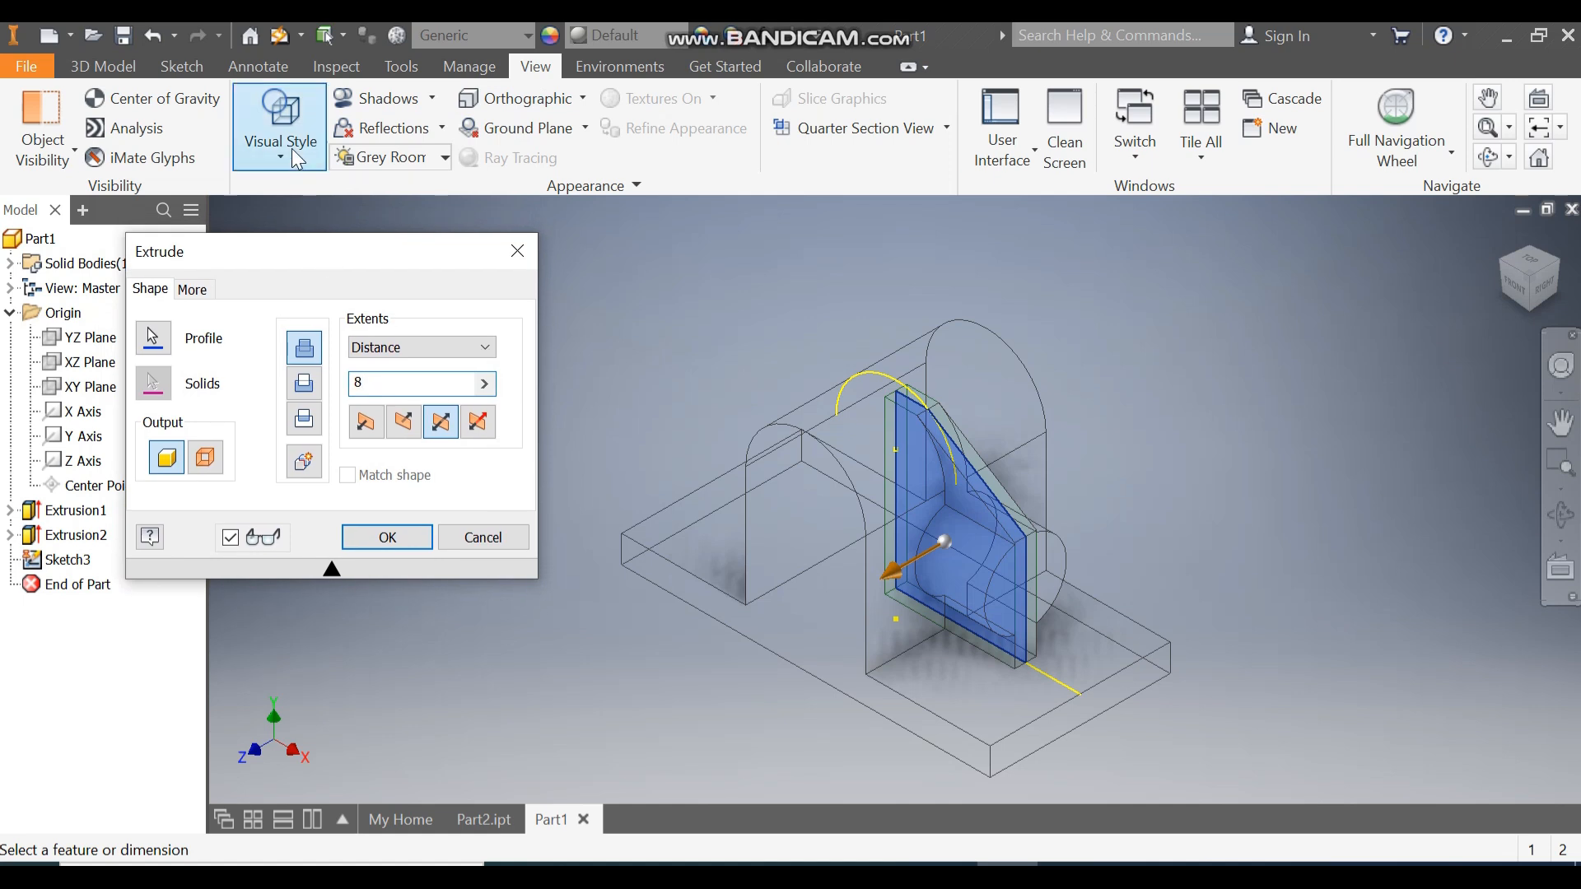
{"action": "left_click", "coordinate": [281, 152]}
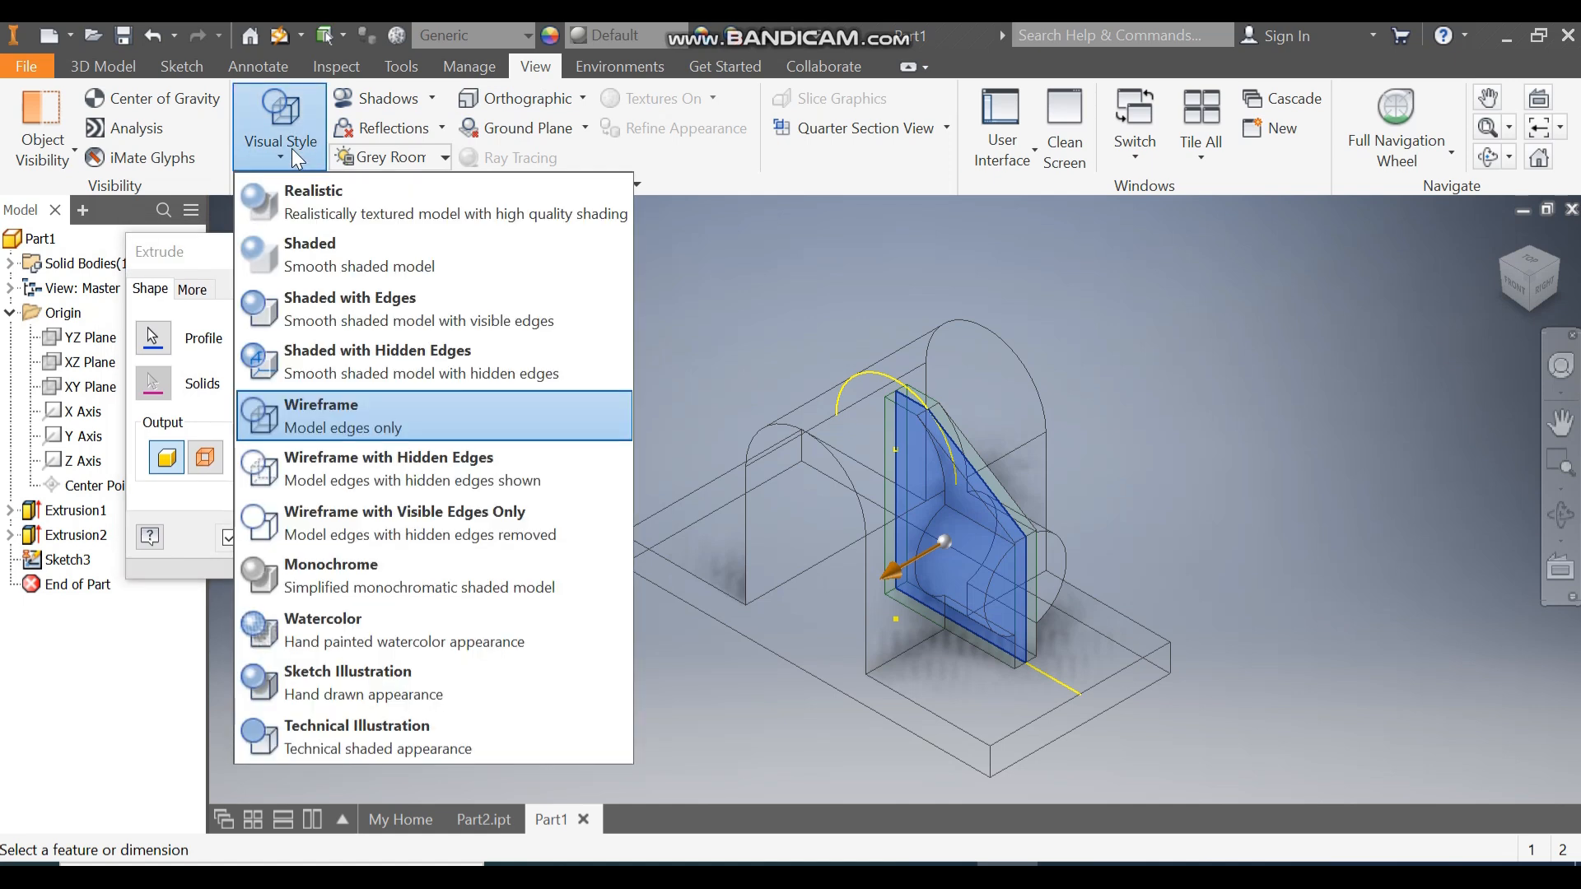
{"action": "left_click", "coordinate": [371, 297]}
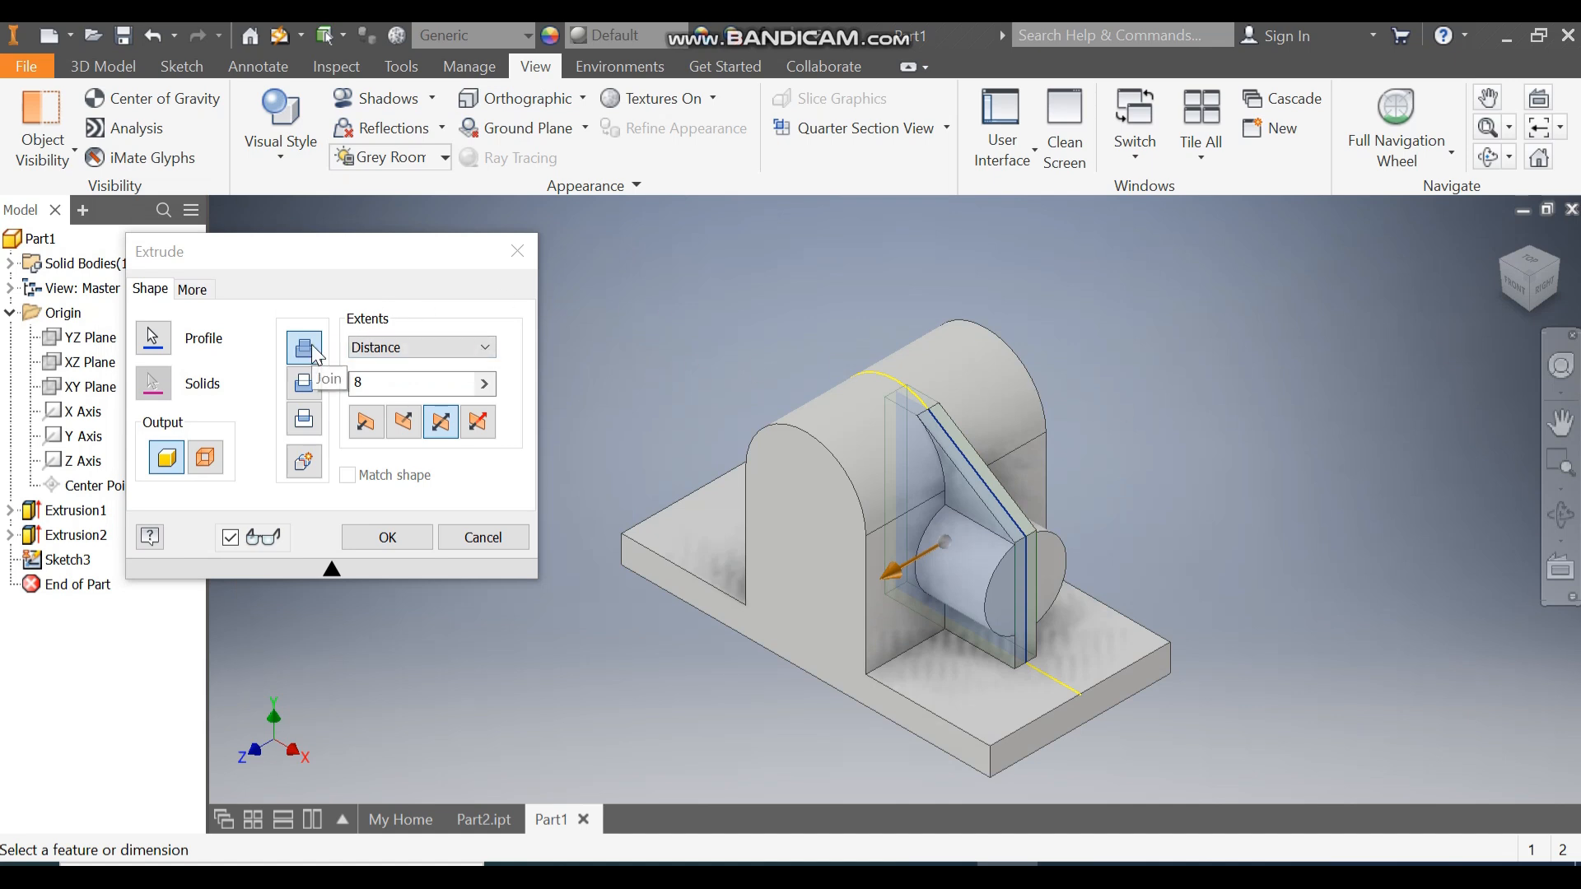
{"action": "left_click", "coordinate": [363, 537]}
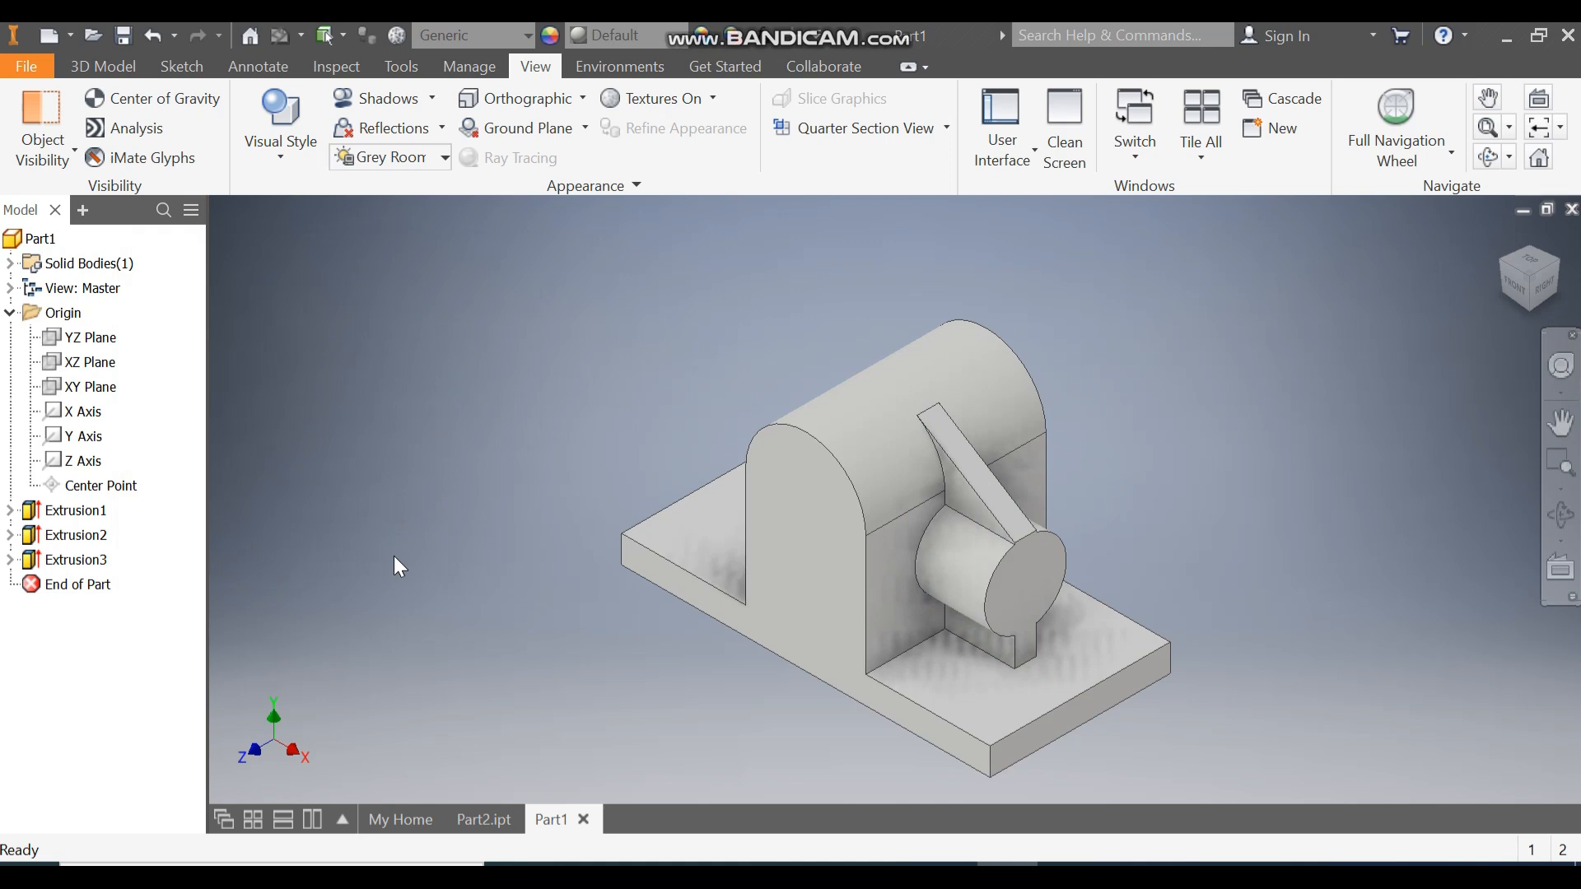
Switch to the 3D Model ribbon tab for part-modelling commands.
{"action": "scroll", "coordinate": [905, 630], "scroll_direction": "down", "scroll_amount": 2}
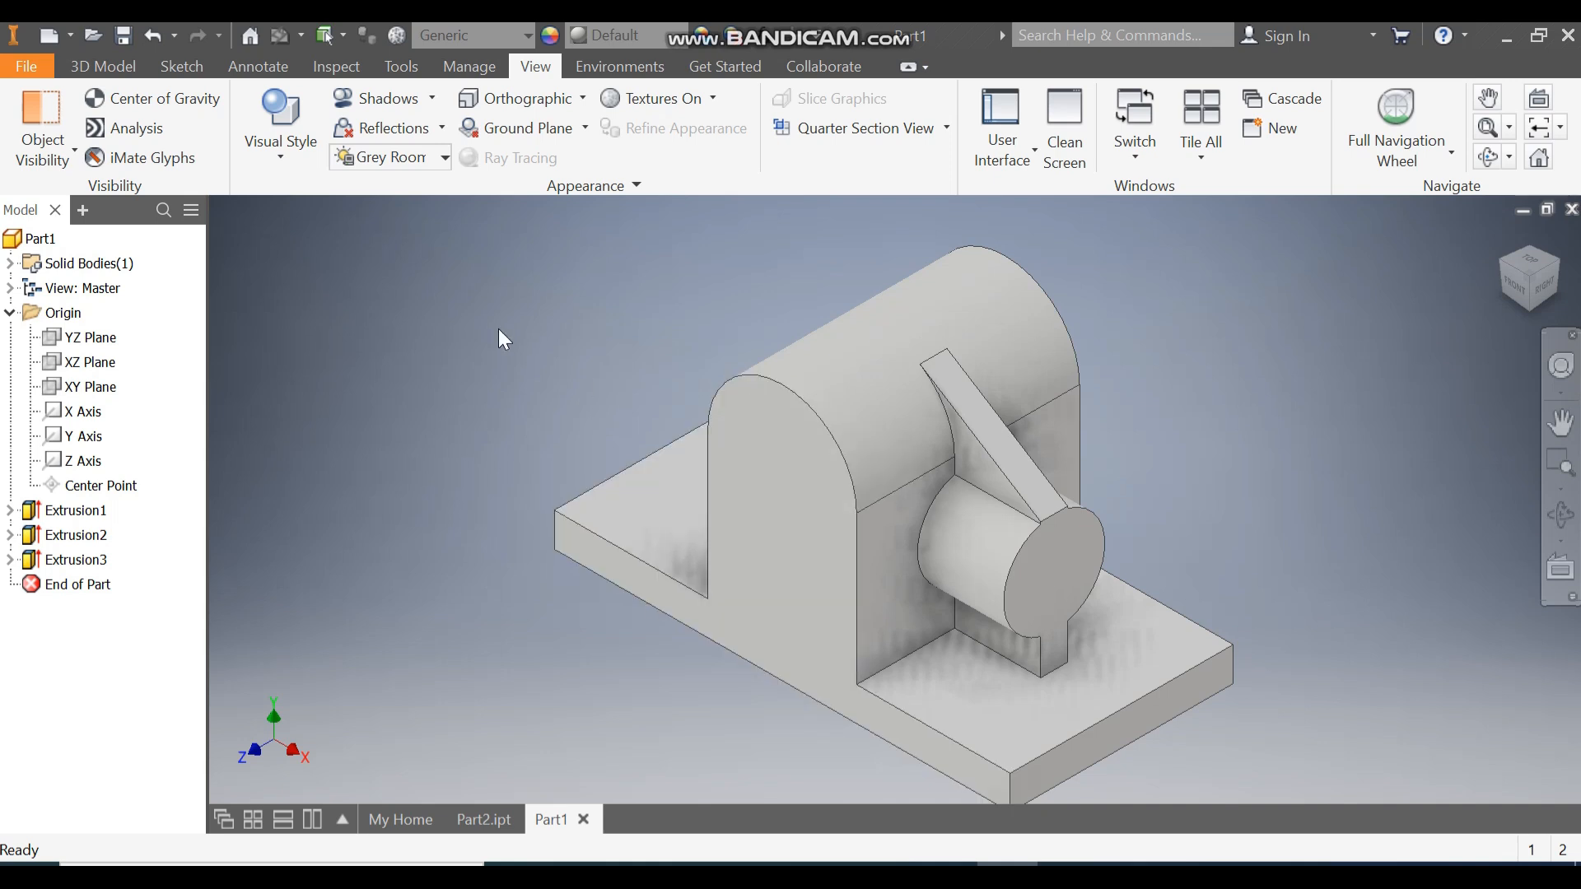
{"action": "left_click", "coordinate": [102, 66]}
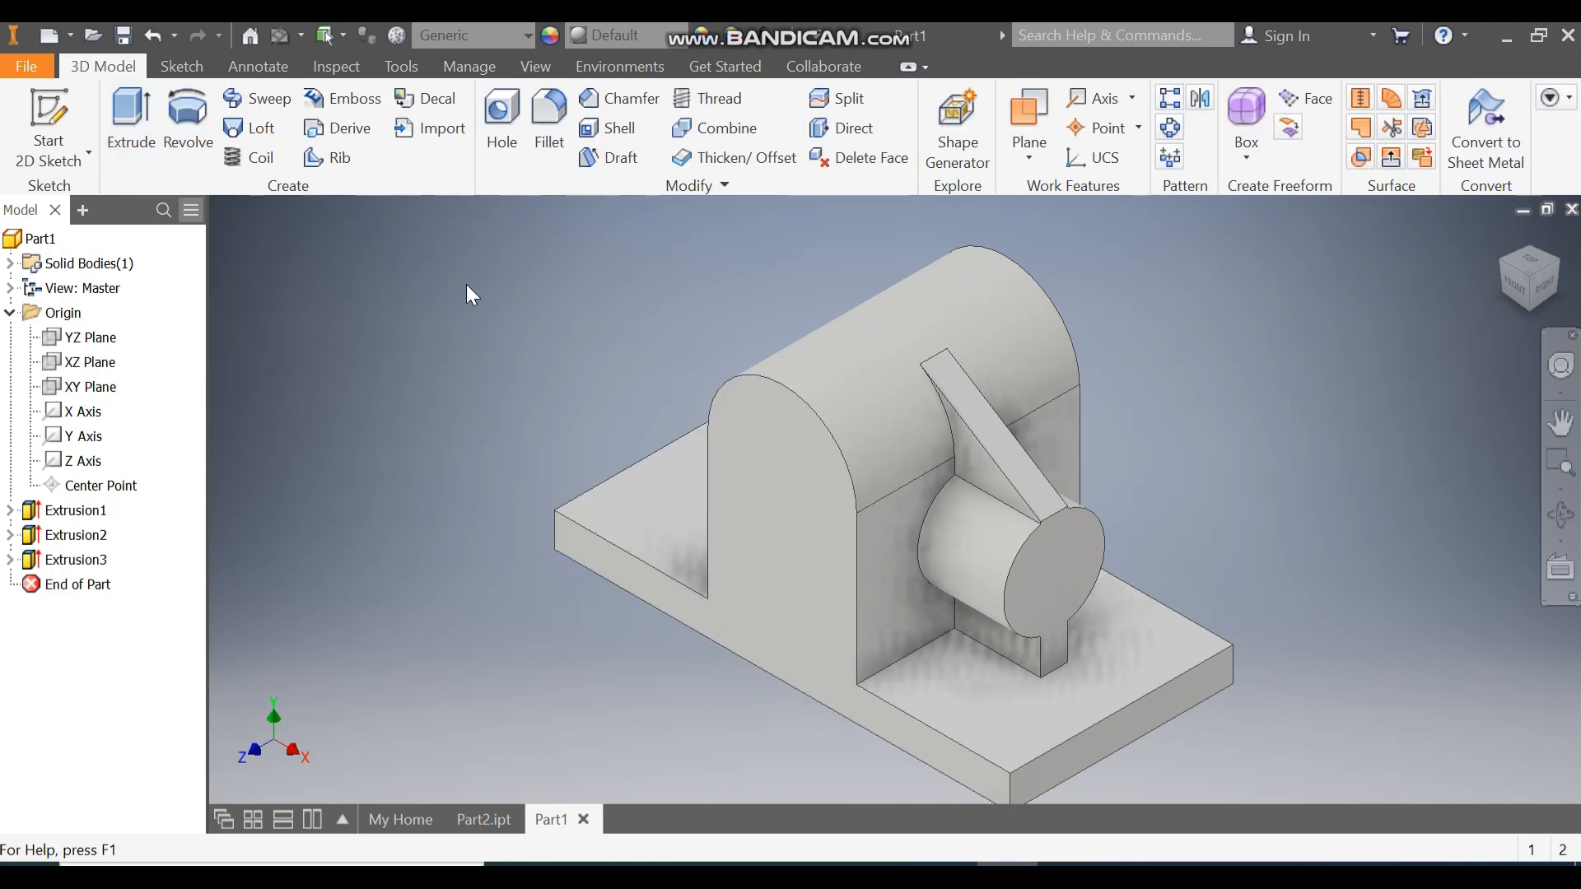
Mirror Extrusion2 (boss) and Extrusion3 (rib) about the YZ Plane.
{"action": "left_click", "coordinate": [1201, 96]}
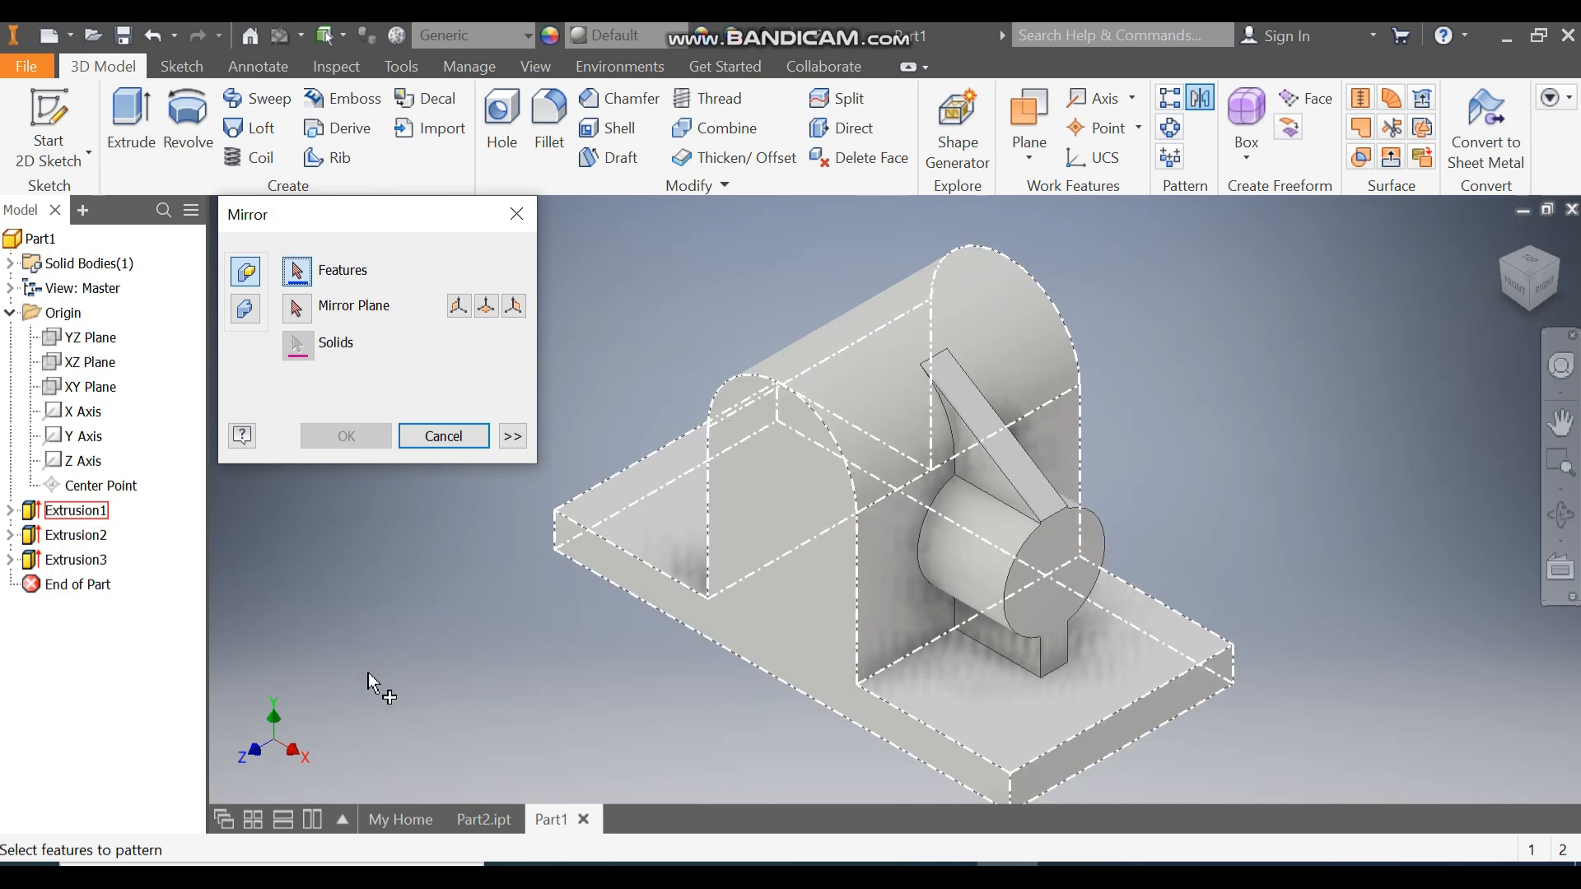
{"action": "left_click", "coordinate": [82, 537]}
{"action": "left_click", "coordinate": [86, 562]}
{"action": "left_click", "coordinate": [296, 308]}
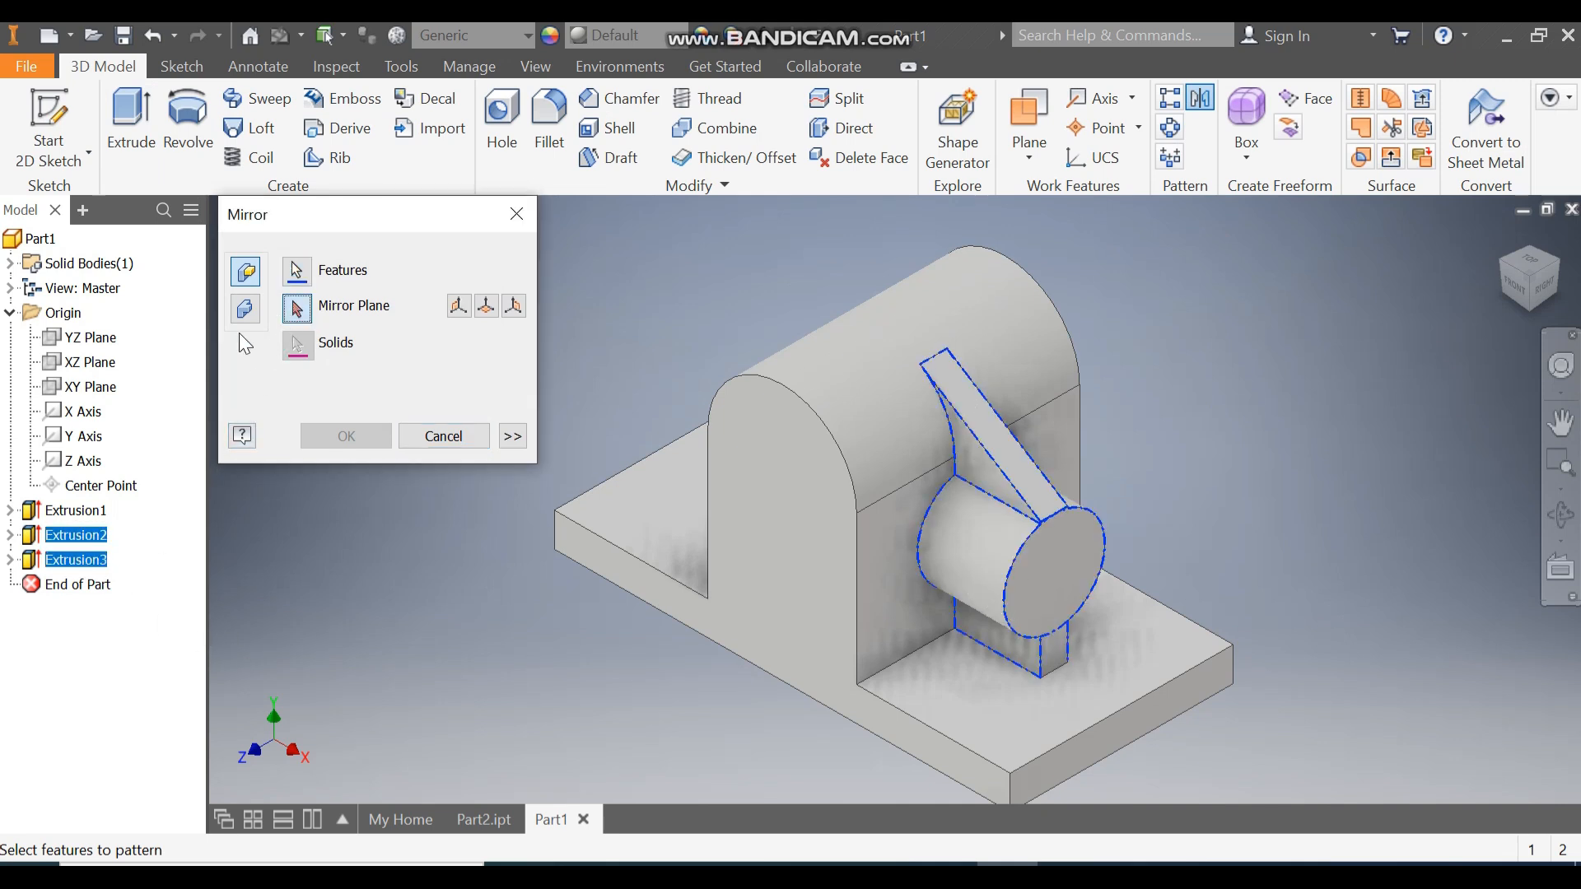
{"action": "left_click", "coordinate": [93, 339]}
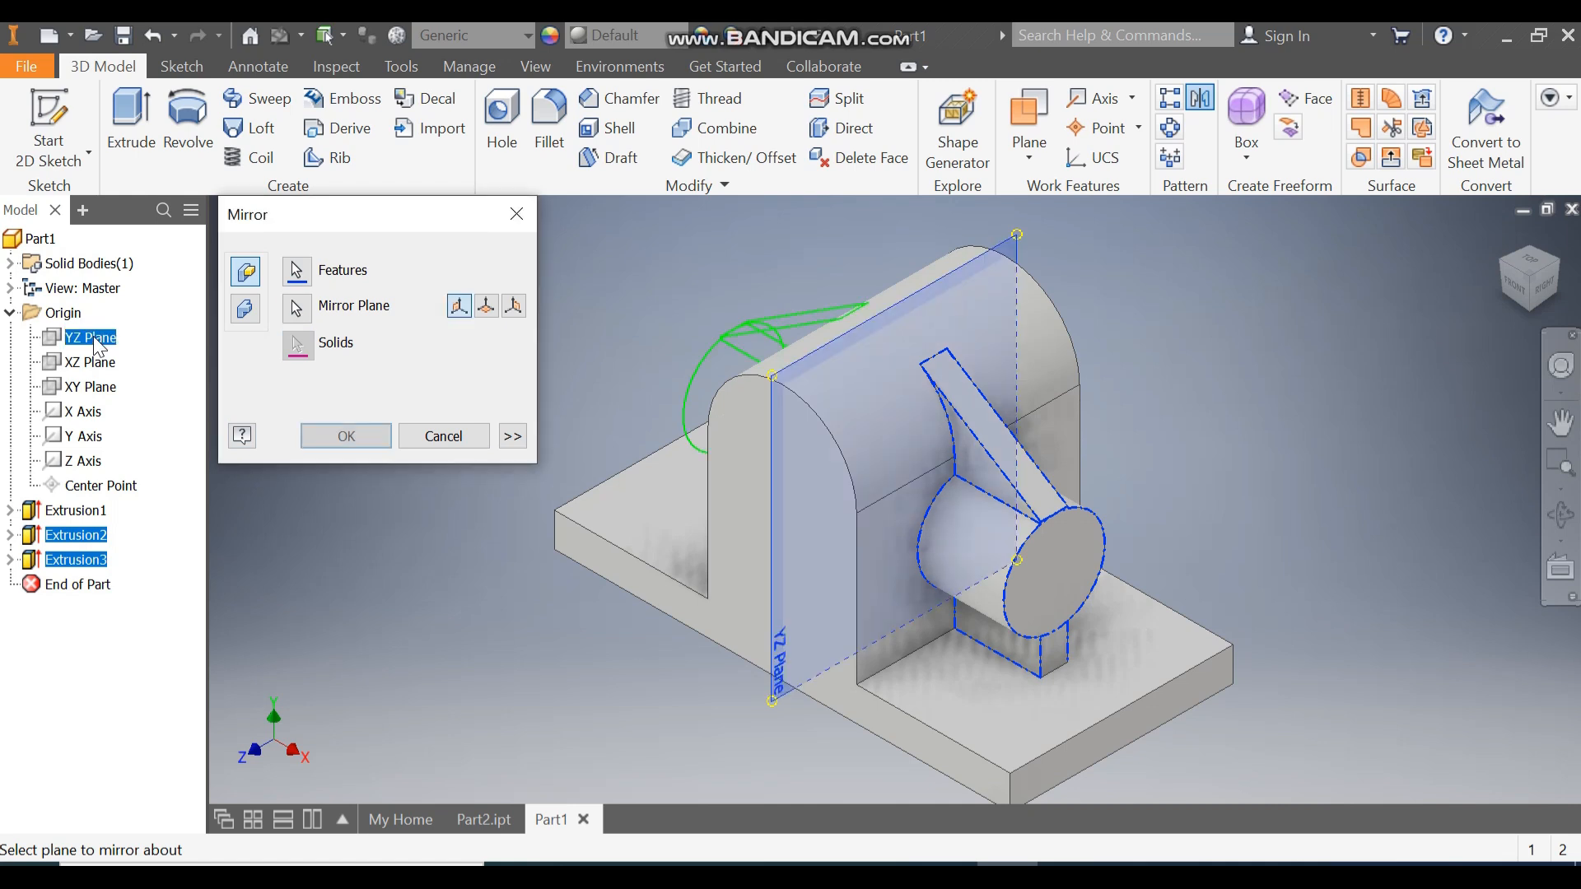
{"action": "left_click", "coordinate": [1501, 265]}
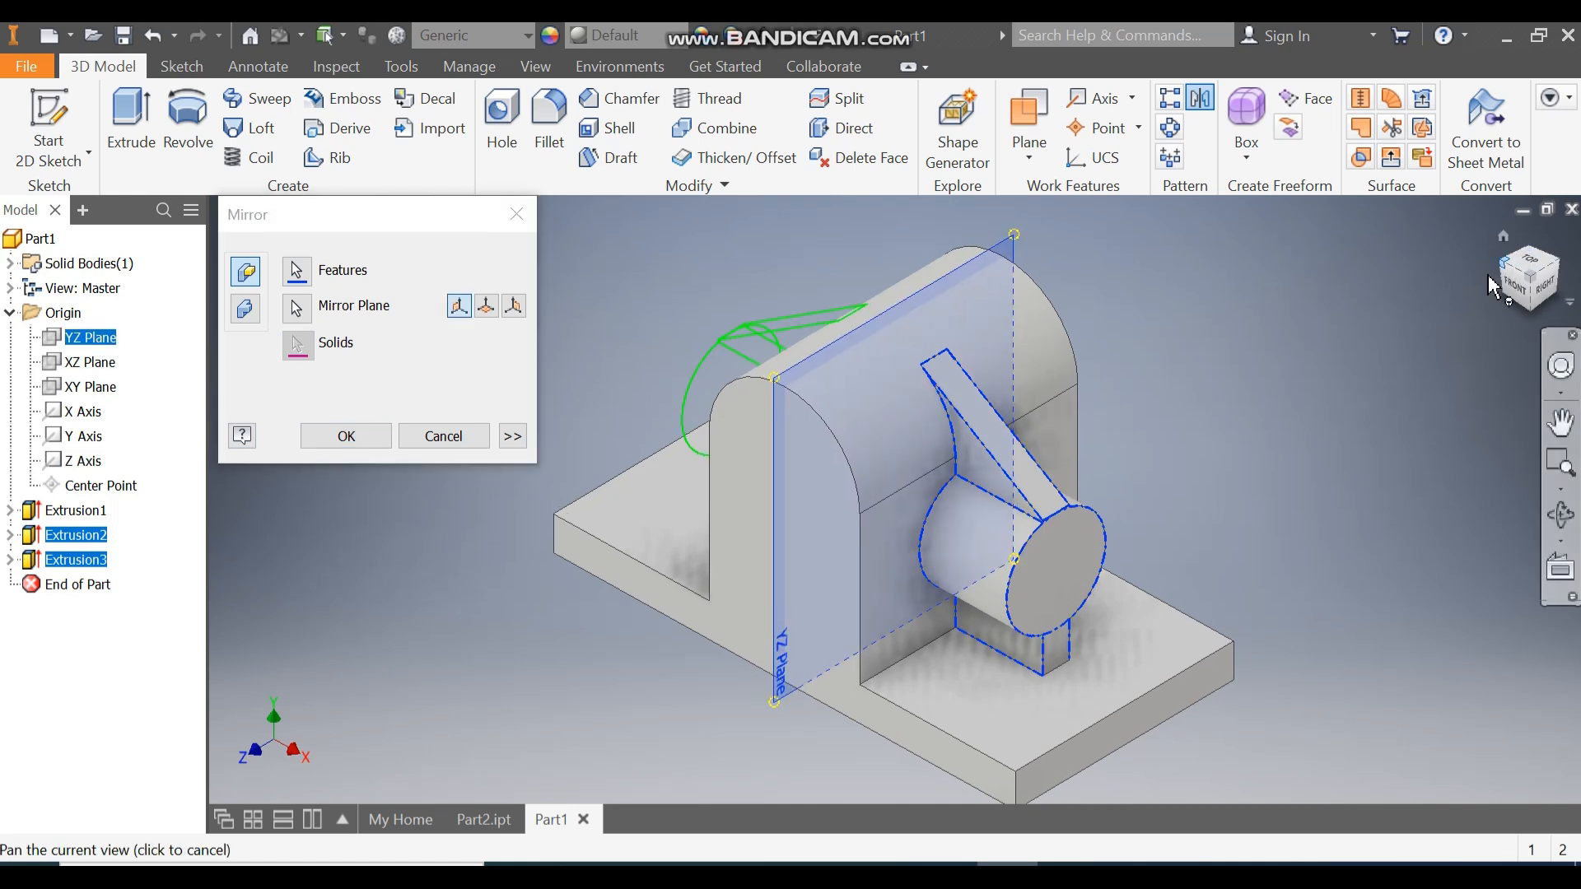
{"action": "left_click", "coordinate": [368, 445]}
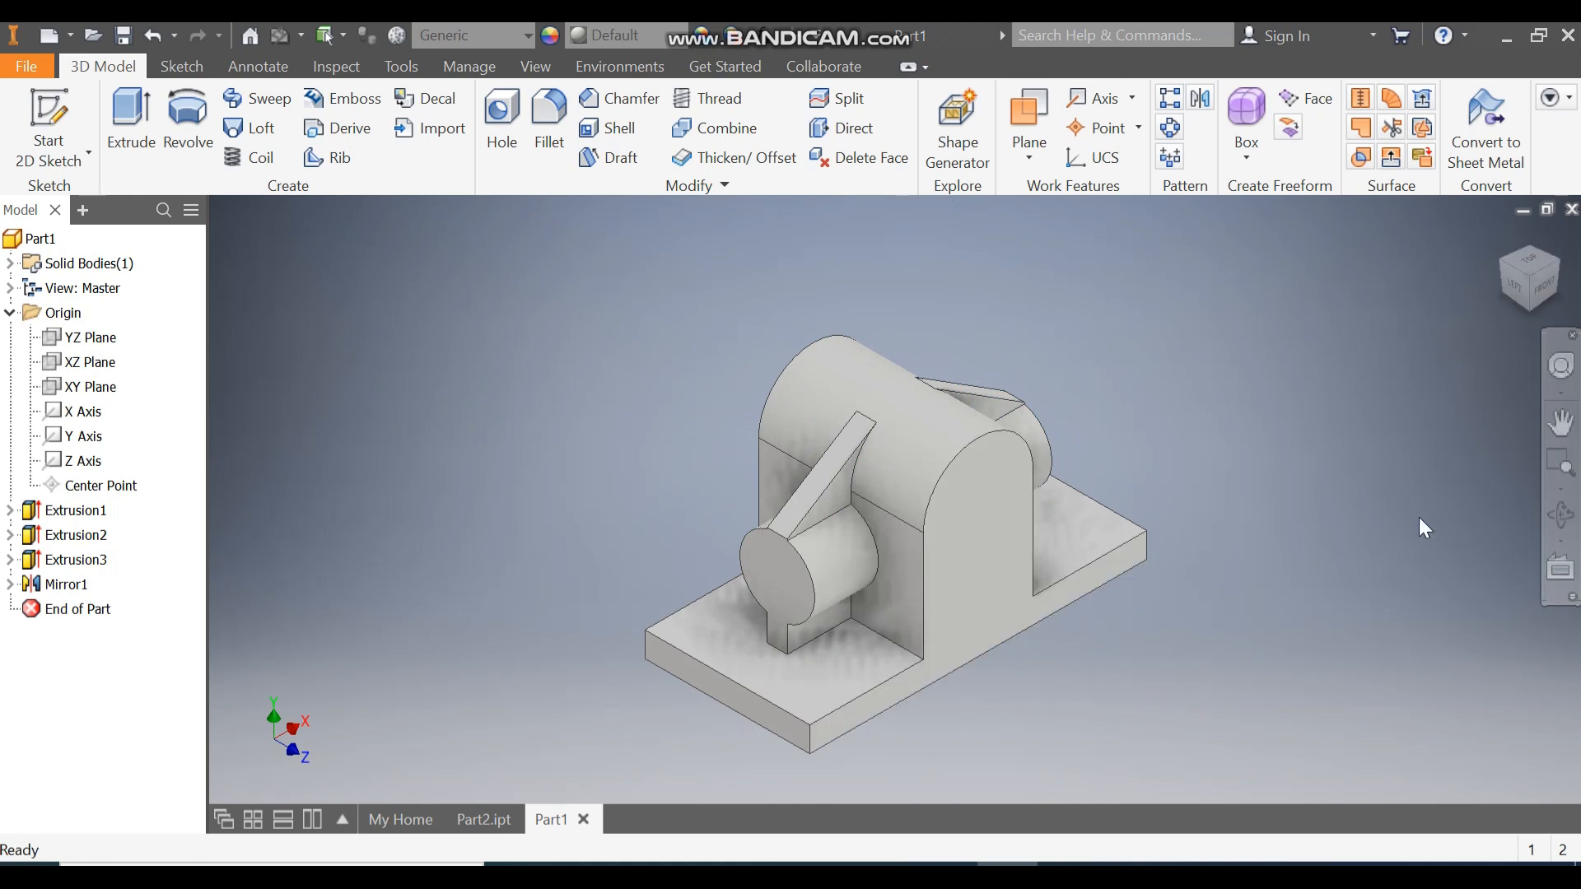
{"action": "left_click", "coordinate": [1568, 274]}
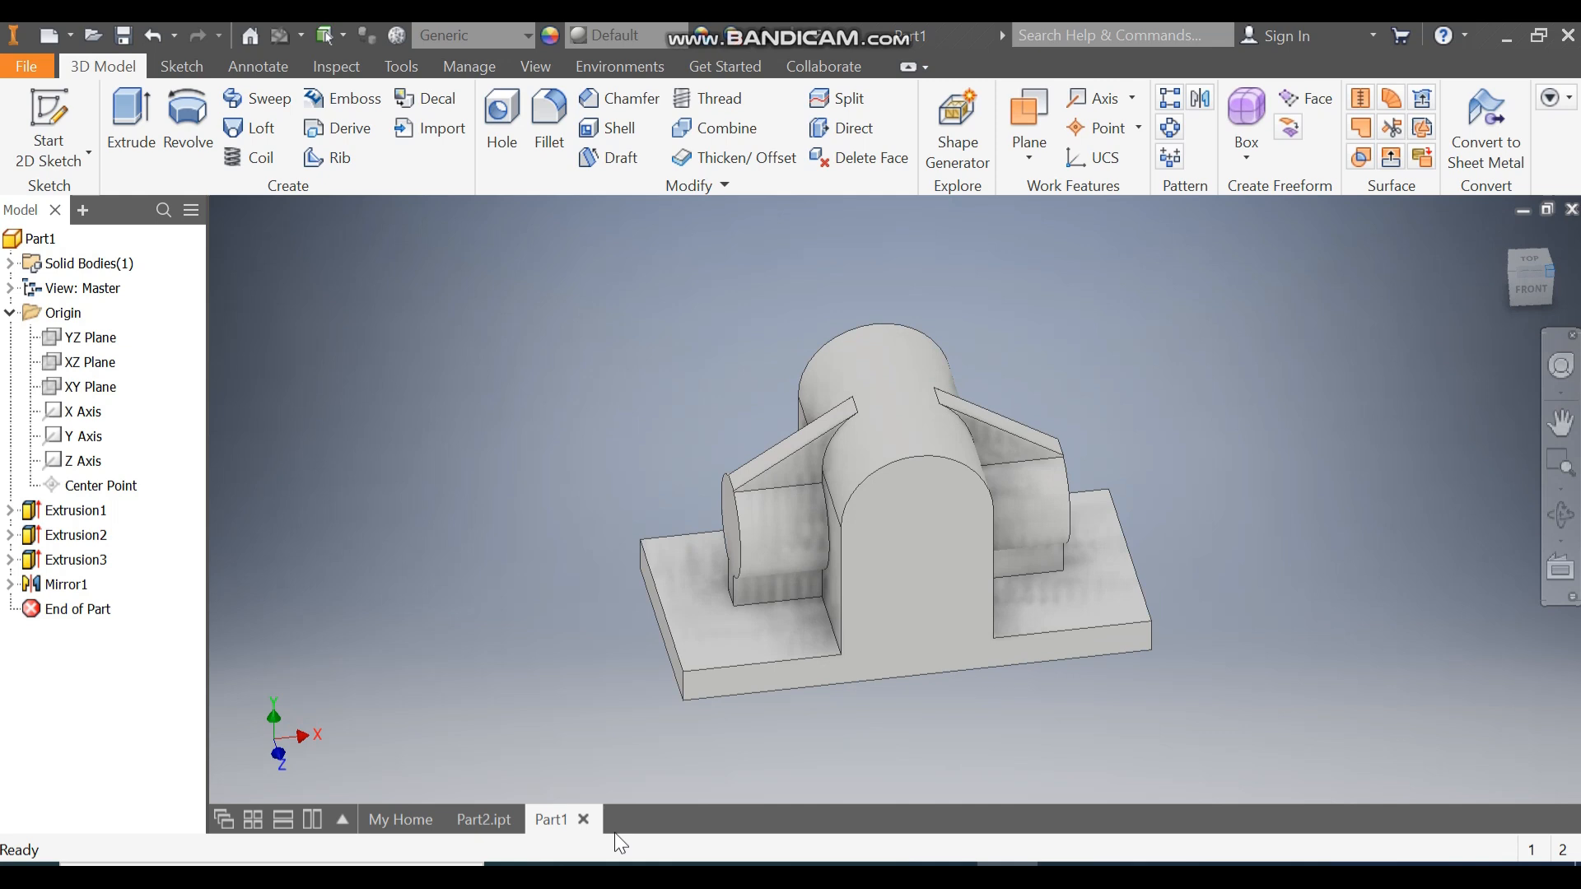
{"action": "left_click", "coordinate": [492, 815]}
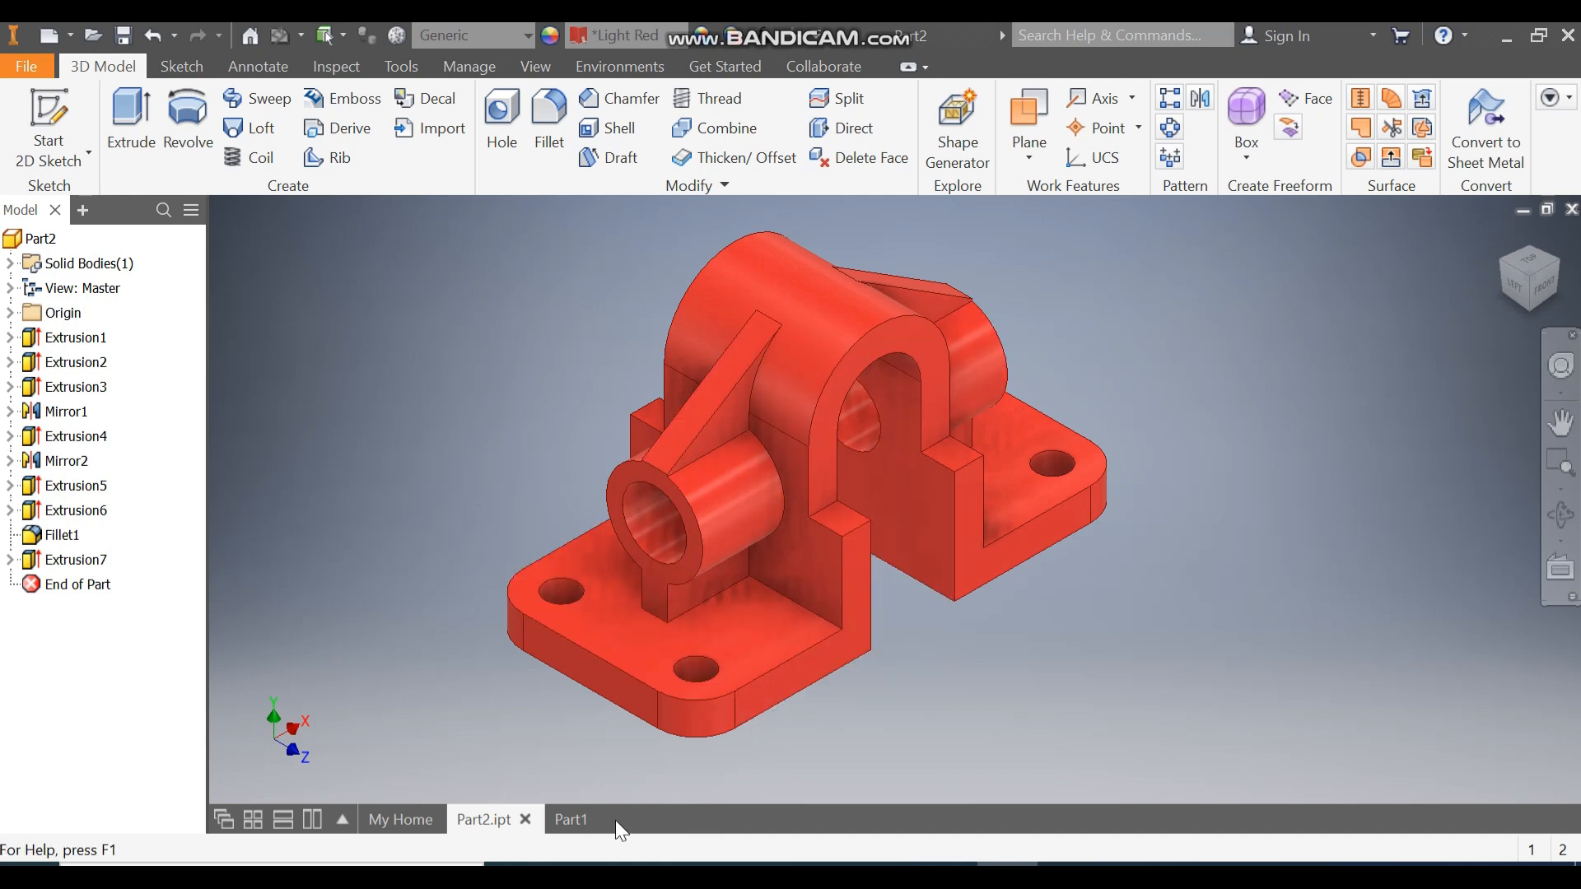
{"action": "left_click", "coordinate": [570, 820]}
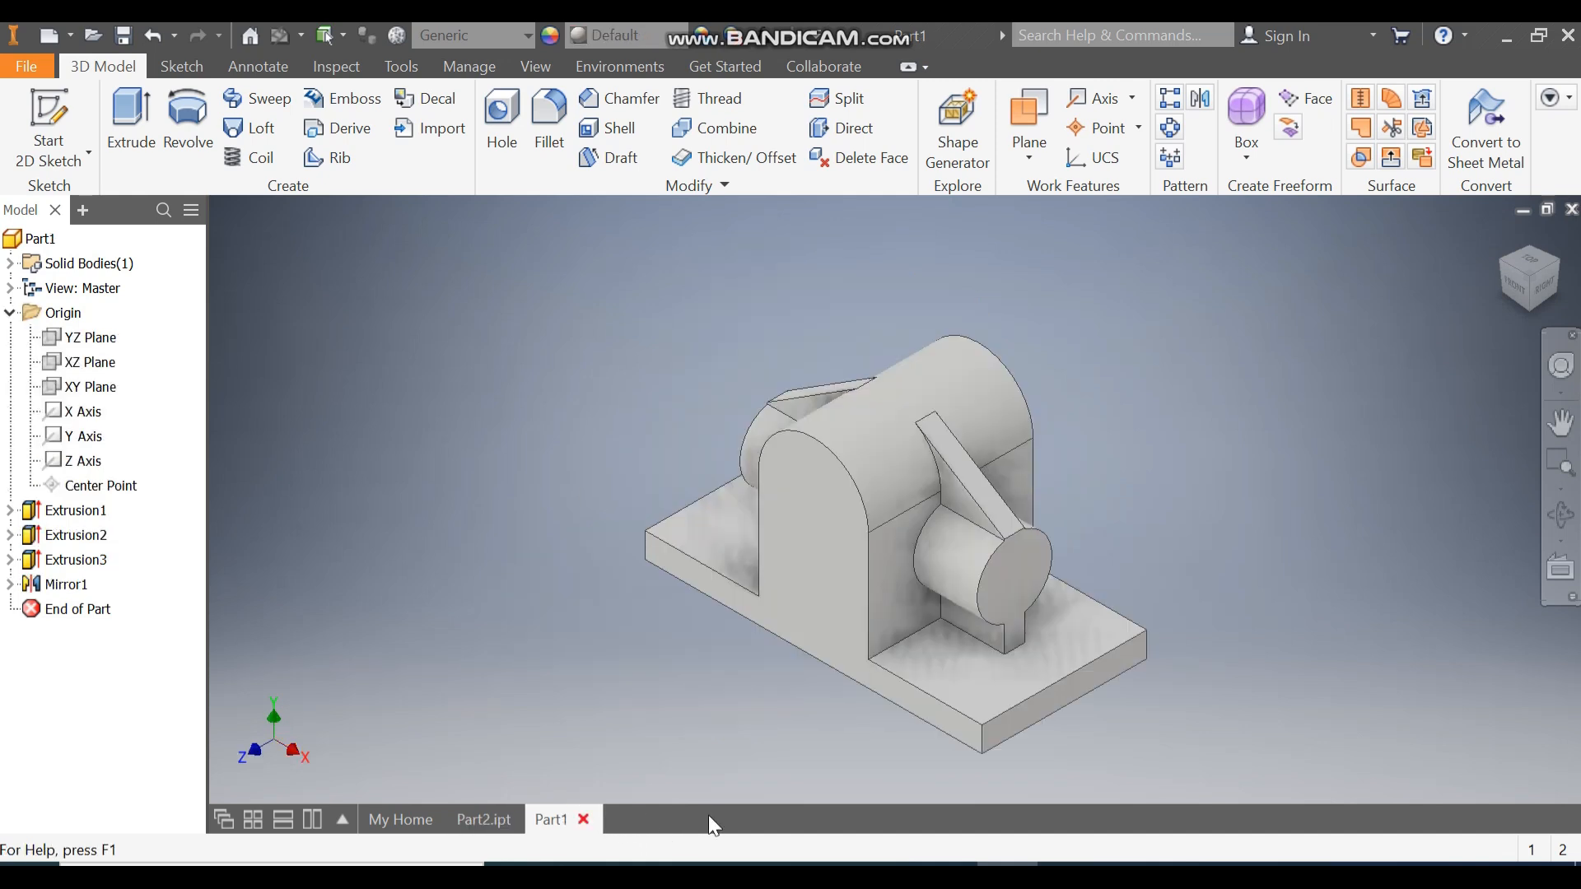
{"action": "left_click", "coordinate": [893, 565]}
Start a sketch on the upright's face and draw a two-point rectangle.
{"action": "left_click", "coordinate": [1064, 541]}
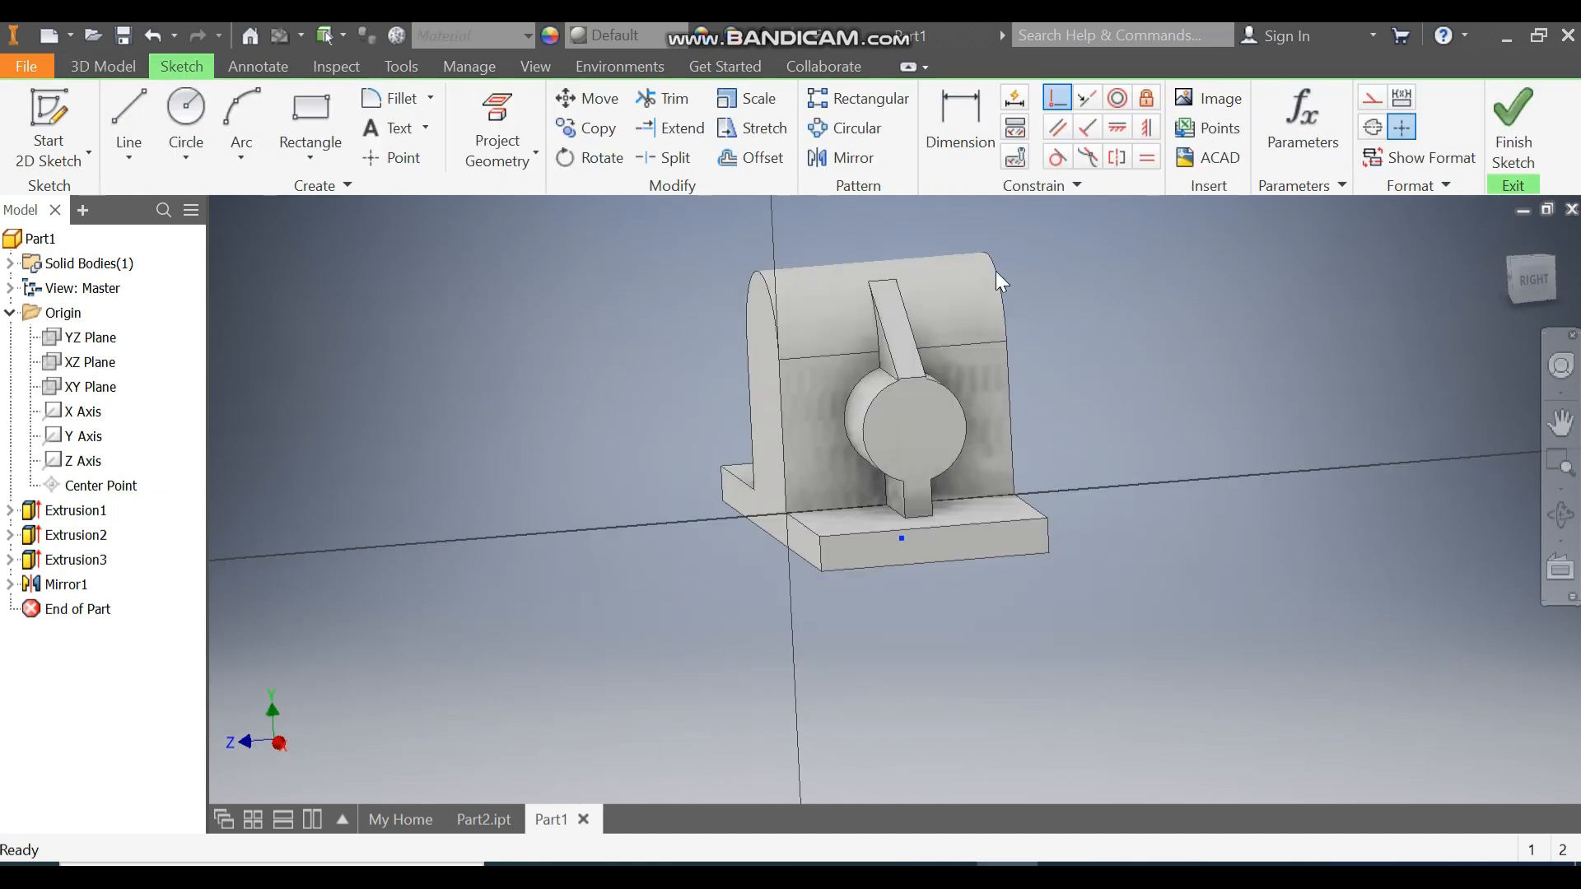
{"action": "middle_click_drag", "start_coordinate": [1036, 260], "coordinate": [1052, 292]}
{"action": "scroll", "coordinate": [1013, 327], "scroll_direction": "down", "scroll_amount": 1}
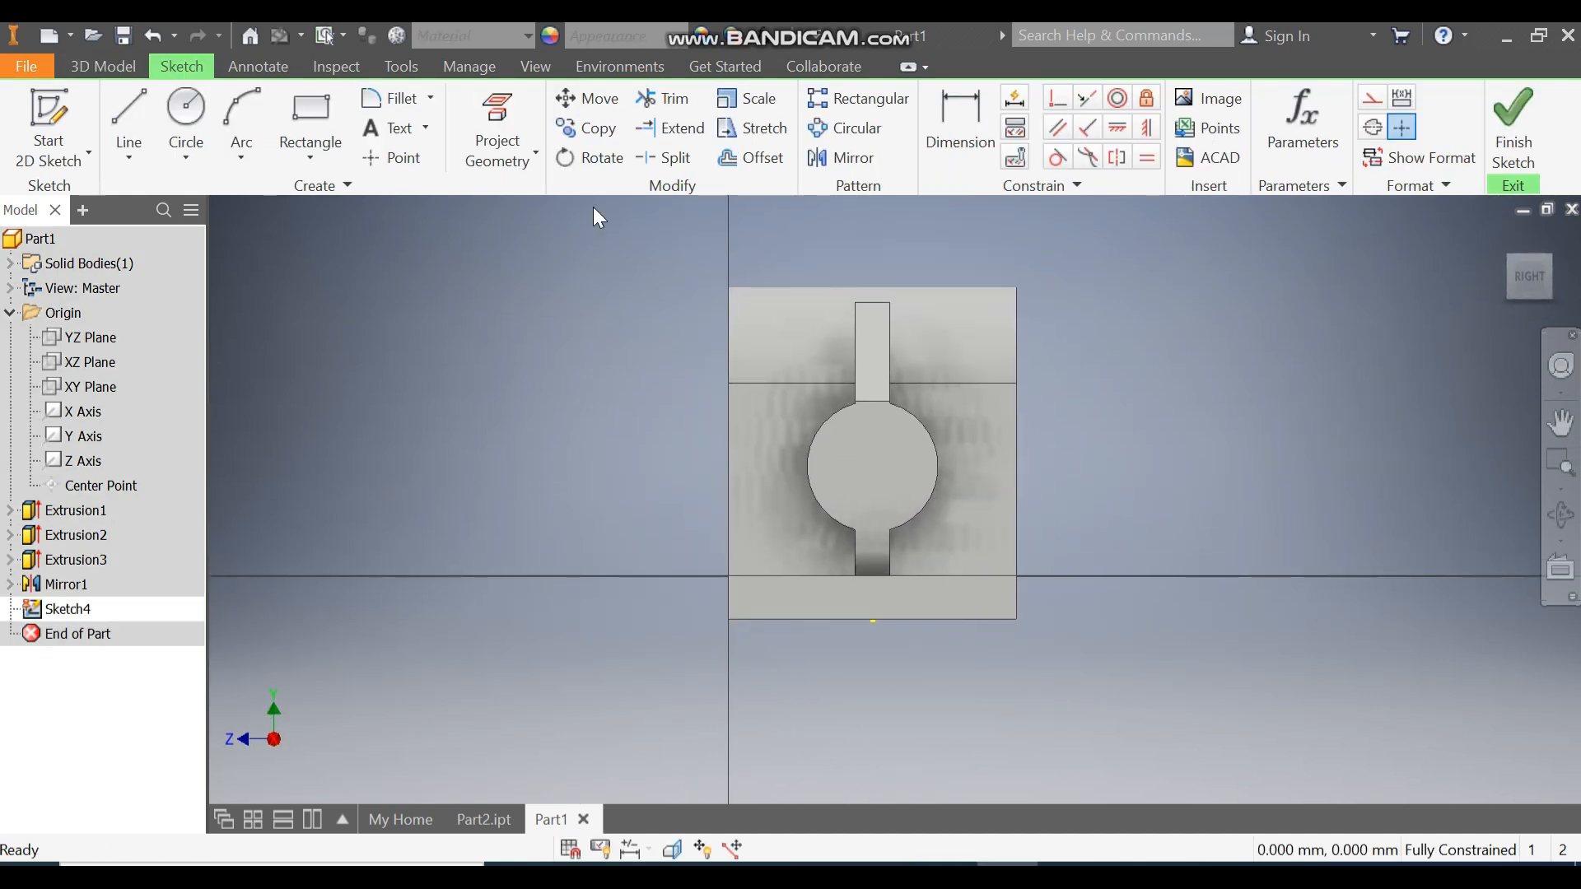
{"action": "left_click", "coordinate": [328, 156]}
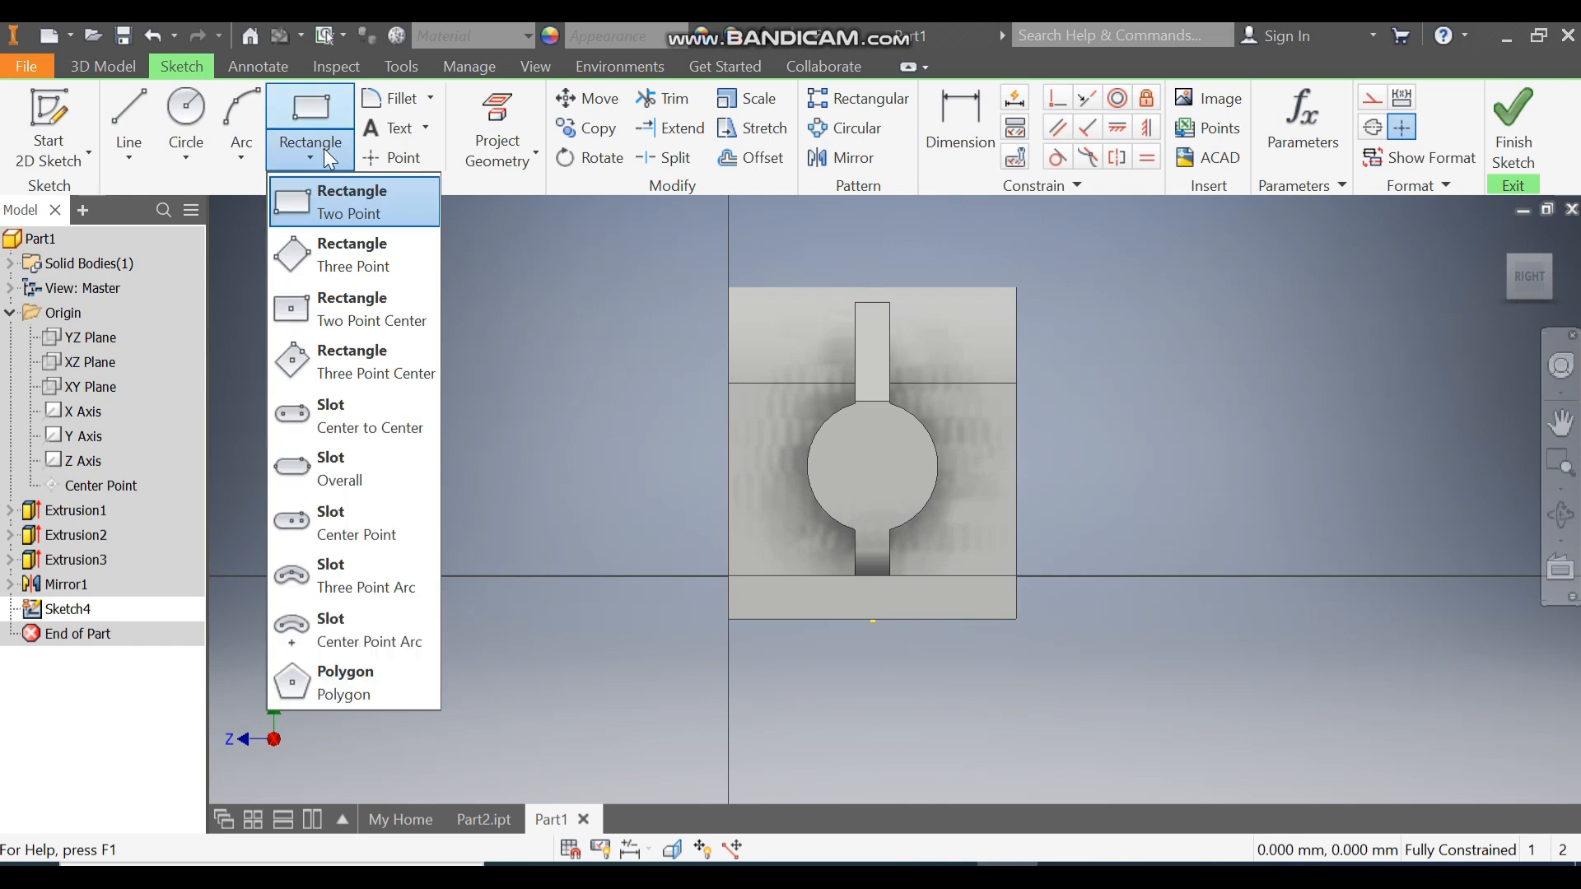
{"action": "left_click", "coordinate": [336, 213]}
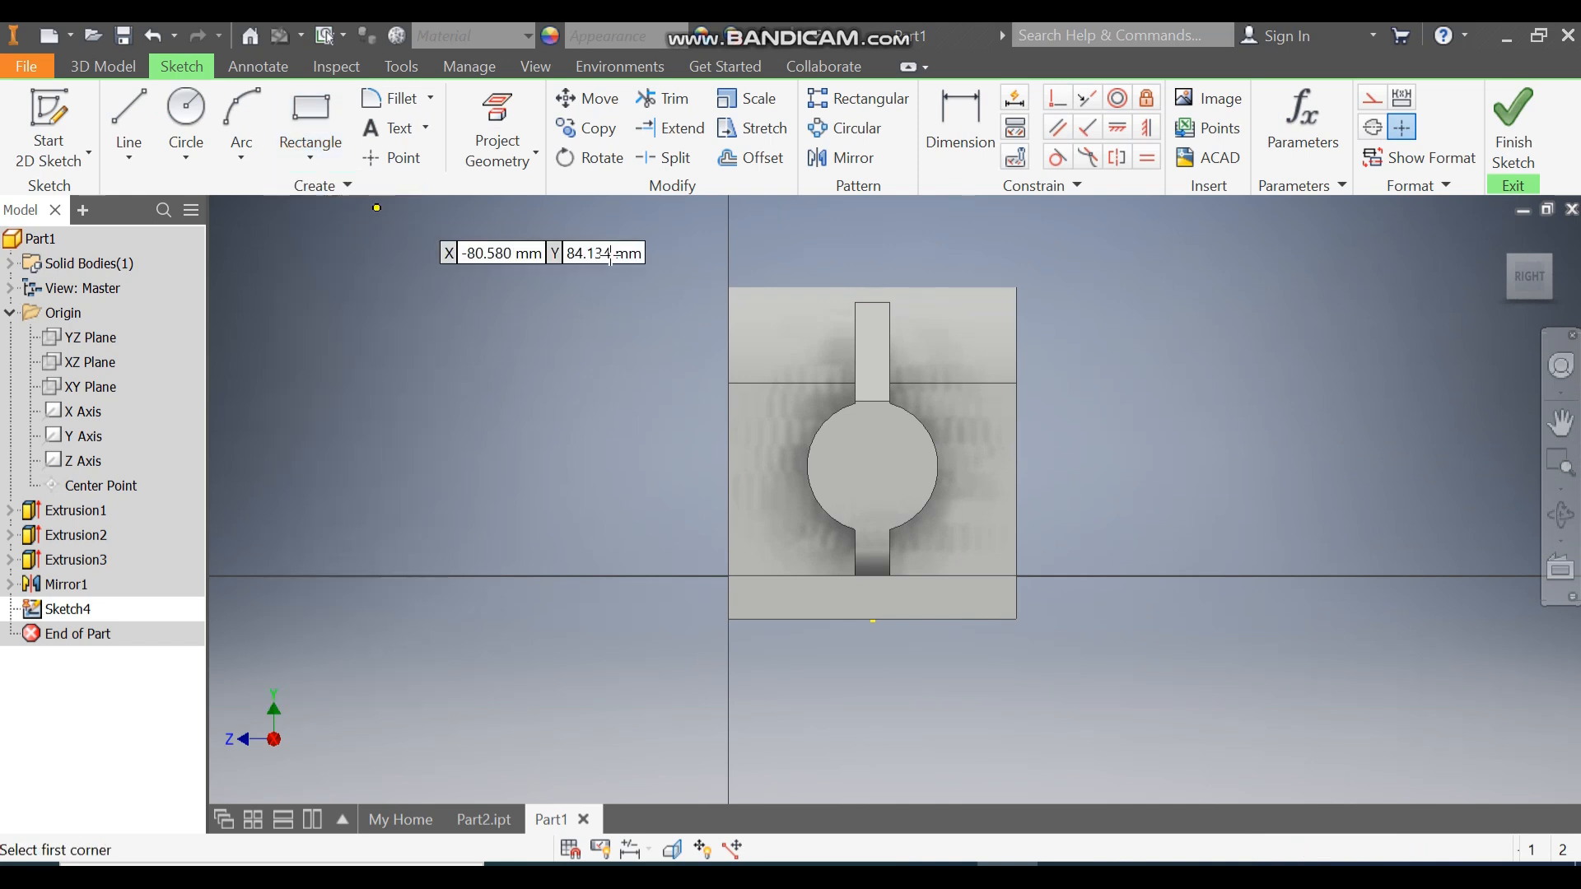
{"action": "left_click", "coordinate": [729, 287]}
{"action": "left_click", "coordinate": [783, 495]}
Dimension the rectangle 35 mm above the base and 22.5 from the boss centre.
{"action": "key", "text": "d"}
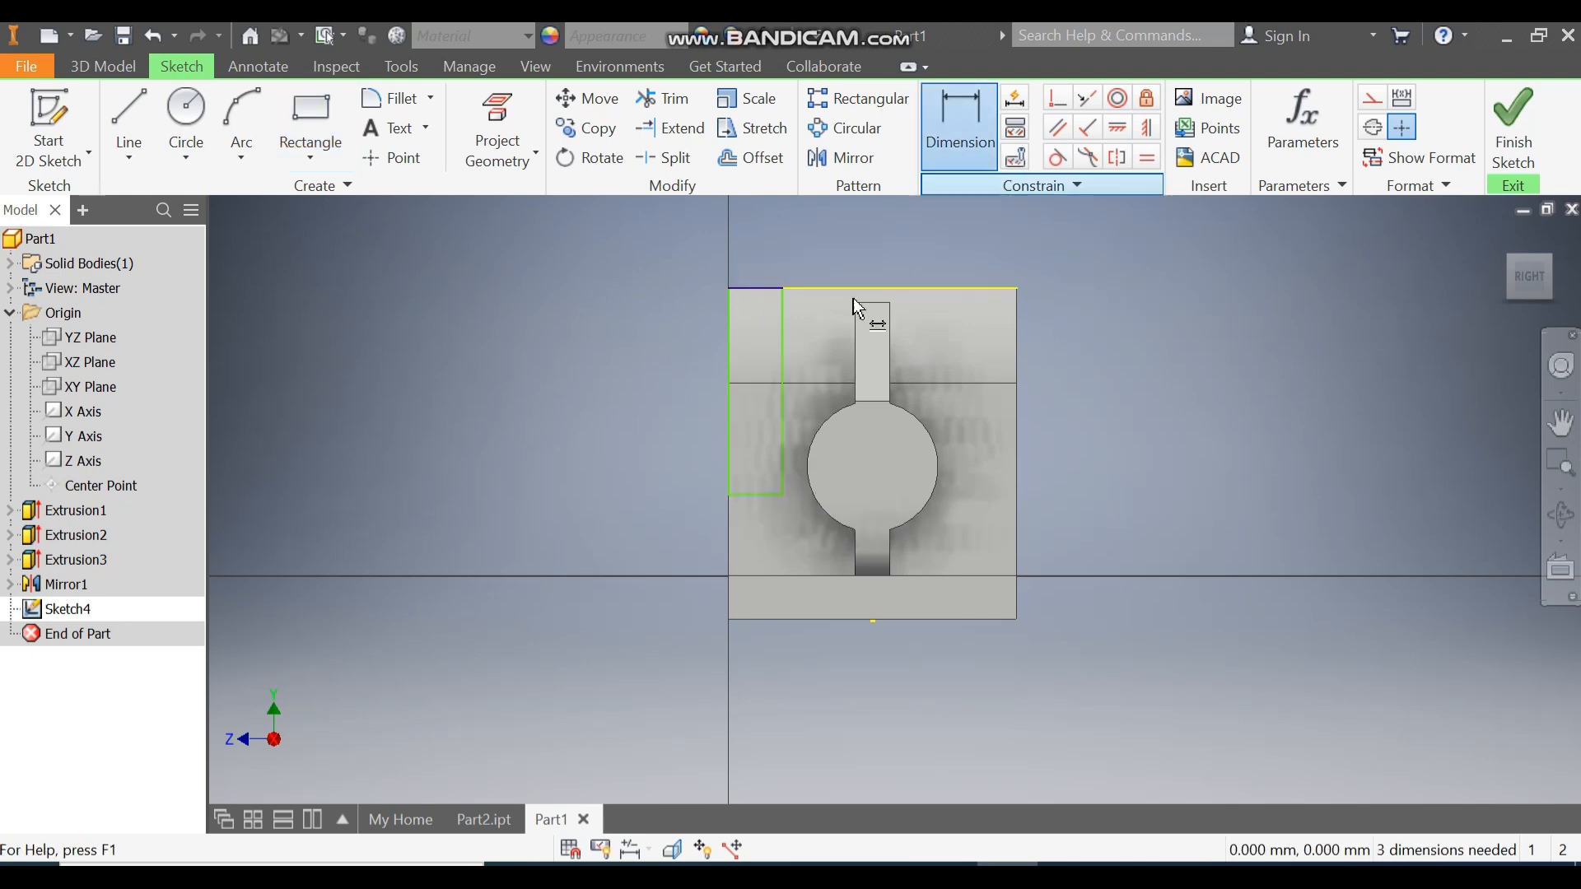
{"action": "left_click", "coordinate": [757, 620]}
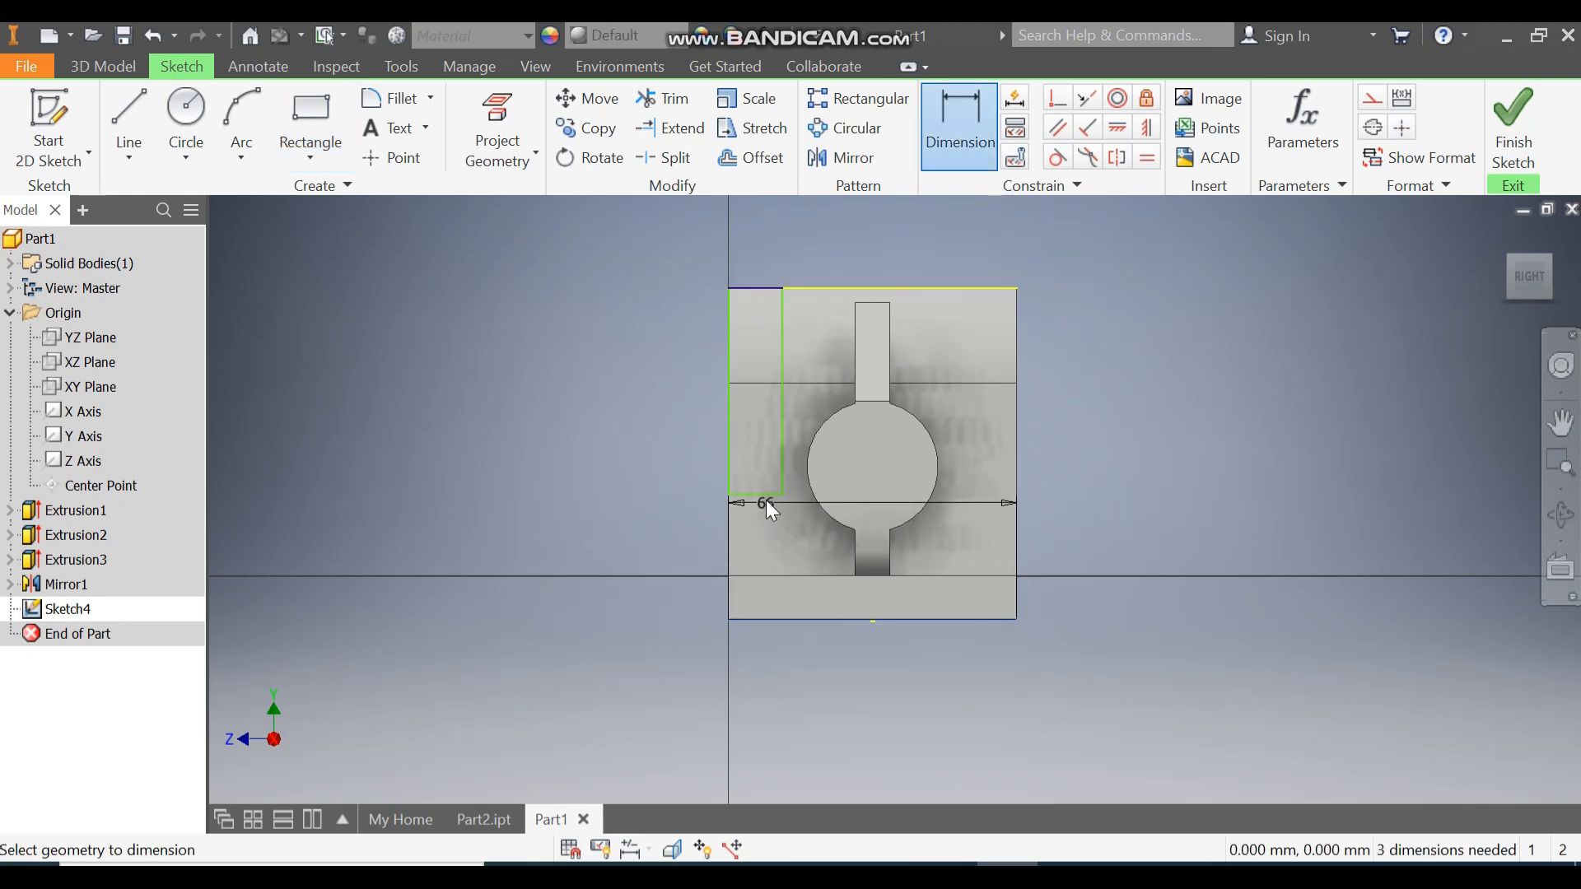
{"action": "left_click", "coordinate": [768, 497]}
{"action": "left_click", "coordinate": [631, 528]}
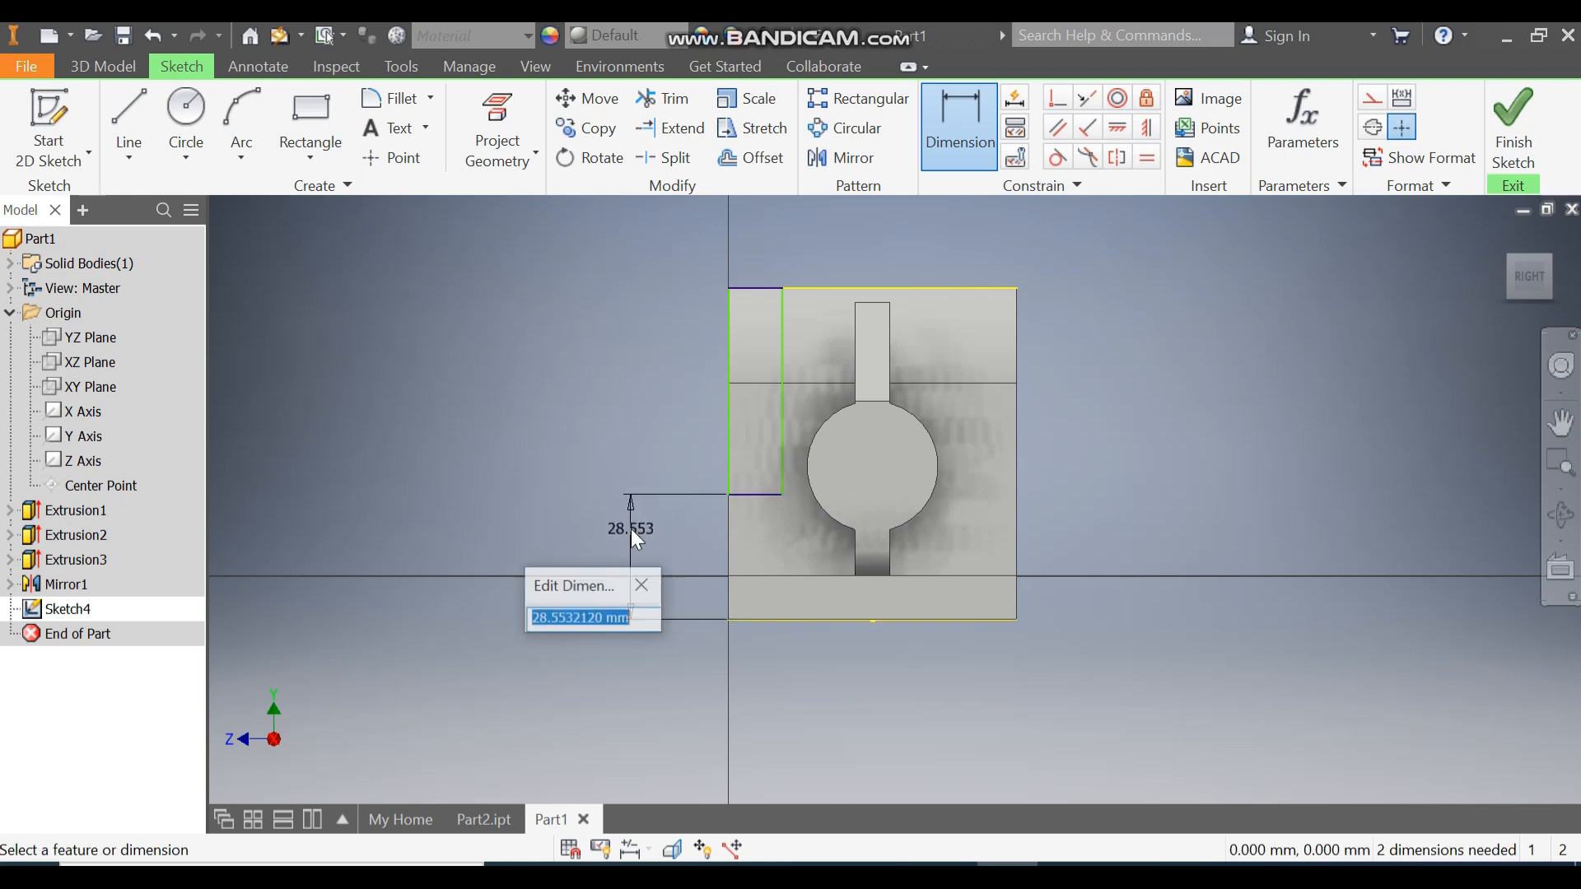
{"action": "type", "text": "35"}
{"action": "key", "text": "Return"}
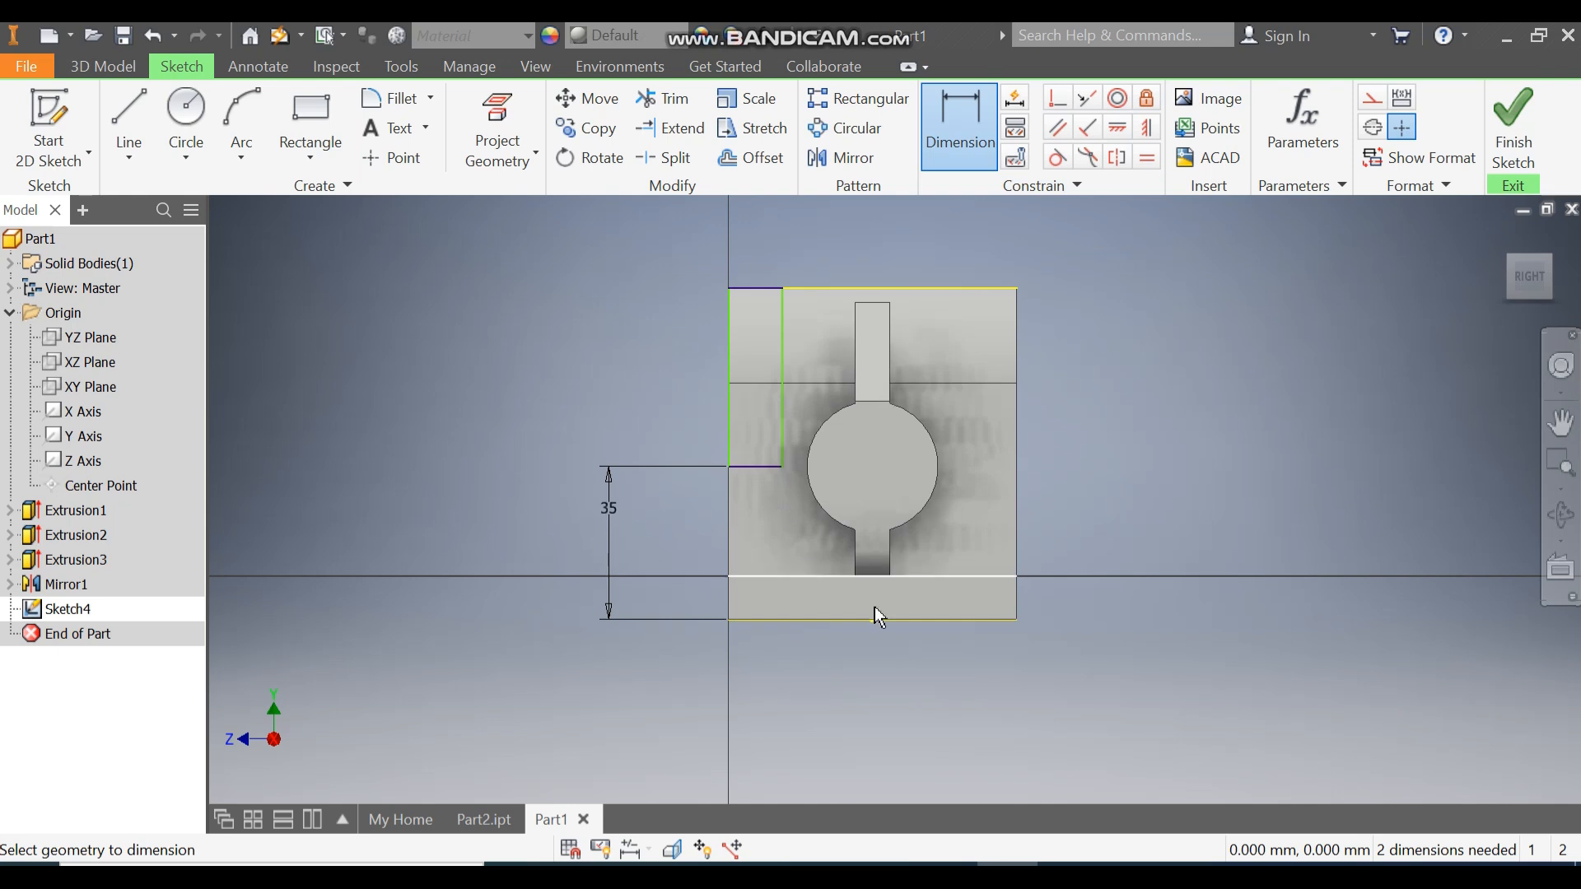
{"action": "left_click", "coordinate": [845, 419]}
{"action": "left_click", "coordinate": [783, 330]}
{"action": "left_click", "coordinate": [832, 235]}
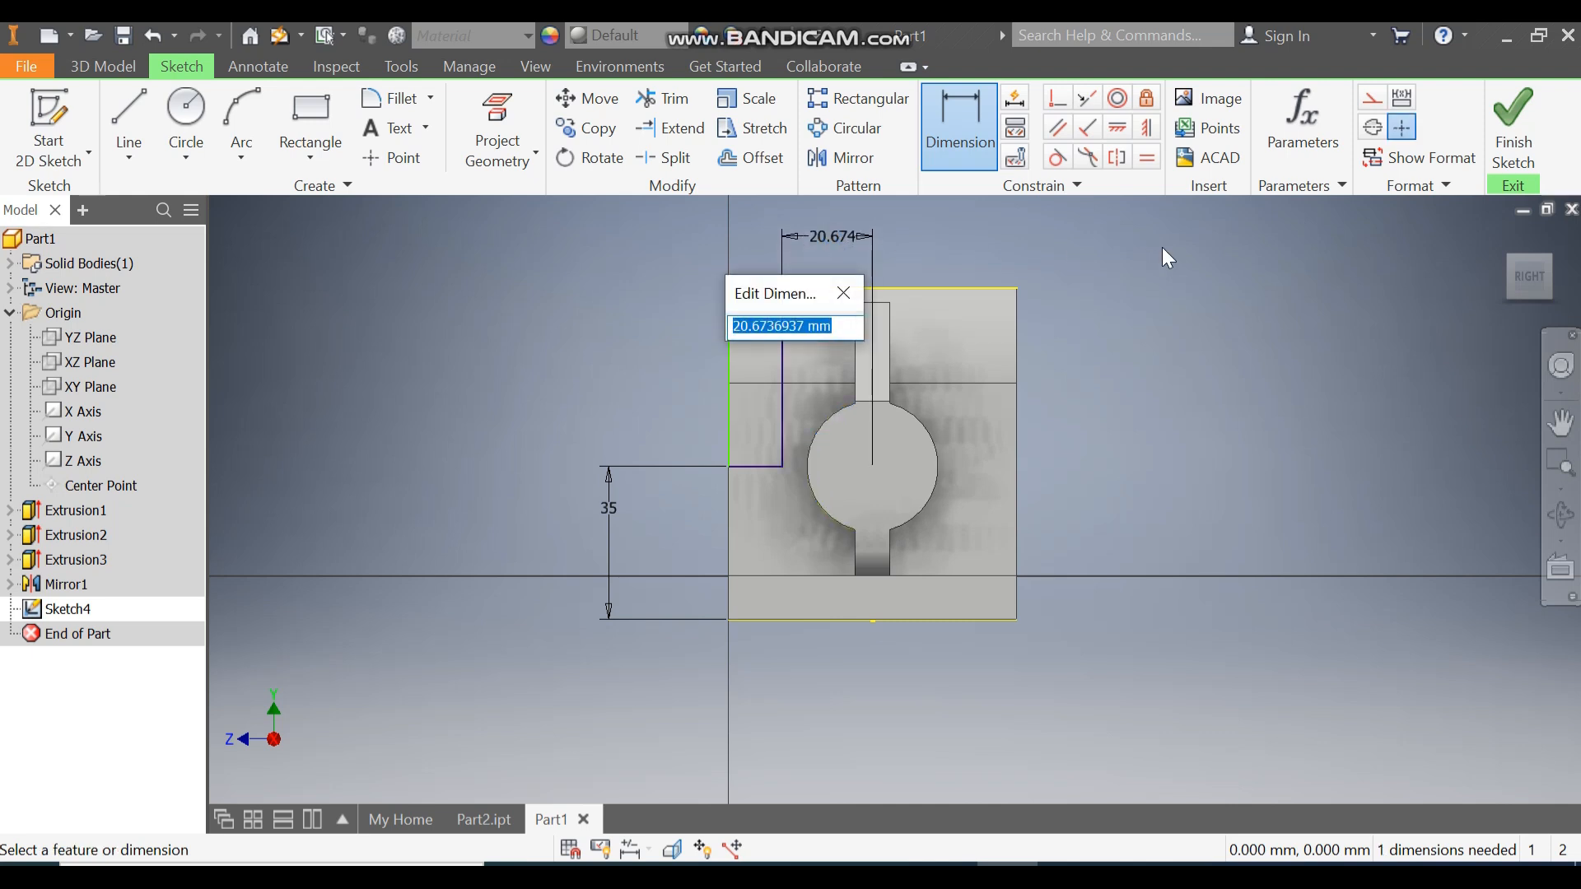
{"action": "type", "text": "22"}
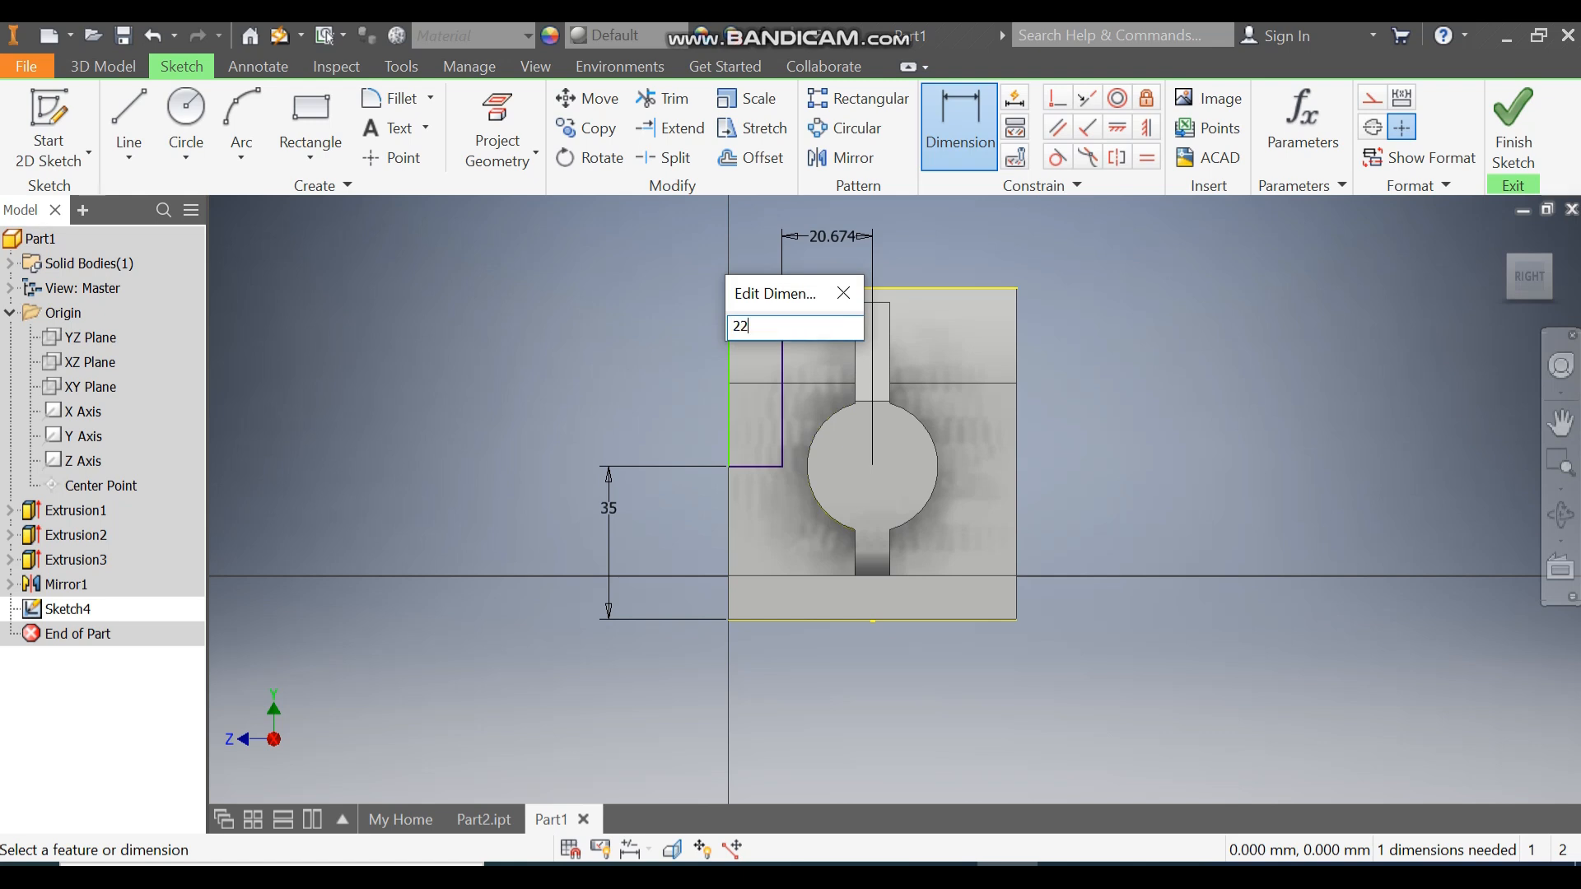
{"action": "key", "text": "Return"}
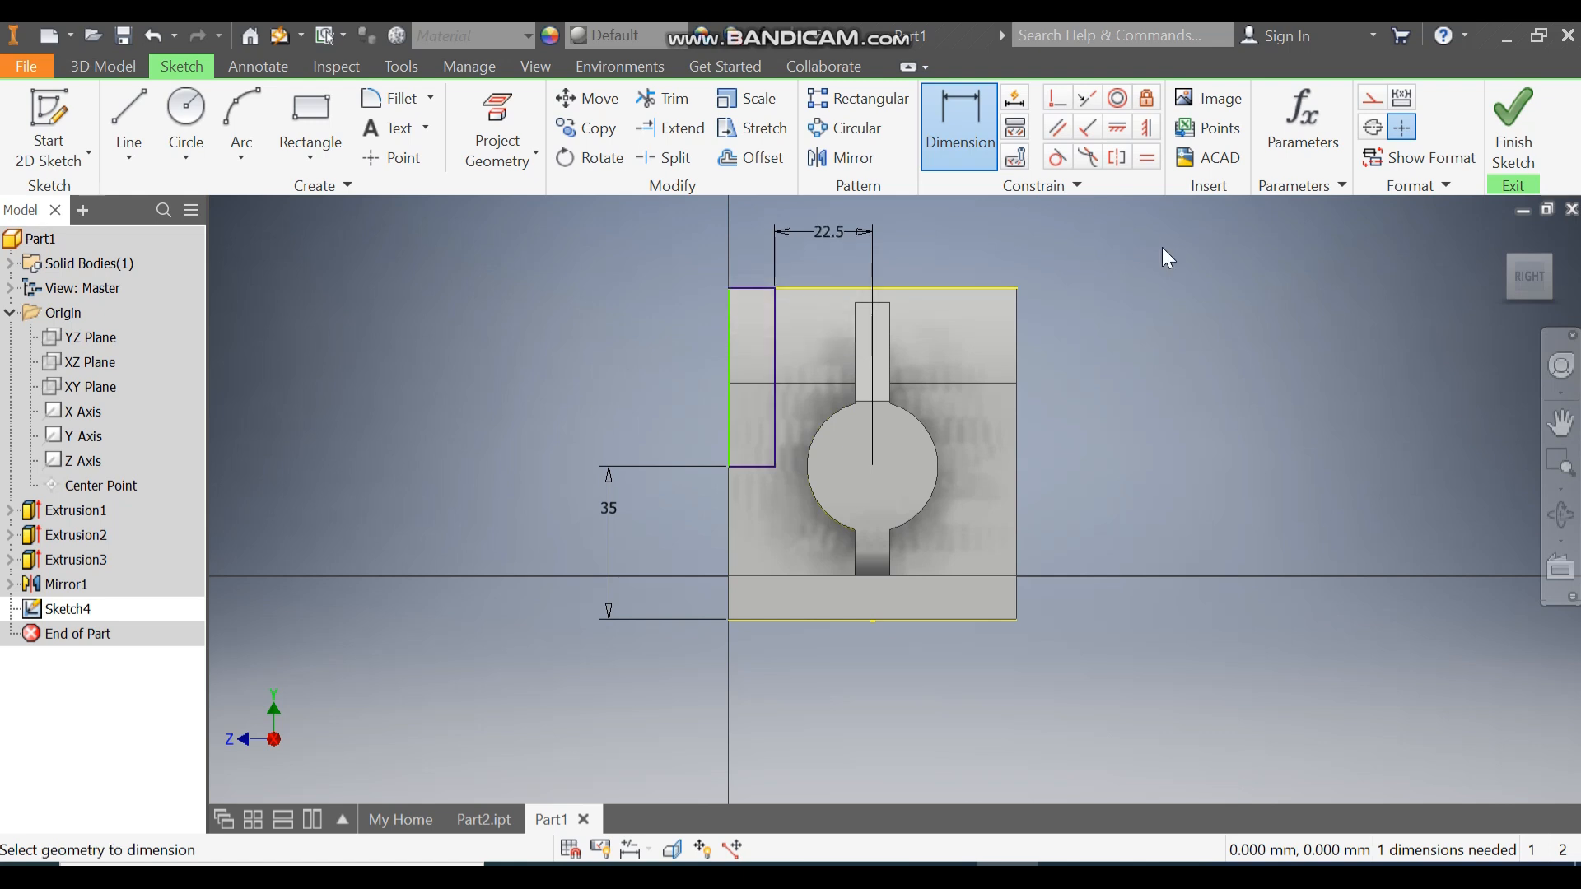
Align the rectangle's lower-left corner with the part corner and finish the sketch.
{"action": "left_click", "coordinate": [1146, 128]}
{"action": "left_click", "coordinate": [728, 466]}
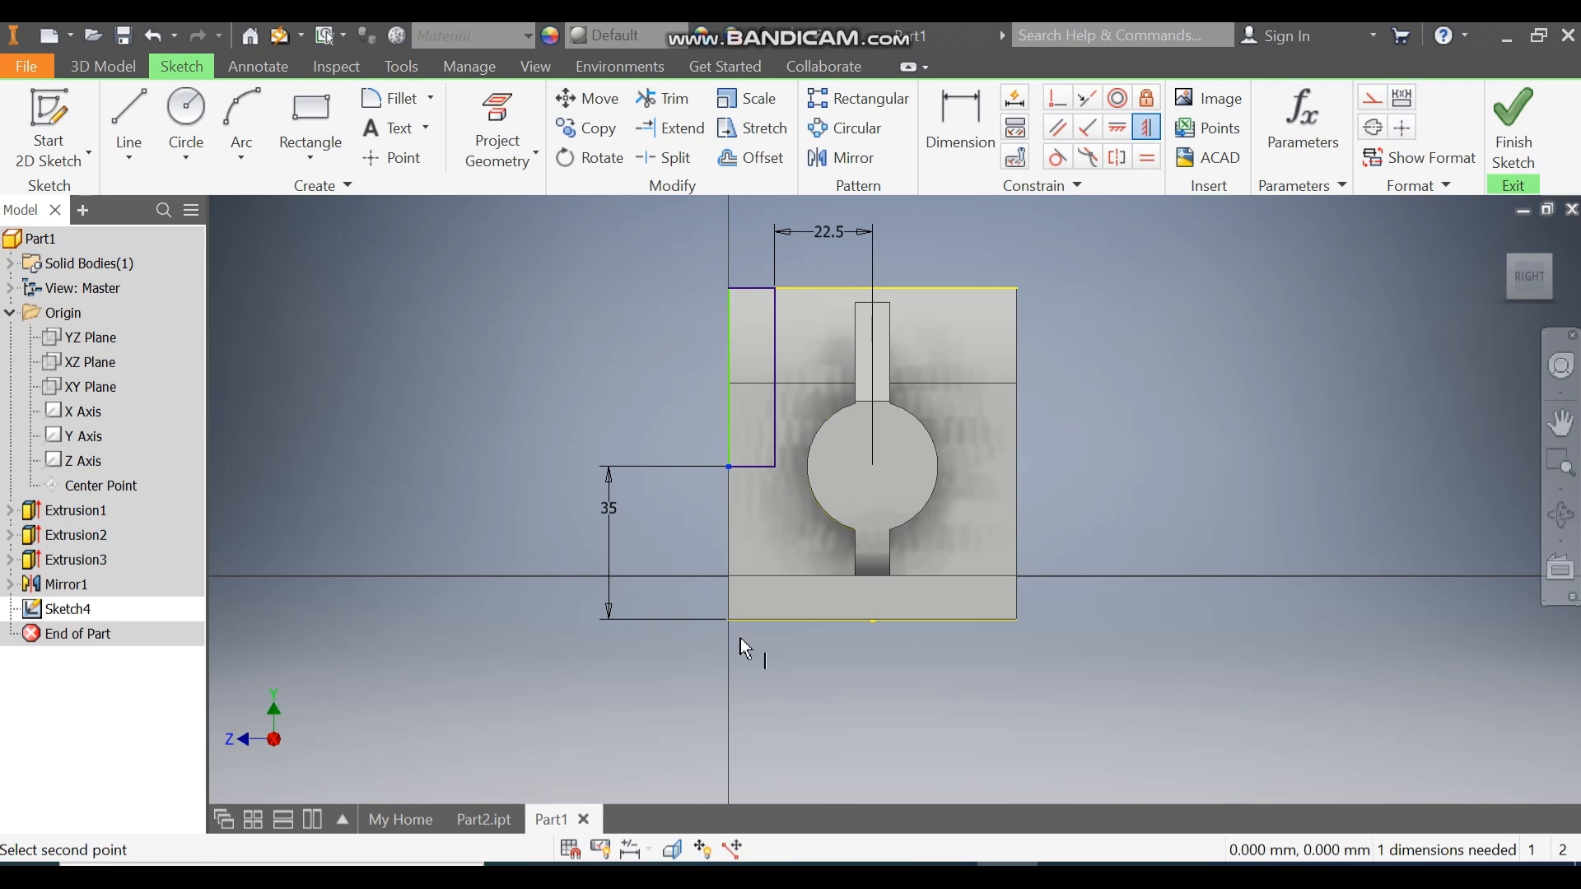
{"action": "left_click", "coordinate": [728, 620]}
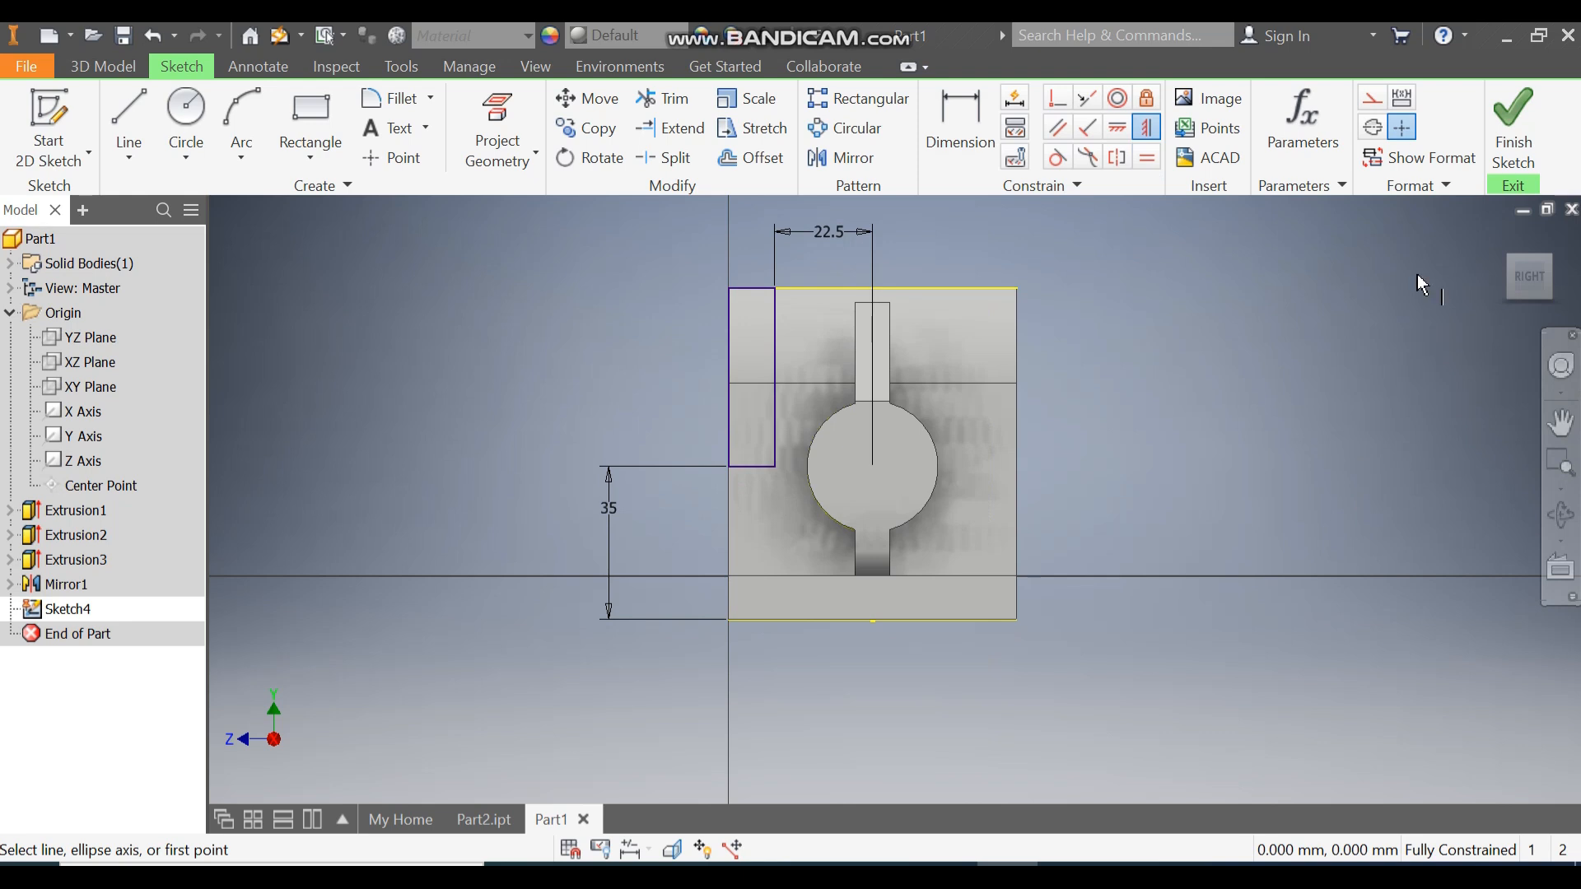
{"action": "left_click", "coordinate": [1513, 124]}
{"action": "left_click", "coordinate": [132, 120]}
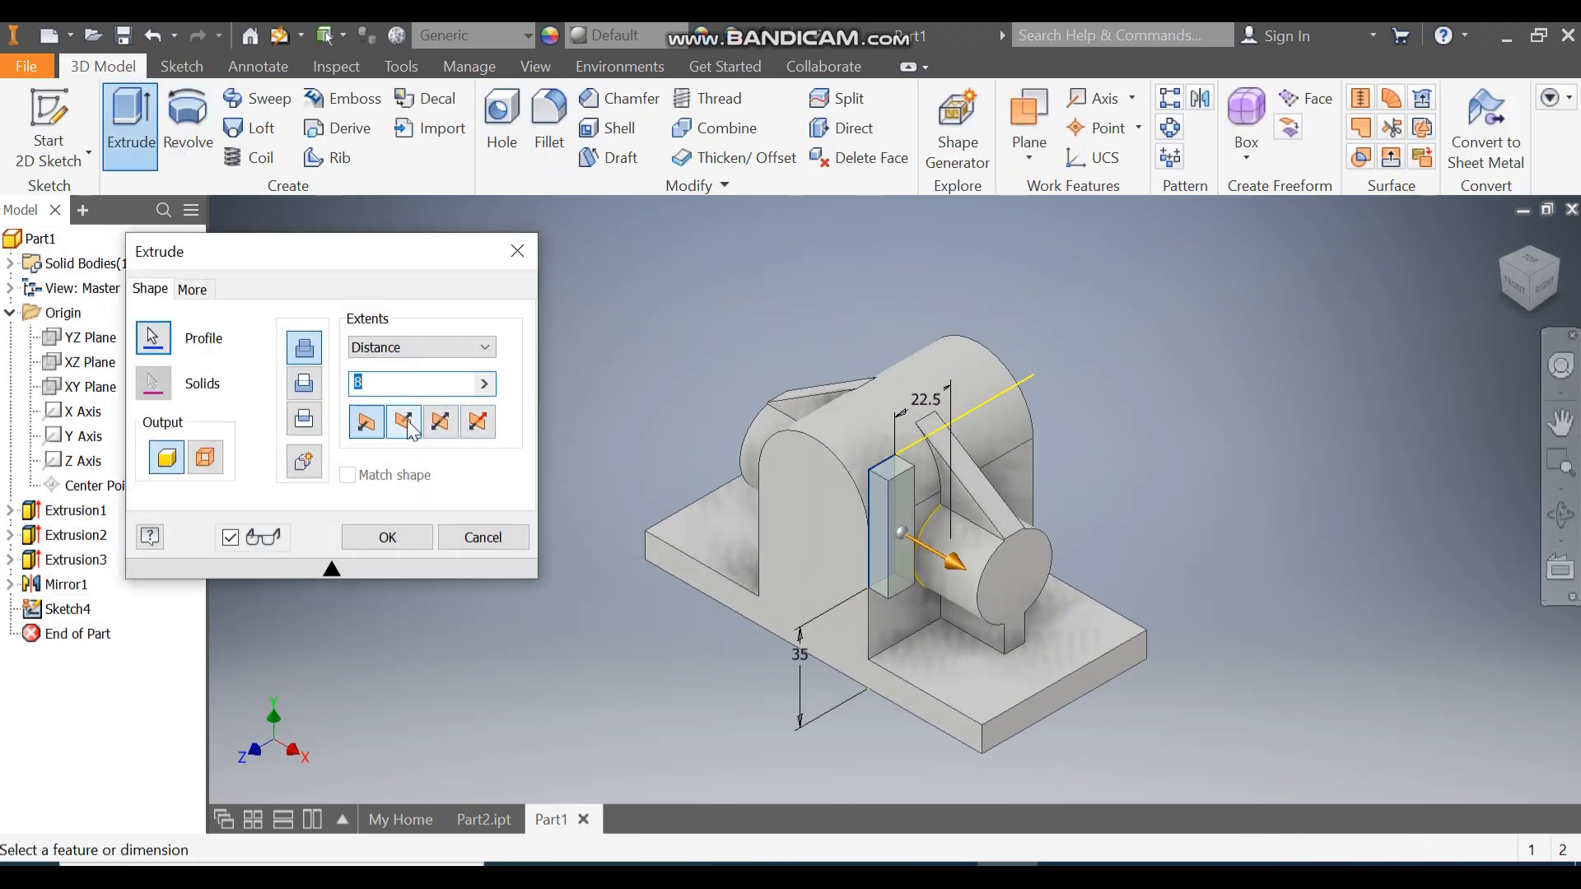
Cut the rectangle through all in the reversed direction, notching the upright.
{"action": "left_click", "coordinate": [404, 423]}
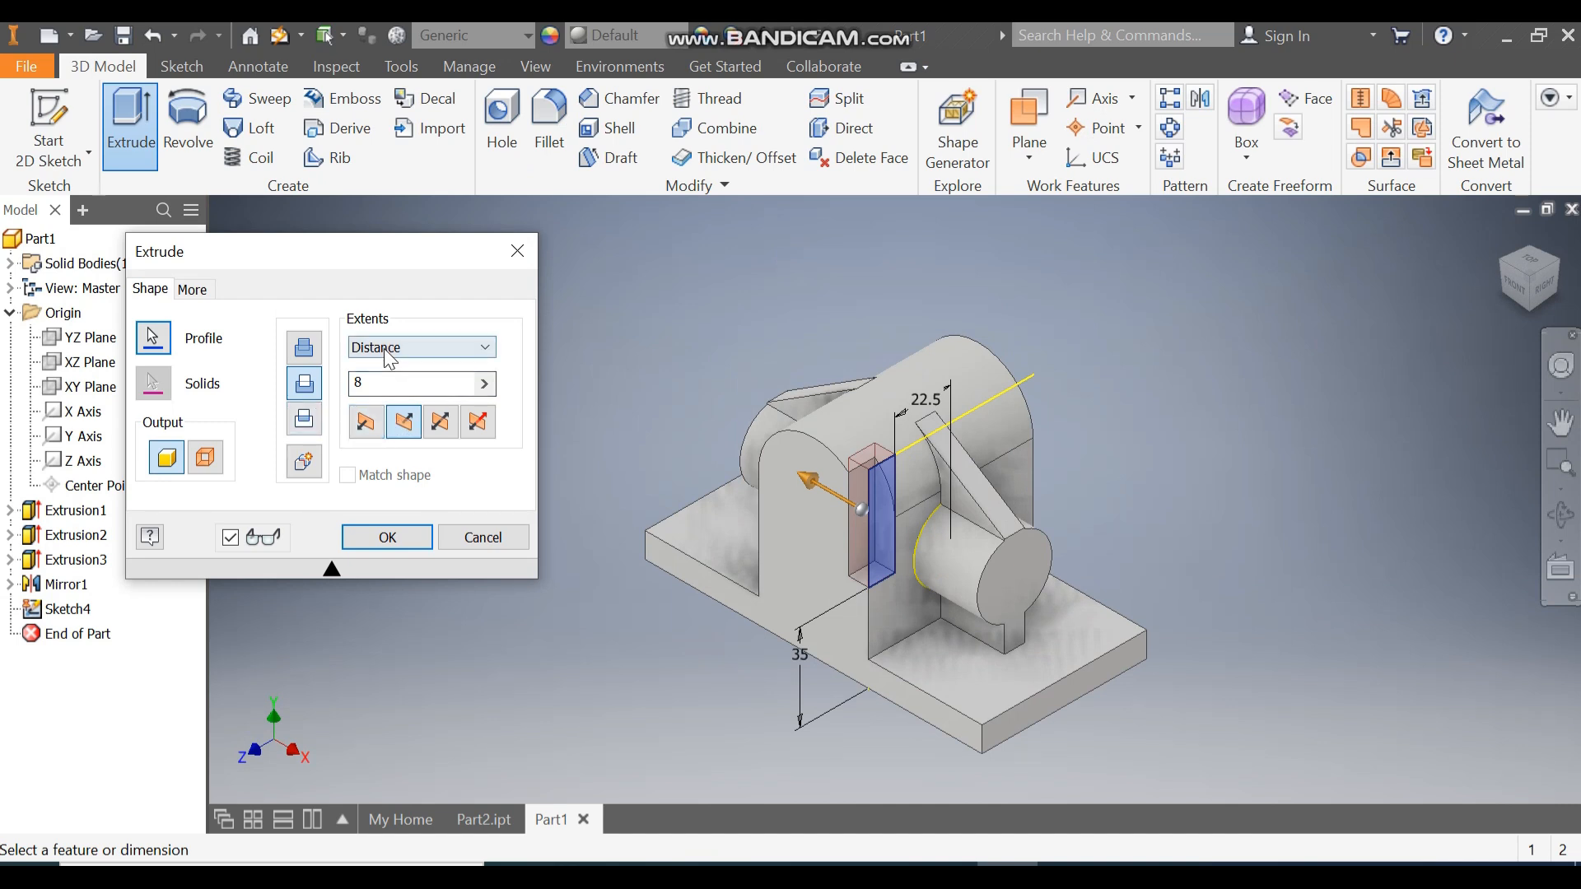
{"action": "left_click", "coordinate": [419, 347]}
{"action": "left_click", "coordinate": [393, 430]}
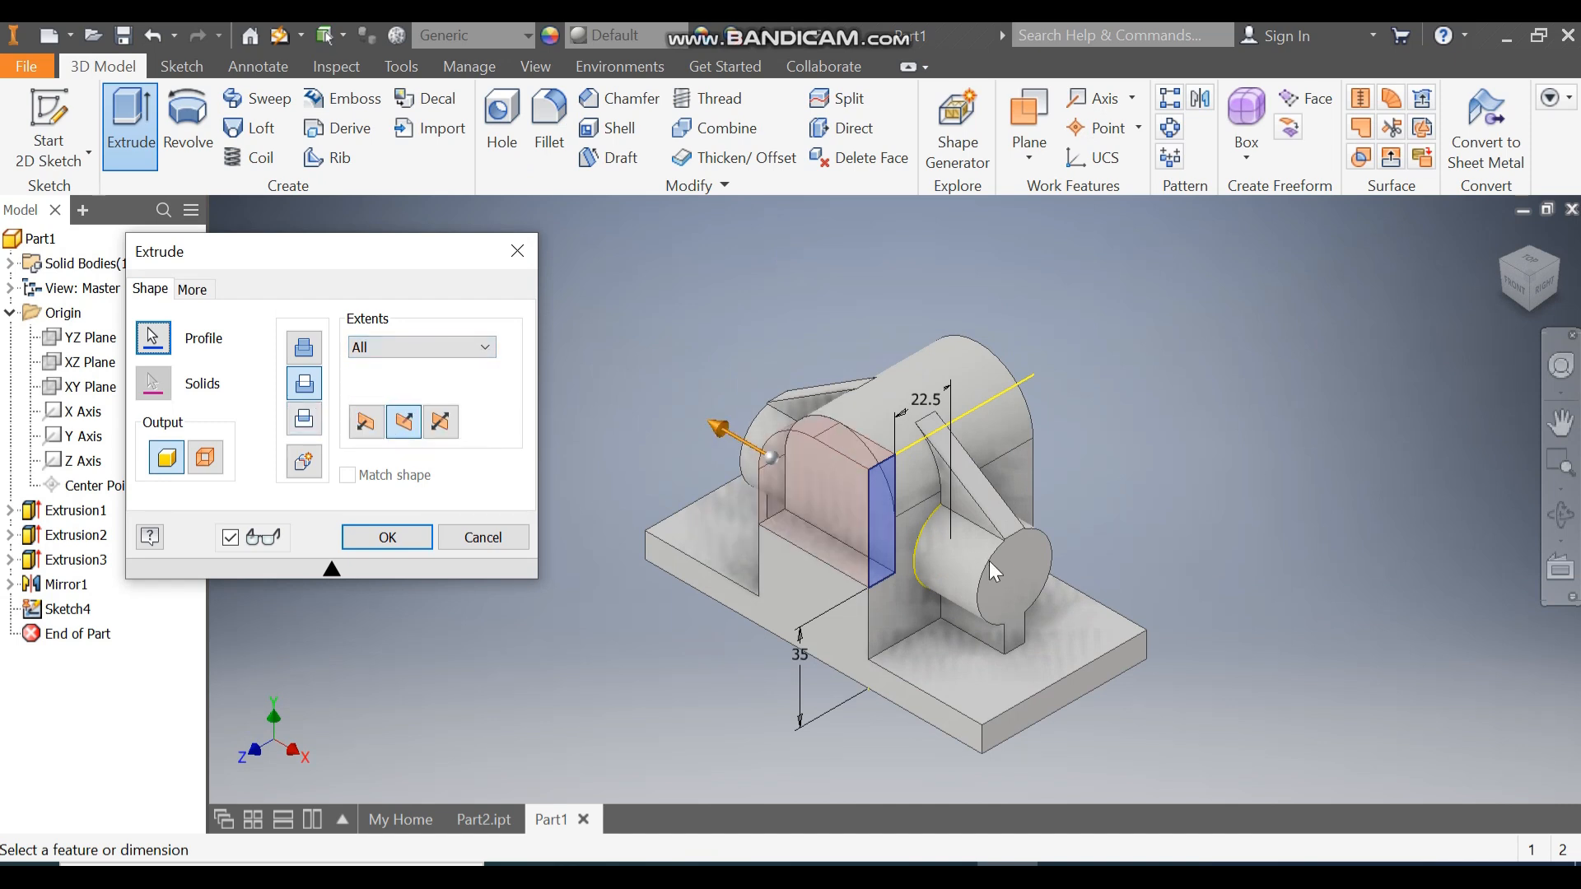
{"action": "left_click", "coordinate": [406, 540]}
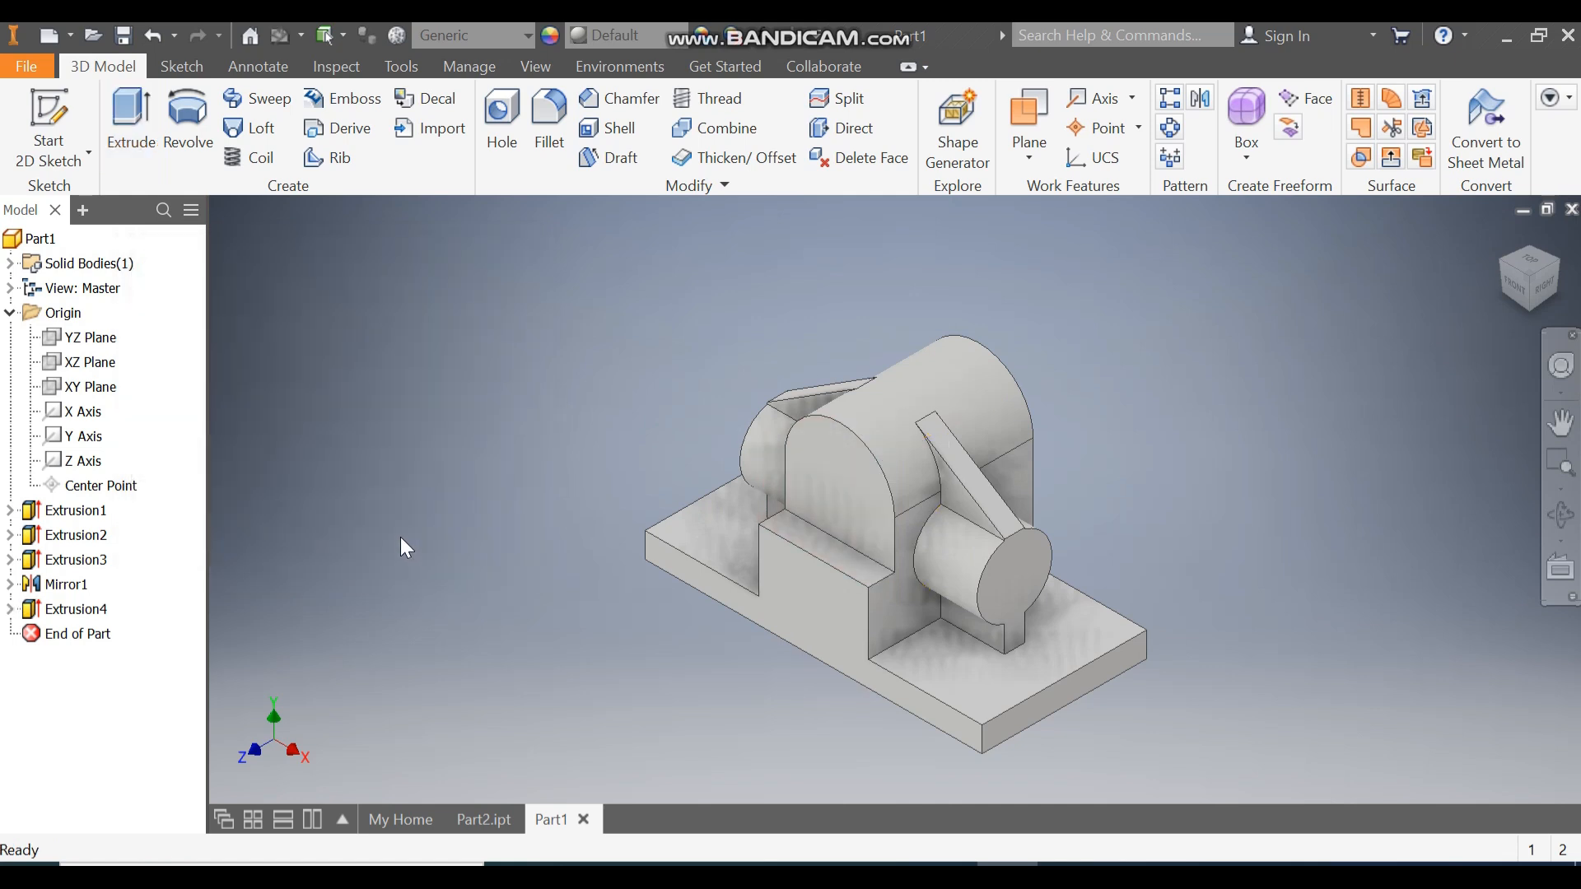
{"action": "left_click", "coordinate": [1201, 99]}
Mirror the Extrusion4 cut about the XY Plane.
{"action": "left_click", "coordinate": [96, 611]}
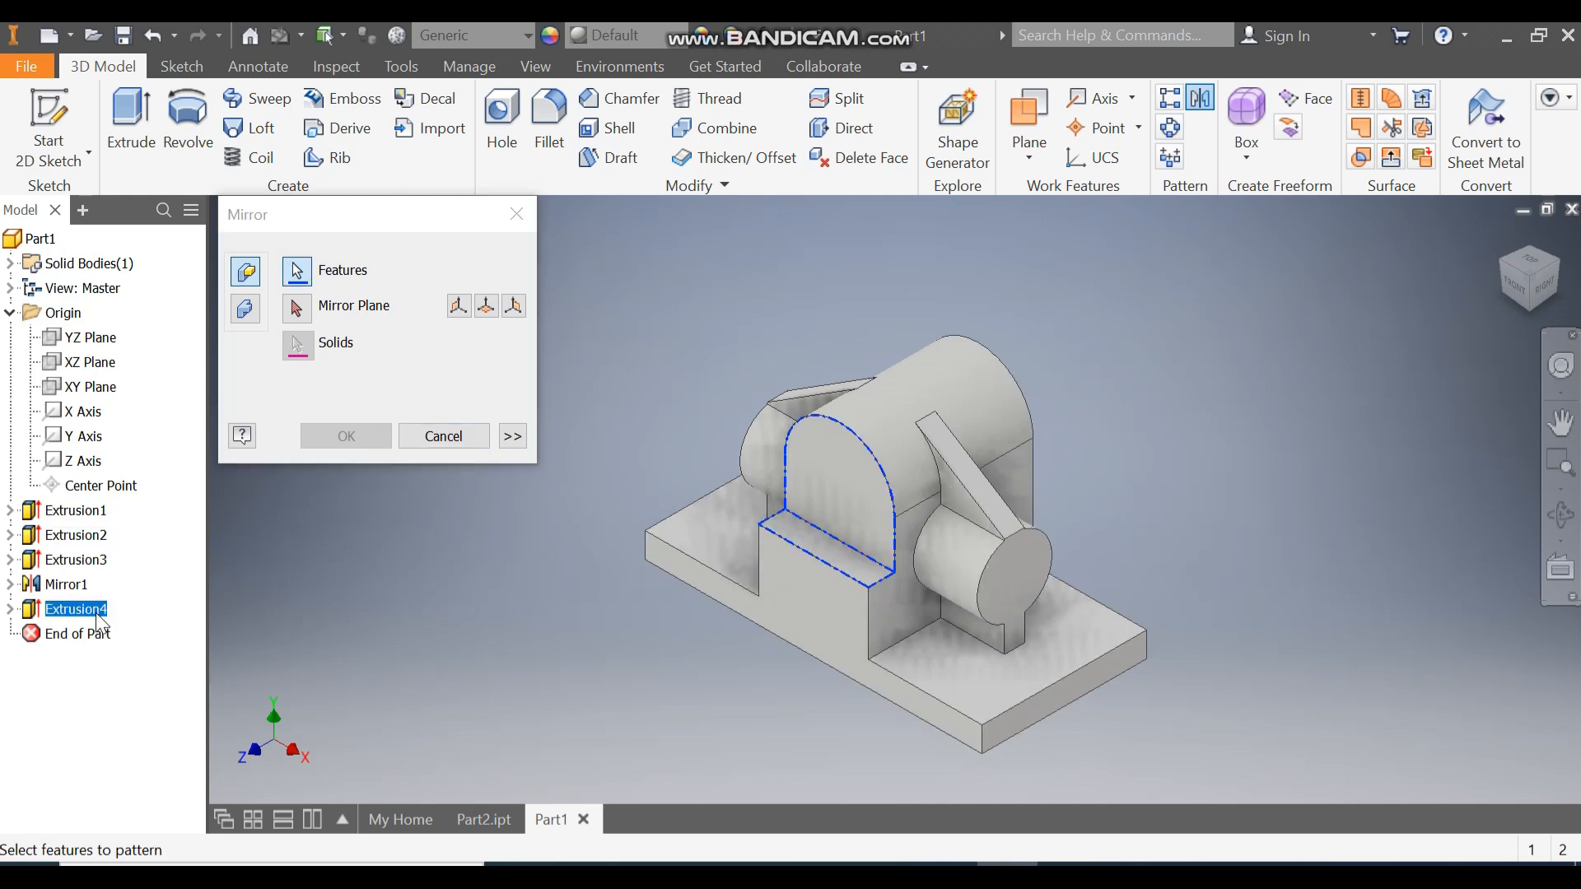
{"action": "left_click", "coordinate": [298, 309]}
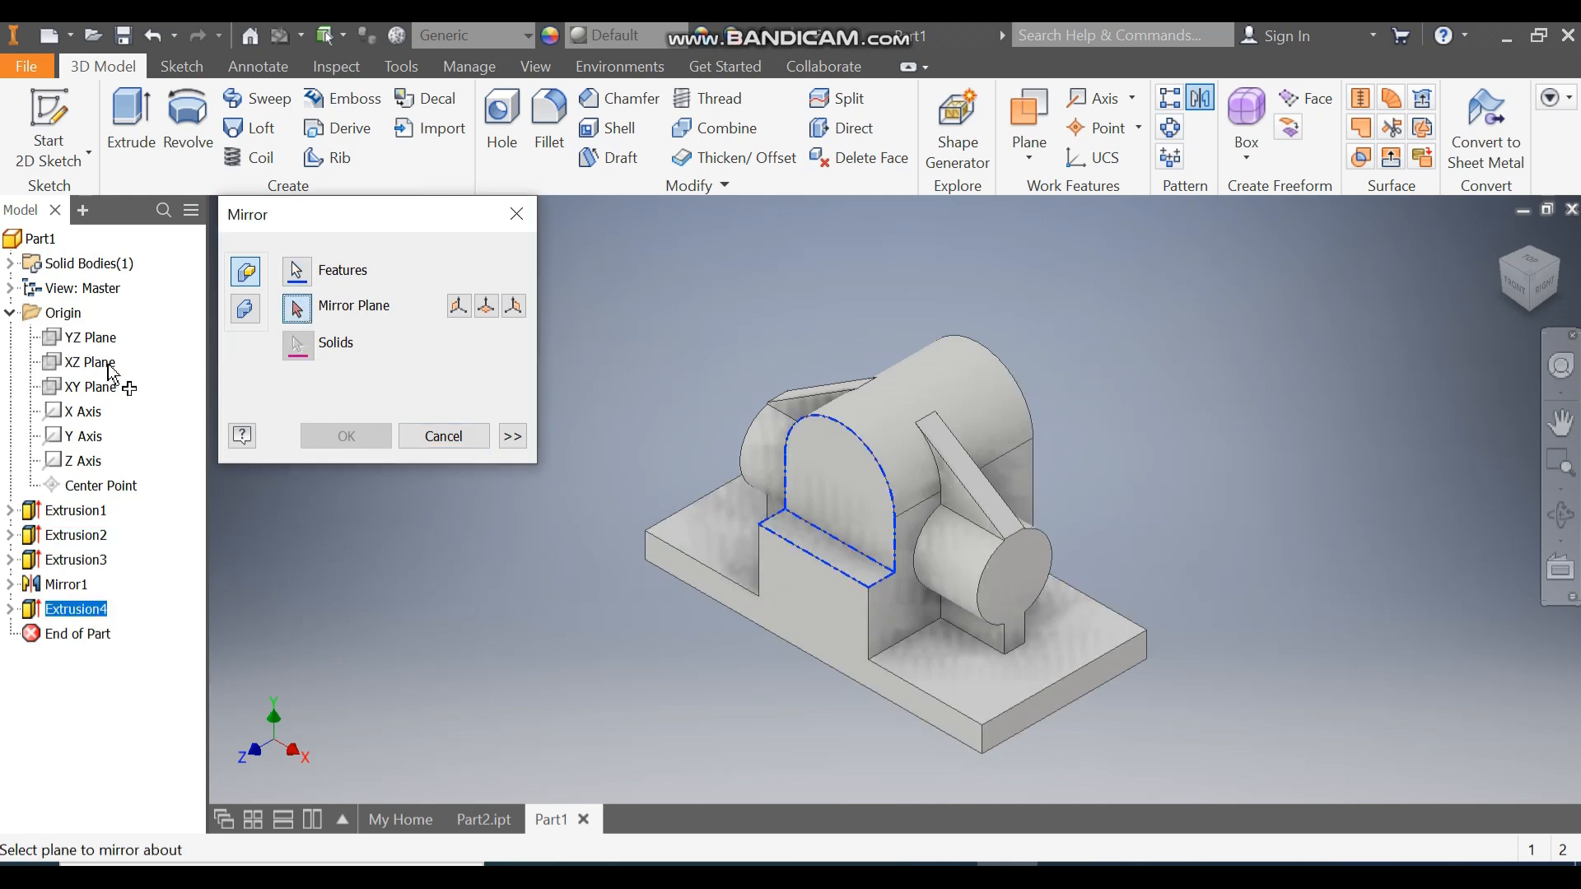
{"action": "left_click", "coordinate": [89, 389]}
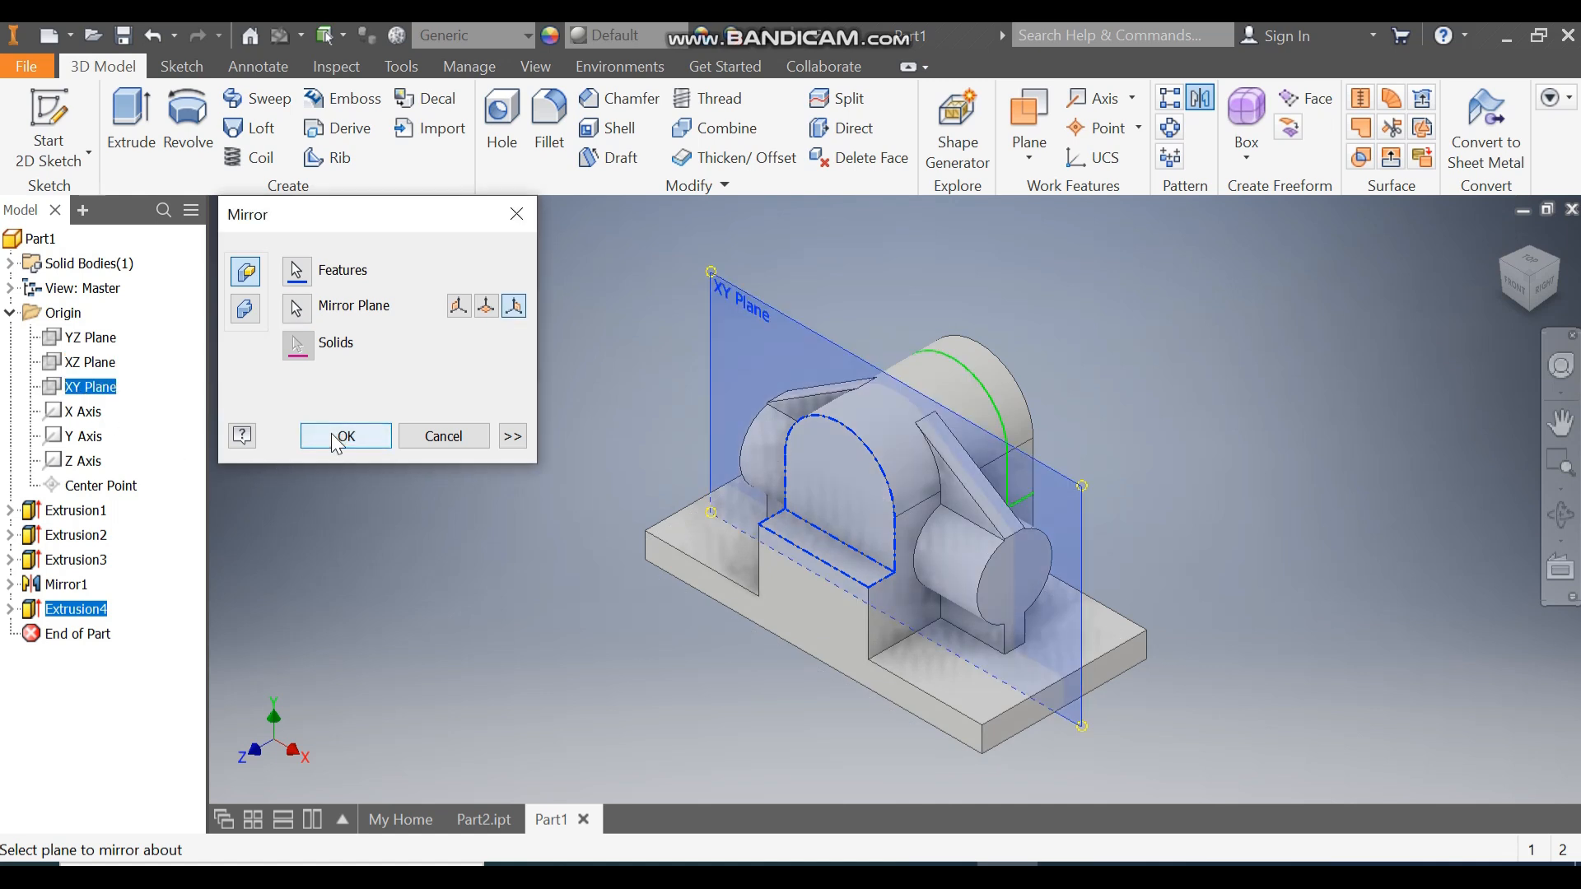
{"action": "left_click", "coordinate": [331, 435]}
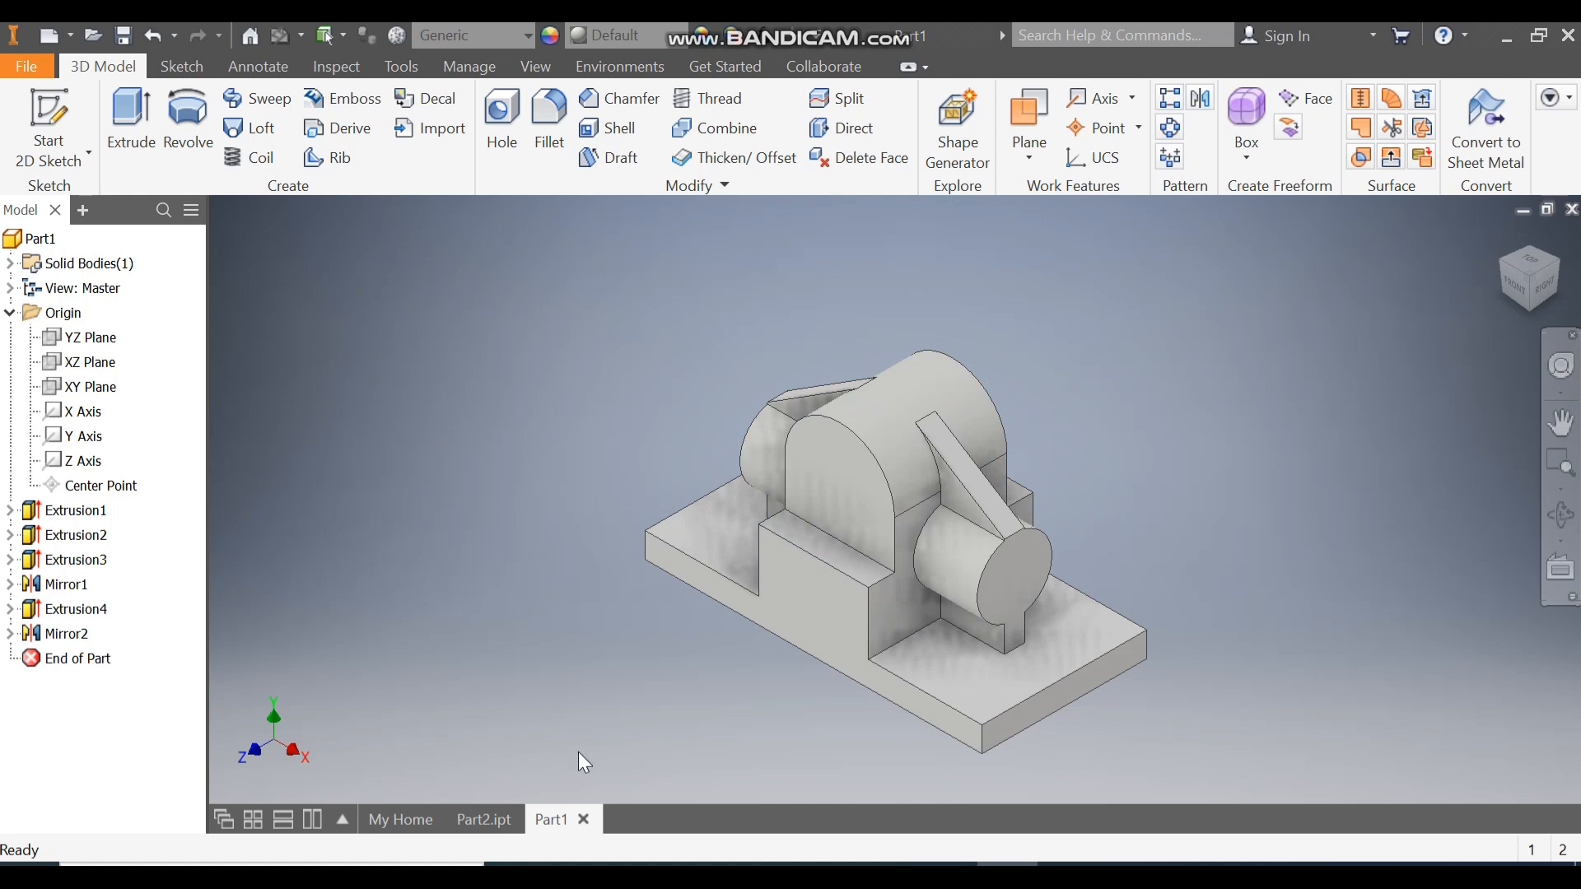
{"action": "left_click", "coordinate": [799, 596]}
Sketch a rectangle on the front face with its bottom edge on the origin.
{"action": "left_click", "coordinate": [971, 578]}
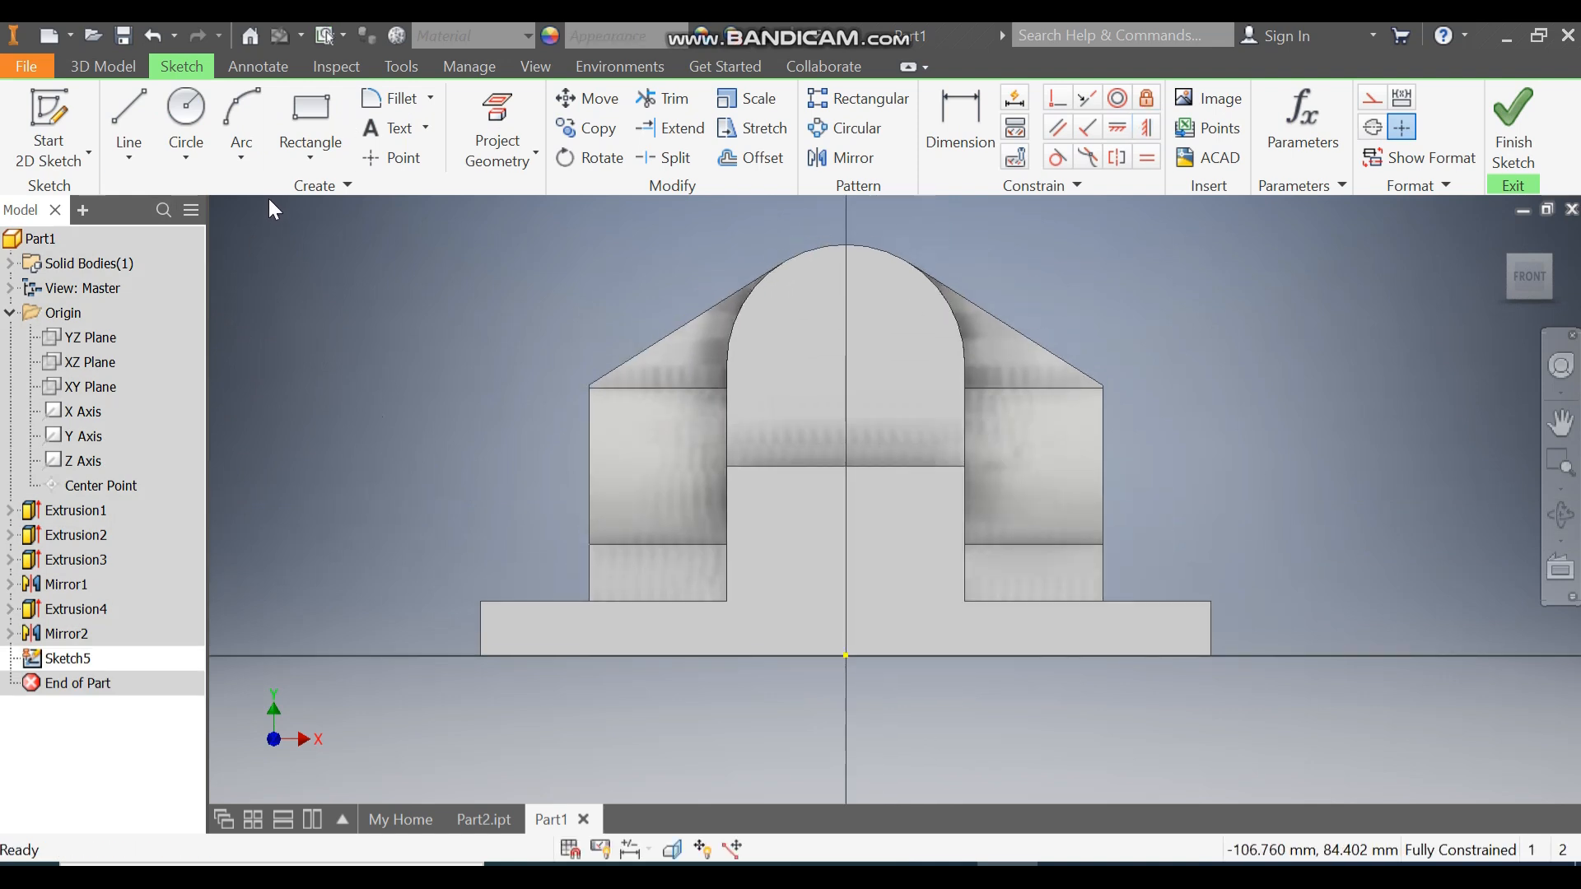
{"action": "left_click", "coordinate": [303, 150]}
{"action": "left_click", "coordinate": [320, 203]}
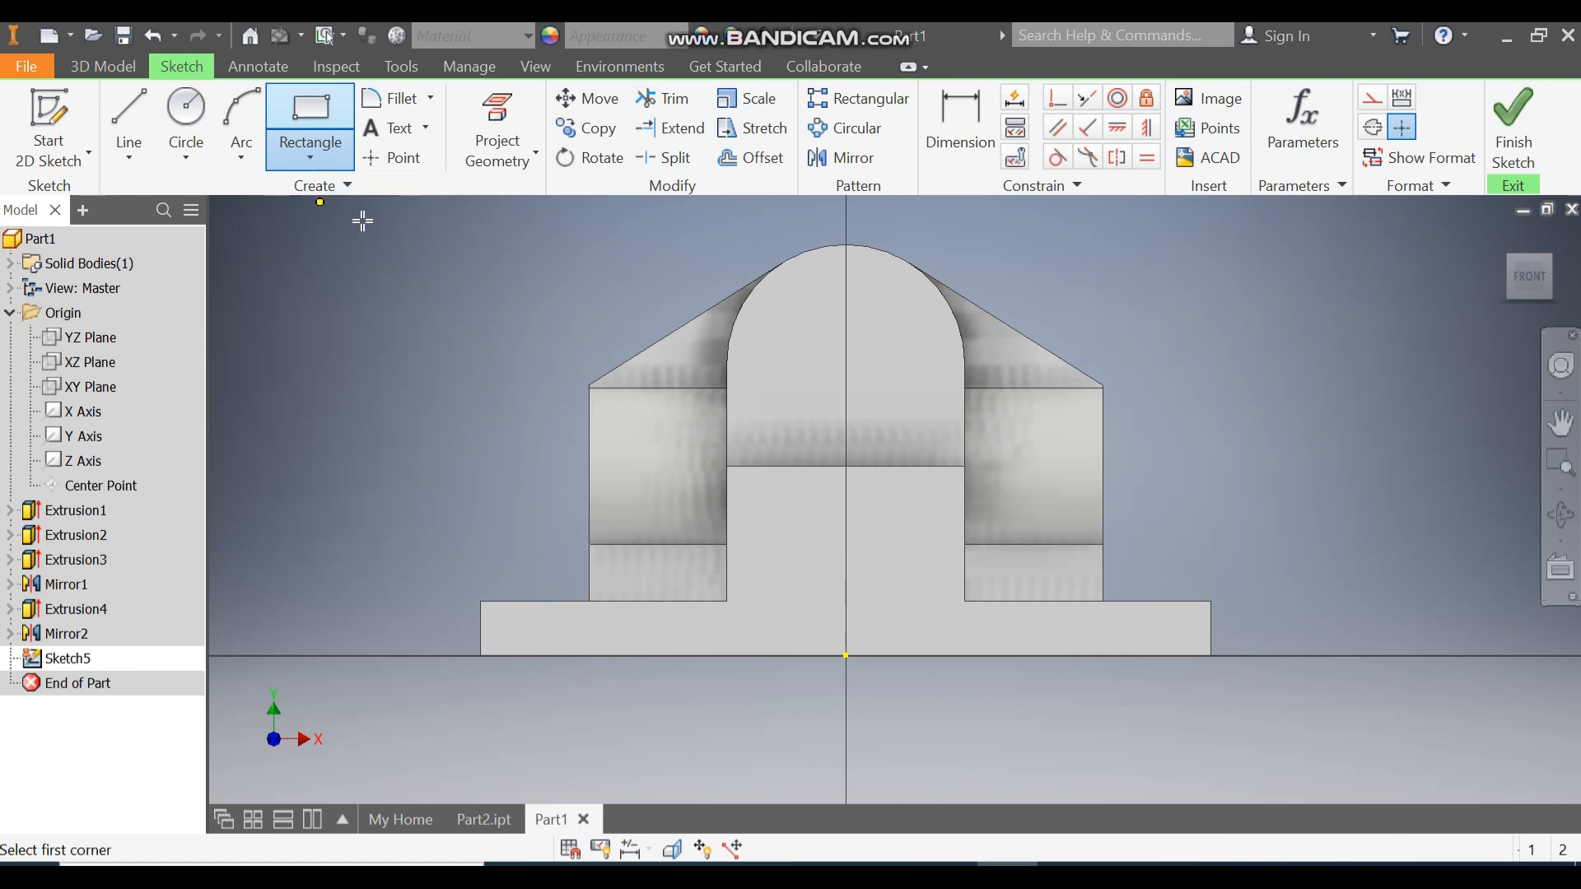
{"action": "left_click", "coordinate": [785, 387]}
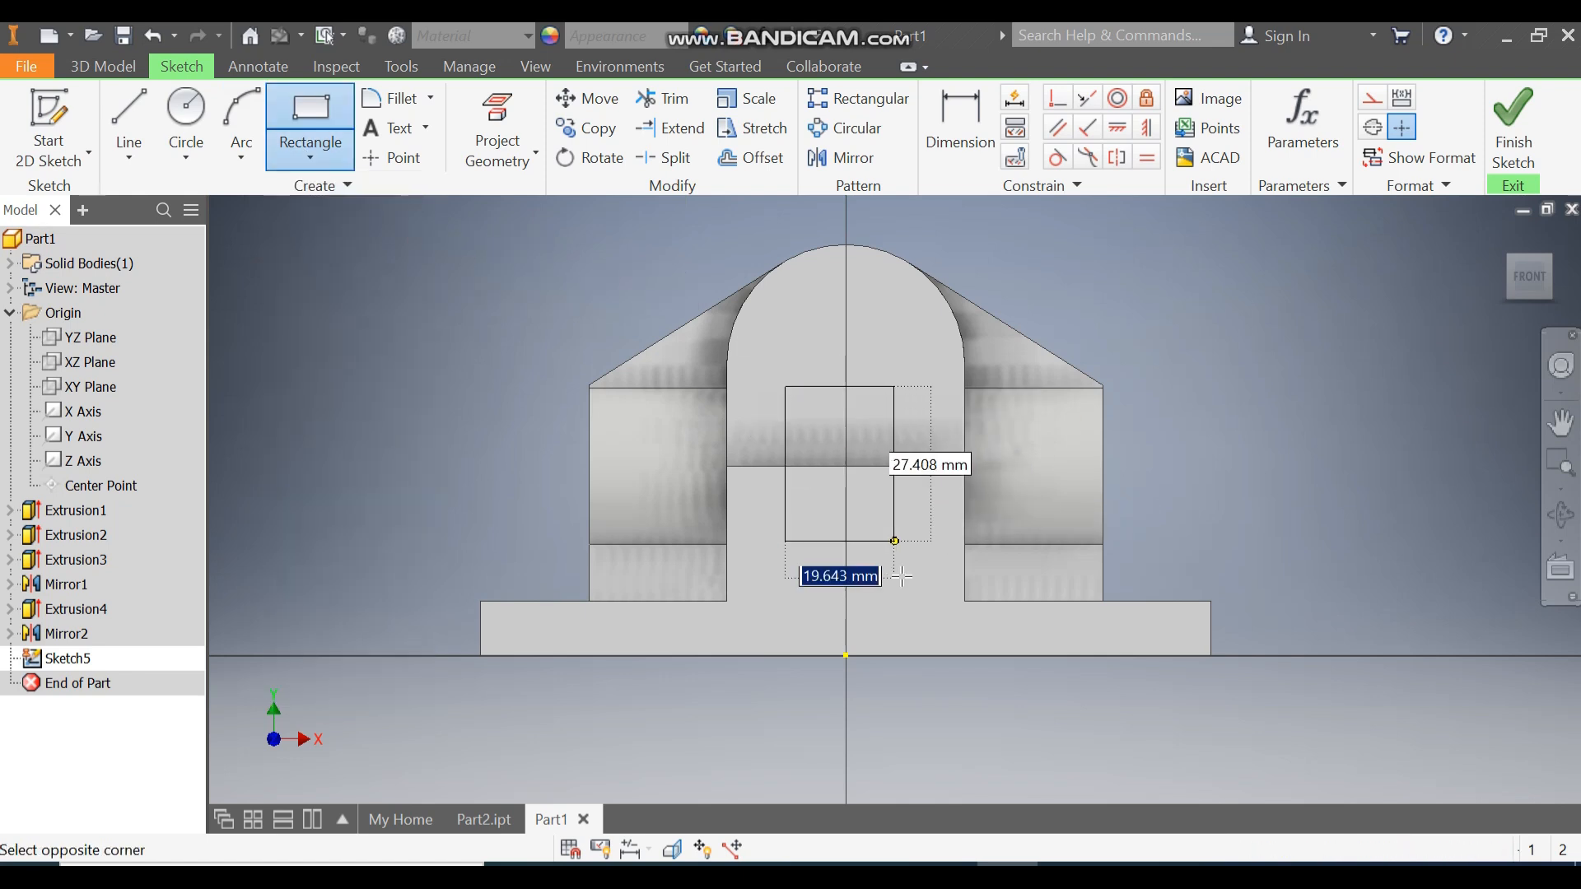
{"action": "left_click", "coordinate": [919, 636]}
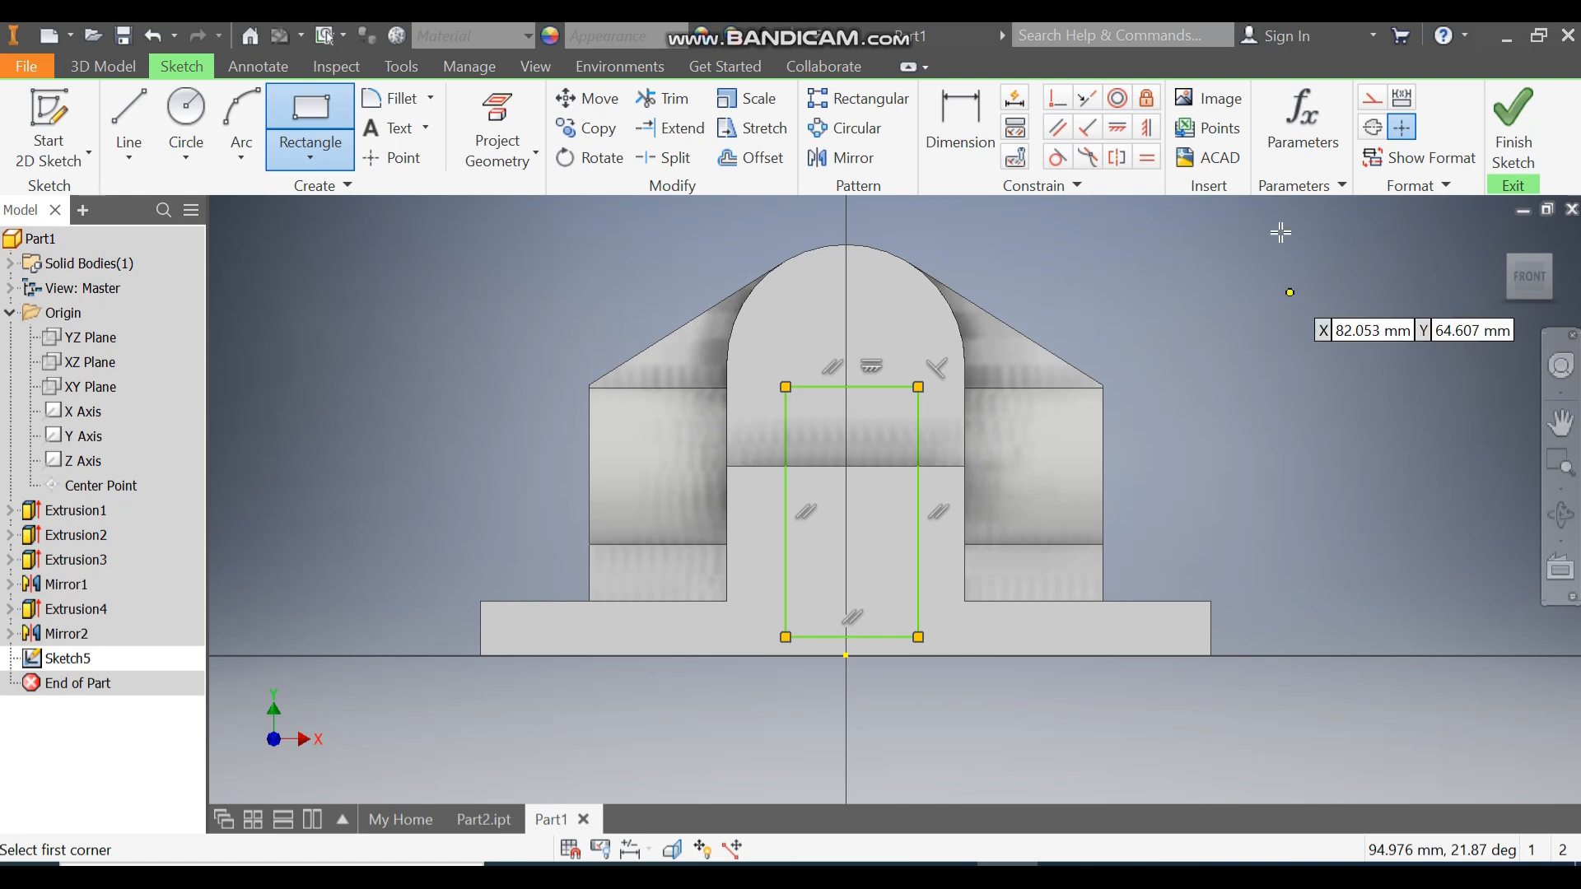
{"action": "left_click", "coordinate": [1062, 99]}
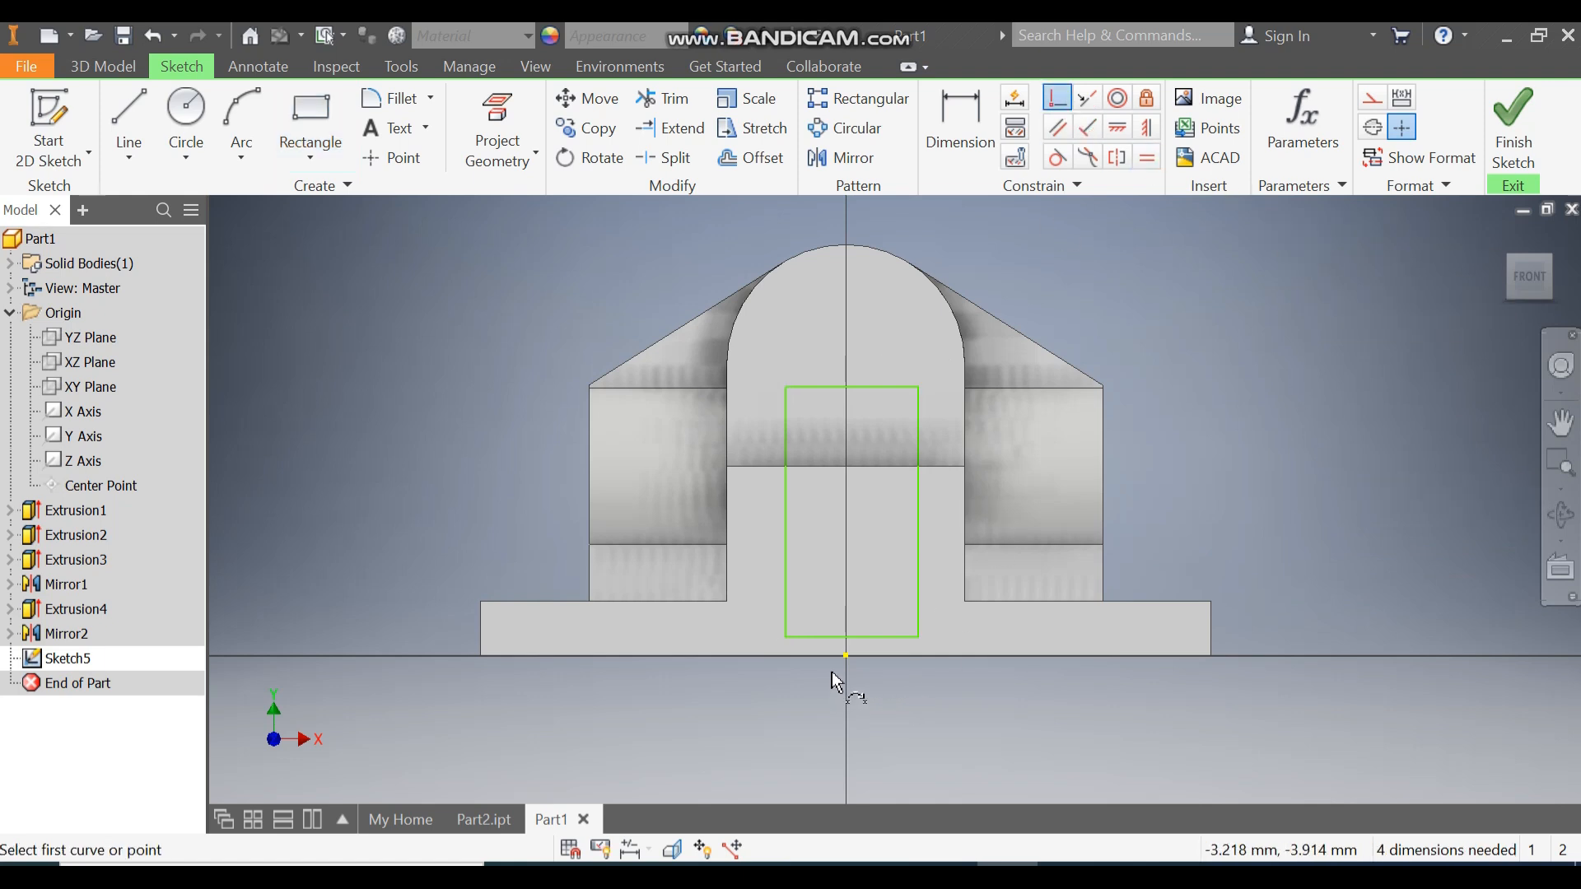
{"action": "left_click", "coordinate": [845, 656]}
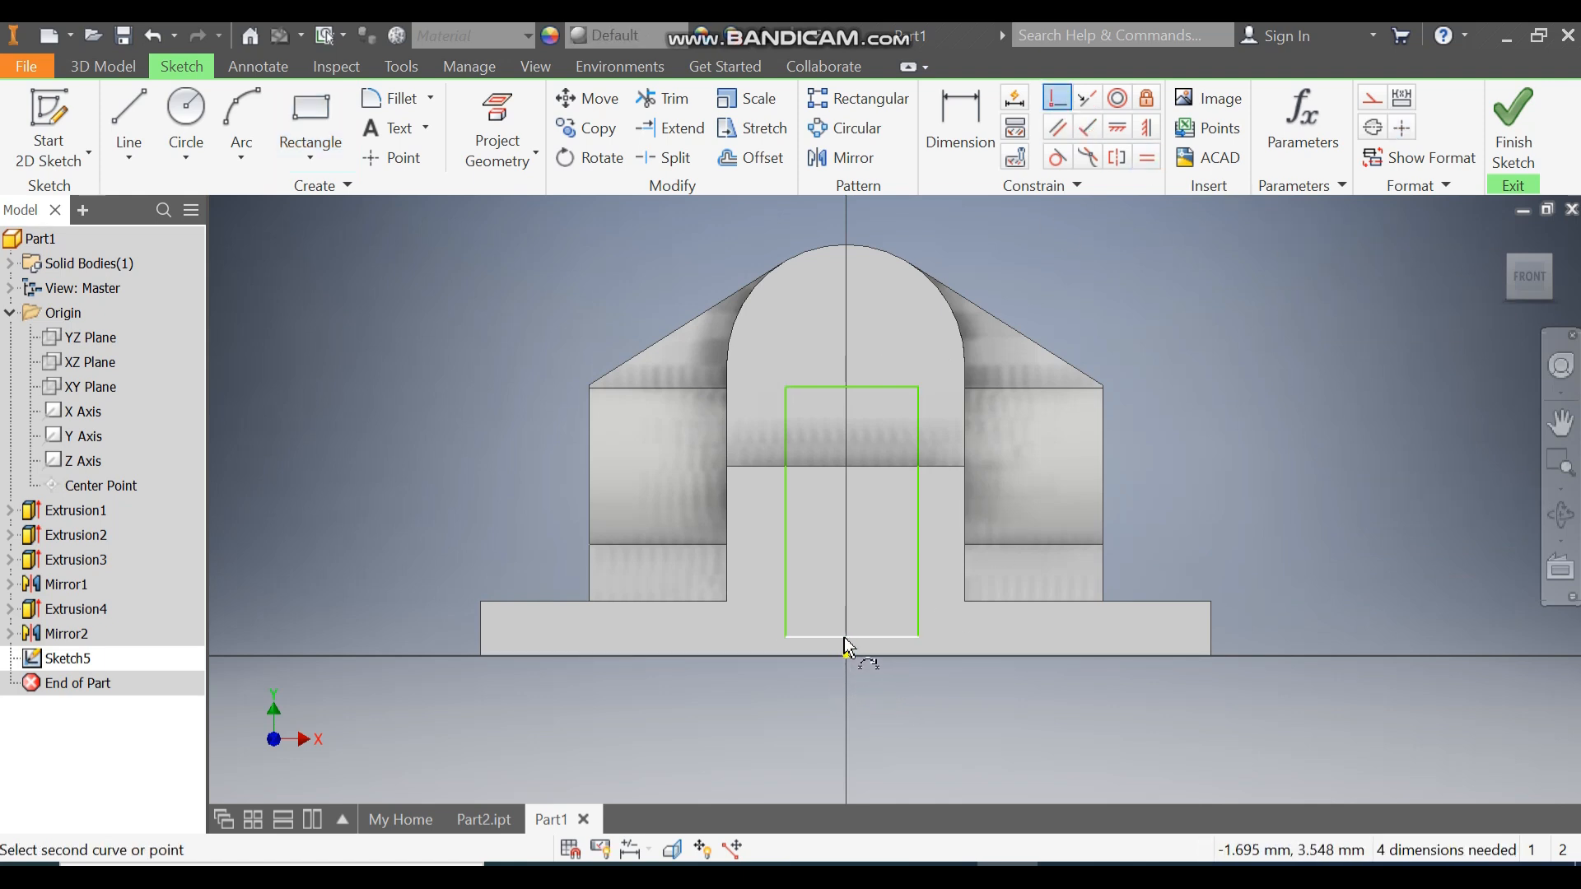
{"action": "left_click", "coordinate": [858, 637]}
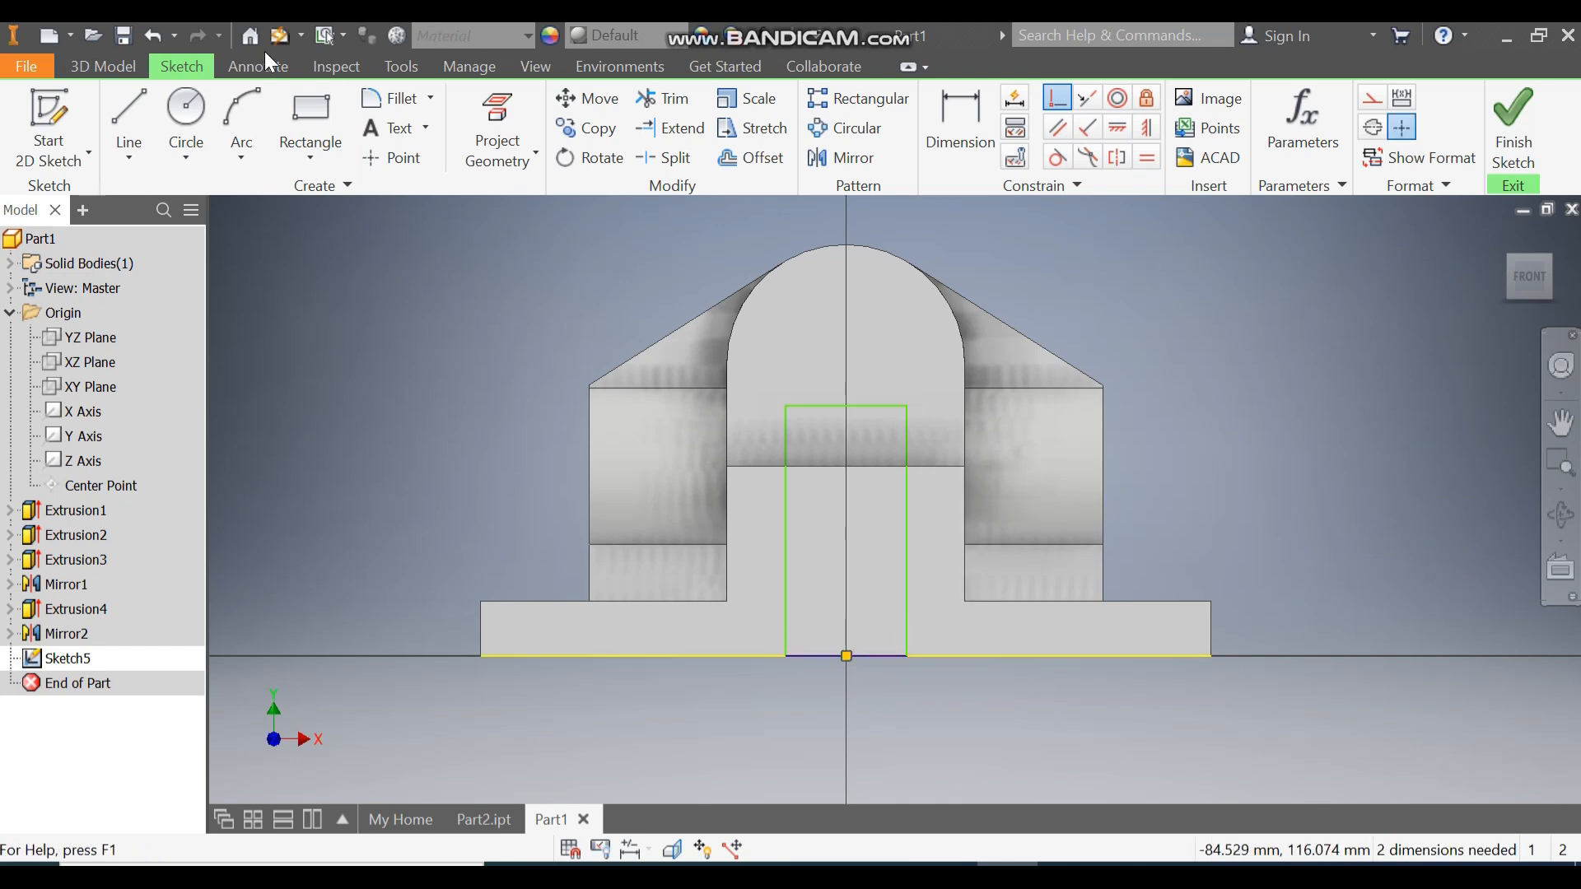
Cap the rectangle with a three-point arc across its top corners.
{"action": "left_click", "coordinate": [243, 101]}
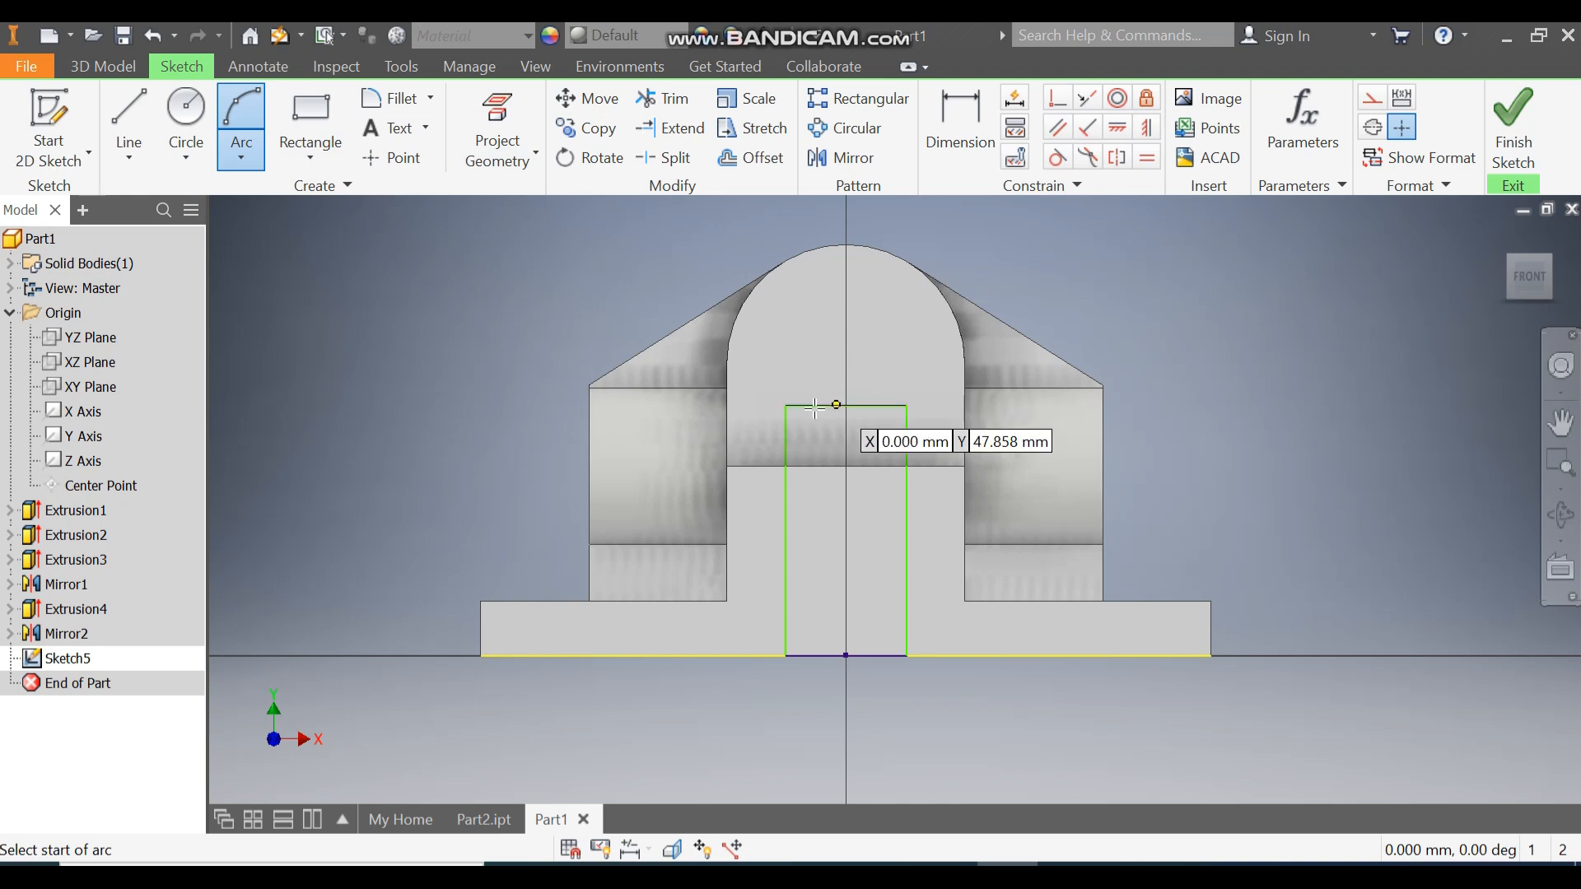
{"action": "left_click", "coordinate": [785, 406]}
{"action": "left_click", "coordinate": [907, 405]}
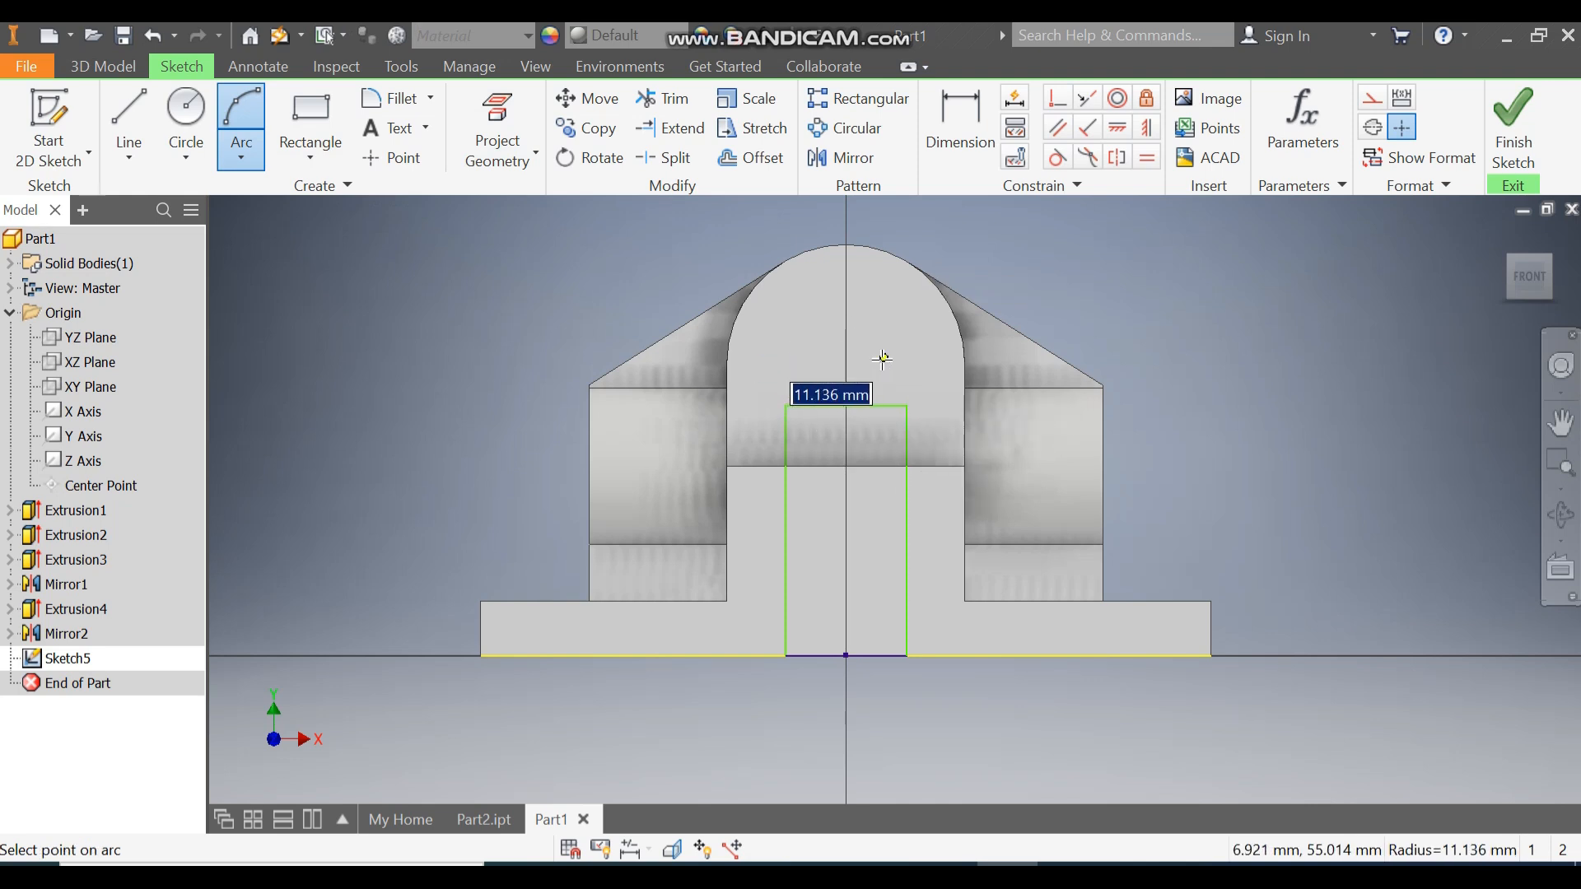
{"action": "left_click", "coordinate": [882, 359]}
Give the arc radius 13, make it concentric with the boss arc, and finish the sketch.
{"action": "left_click", "coordinate": [970, 141]}
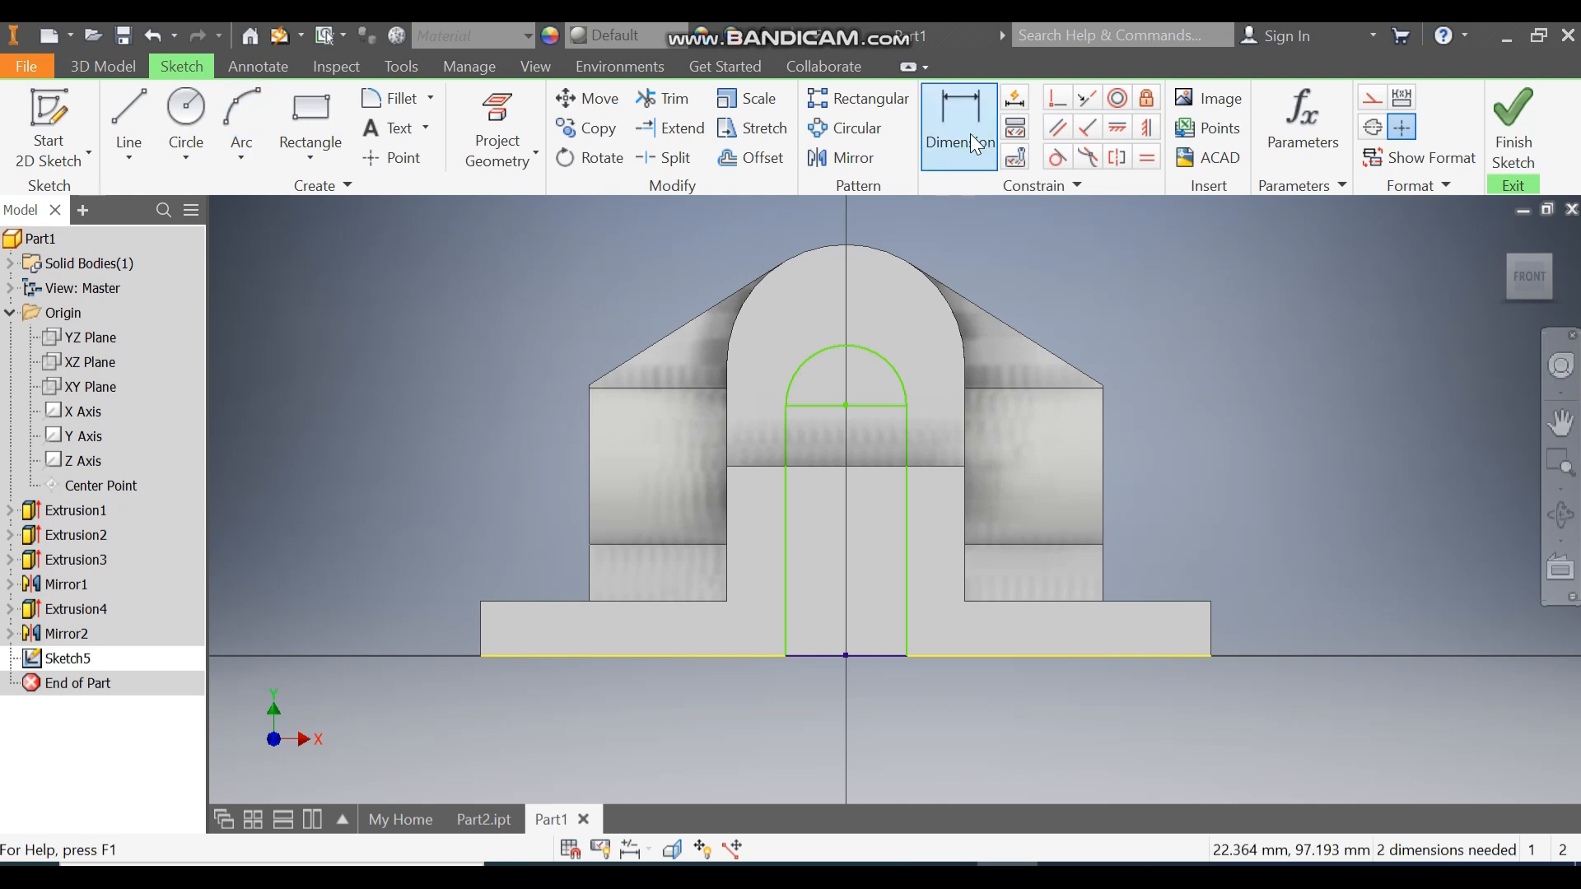
{"action": "left_click", "coordinate": [875, 356]}
{"action": "left_click", "coordinate": [896, 313]}
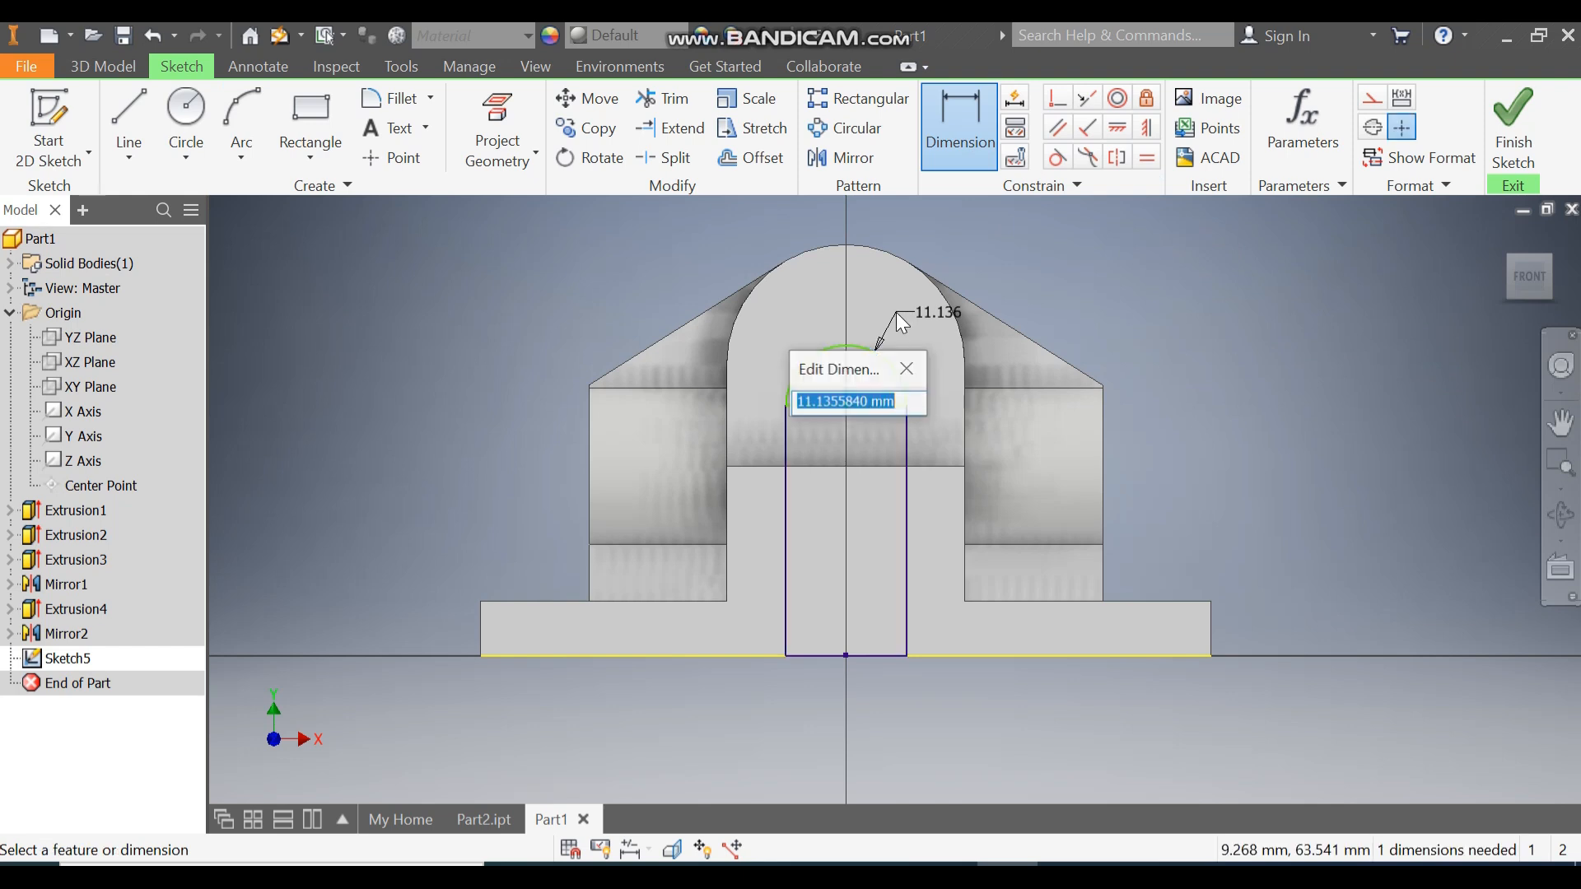
{"action": "type", "text": "13"}
{"action": "key", "text": "Return"}
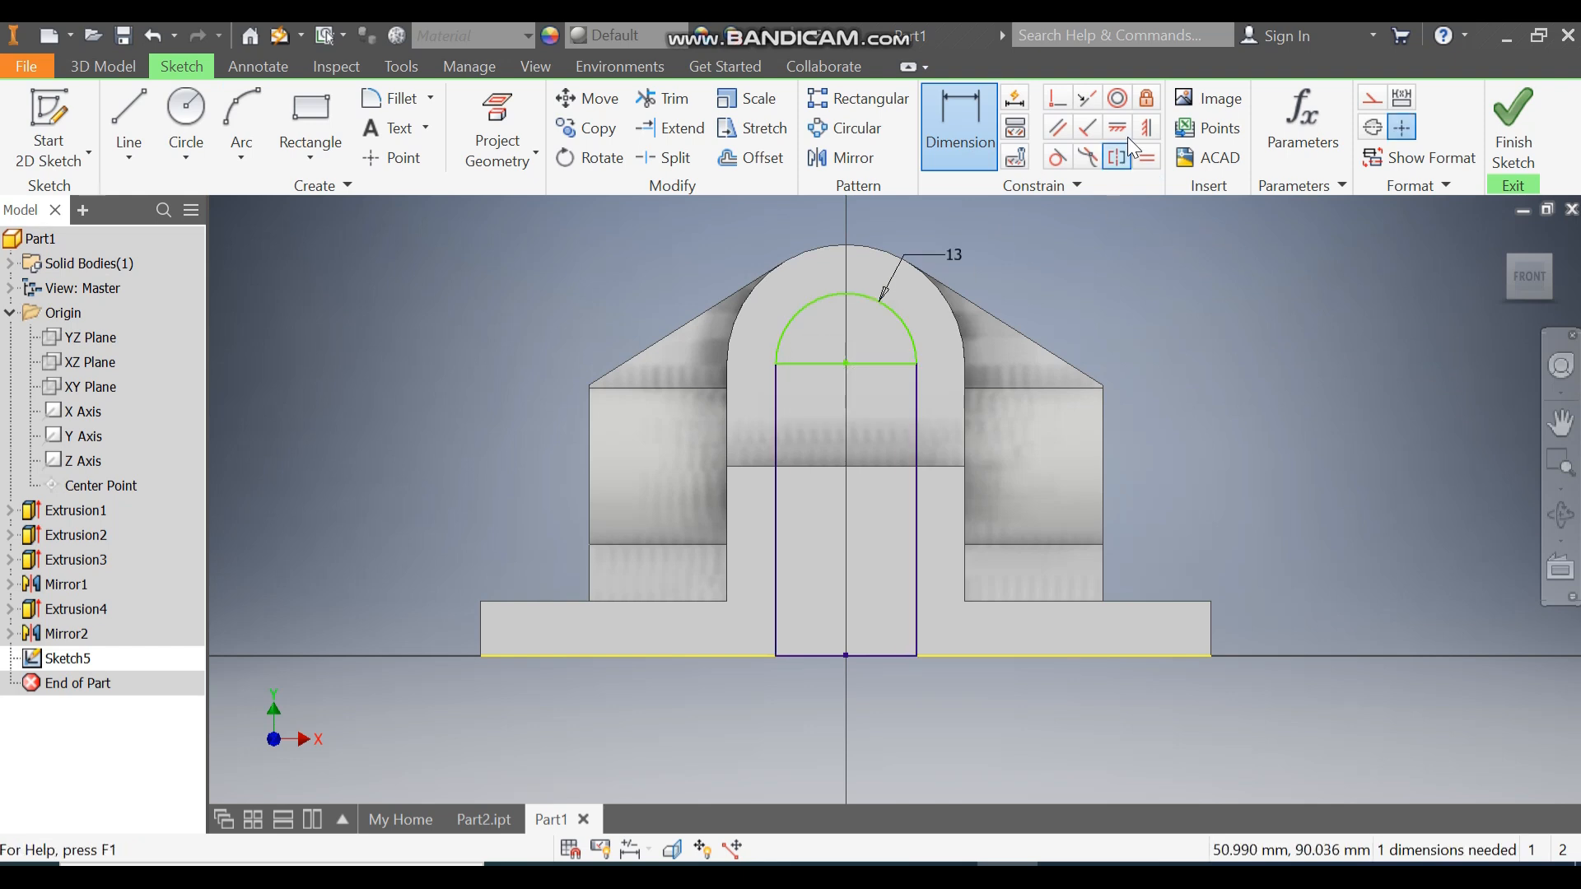
{"action": "left_click", "coordinate": [1117, 99]}
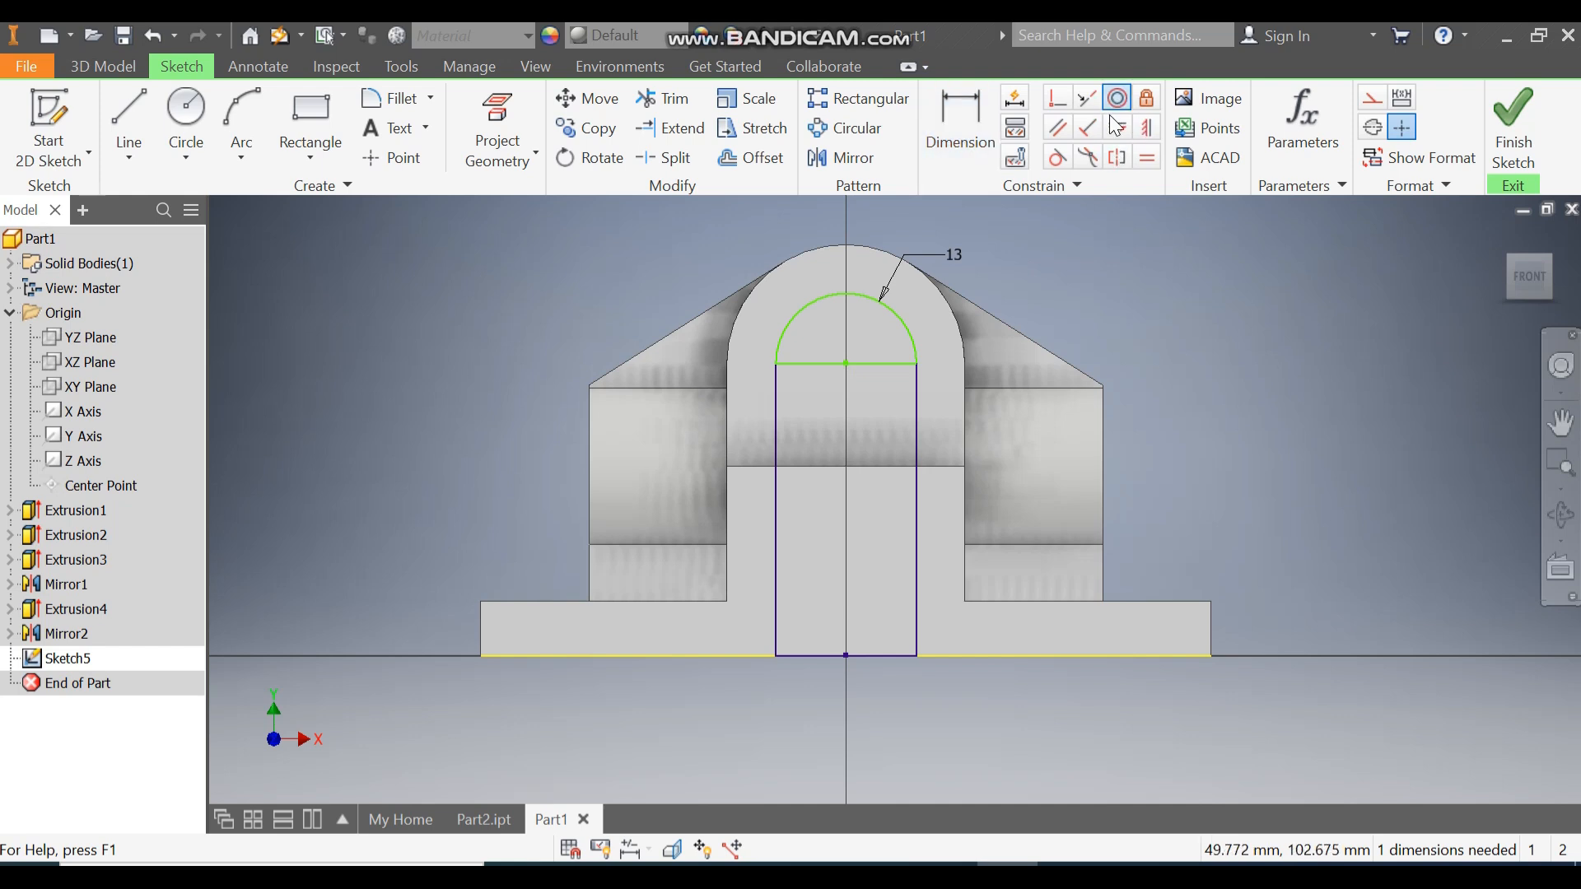
{"action": "left_click", "coordinate": [893, 254]}
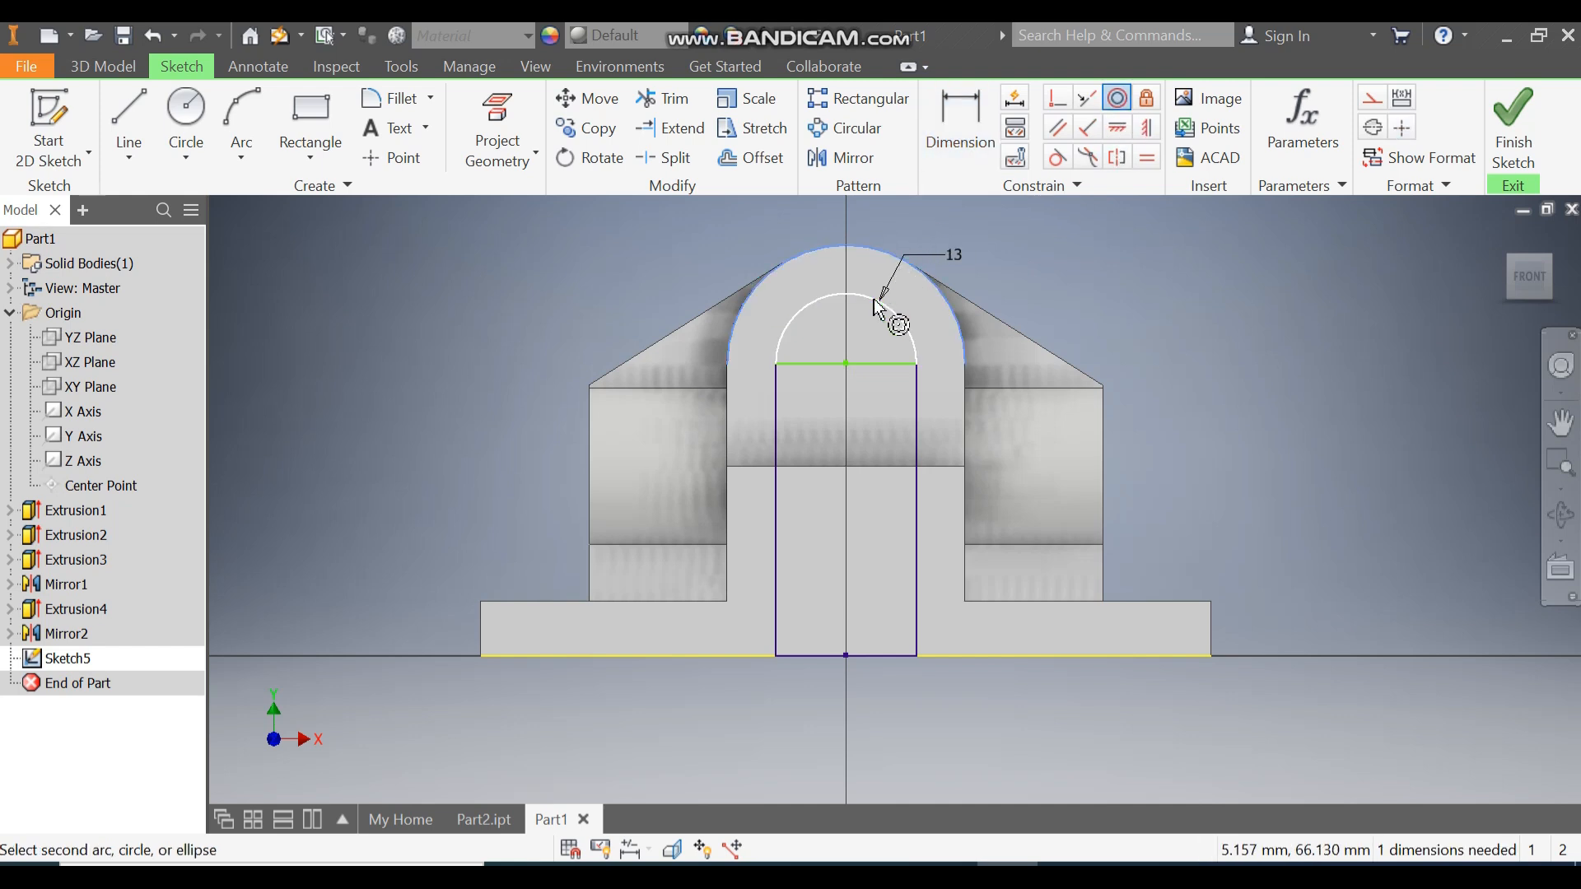
{"action": "left_click", "coordinate": [891, 313]}
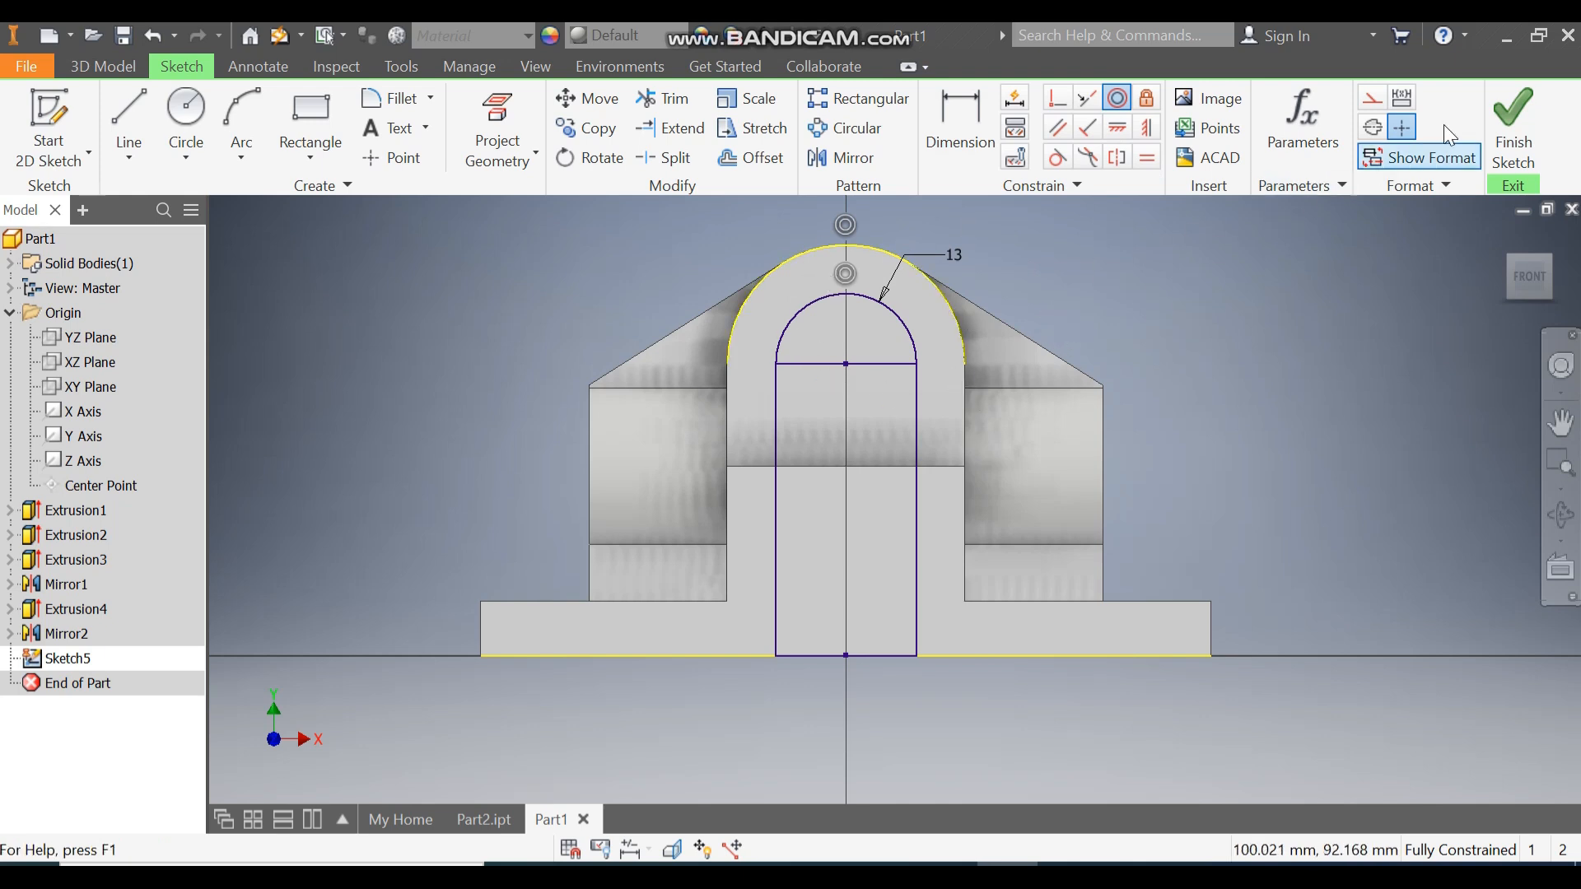
{"action": "left_click", "coordinate": [1512, 136]}
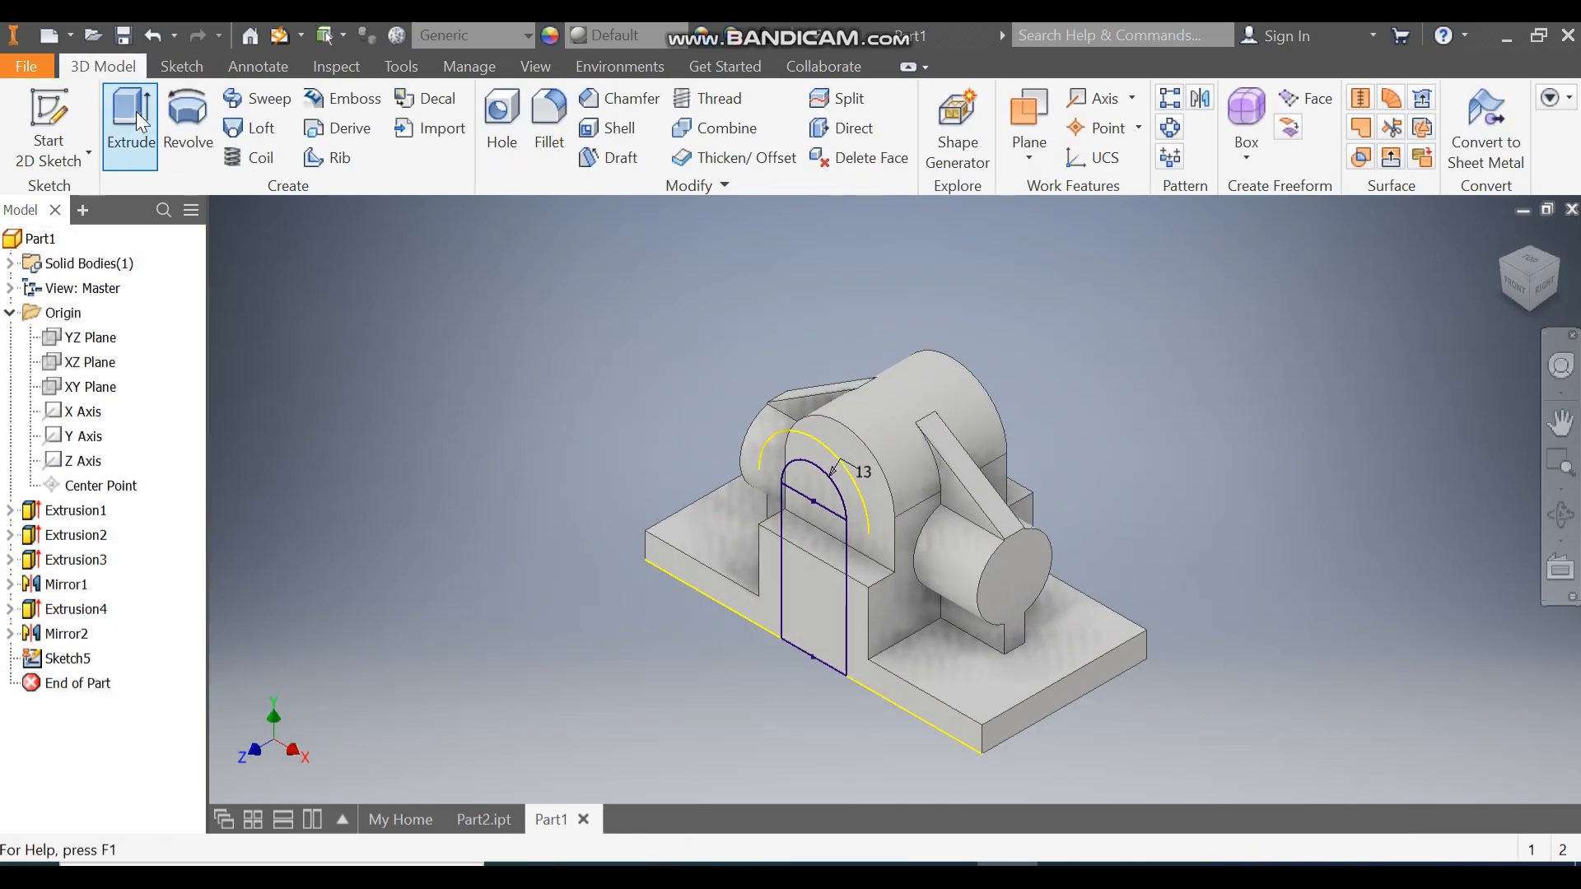
Extrude the arch profile as a reversed cut with extents set to All.
{"action": "left_click", "coordinate": [130, 124]}
{"action": "left_click", "coordinate": [813, 517]}
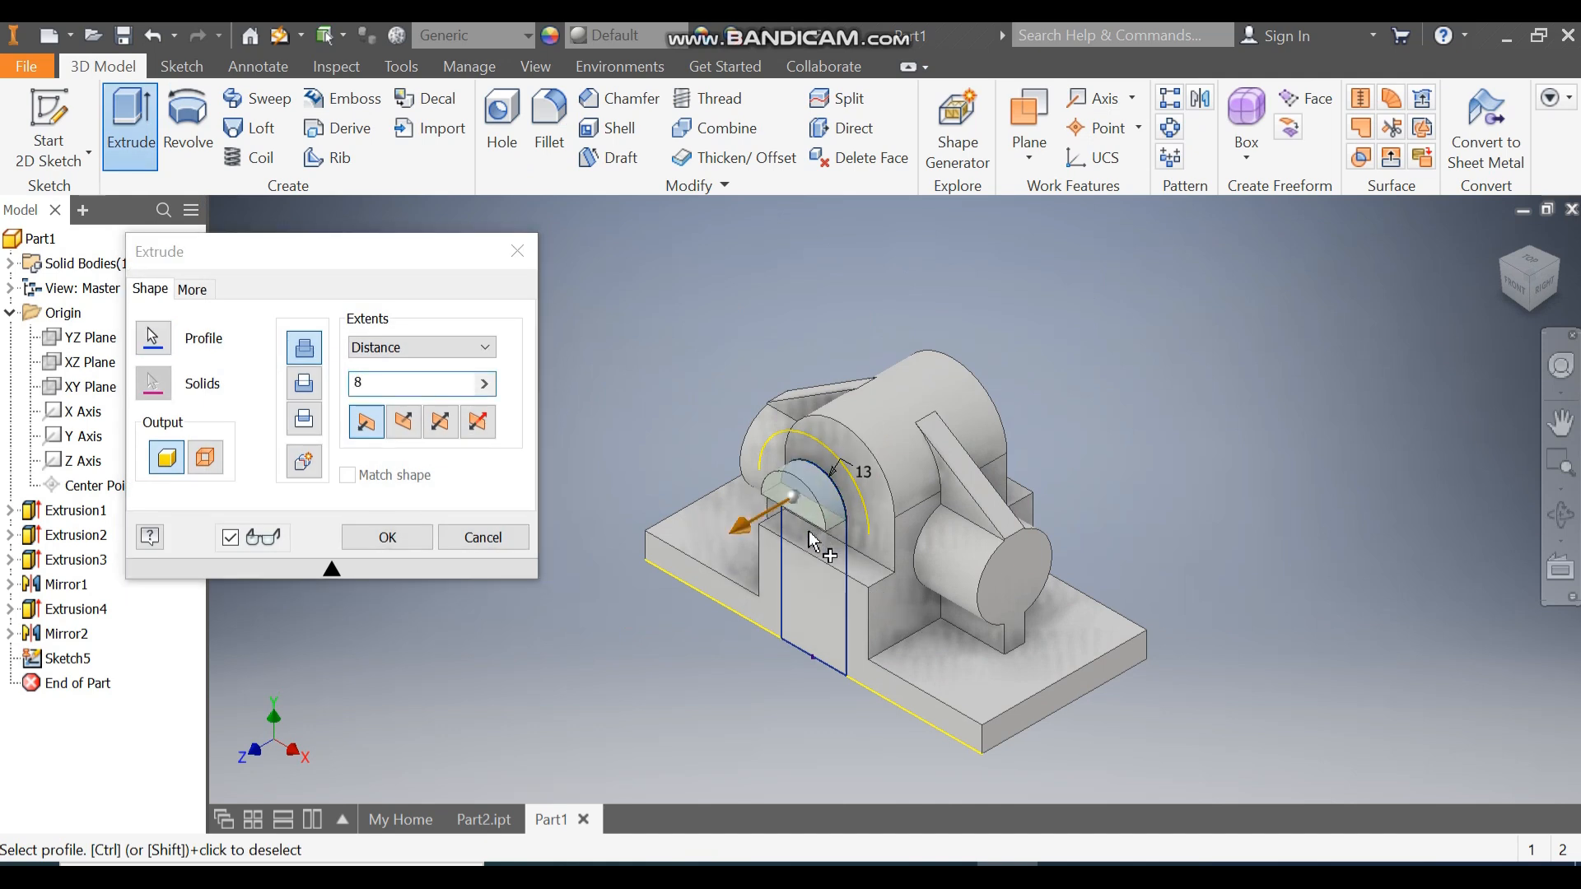
{"action": "left_click", "coordinate": [409, 432]}
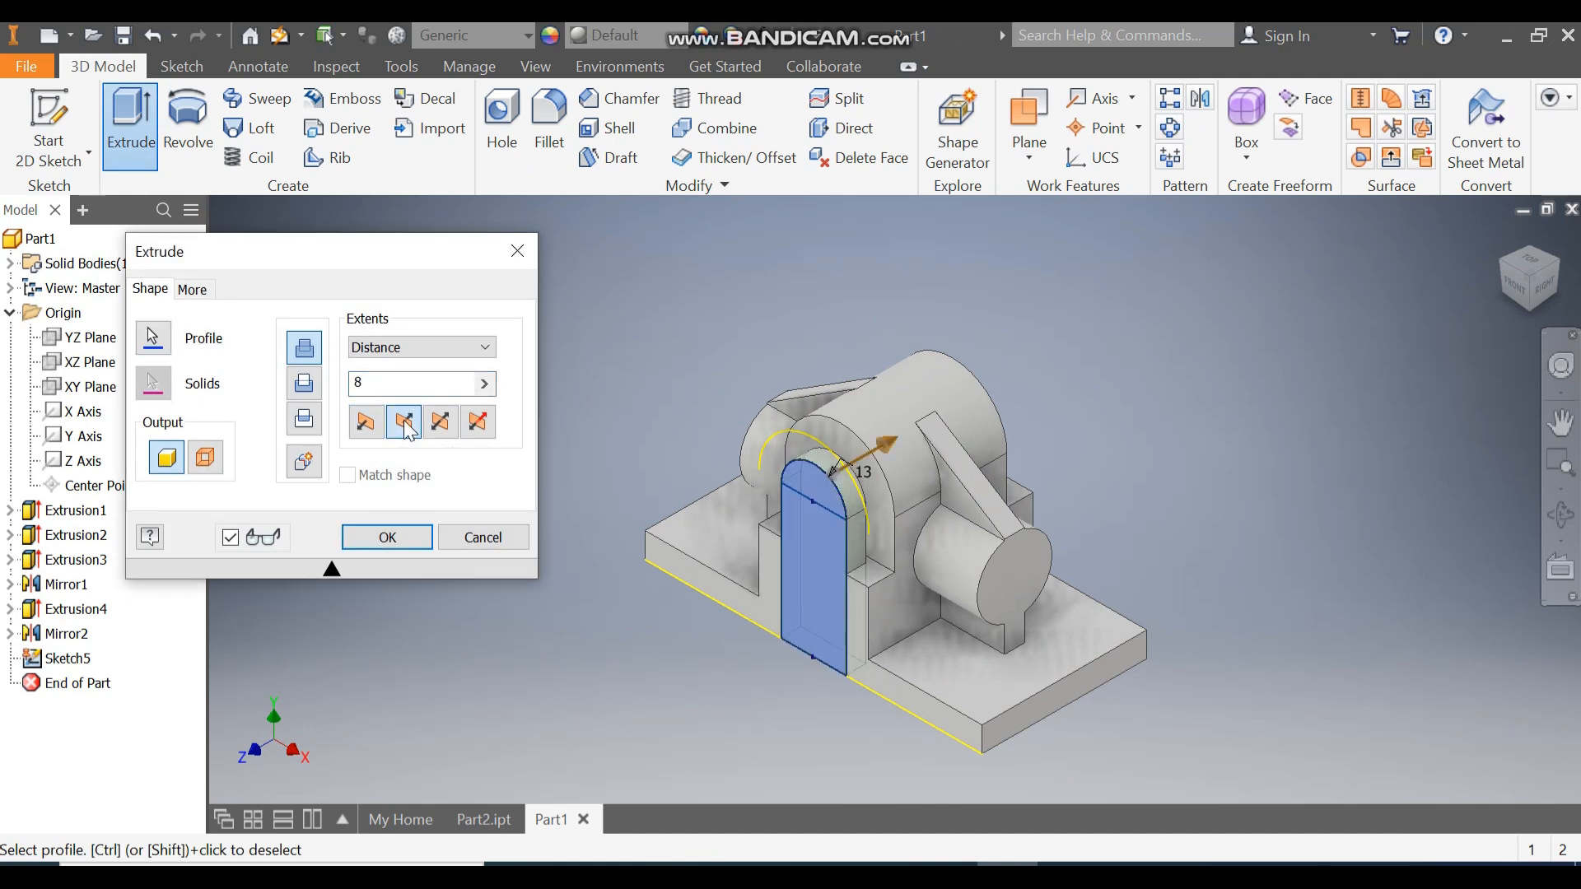
{"action": "left_click", "coordinate": [311, 392]}
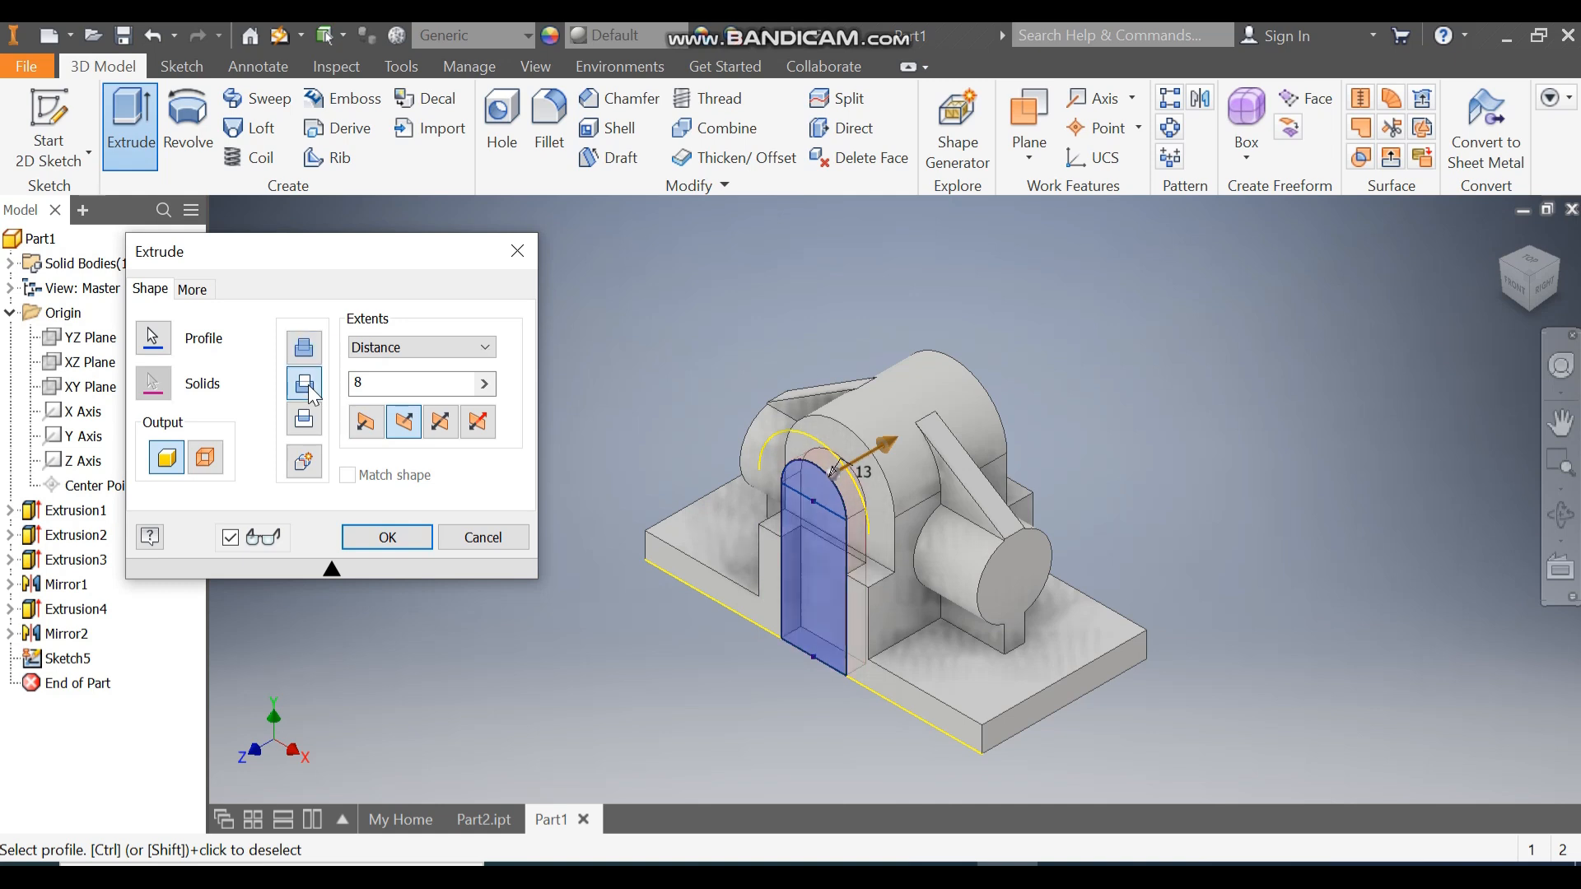
{"action": "left_click", "coordinate": [402, 339]}
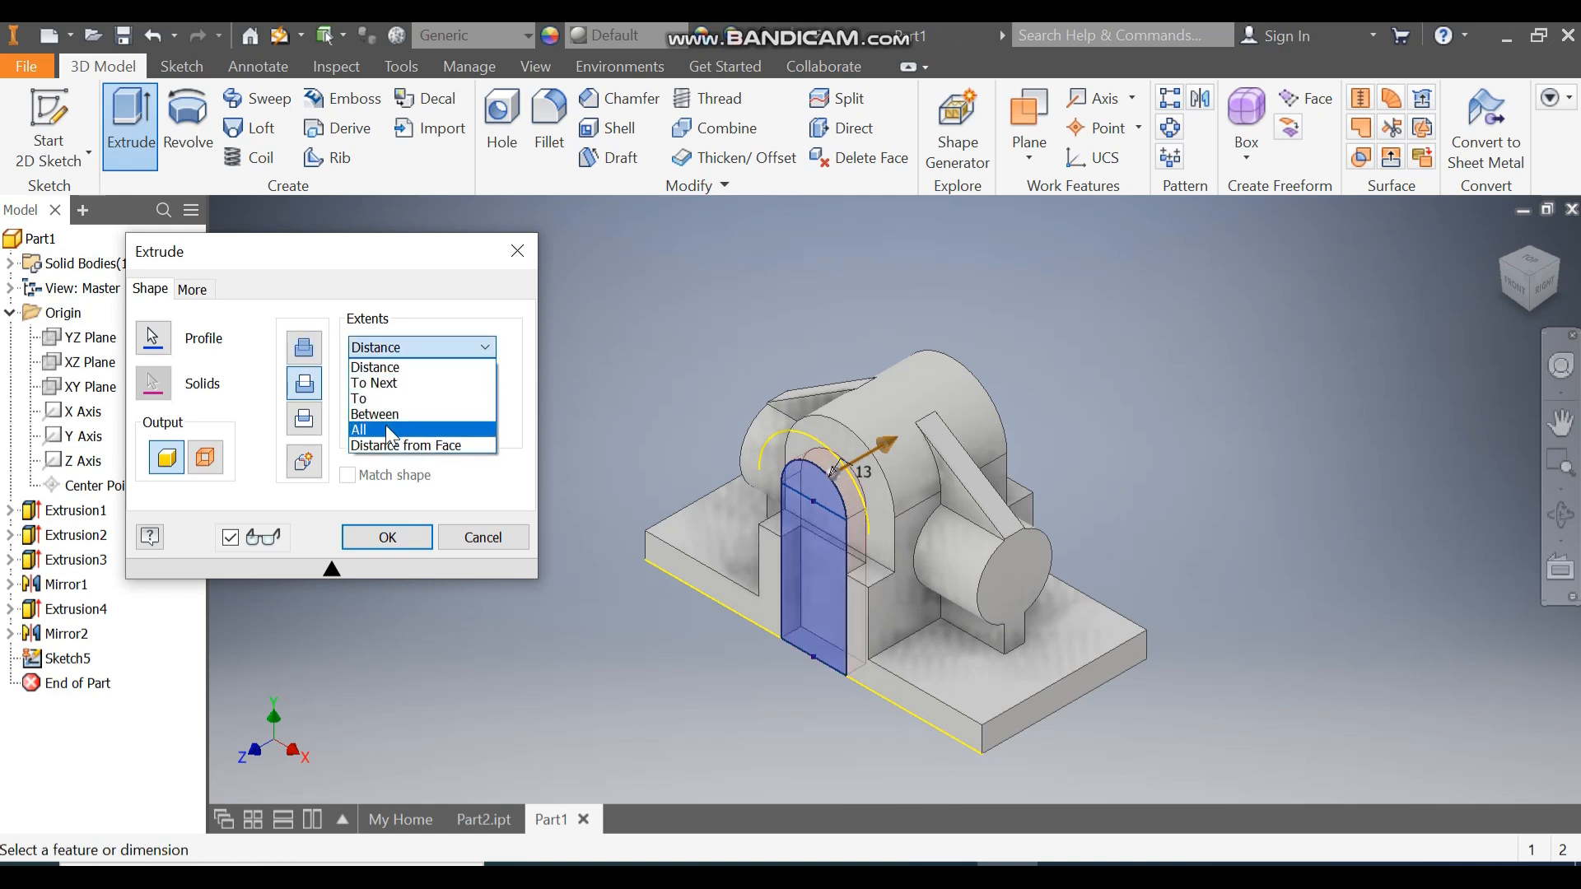
{"action": "left_click", "coordinate": [386, 429]}
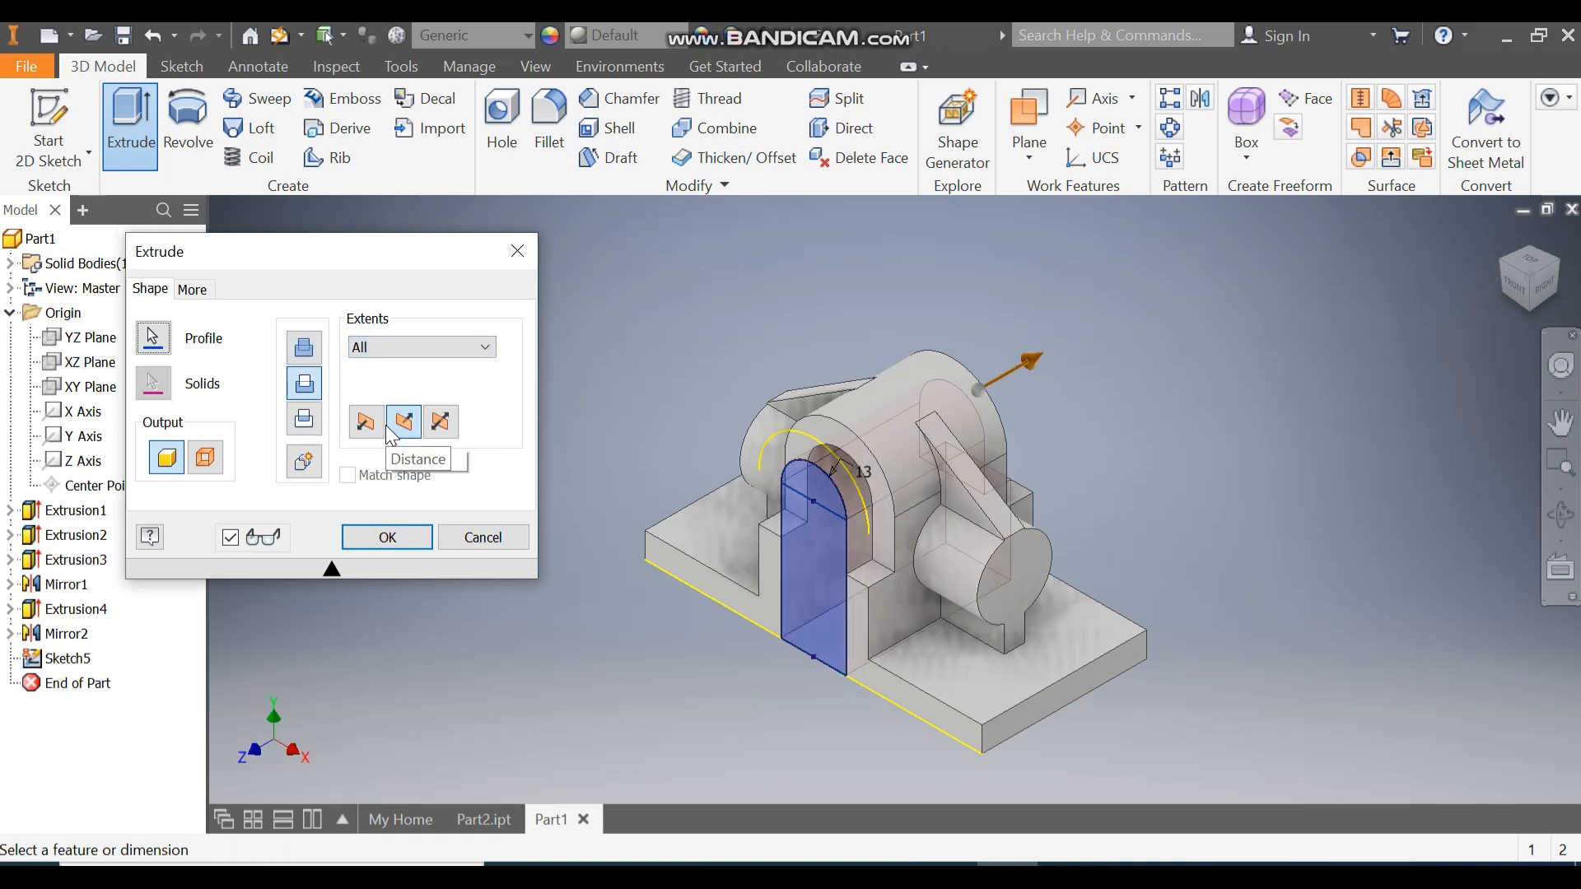
{"action": "left_click", "coordinate": [381, 538]}
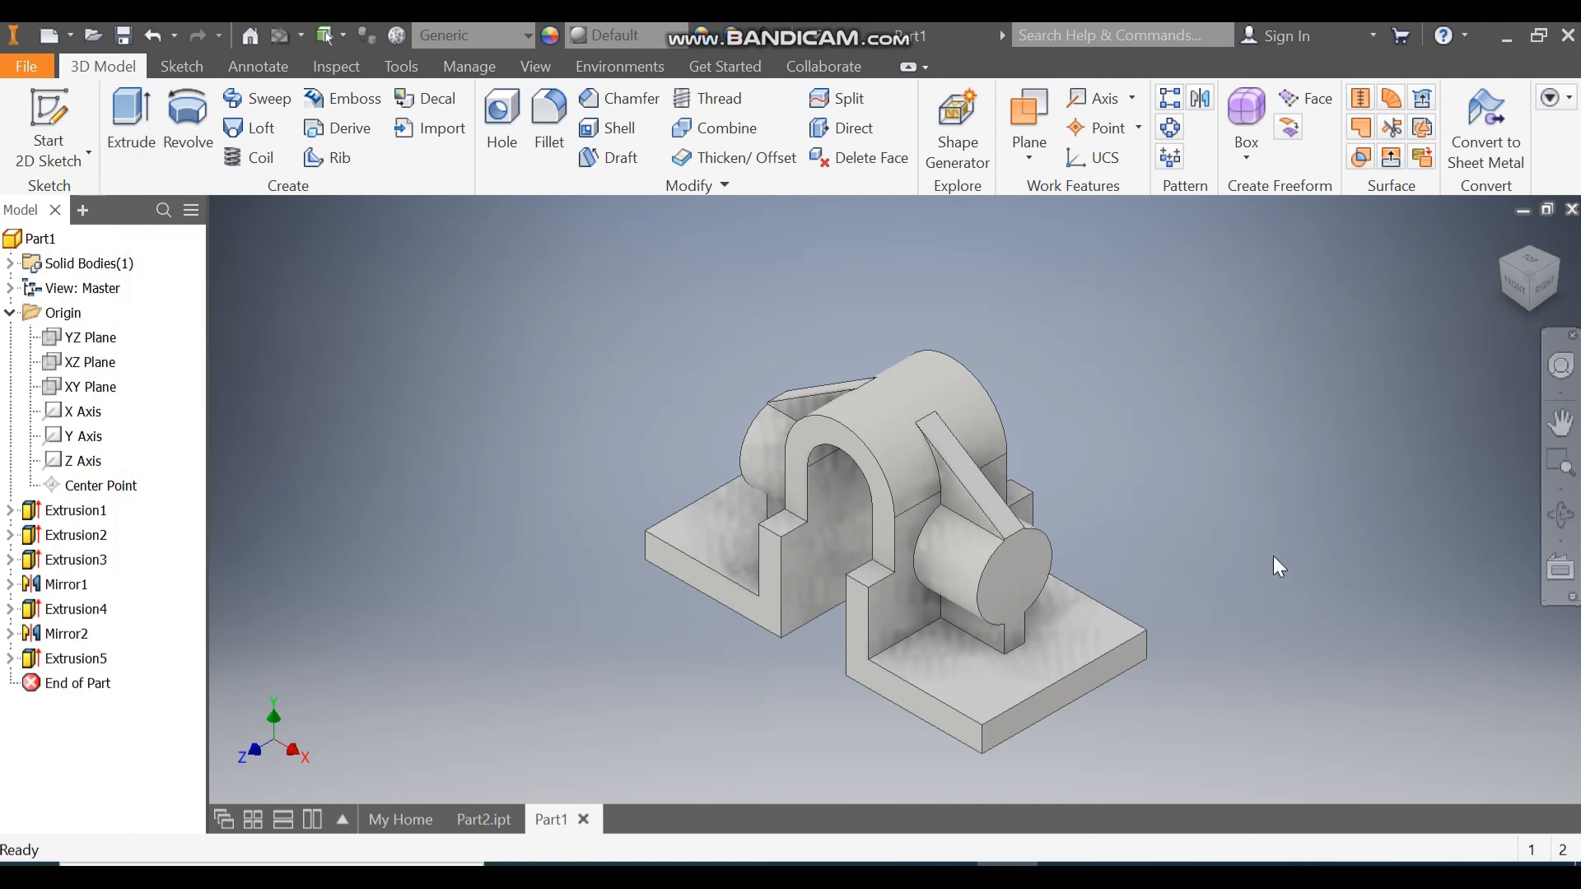
Sketch a 20 mm circle at the origin on the boss's end face.
{"action": "left_click", "coordinate": [1017, 570]}
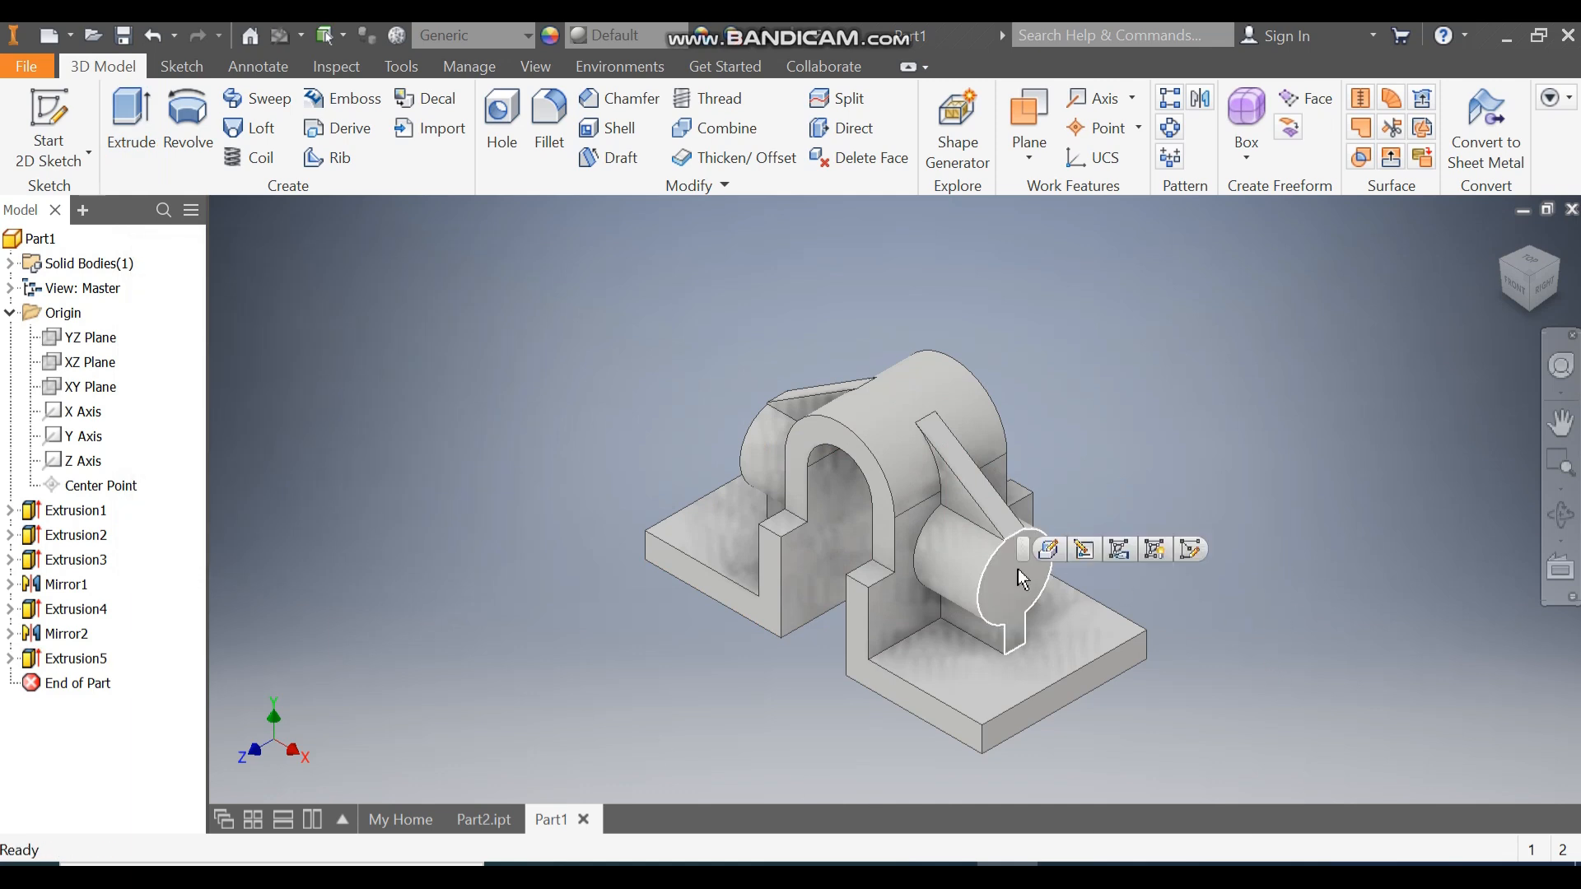
{"action": "left_click", "coordinate": [1189, 551]}
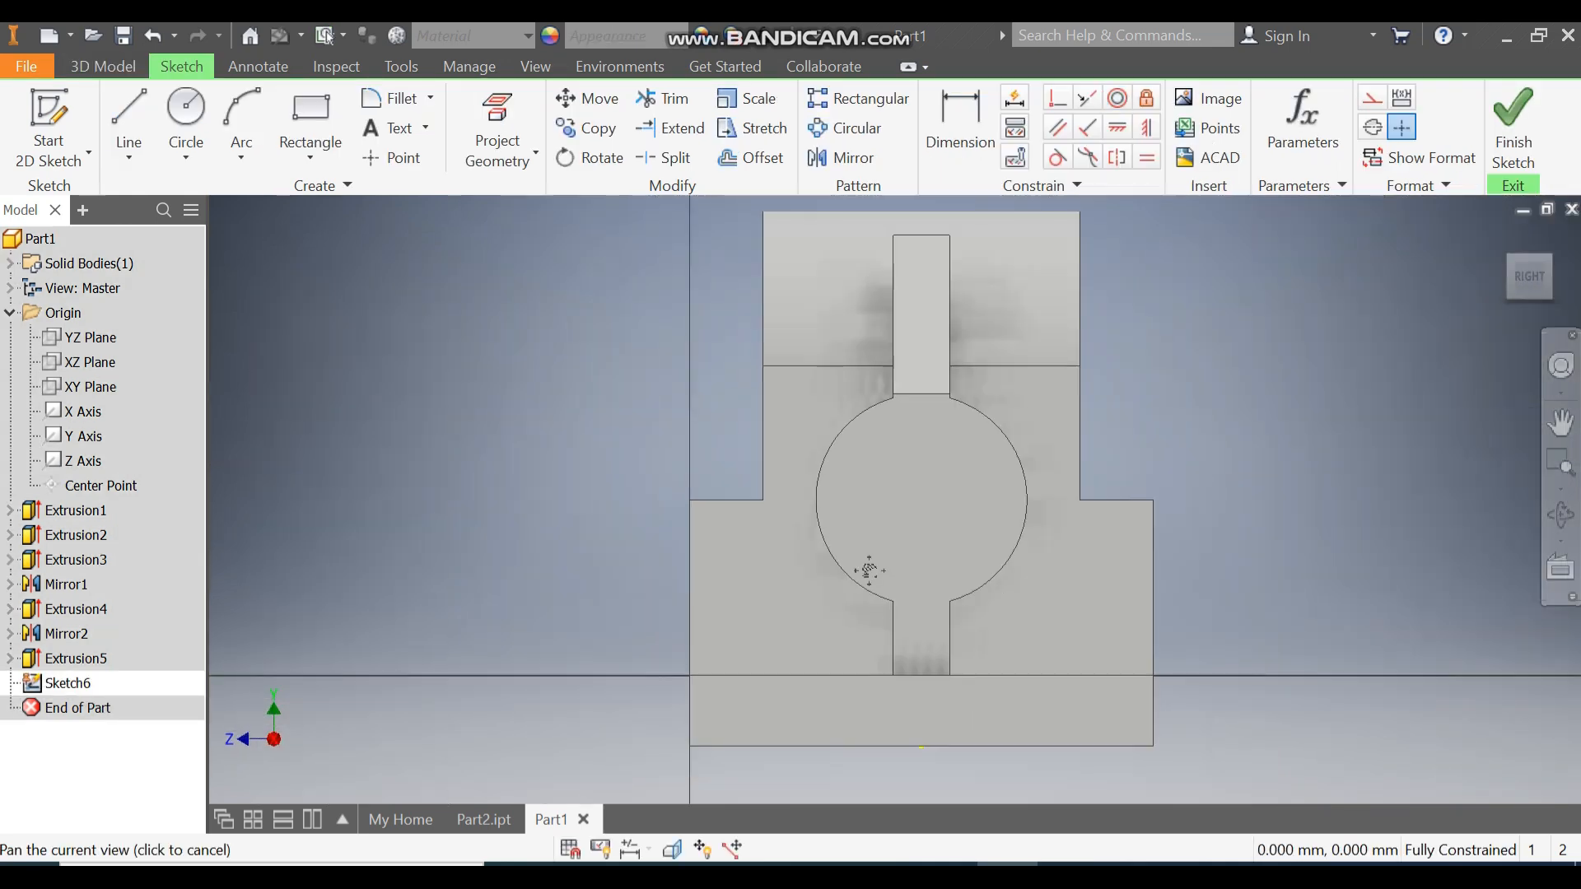
{"action": "left_click", "coordinate": [187, 112]}
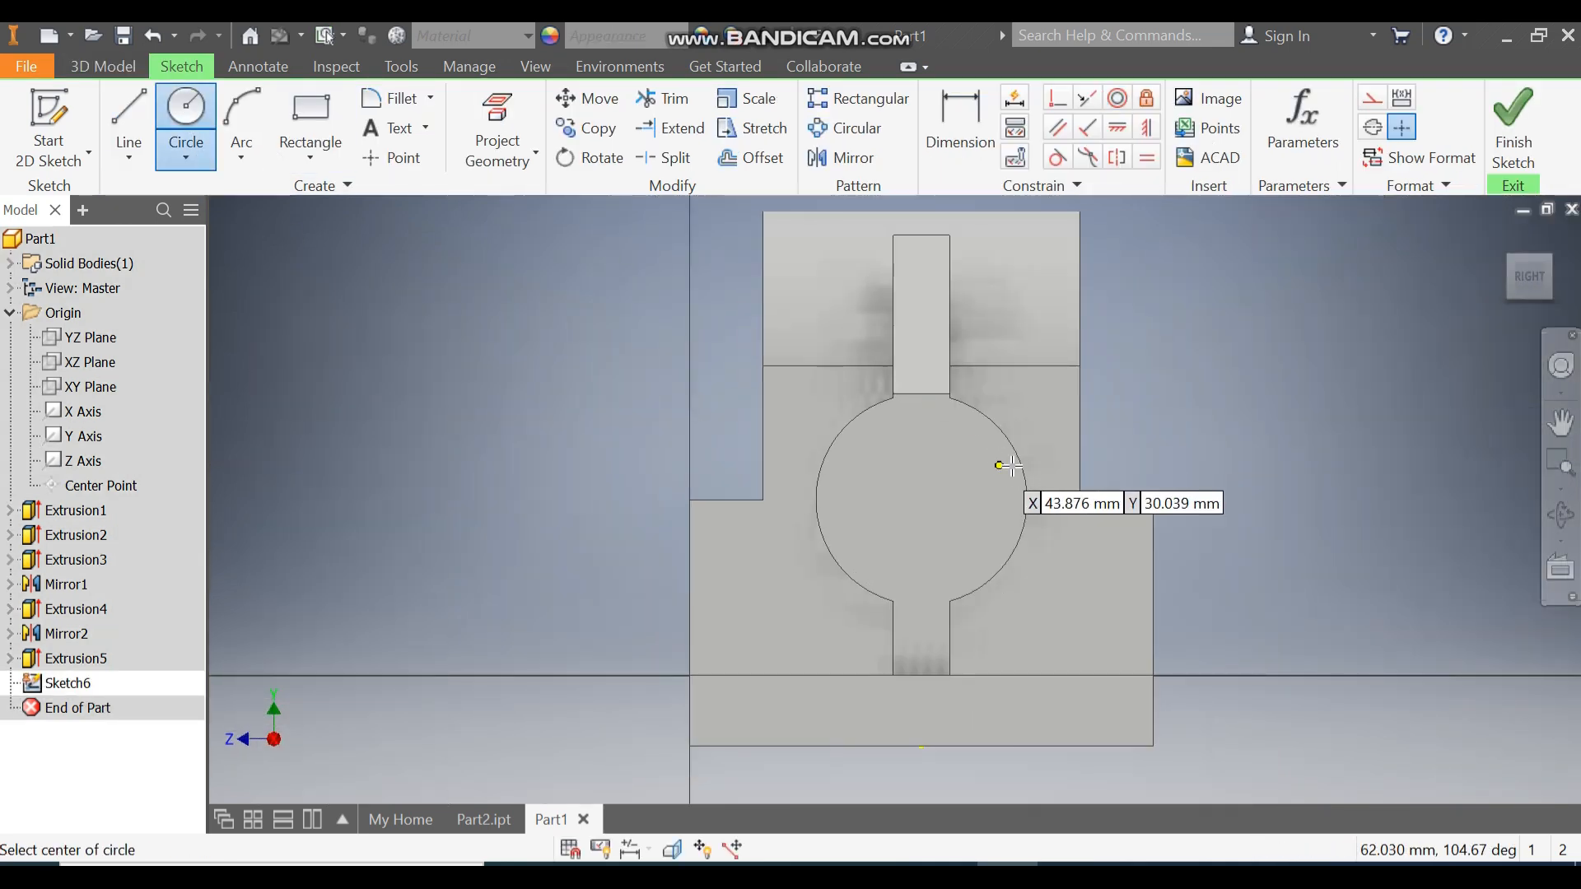
{"action": "left_click", "coordinate": [921, 499]}
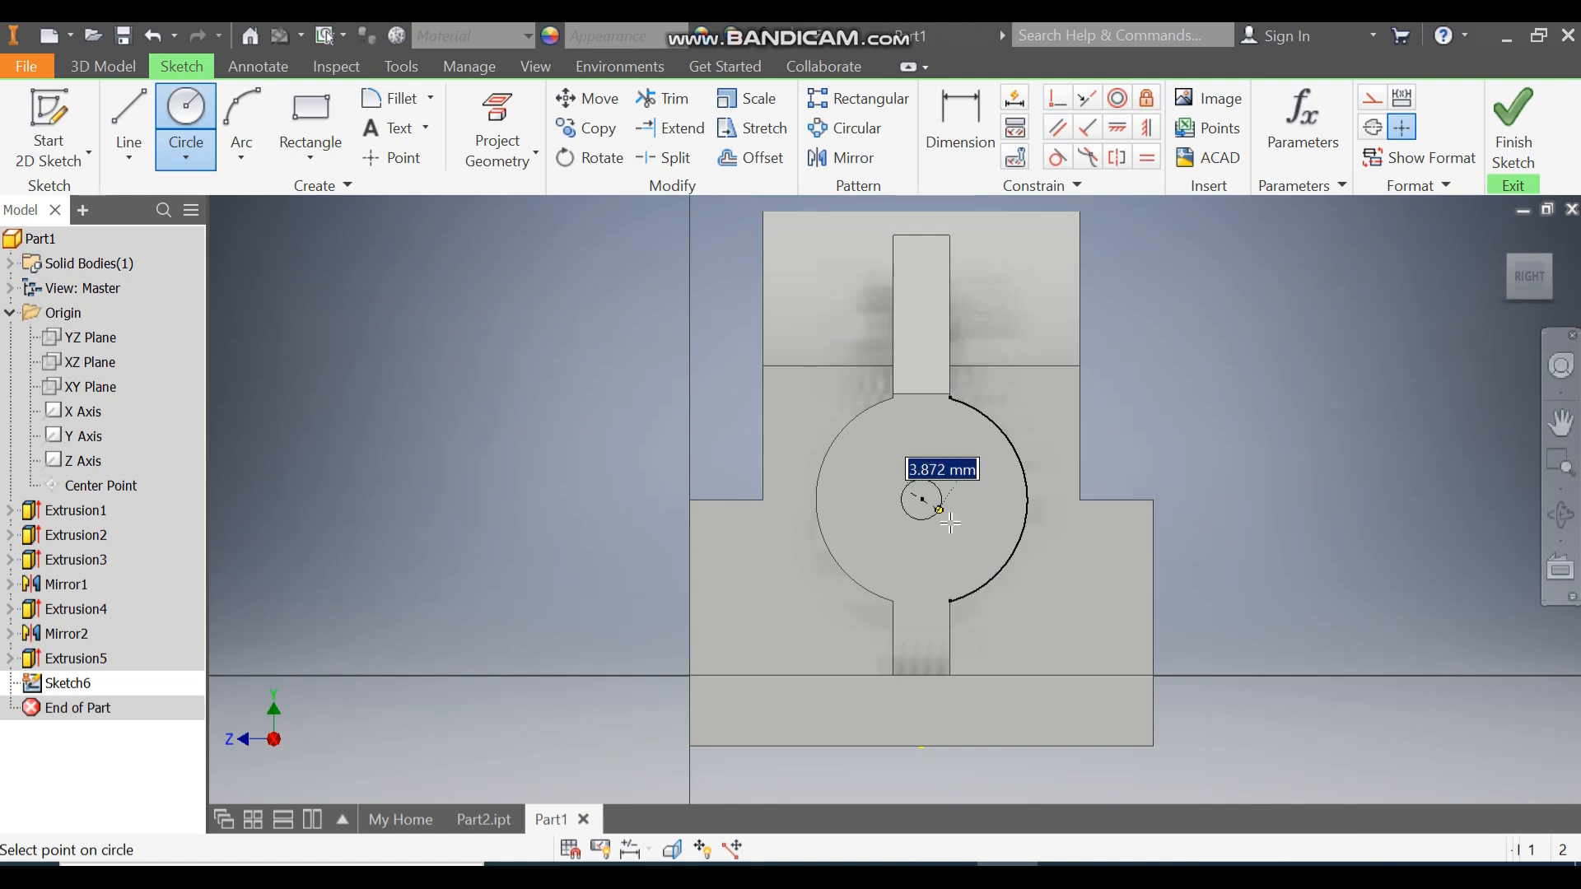
{"action": "type", "text": "20"}
{"action": "key", "text": "Return"}
{"action": "left_click", "coordinate": [1513, 124]}
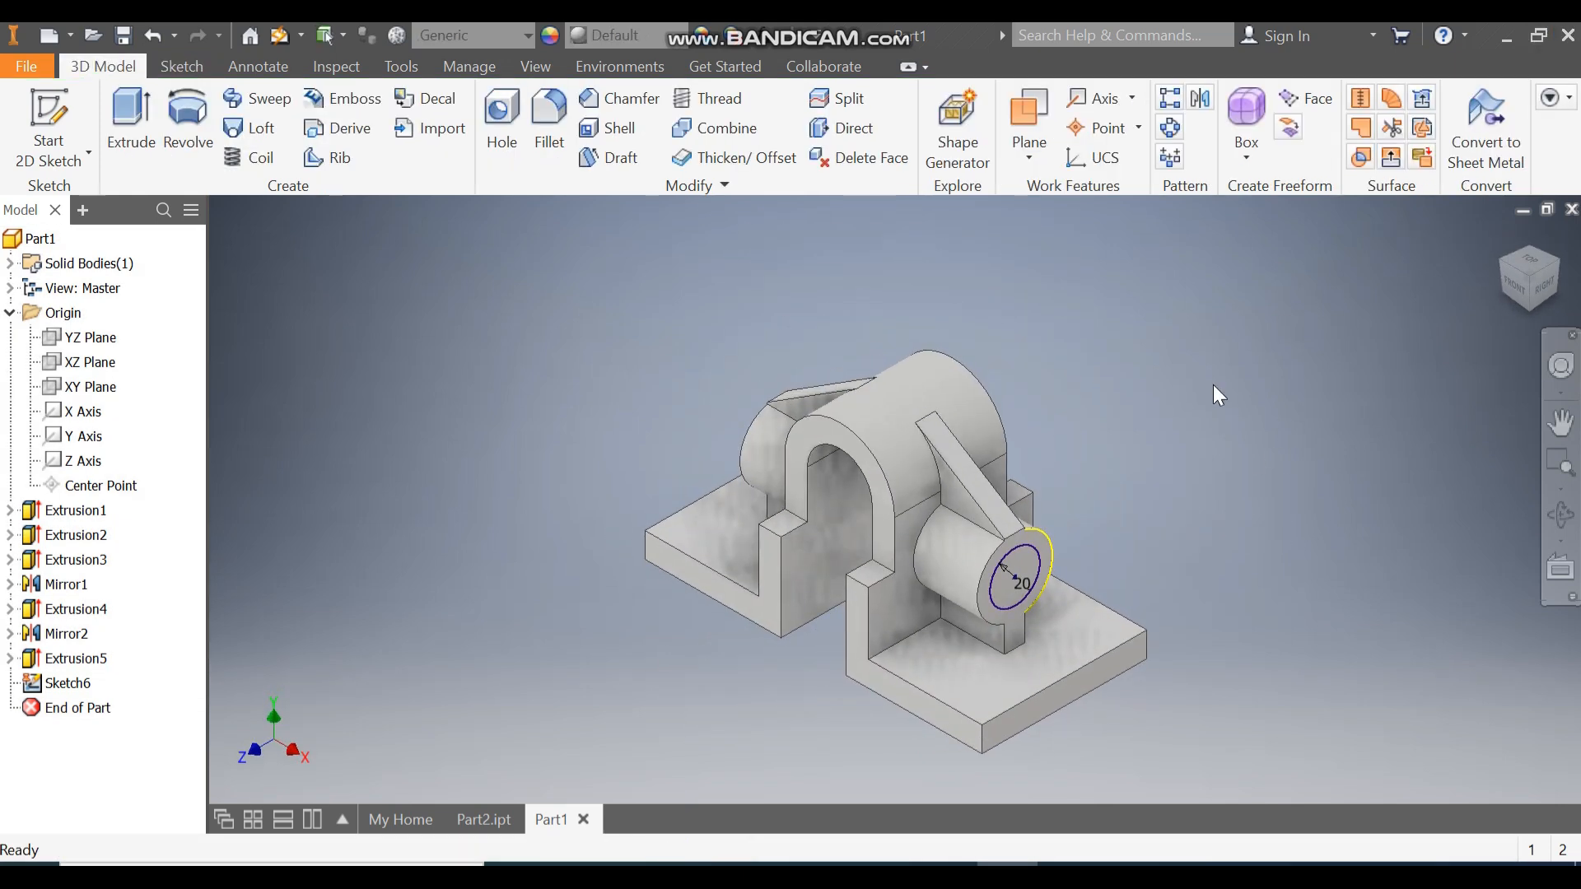
Extrude the 20 mm circle as a reversed cut through the whole part.
{"action": "left_click", "coordinate": [131, 115]}
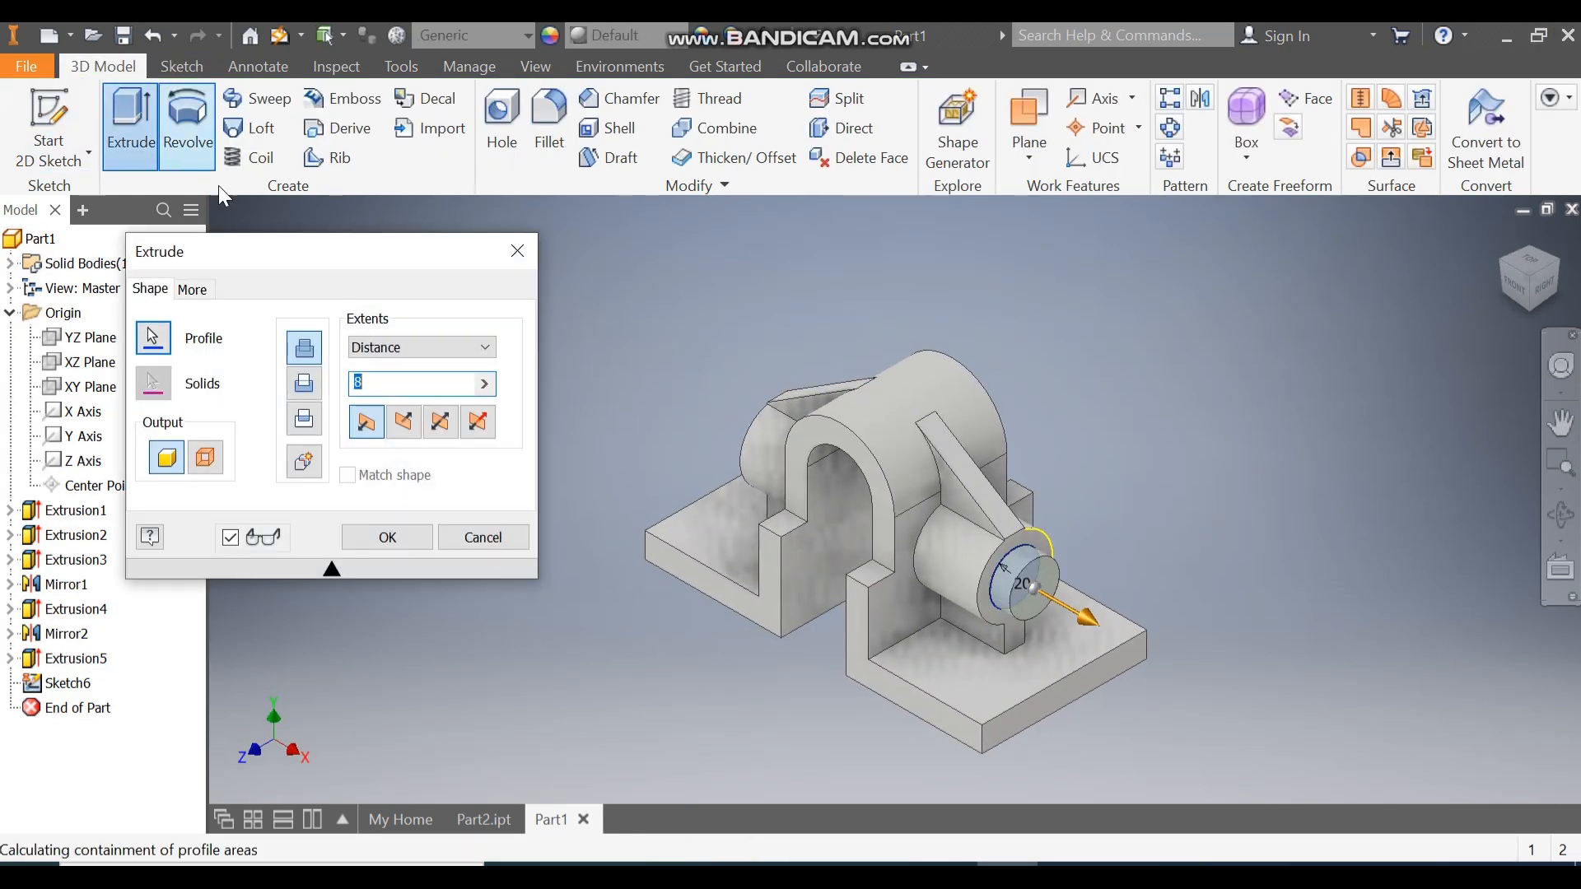
{"action": "left_click", "coordinate": [404, 426]}
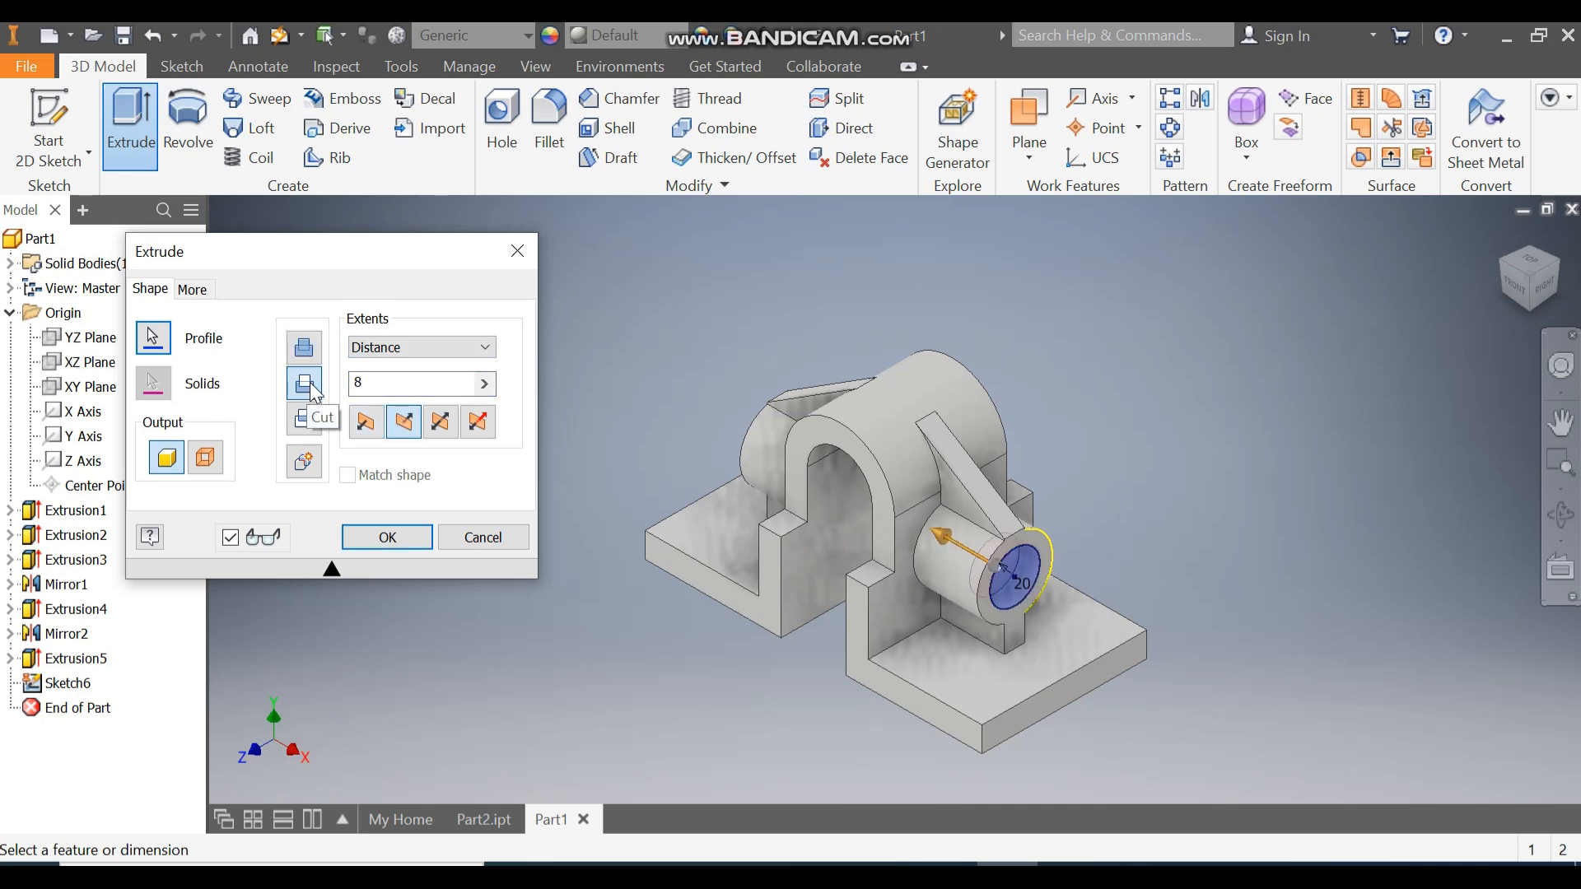
{"action": "left_click", "coordinate": [367, 355]}
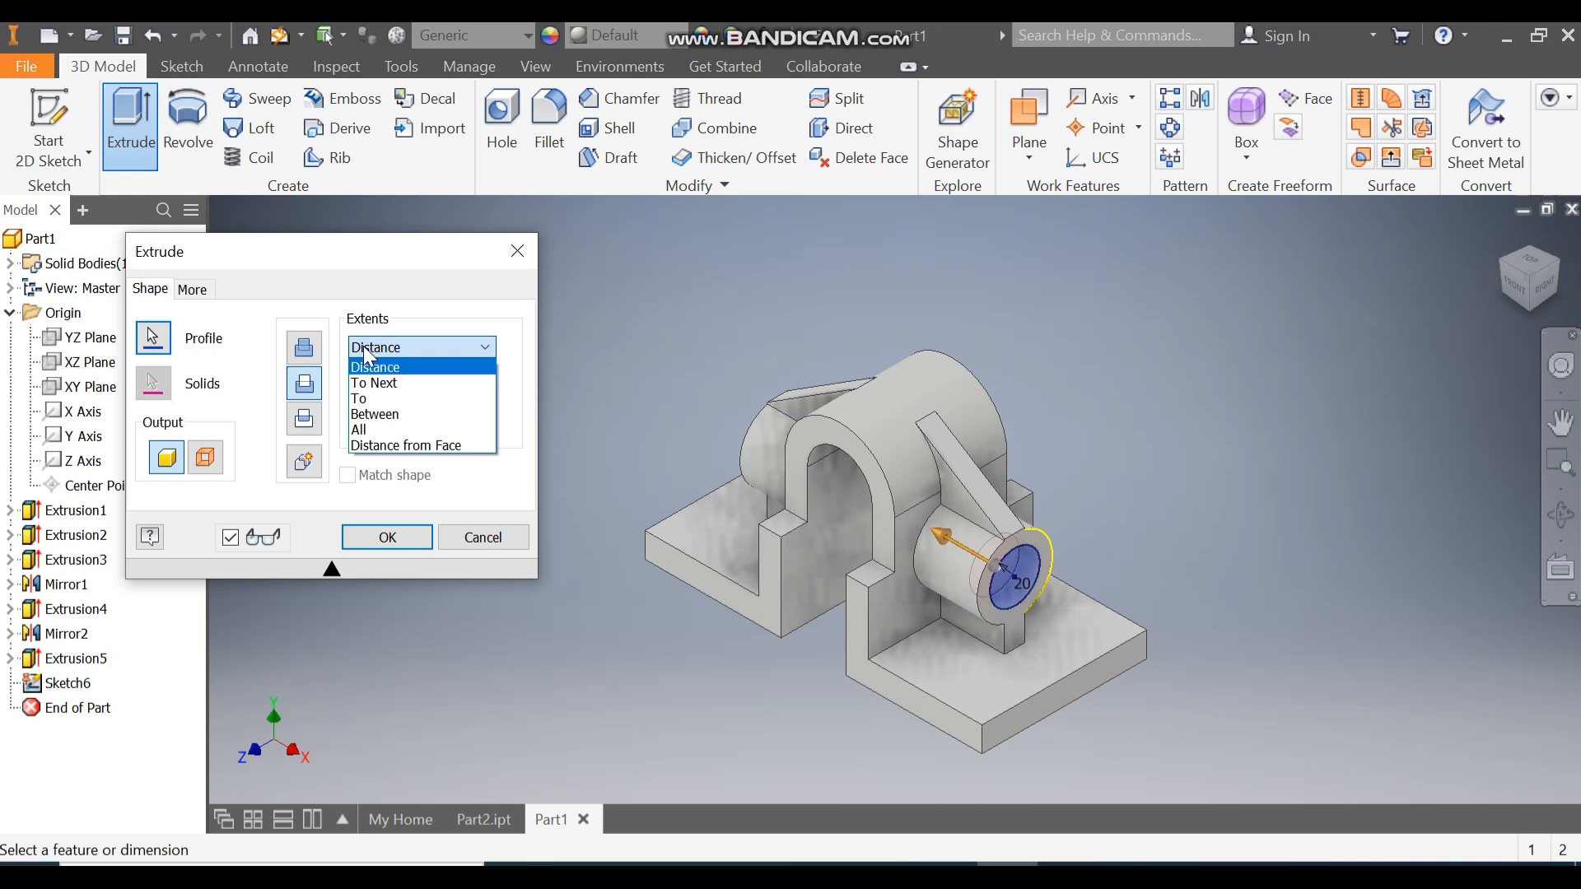
{"action": "left_click", "coordinate": [382, 426]}
{"action": "left_click", "coordinate": [386, 535]}
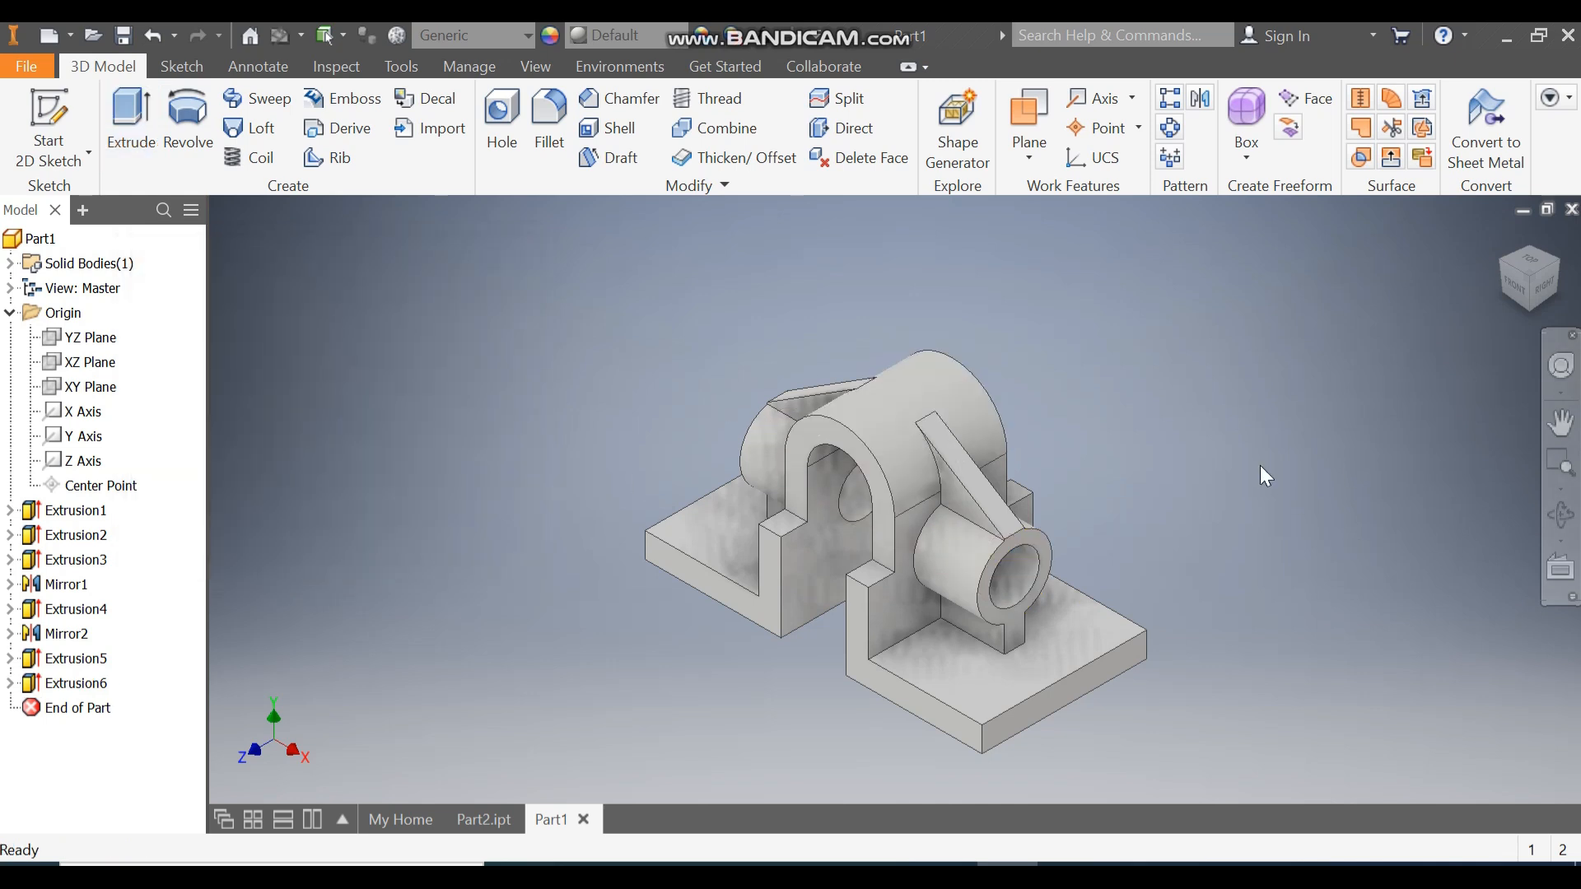
Fillet the four vertical base corner edges with a 12 mm radius.
{"action": "left_click", "coordinate": [540, 106]}
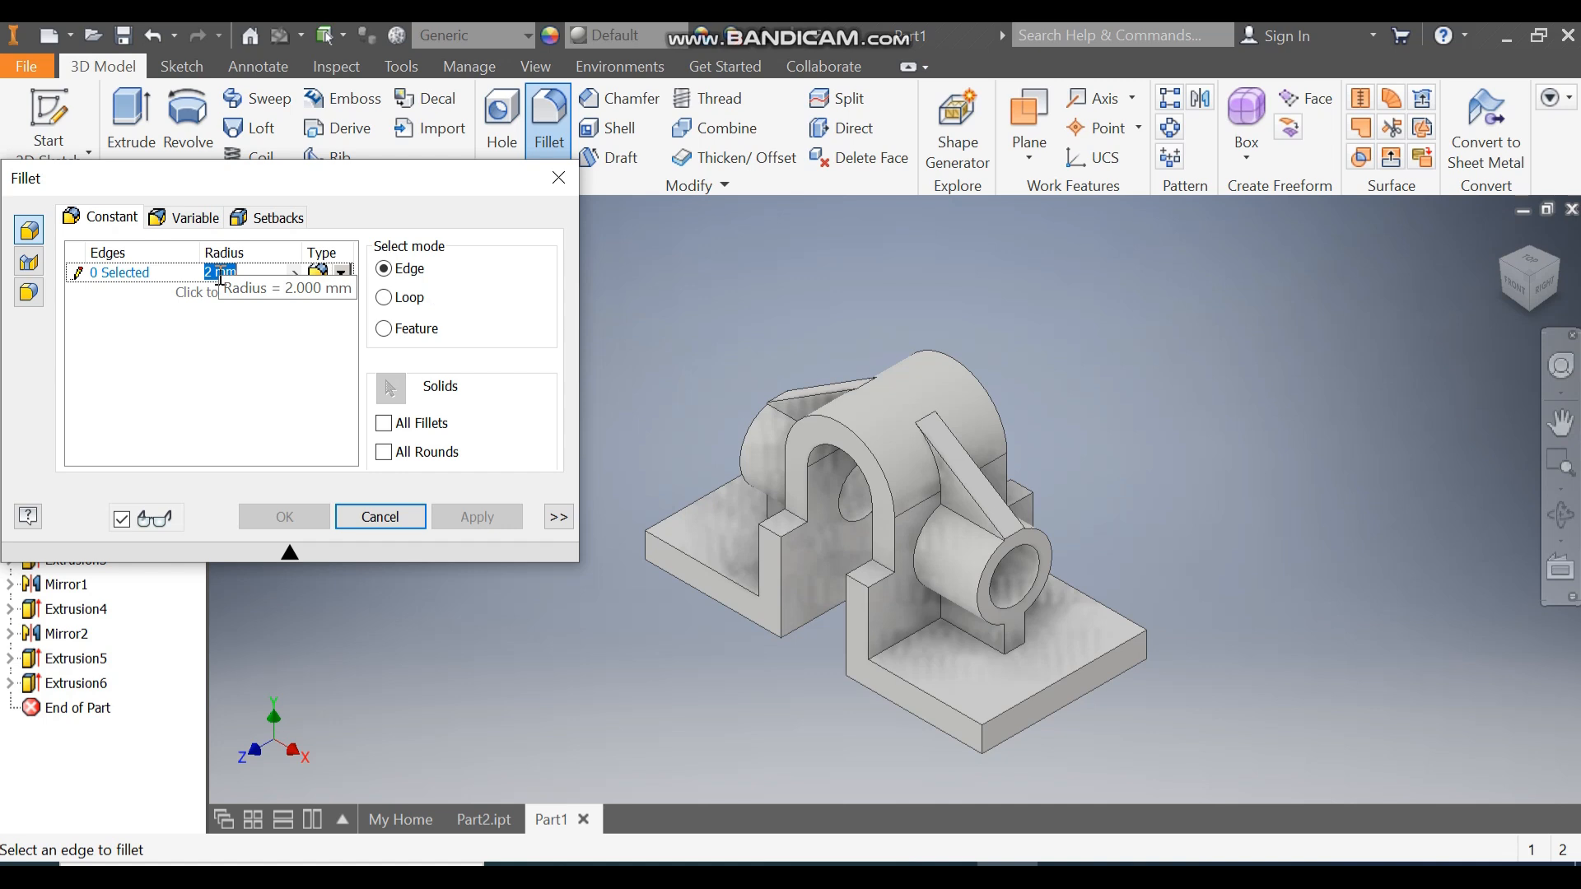
{"action": "left_click", "coordinate": [988, 745]}
{"action": "left_click", "coordinate": [1146, 649]}
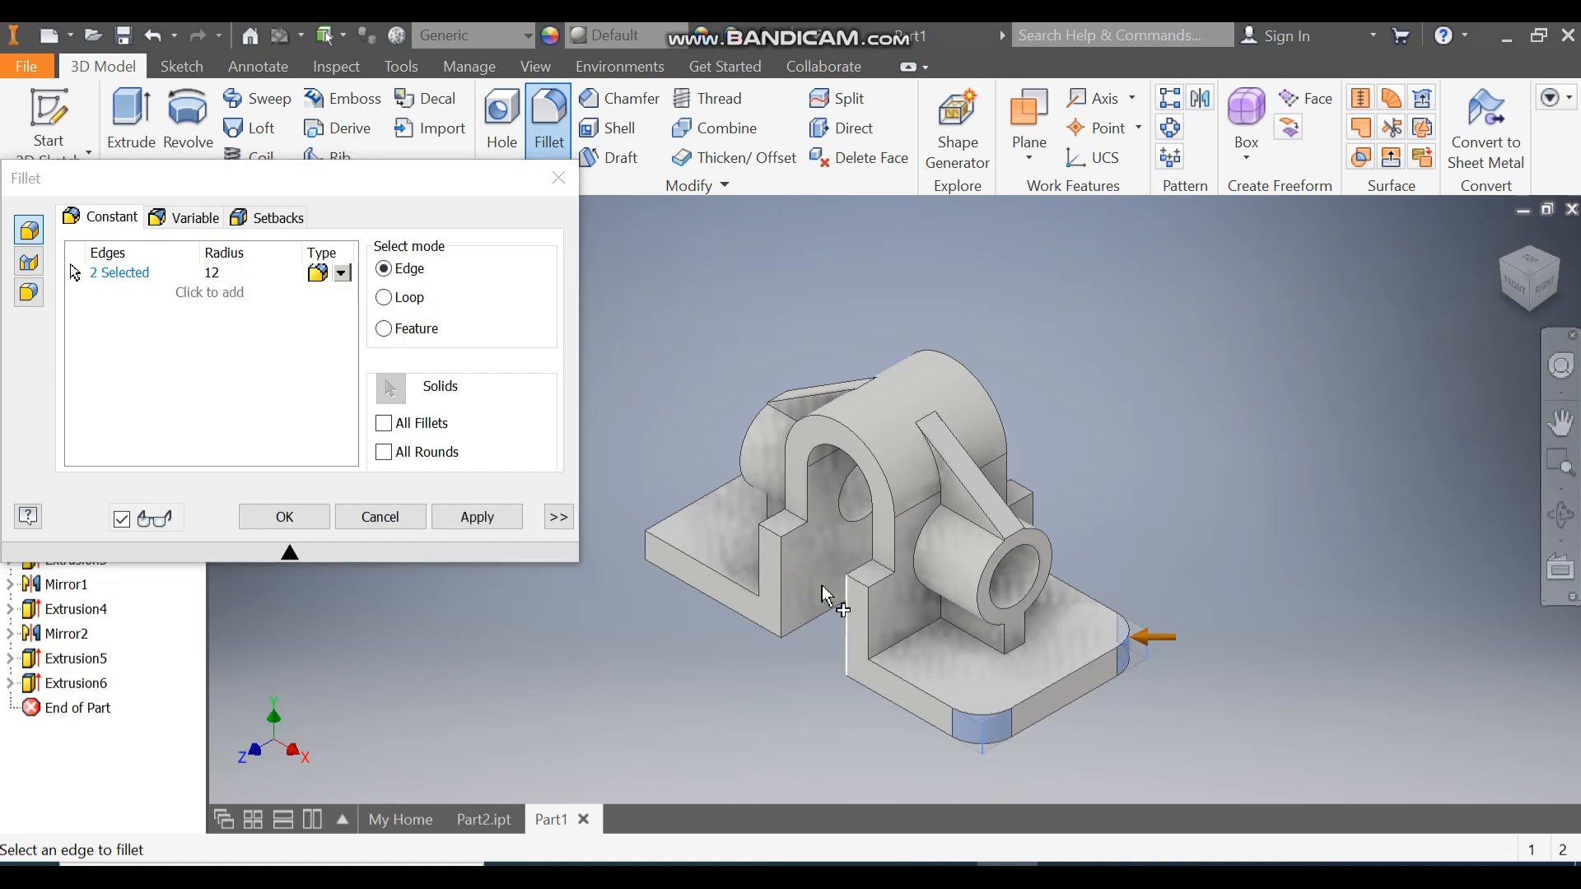
{"action": "left_click", "coordinate": [661, 554]}
{"action": "left_click", "coordinate": [1482, 272]}
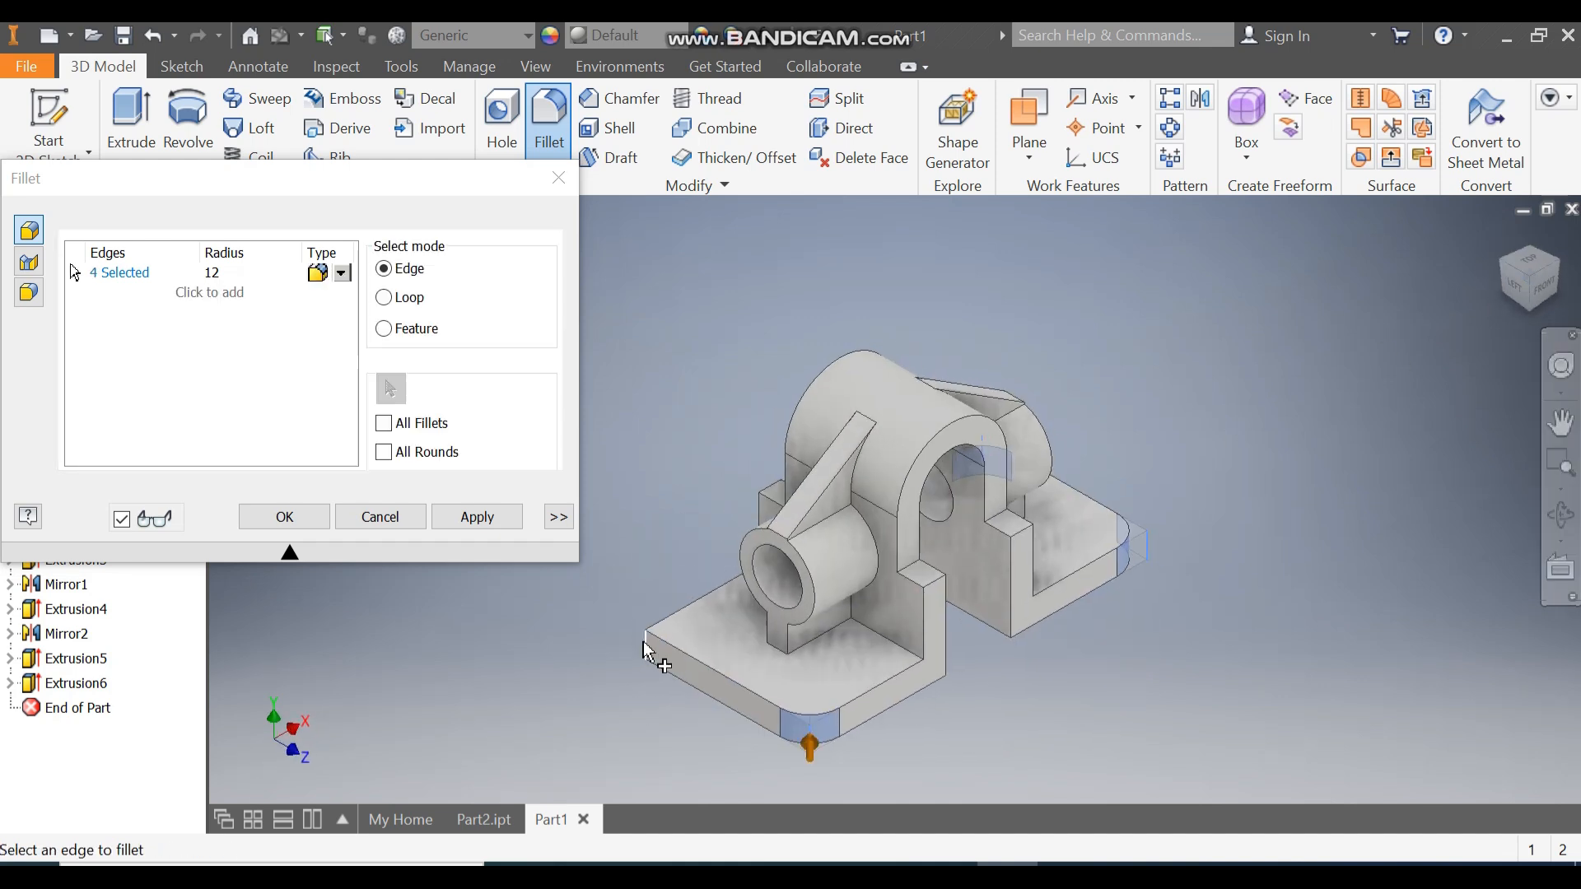
{"action": "left_click", "coordinate": [284, 517]}
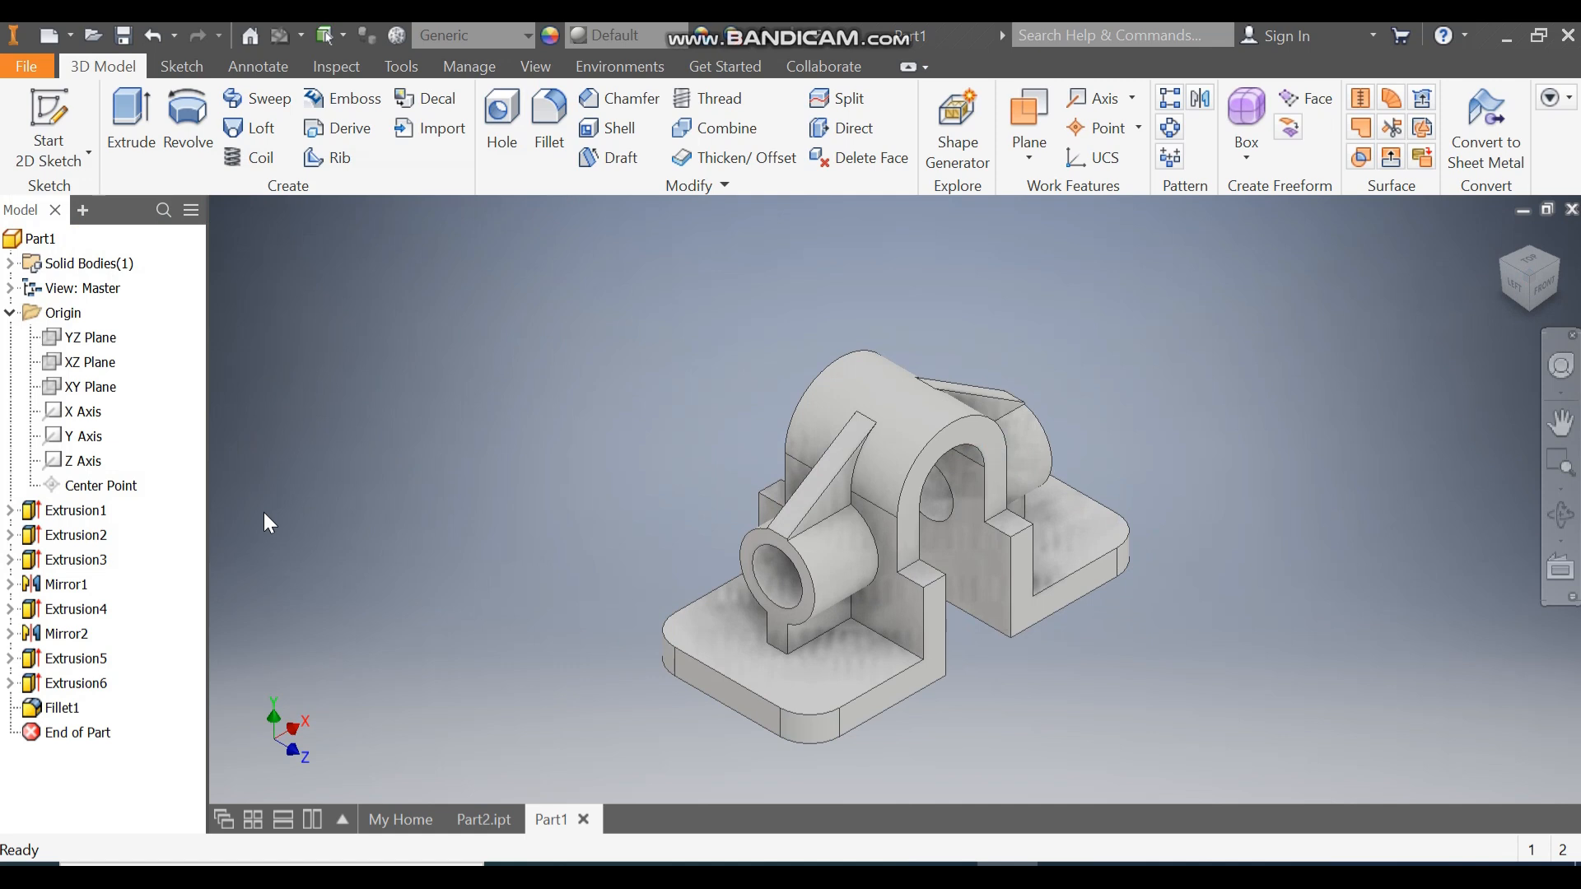
Sketch on the base top face with 10 mm circles at the two top corner arc centres.
{"action": "left_click", "coordinate": [1103, 531]}
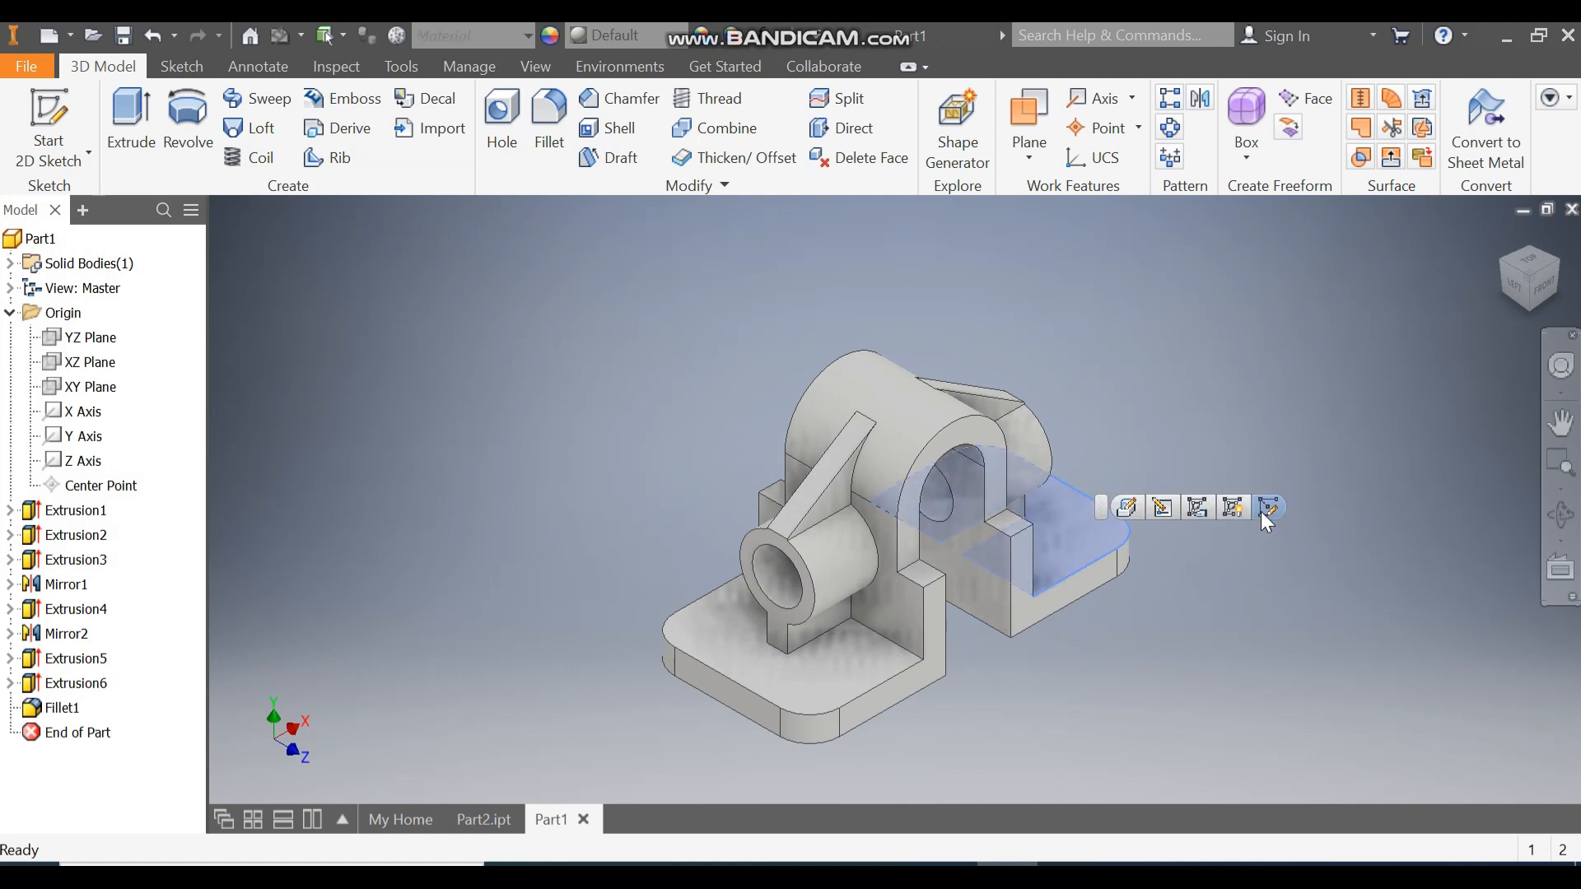
{"action": "left_click", "coordinate": [1571, 248]}
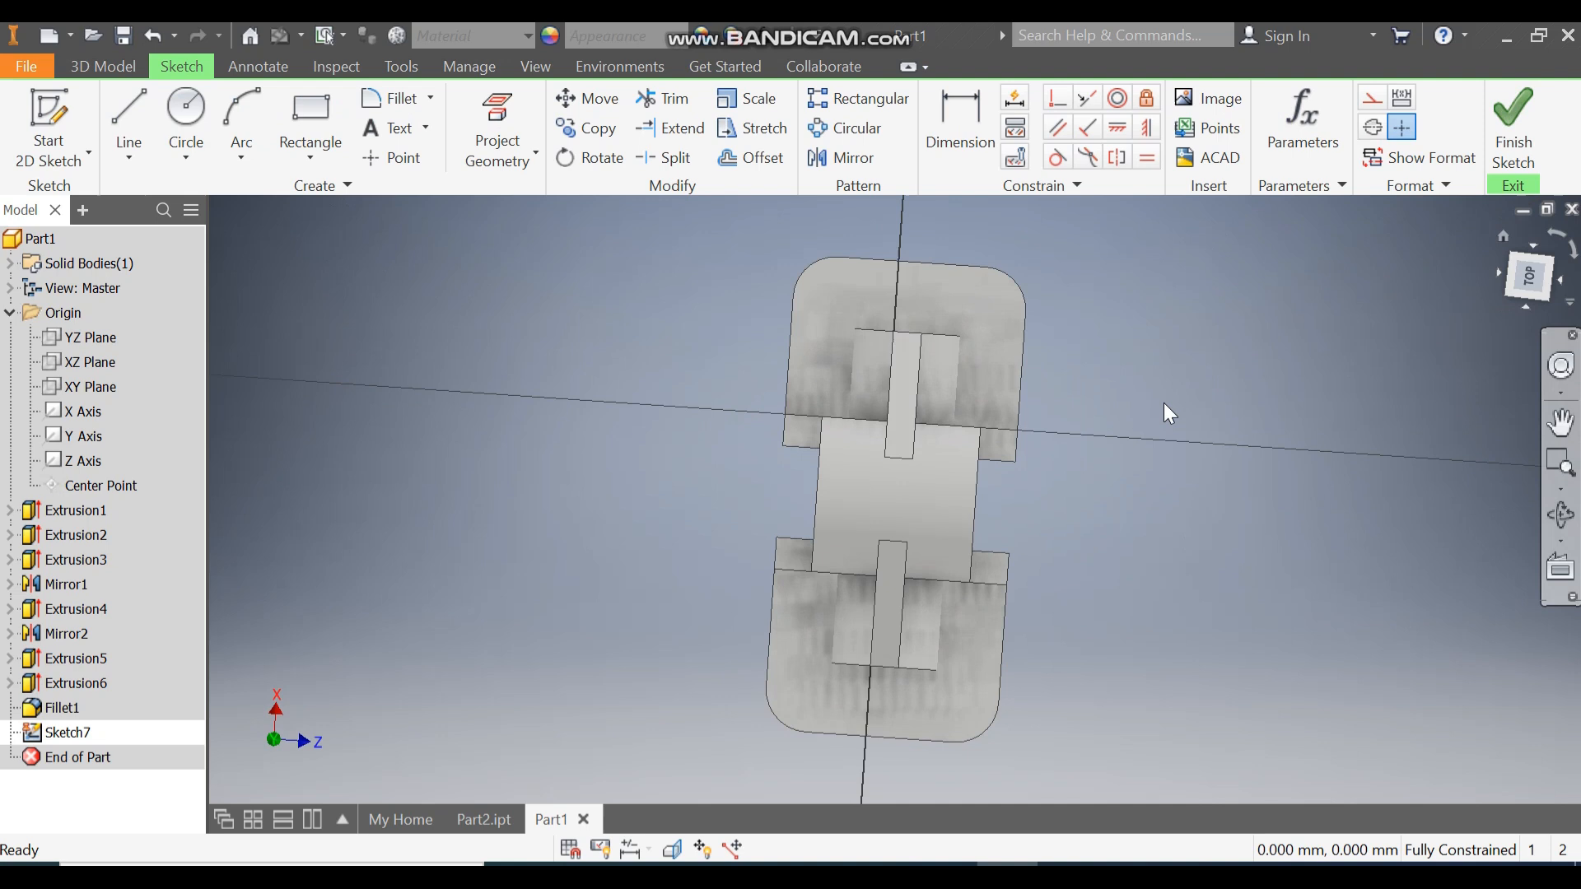
{"action": "left_click", "coordinate": [185, 111]}
{"action": "scroll", "coordinate": [706, 451], "scroll_direction": "up", "scroll_amount": 3}
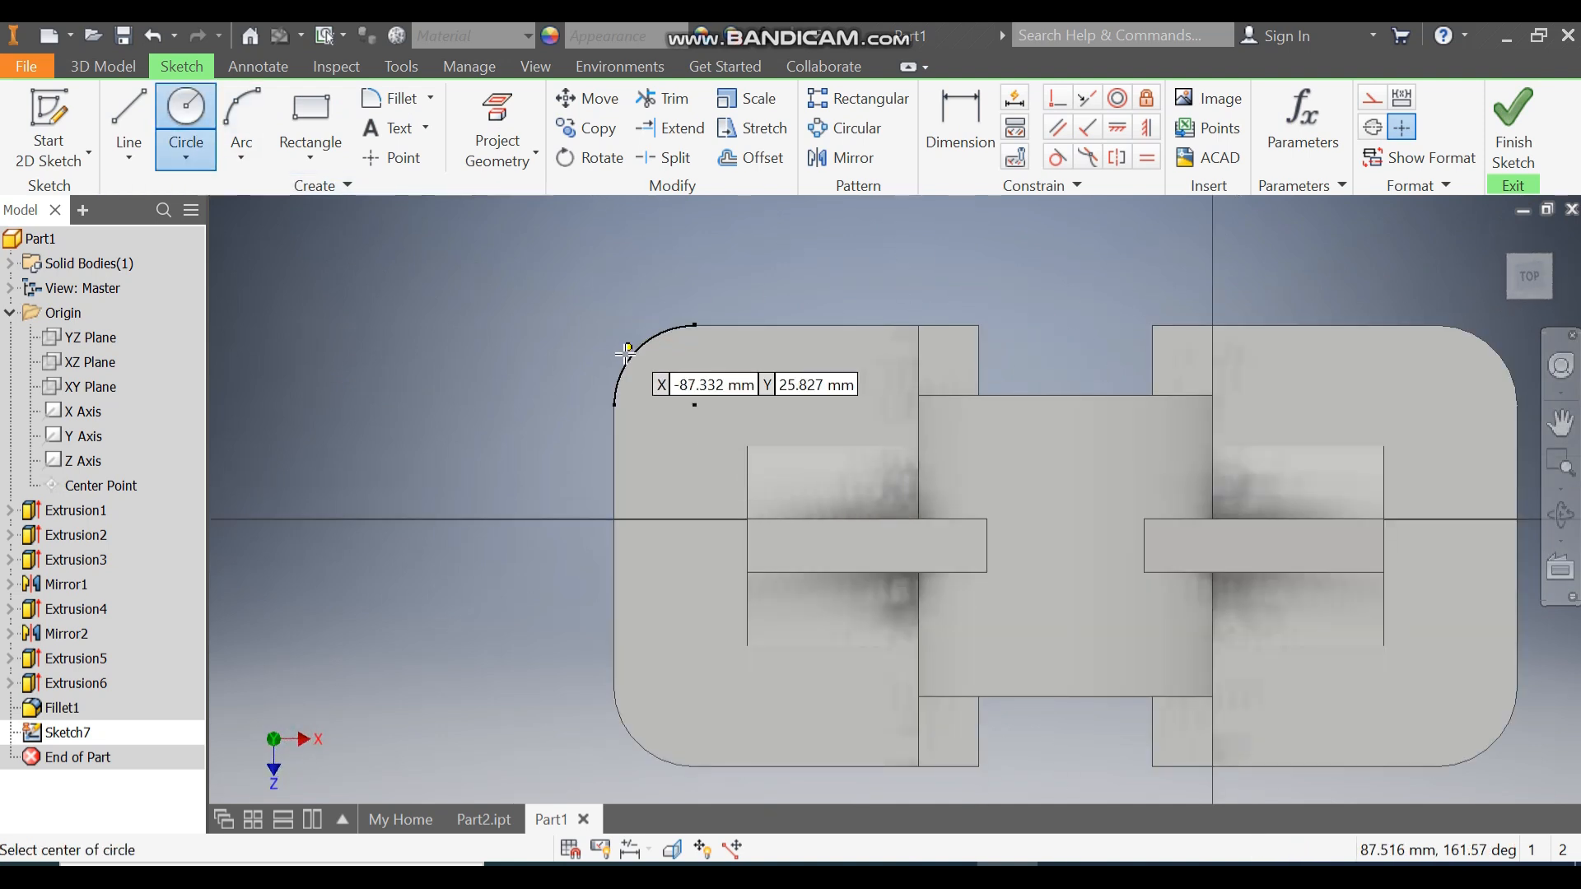
{"action": "left_click", "coordinate": [694, 405]}
{"action": "type", "text": "10"}
{"action": "key", "text": "Return"}
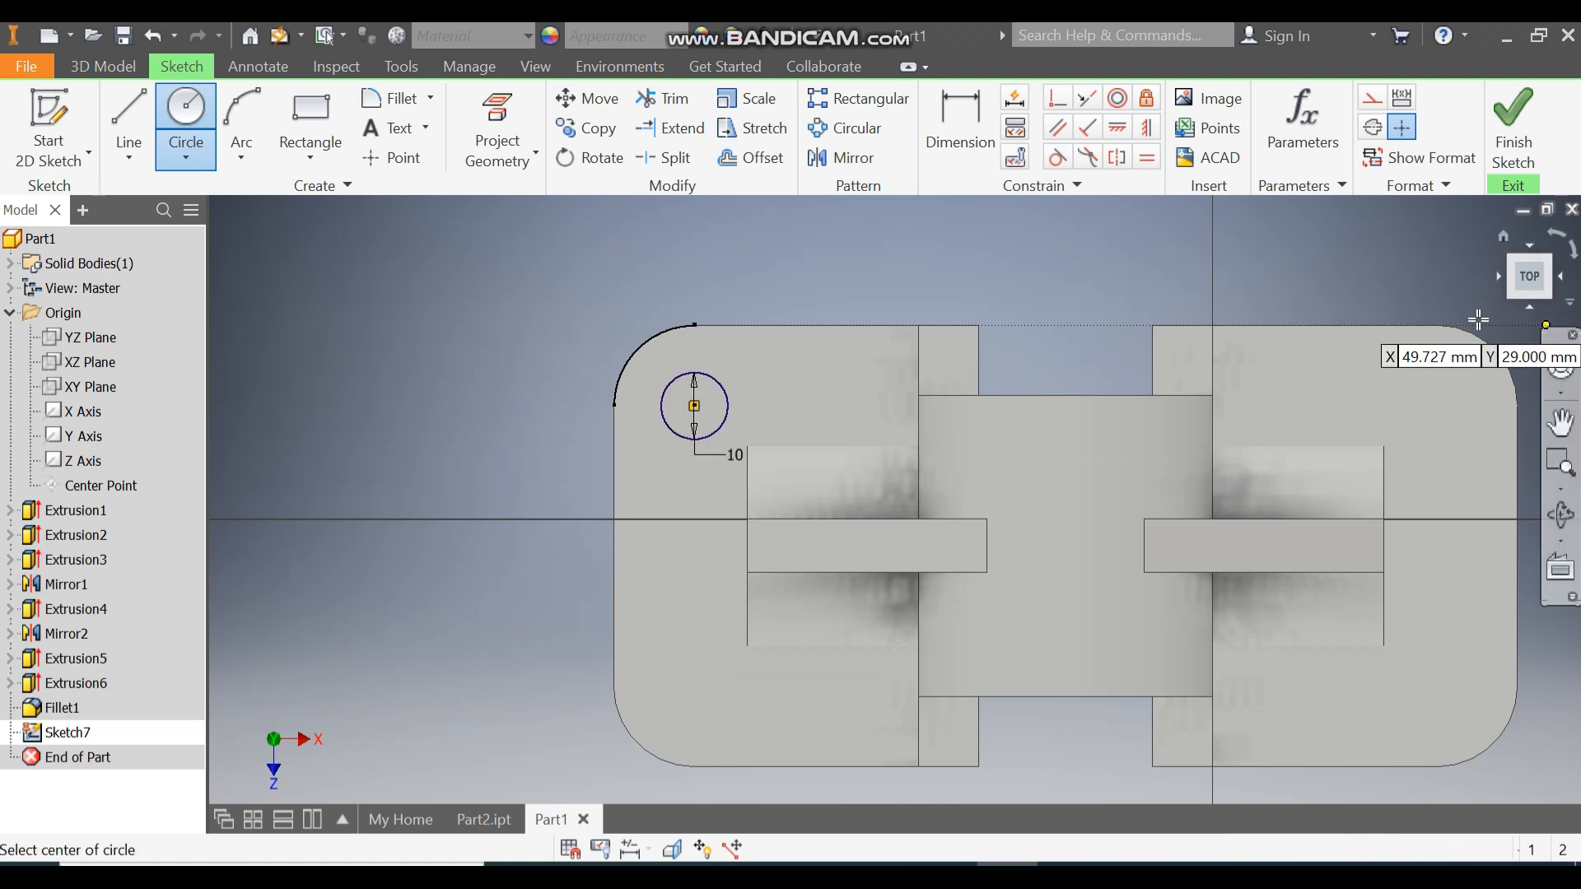
{"action": "left_click", "coordinate": [1438, 406]}
{"action": "type", "text": "10"}
{"action": "key", "text": "Return"}
Add 10 mm circles at the two lower corner arc centres and finish the sketch.
{"action": "middle_click_drag", "start_coordinate": [1319, 503], "coordinate": [1218, 294]}
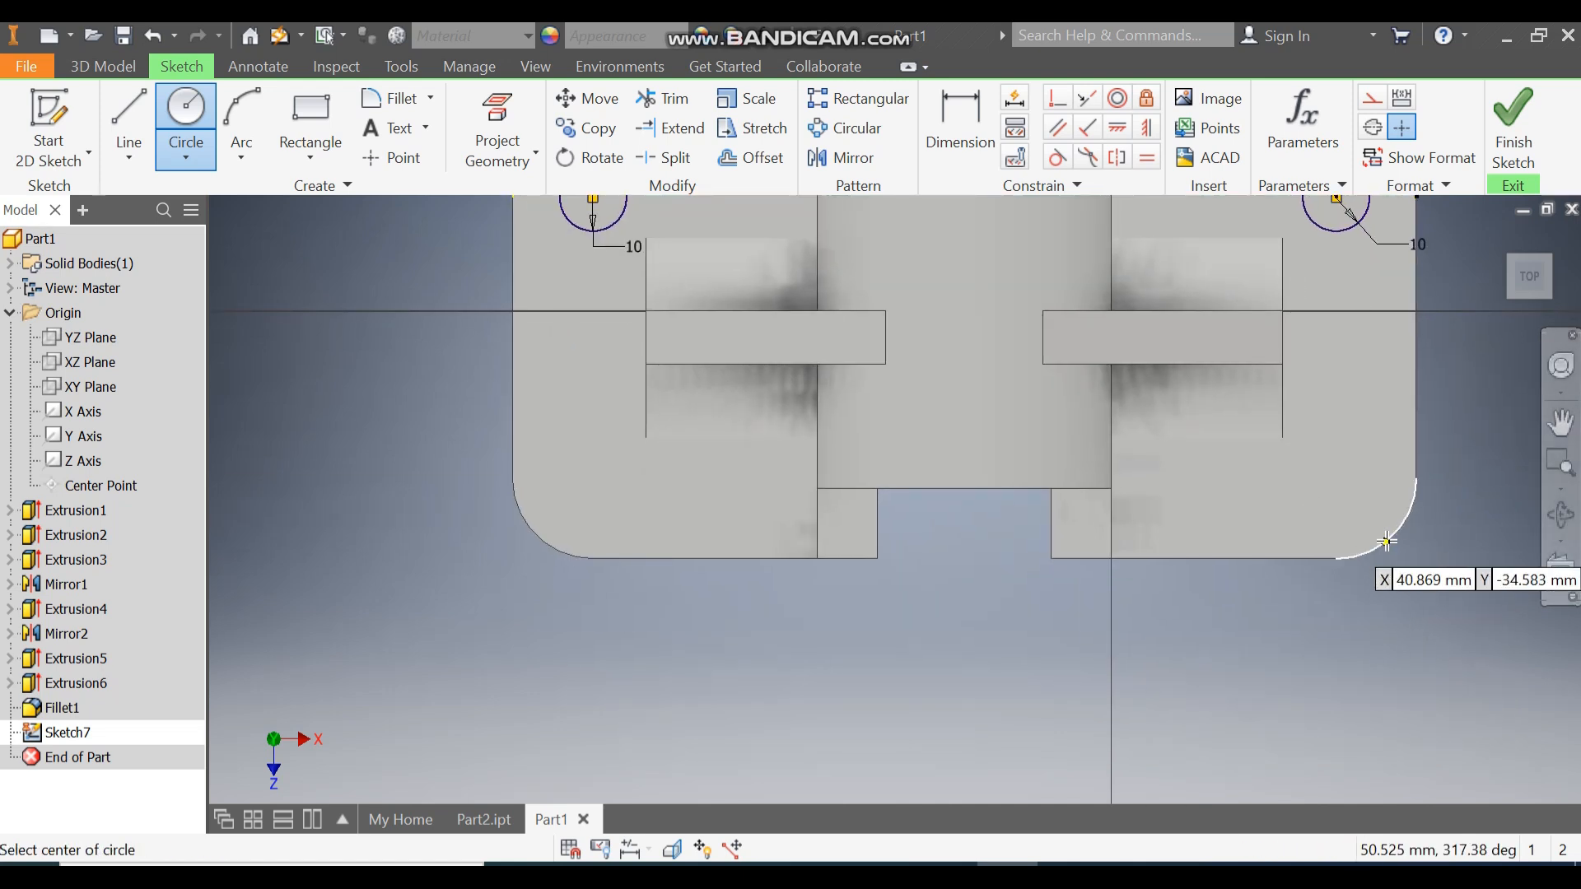
{"action": "left_click", "coordinate": [1340, 477]}
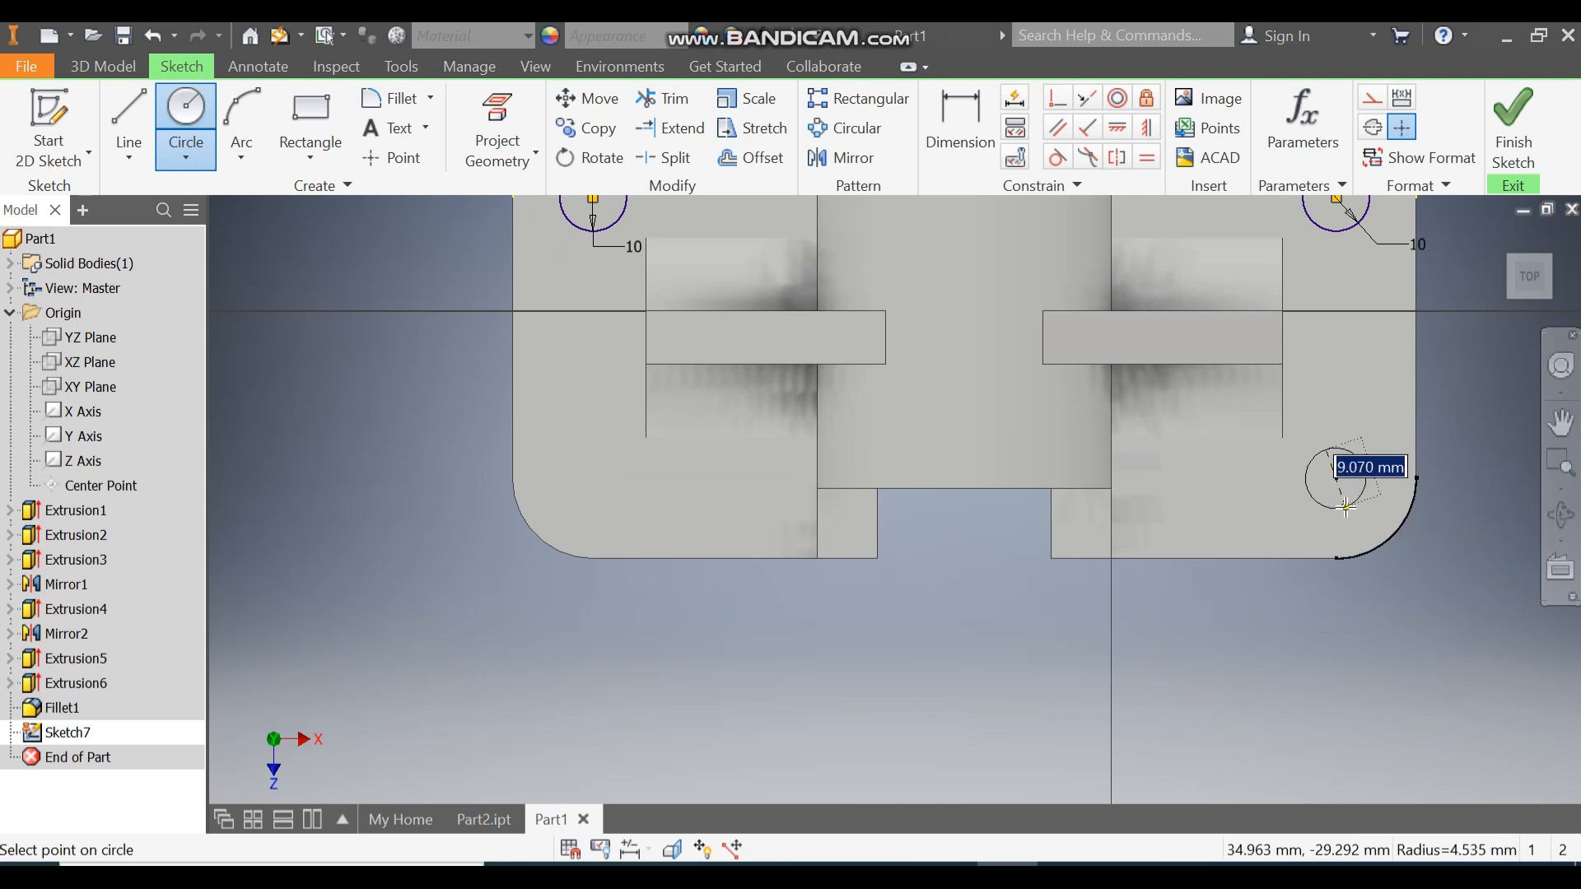
{"action": "type", "text": "10"}
{"action": "key", "text": "Return"}
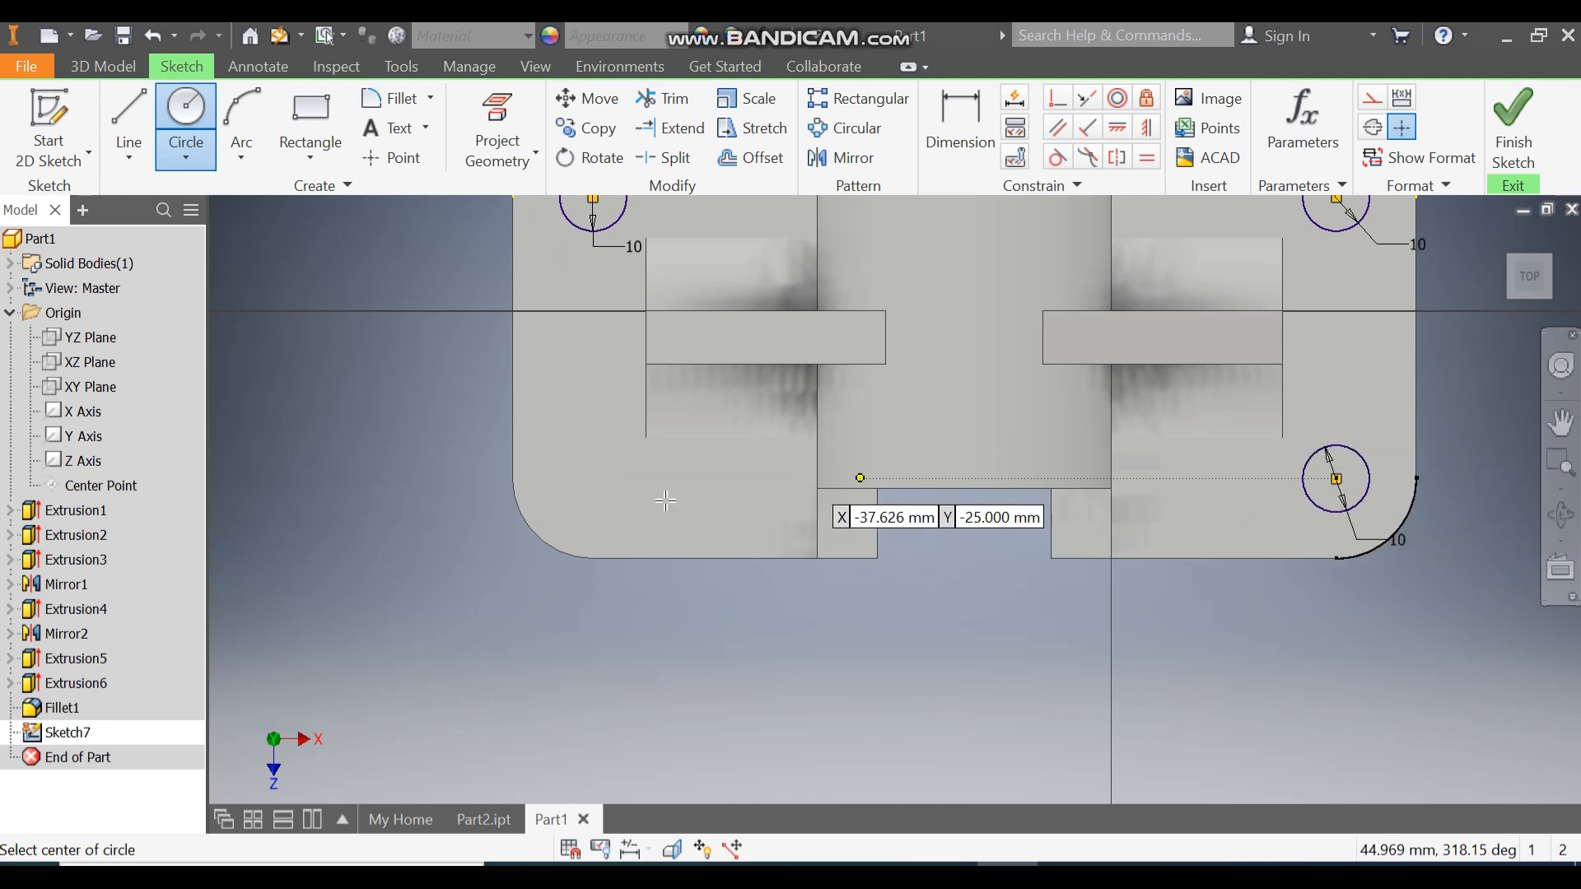
{"action": "left_click", "coordinate": [593, 478]}
{"action": "type", "text": "10"}
{"action": "key", "text": "Return"}
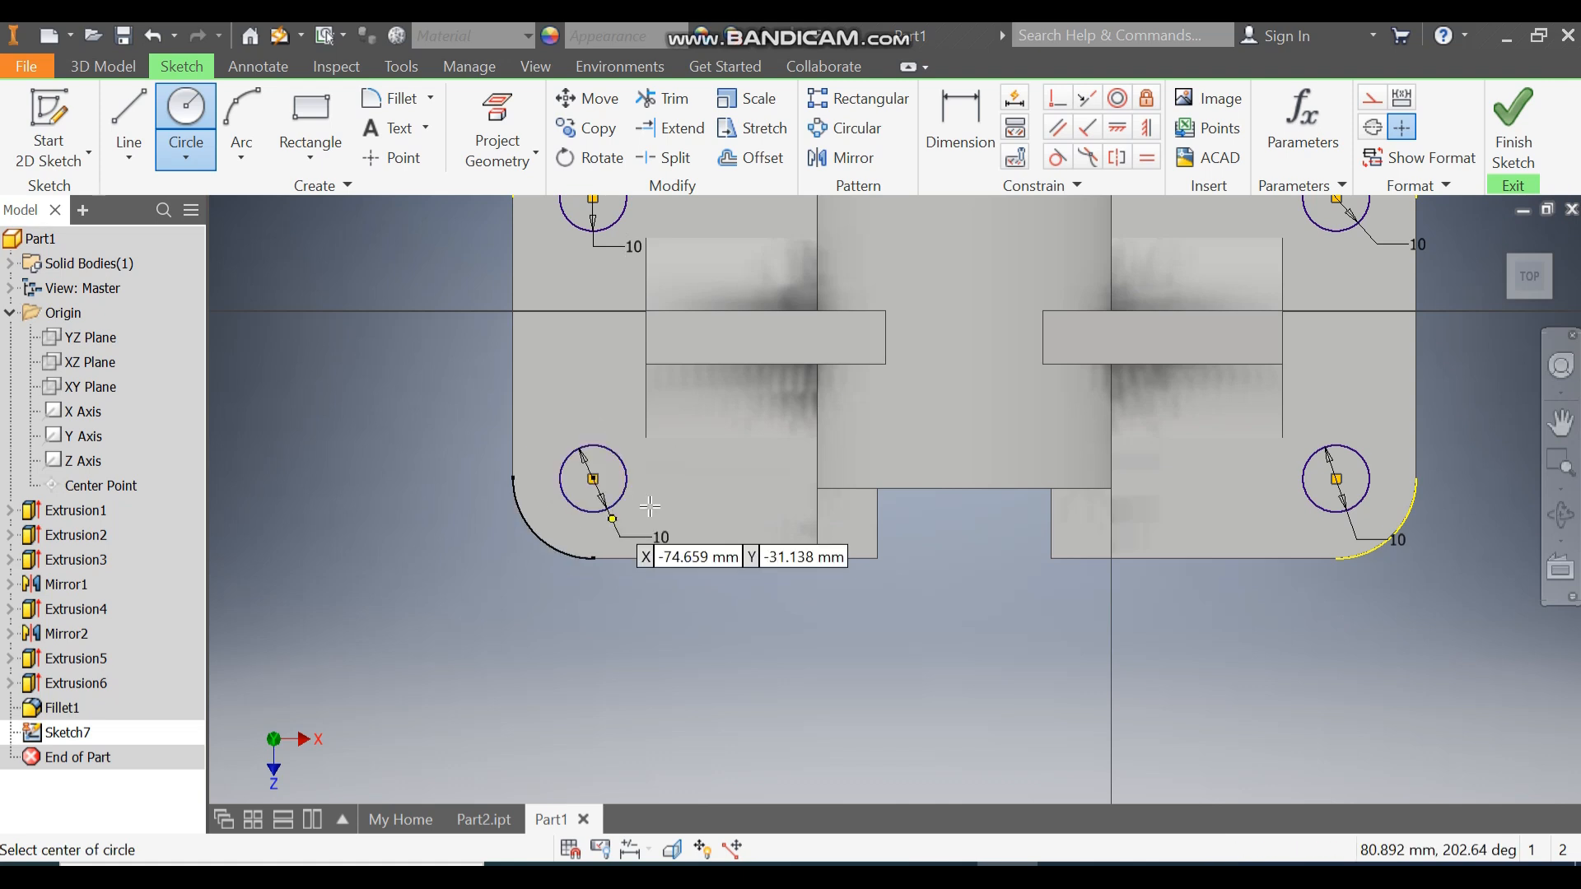
{"action": "left_click", "coordinate": [1513, 124]}
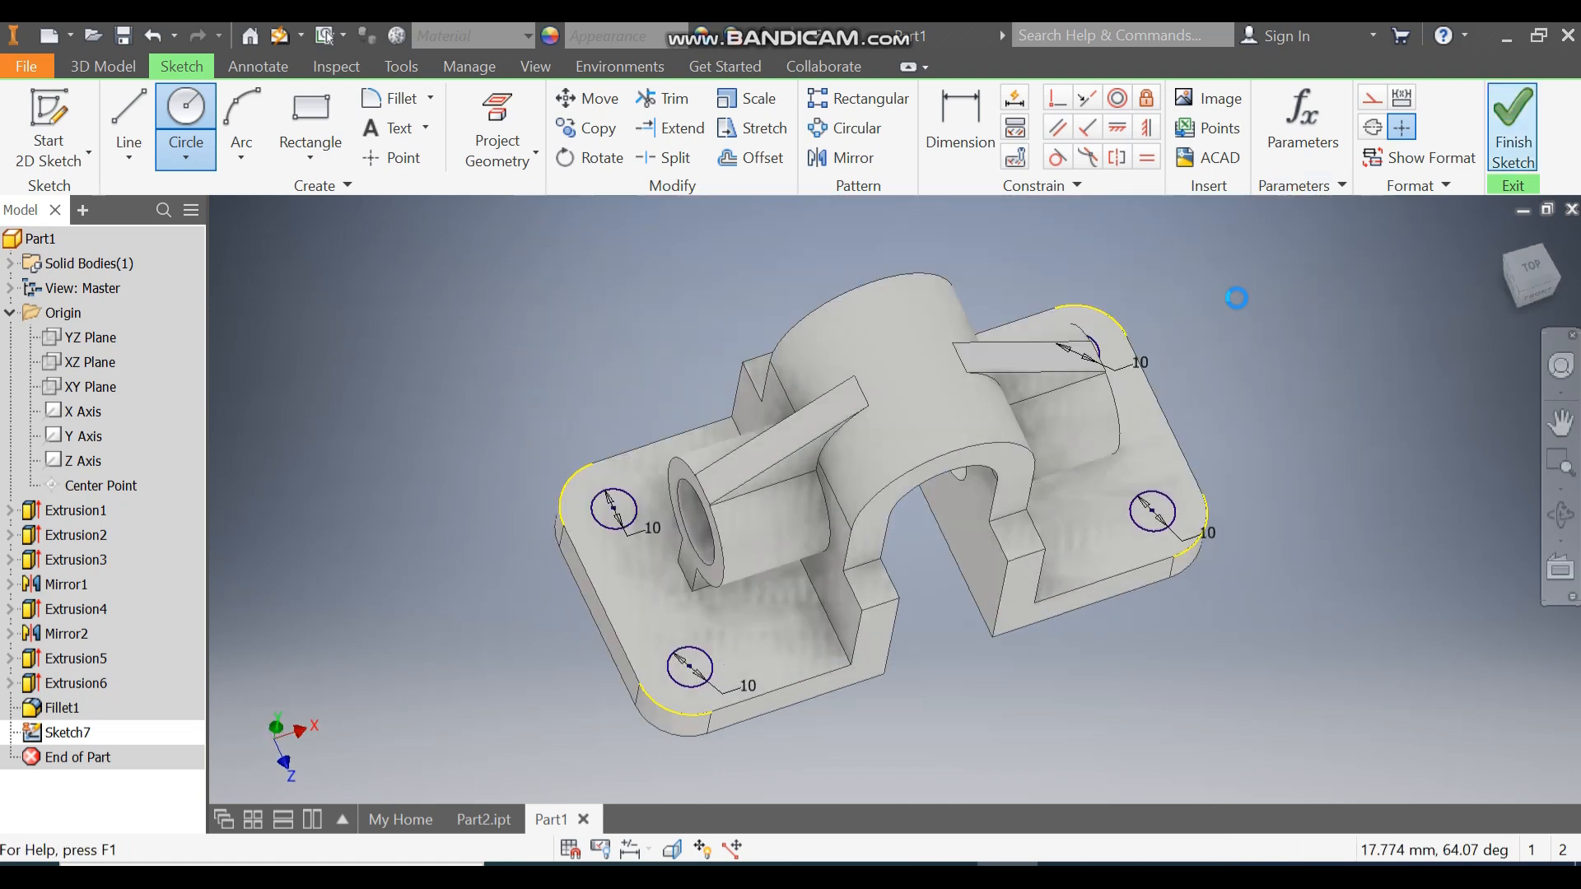
Extrude-cut the four circles through all to form the mounting holes.
{"action": "left_click", "coordinate": [116, 116]}
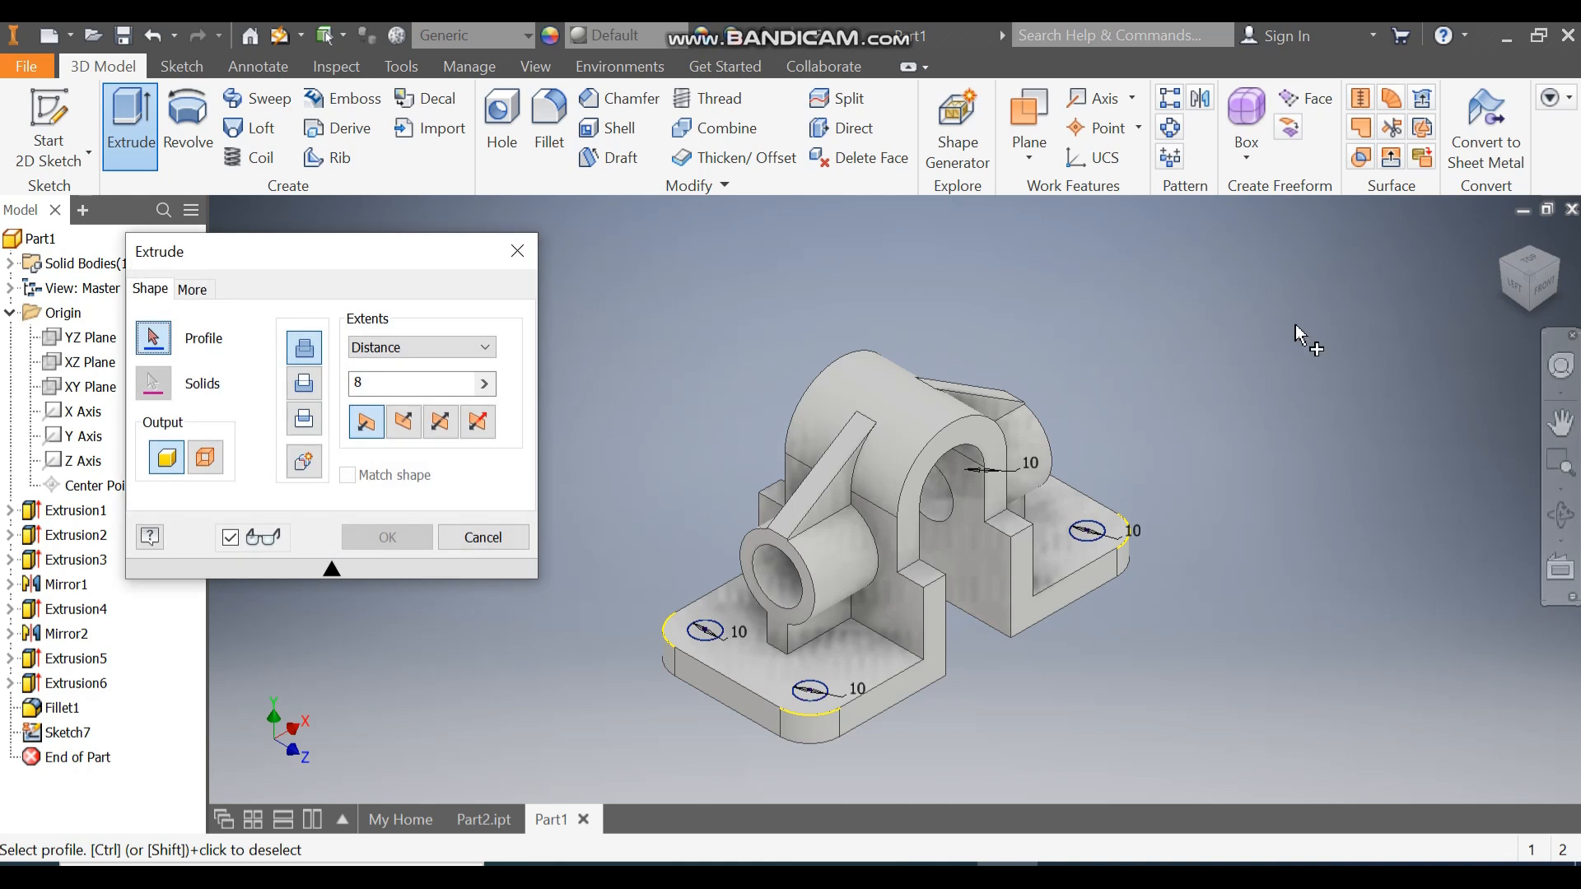
{"action": "left_click", "coordinate": [305, 387]}
{"action": "left_click", "coordinate": [402, 346]}
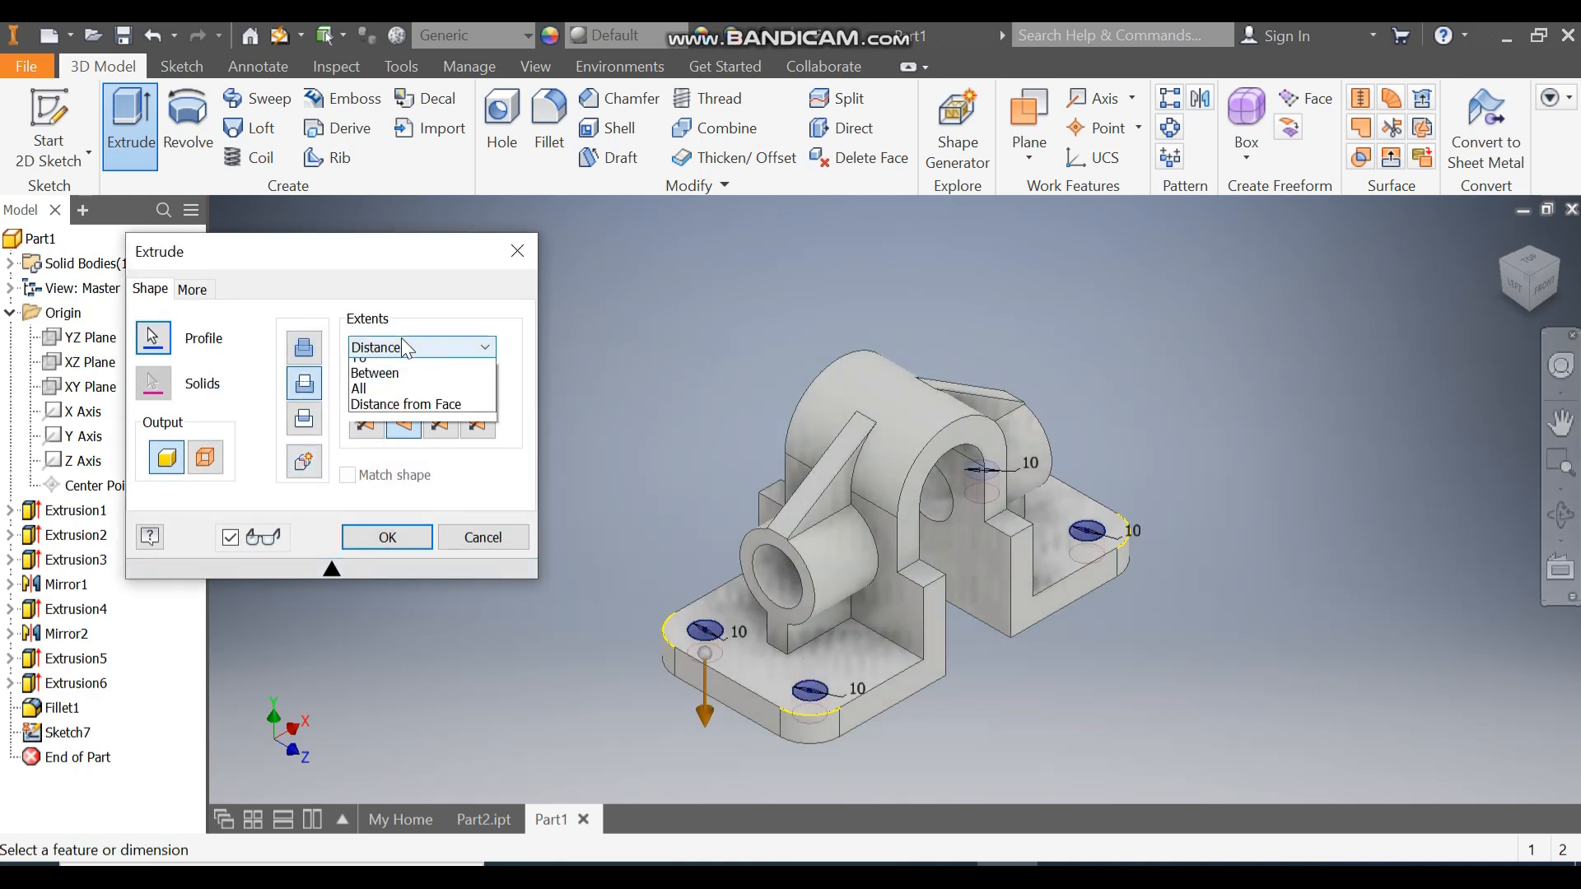
{"action": "left_click", "coordinate": [383, 427]}
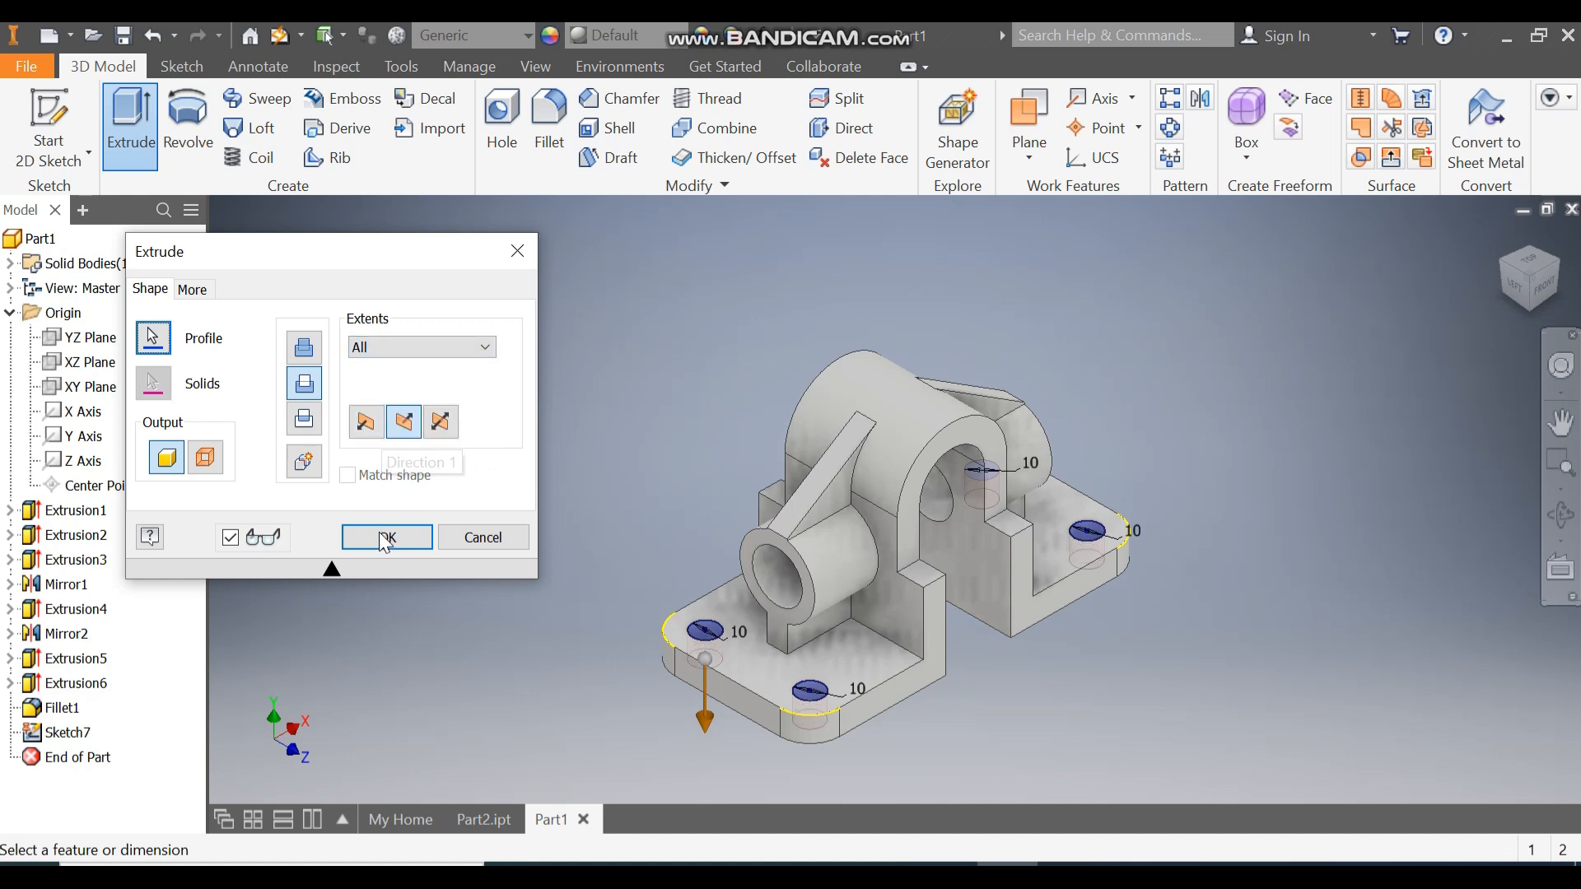
{"action": "left_click", "coordinate": [383, 540]}
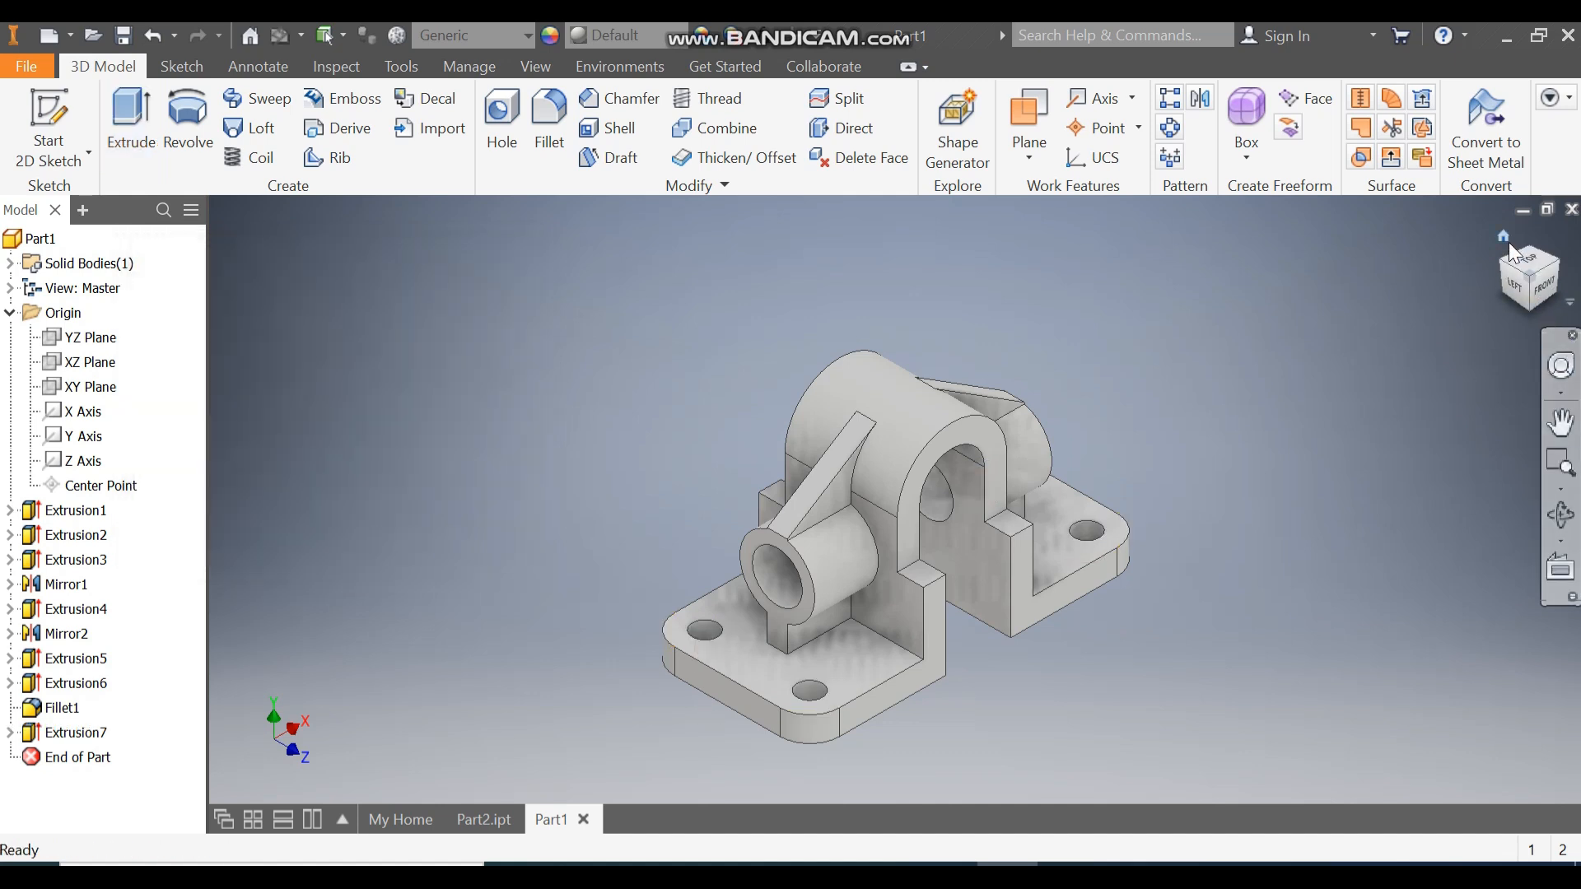
{"action": "left_click", "coordinate": [1503, 236]}
{"action": "middle_click_drag", "start_coordinate": [1179, 422], "coordinate": [1257, 385]}
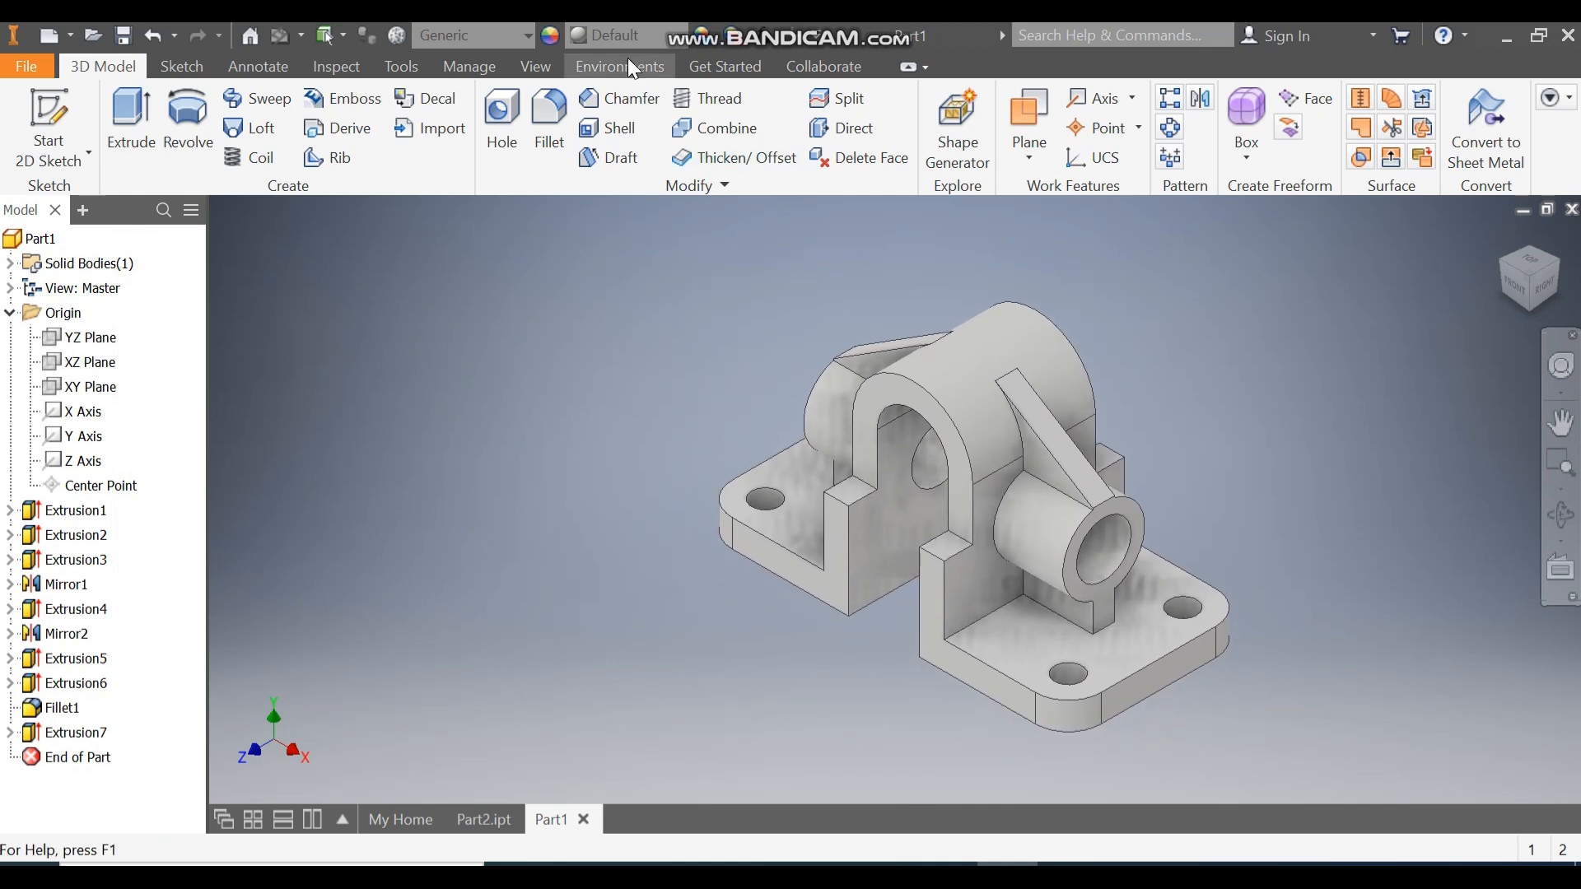
Apply the Light Red appearance to the whole bracket from the Quick Access appearance list.
{"action": "left_click", "coordinate": [624, 36]}
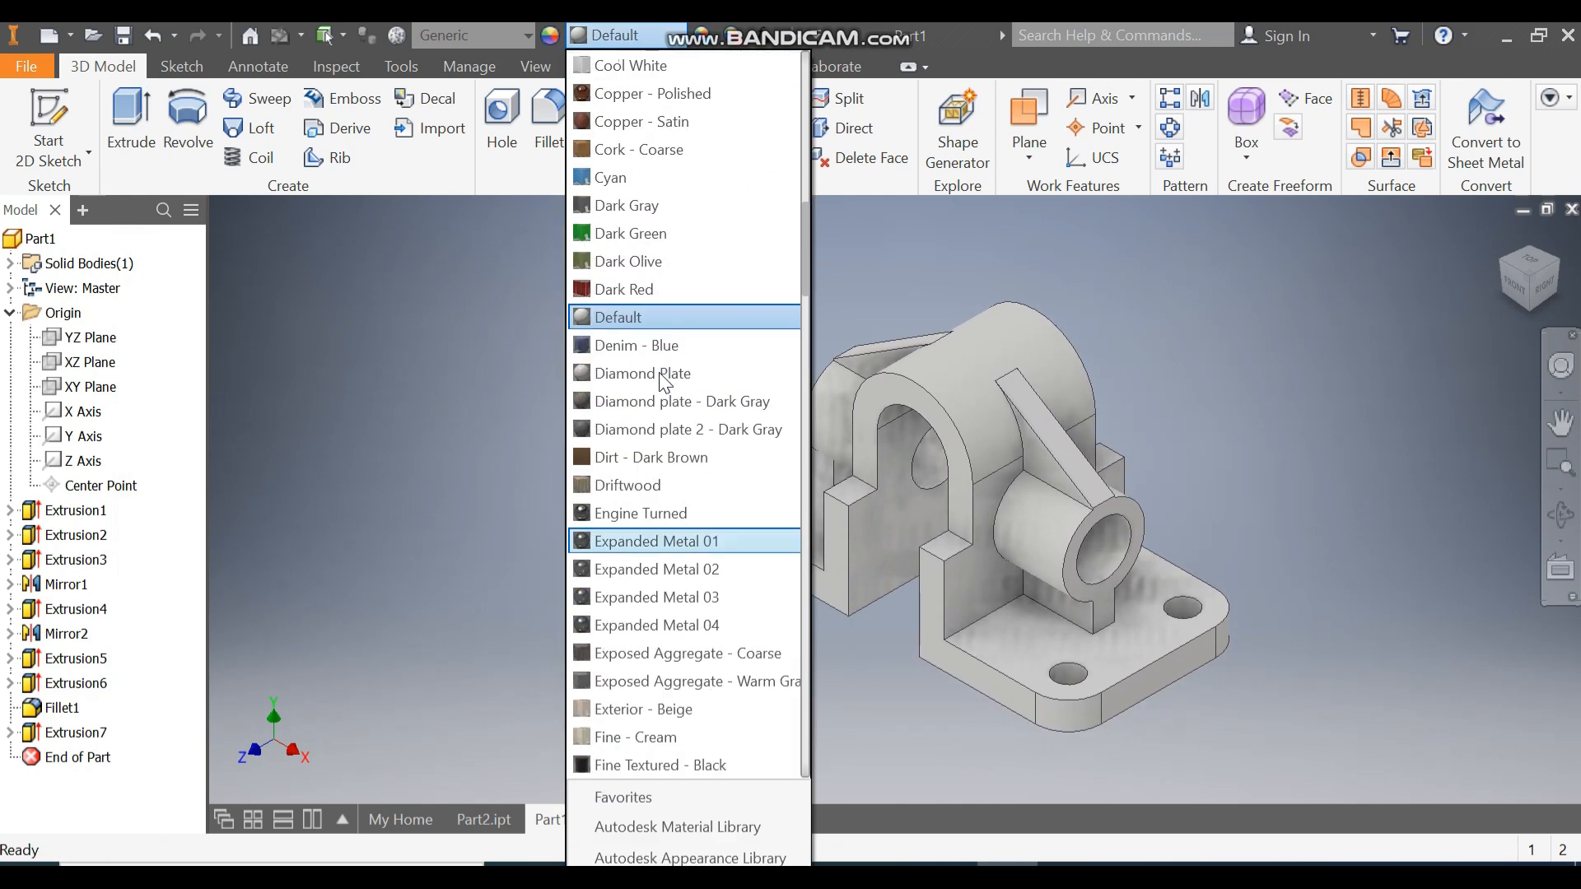
{"action": "scroll", "coordinate": [658, 372], "scroll_direction": "down", "scroll_amount": 8}
{"action": "scroll", "coordinate": [660, 375], "scroll_direction": "down", "scroll_amount": 1}
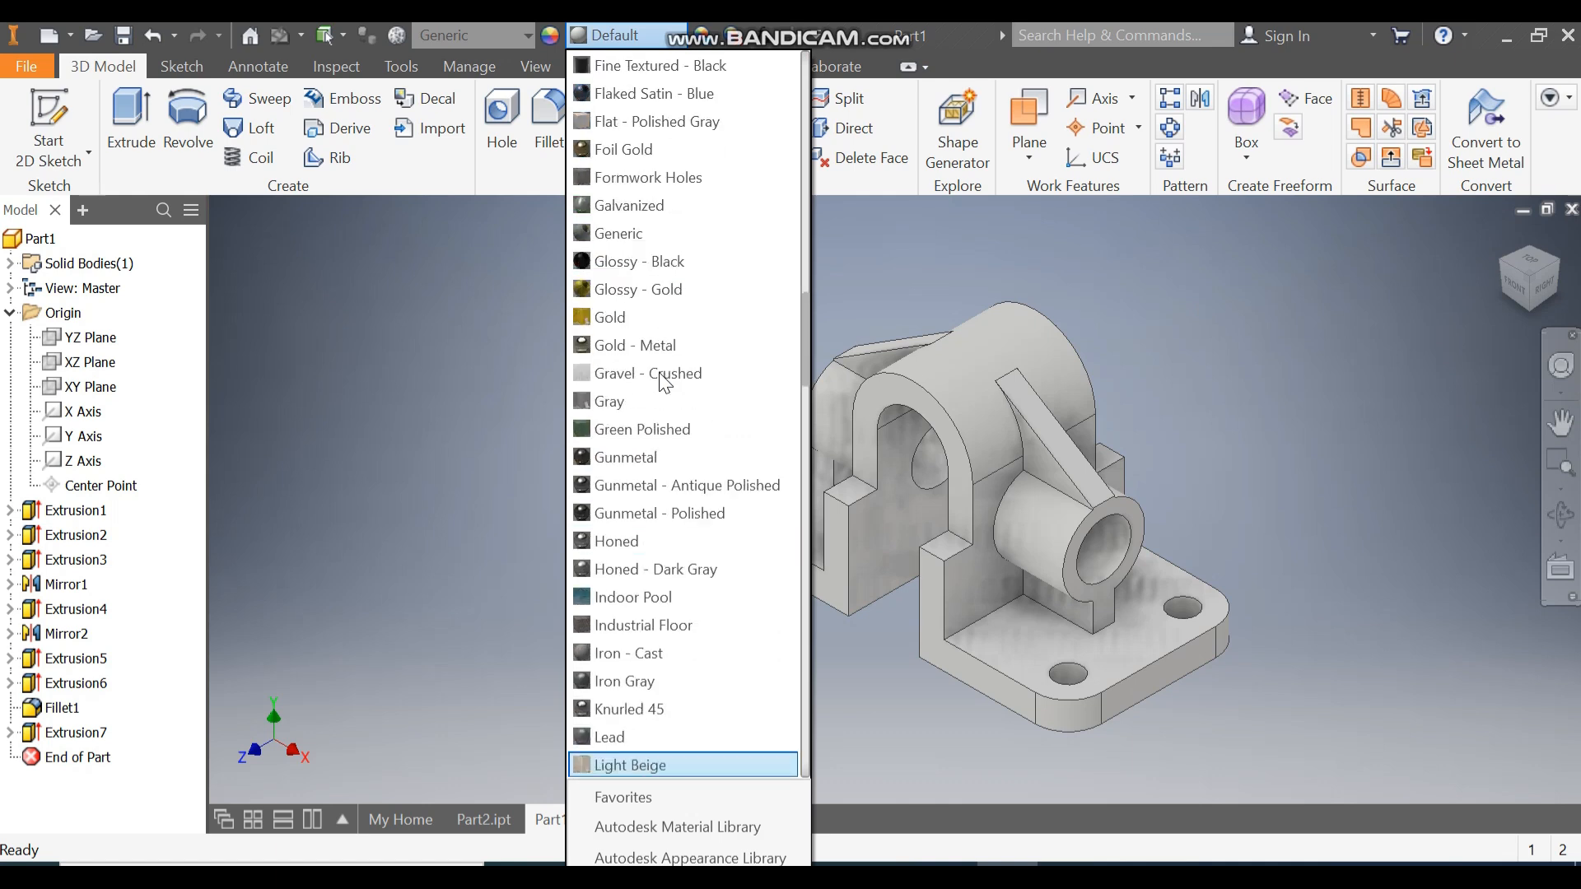
{"action": "scroll", "coordinate": [745, 709], "scroll_direction": "down", "scroll_amount": 6}
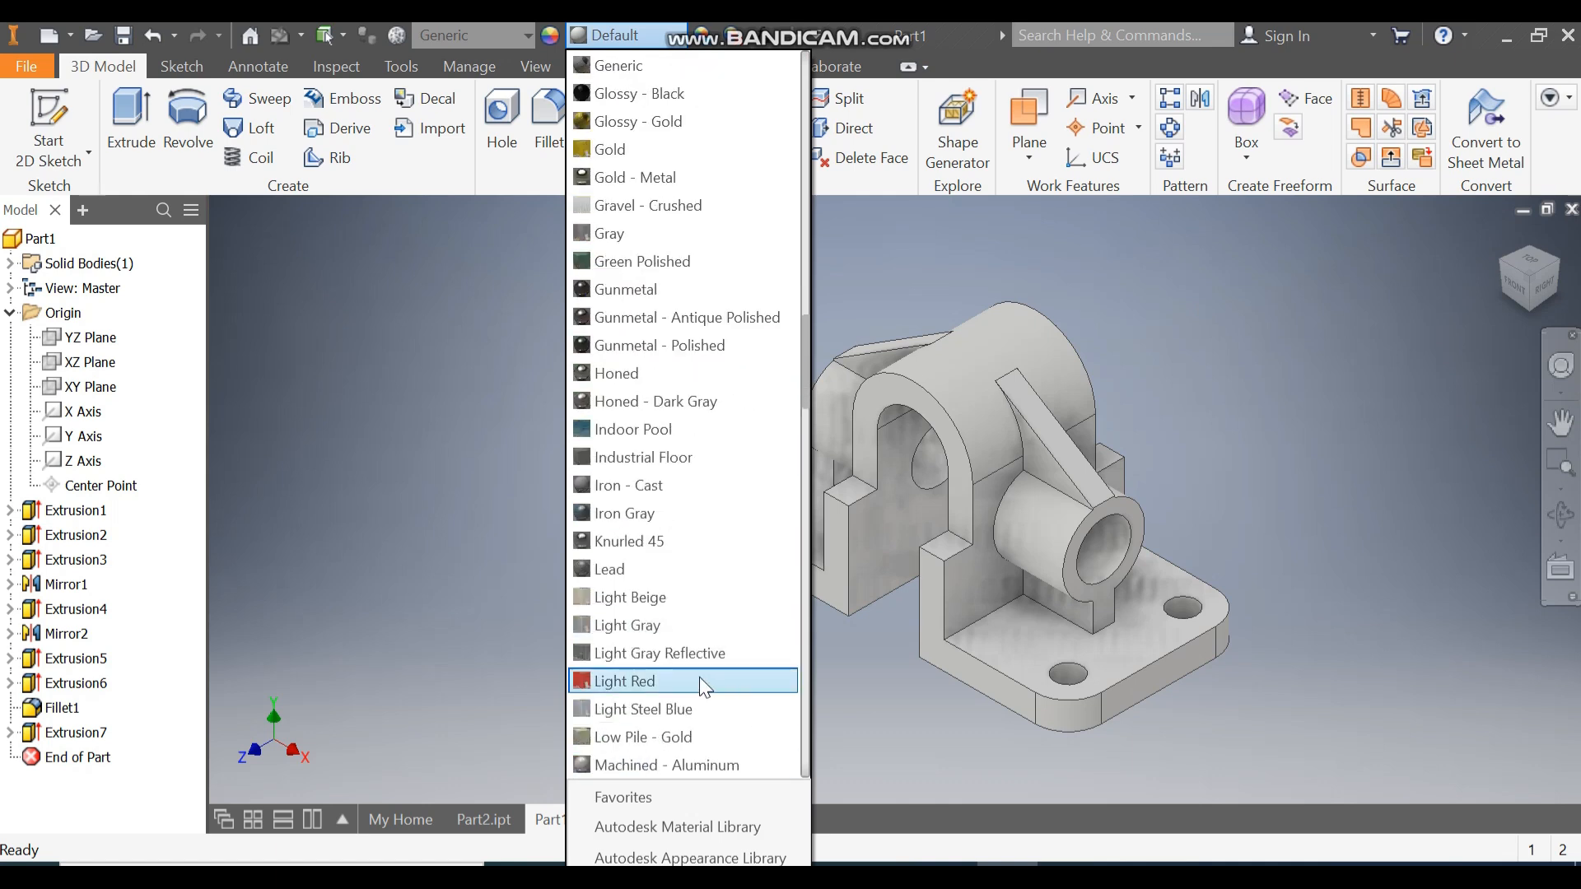
{"action": "left_click", "coordinate": [682, 681]}
{"action": "middle_click_drag", "start_coordinate": [732, 626], "coordinate": [582, 642]}
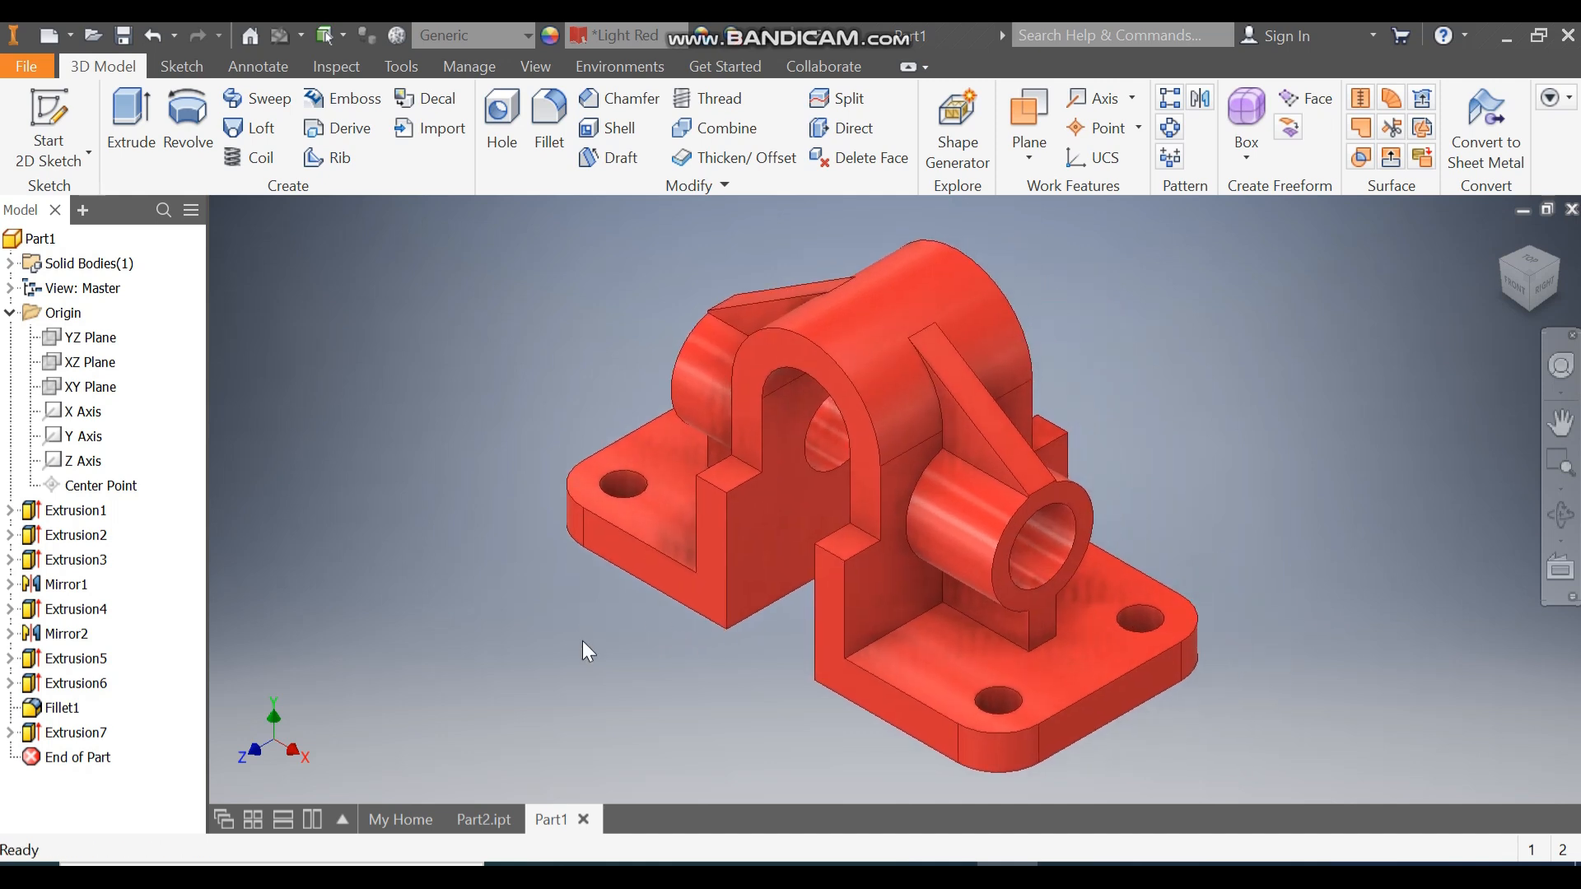